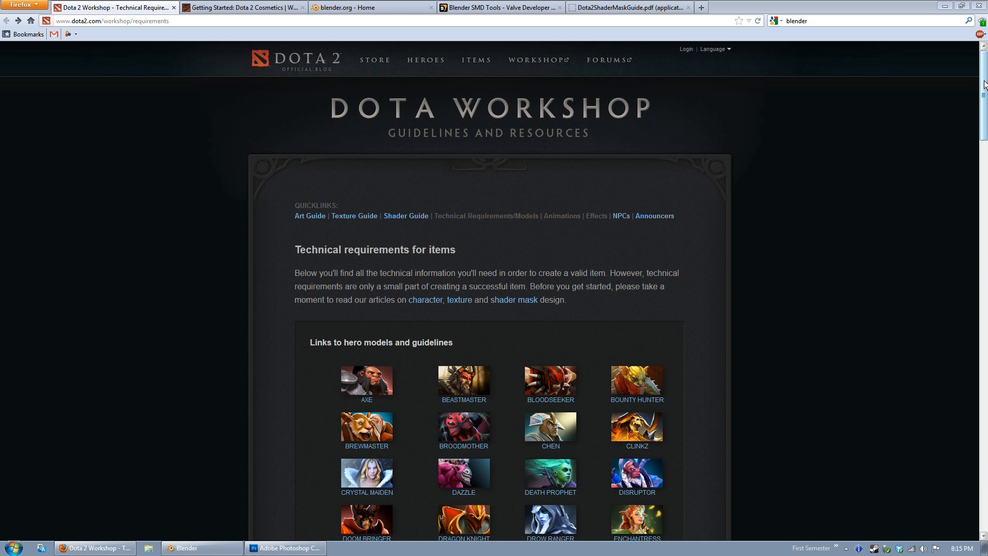
Find Necrolyte among the hero model and guideline links and open its item requirements page.
drag(984, 84, 469, 107)
scroll(409, 104, up, 1)
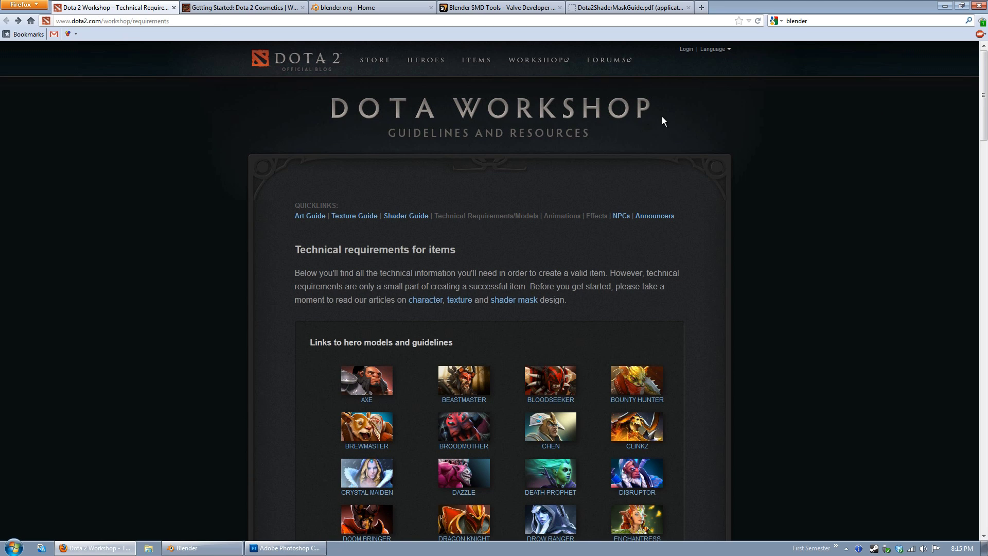
drag(982, 84, 982, 110)
scroll(474, 64, down, 7)
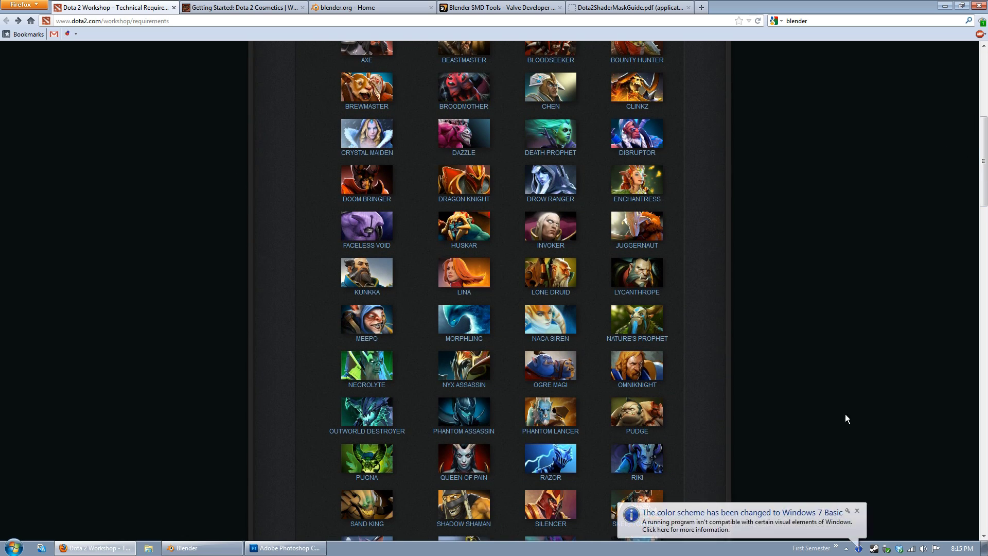
click(860, 515)
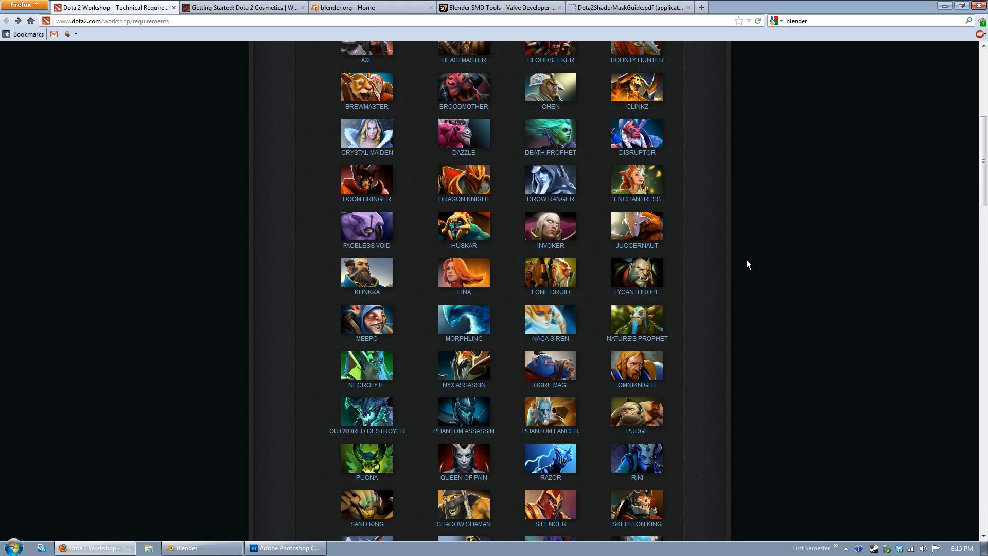
scroll(746, 259, down, 2)
scroll(592, 250, down, 4)
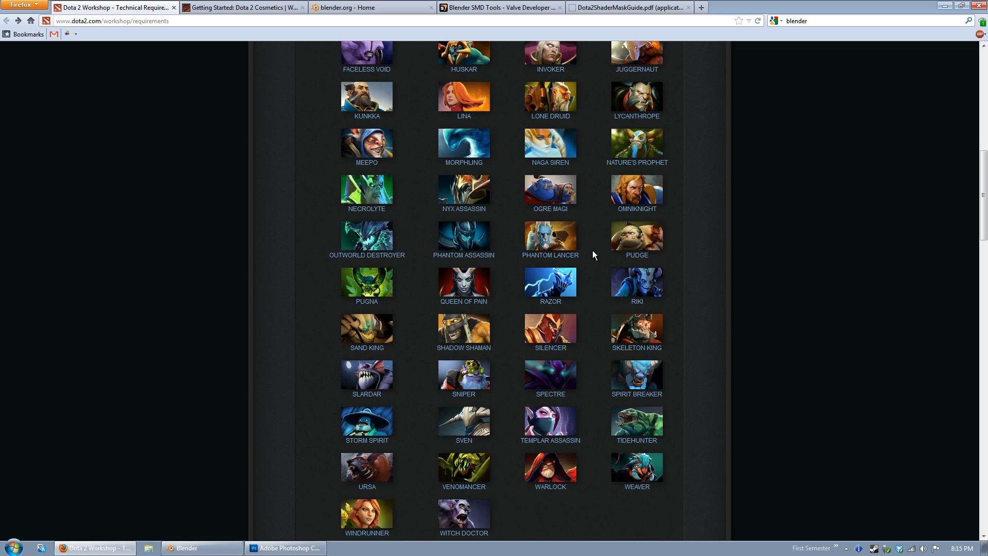
click(391, 190)
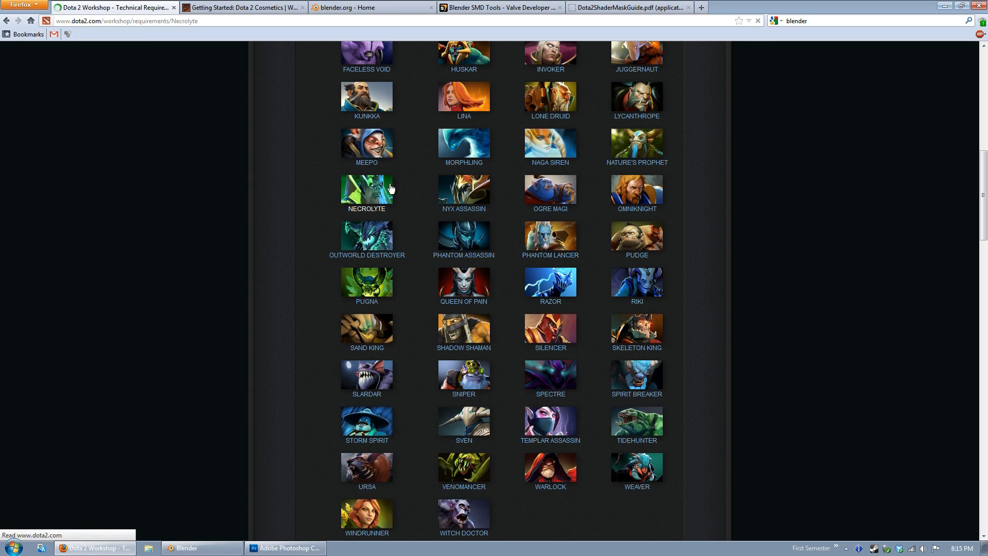
Examine Necrolyte's item slots and their triangle and texture budgets on the requirements page.
scroll(481, 189, down, 3)
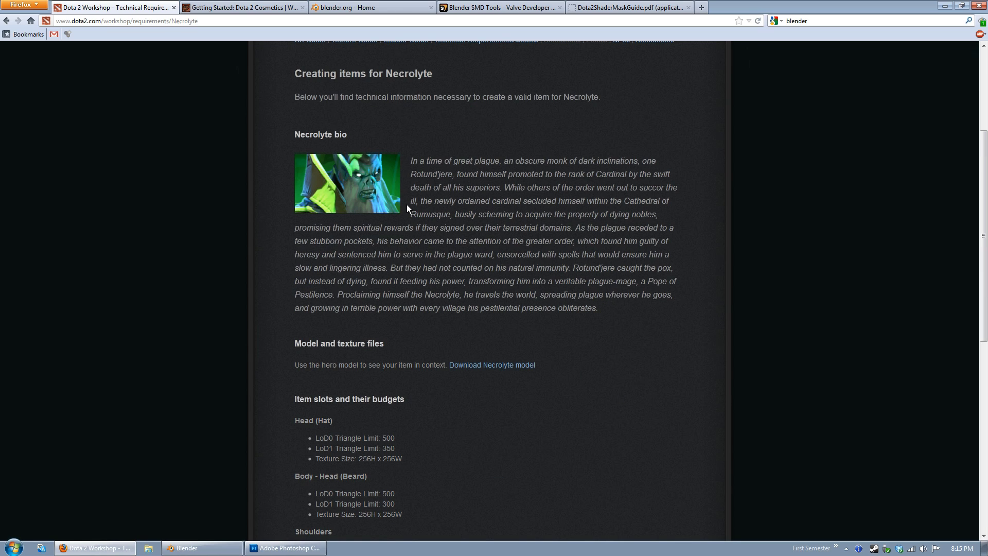
scroll(429, 153, down, 4)
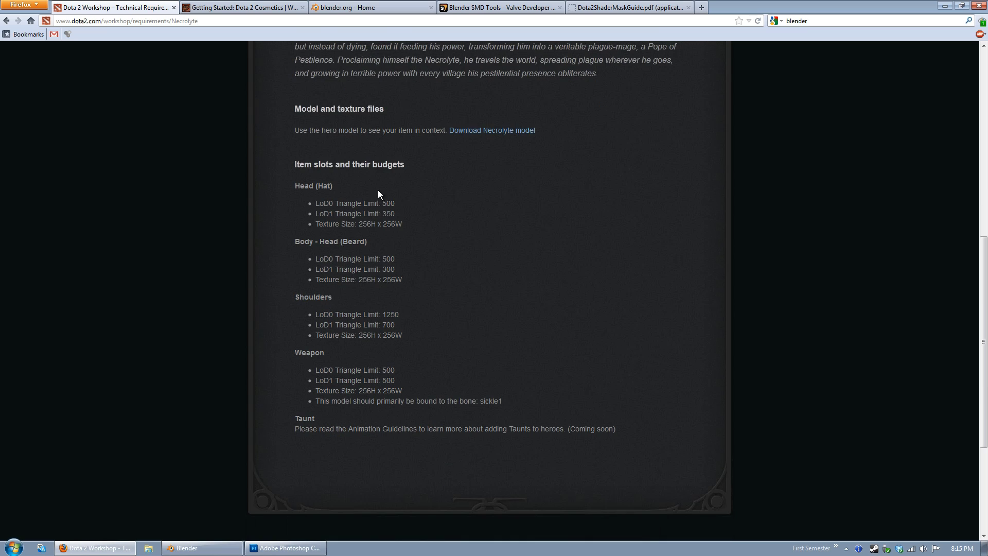
scroll(315, 108, down, 1)
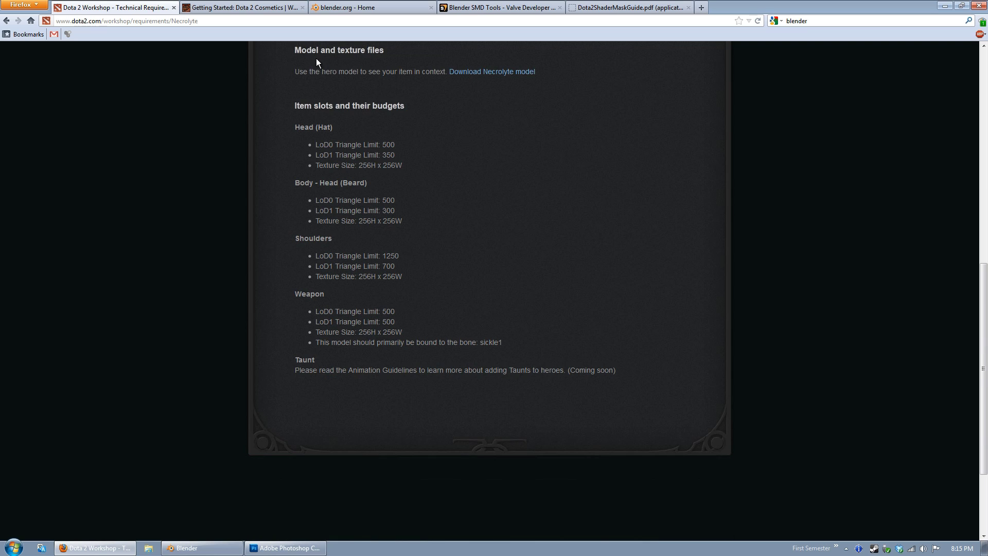
scroll(319, 108, up, 1)
drag(296, 165, 477, 364)
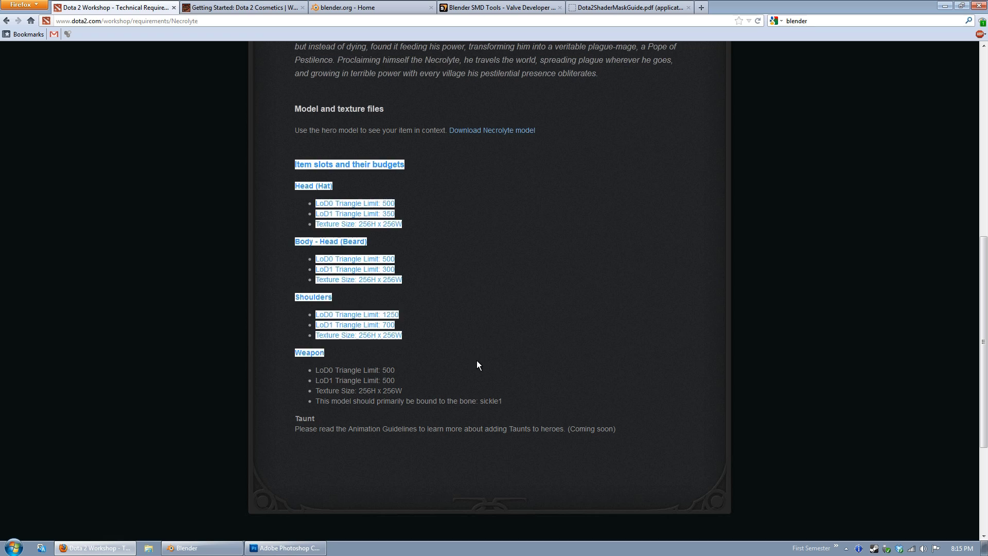
click(332, 242)
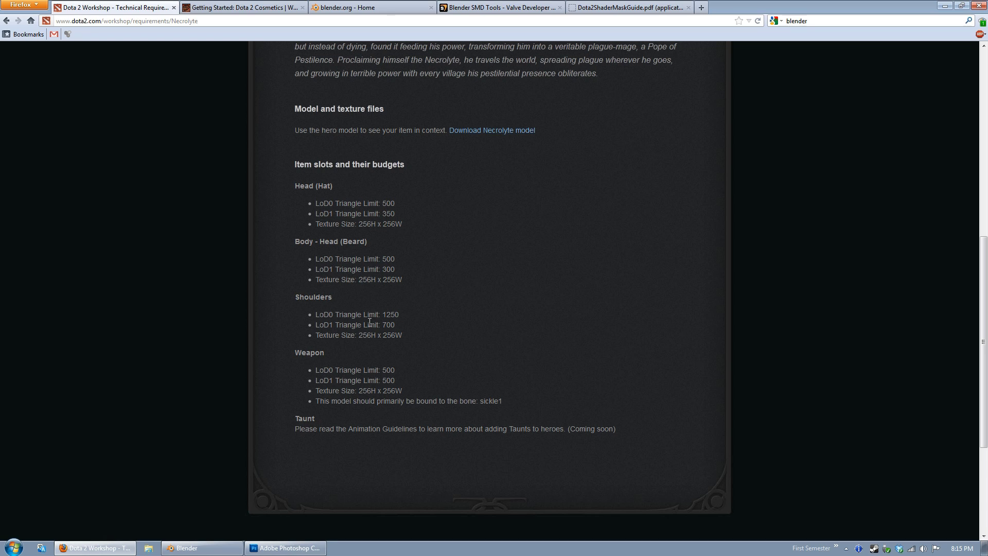
double_click(390, 204)
click(396, 203)
mouse_move(364, 337)
mouse_down()
mouse_move(404, 336)
mouse_move(359, 336)
mouse_up()
click(378, 344)
scroll(455, 165, up, 4)
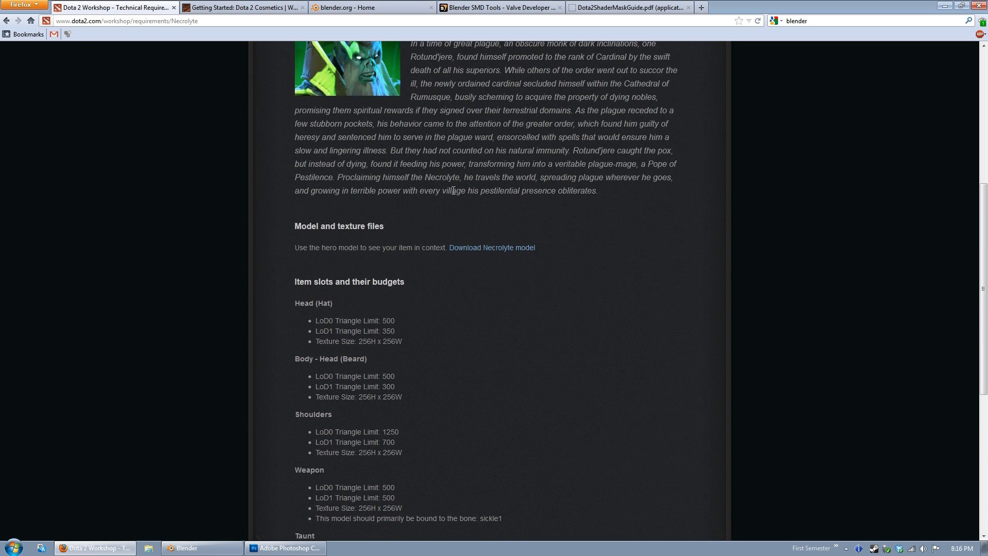
Request the Necrolyte model download and cancel saving necrolyte.zip.
click(456, 248)
mouse_move(458, 251)
mouse_down()
mouse_move(536, 252)
mouse_move(450, 247)
mouse_up()
click(541, 249)
click(459, 229)
click(478, 247)
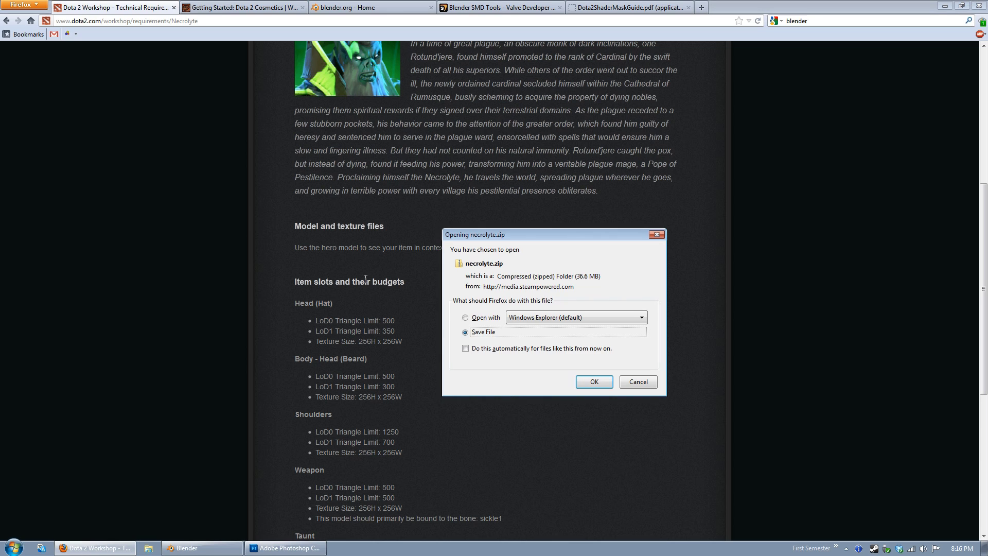
click(643, 386)
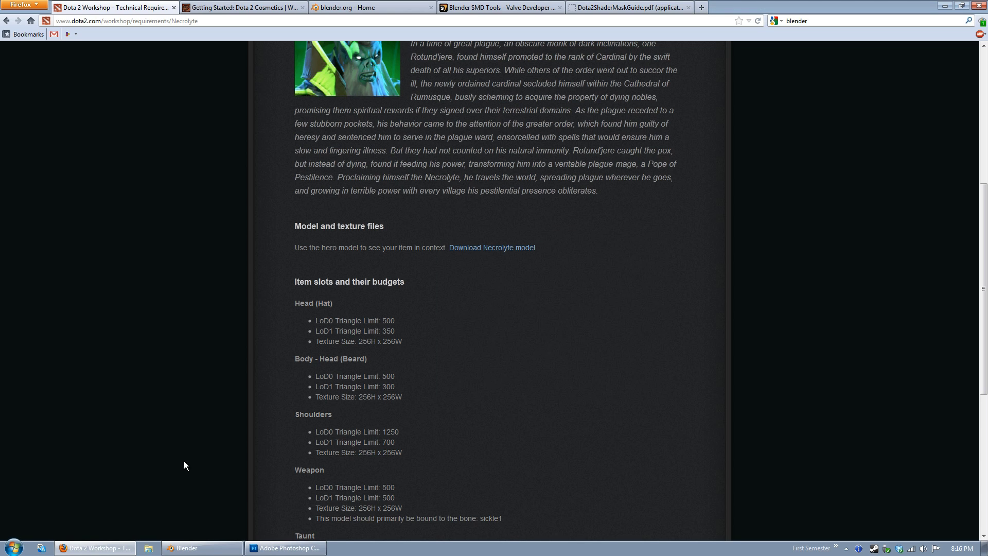
Return from the Necrolyte page to the start of the general technical requirements page.
scroll(414, 391, up, 10)
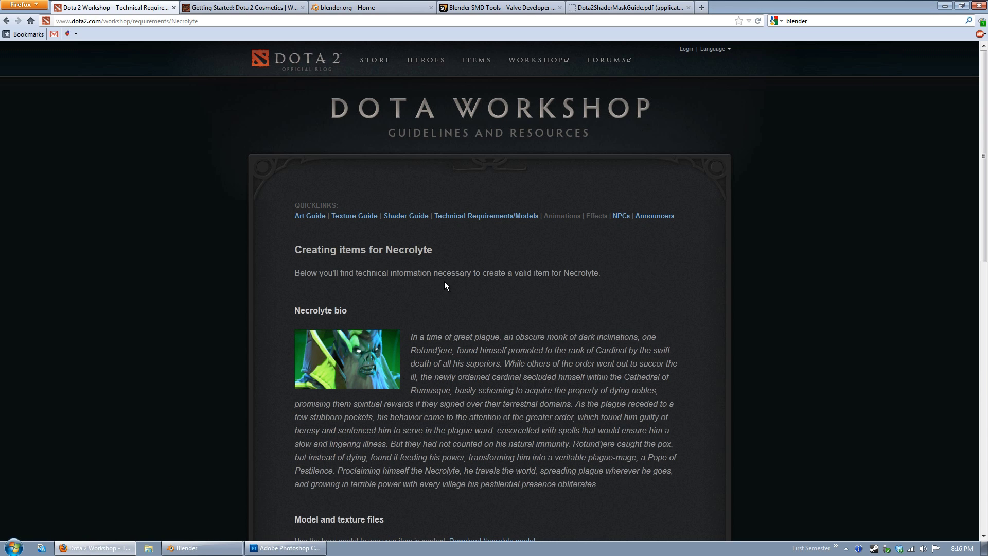
key(alt+Left)
scroll(253, 227, up, 10)
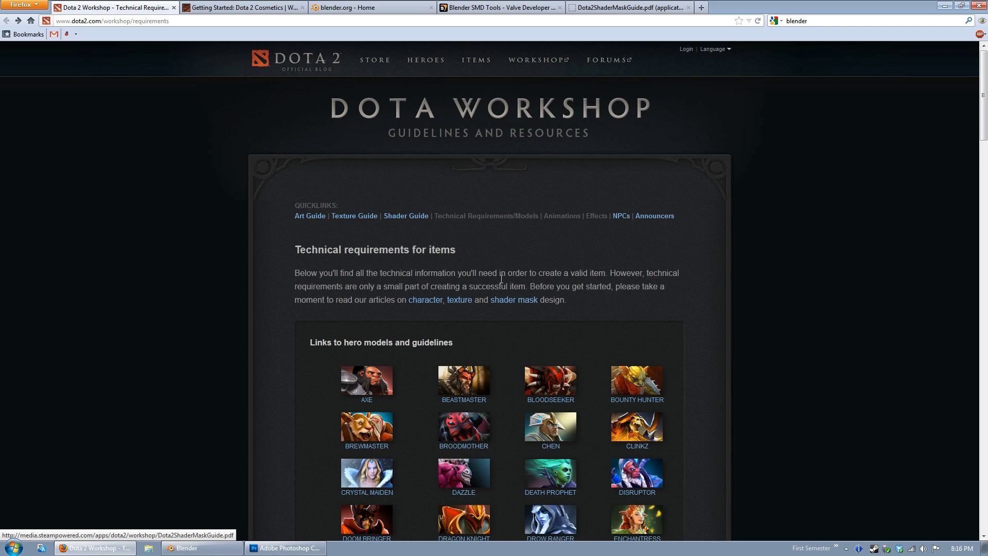
Review the general submission, geometry, UV and texturing, and materials requirements for workshop items.
scroll(502, 281, down, 2)
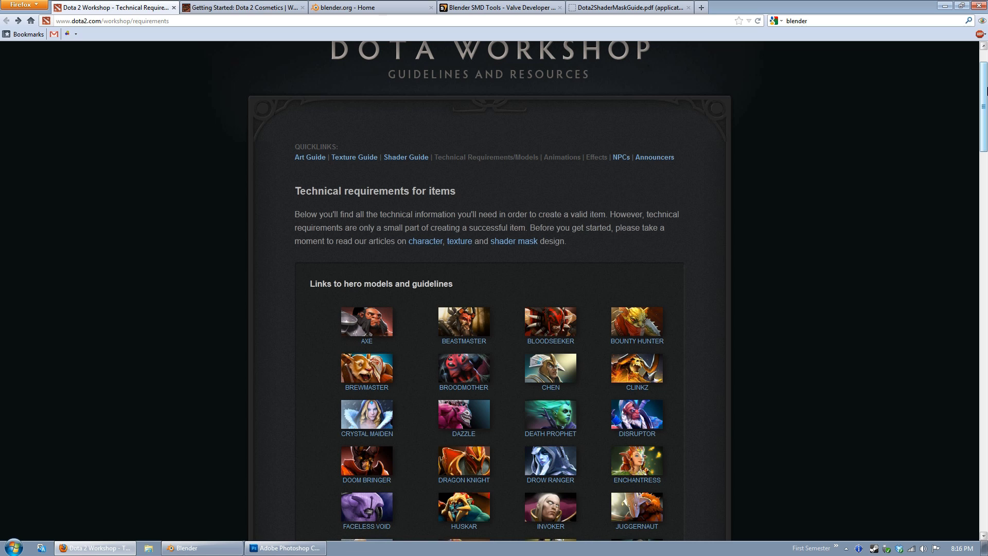
scroll(984, 90, down, 5)
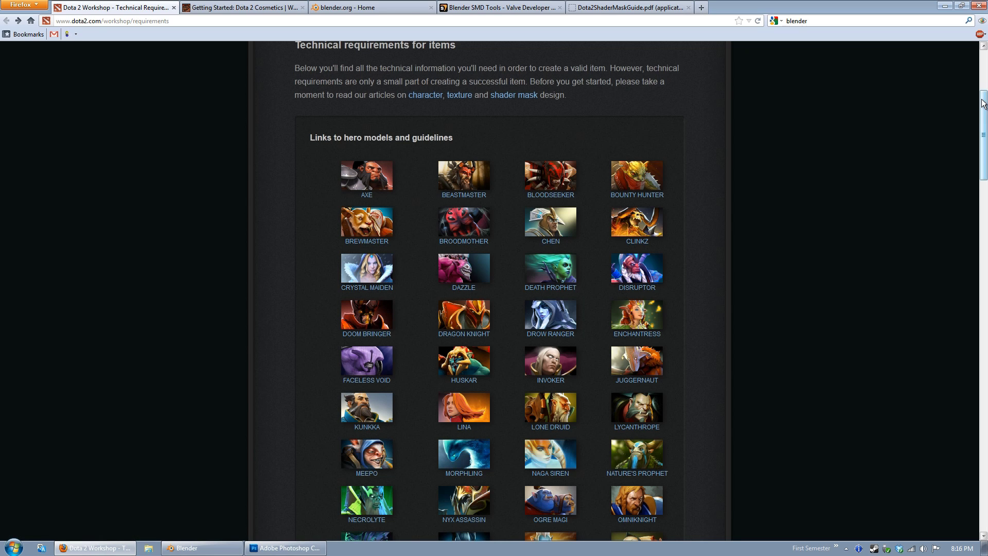
drag(984, 103, 952, 260)
scroll(345, 119, down, 2)
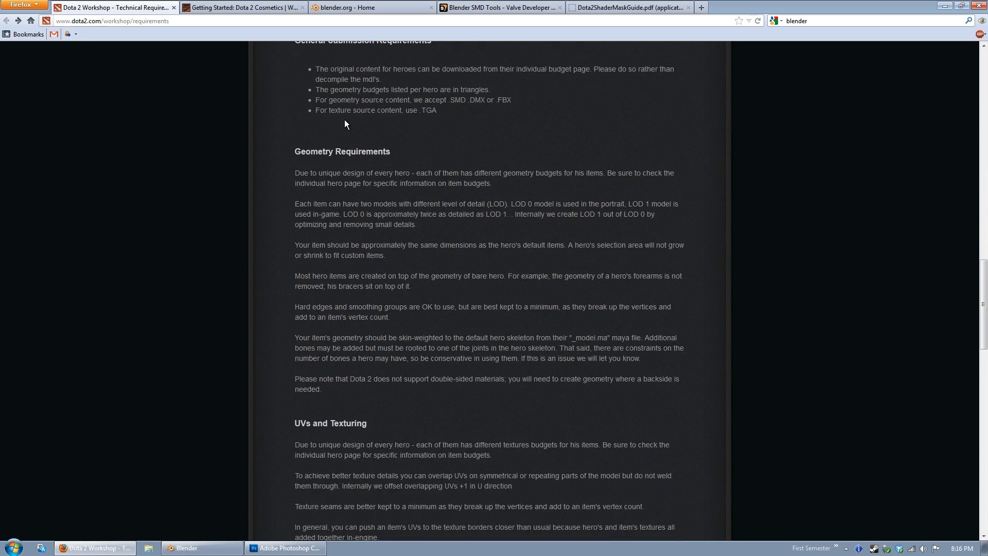
middle_drag(392, 101, 382, 82)
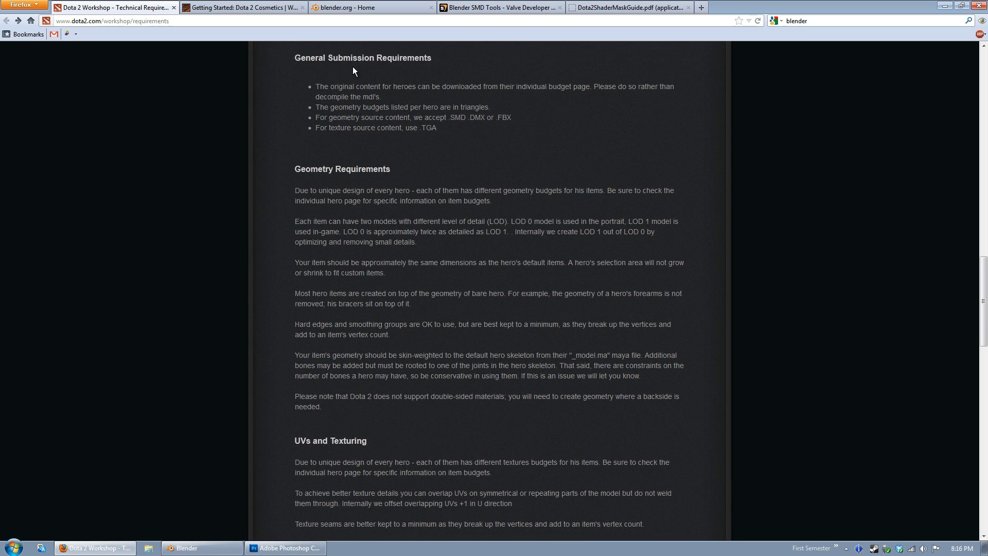
scroll(495, 182, down, 2)
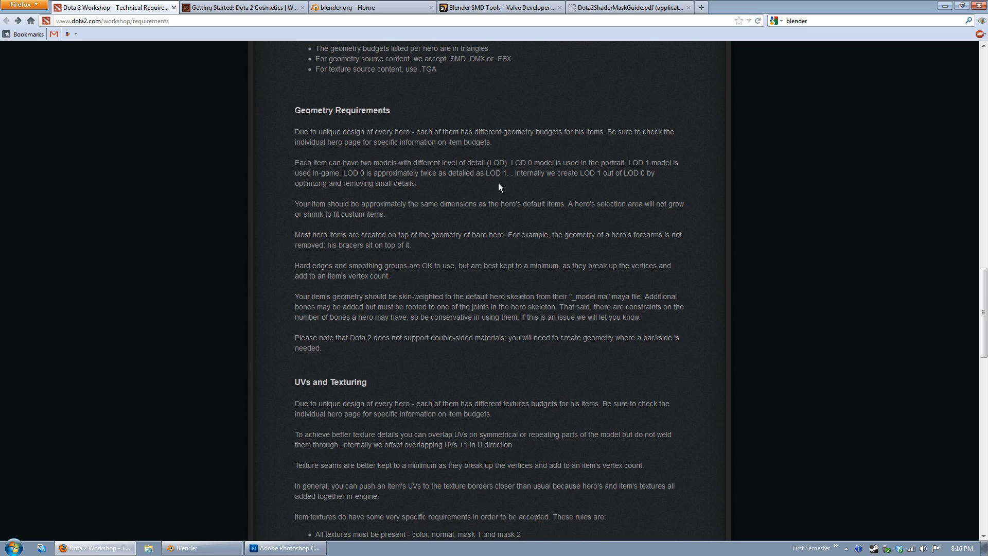
scroll(544, 204, down, 6)
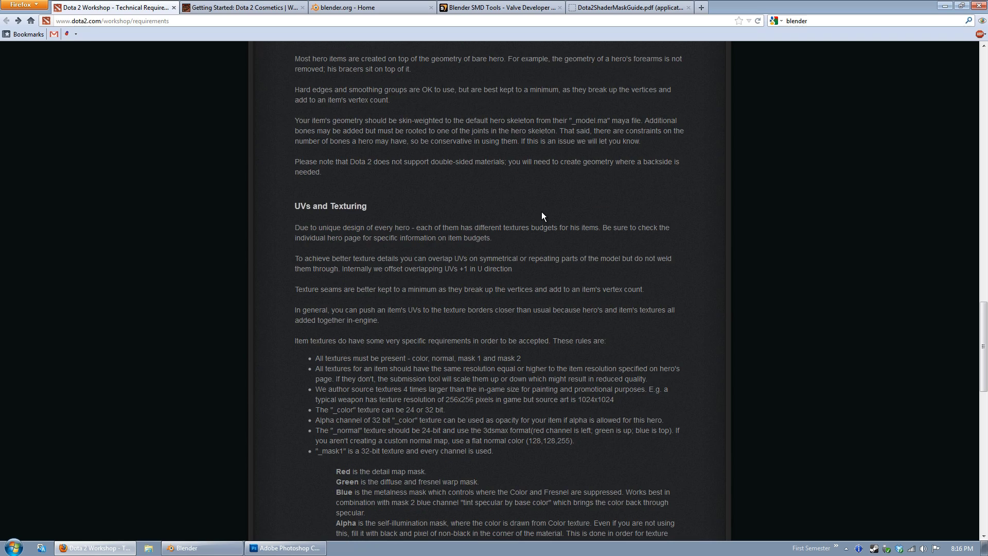
scroll(533, 215, down, 4)
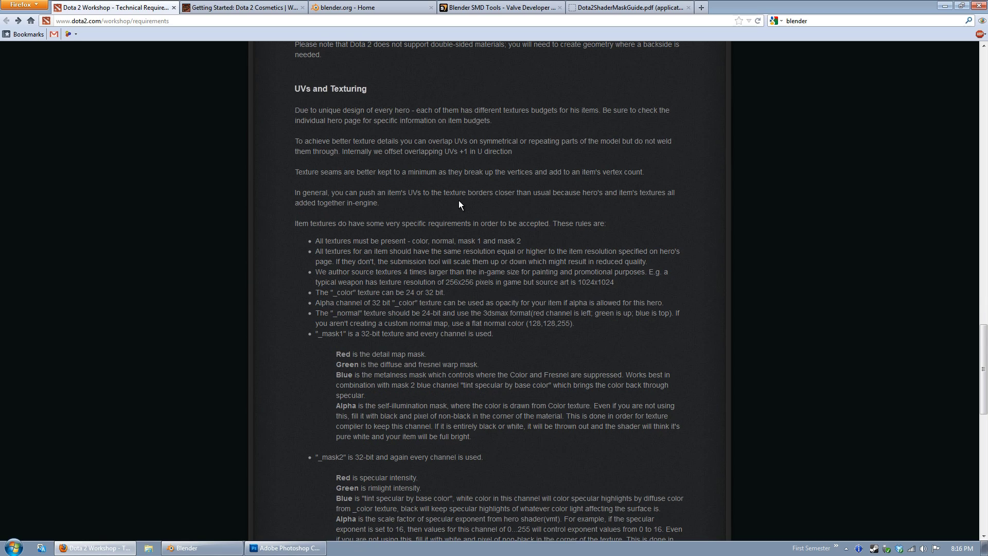
scroll(464, 205, down, 6)
scroll(381, 254, down, 8)
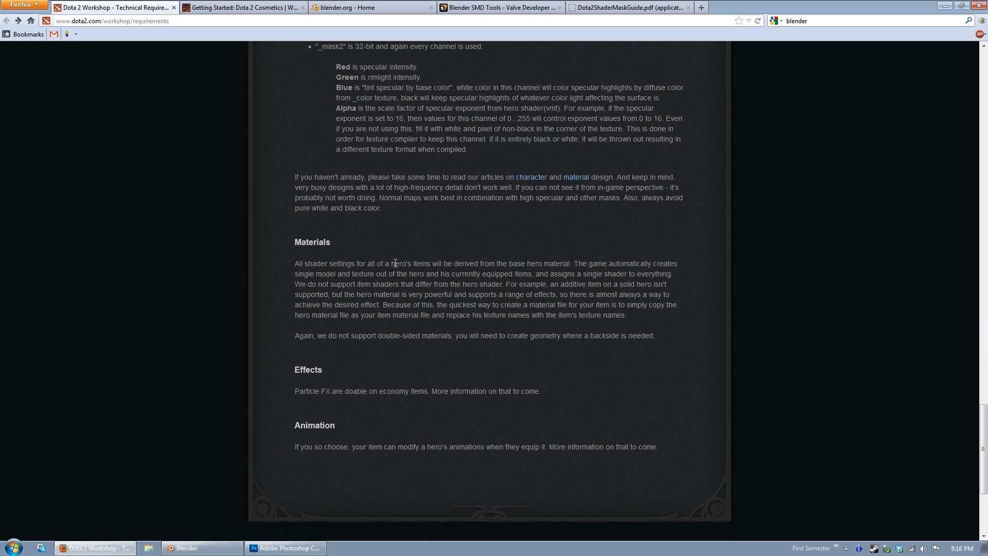
middle_click(619, 408)
scroll(598, 302, up, 20)
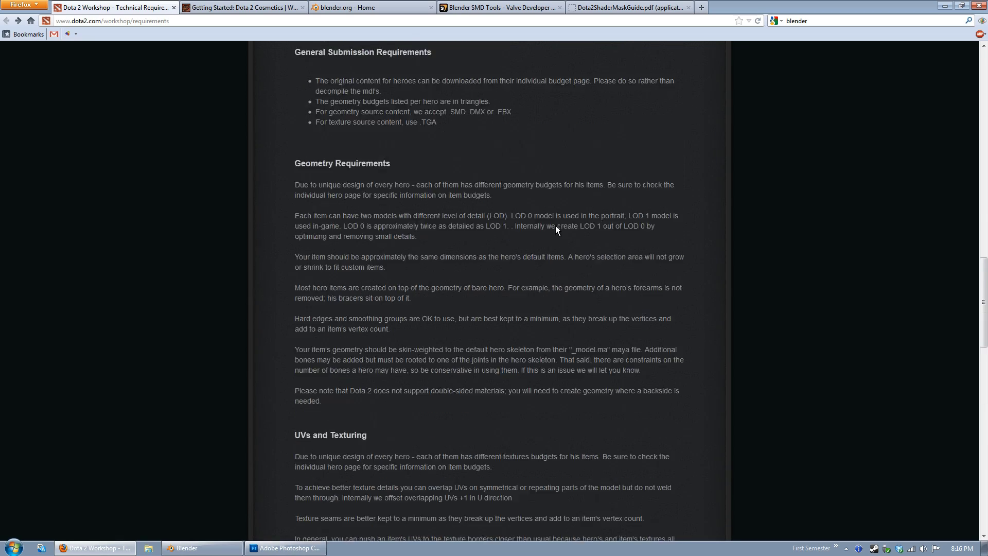
scroll(740, 300, up, 6)
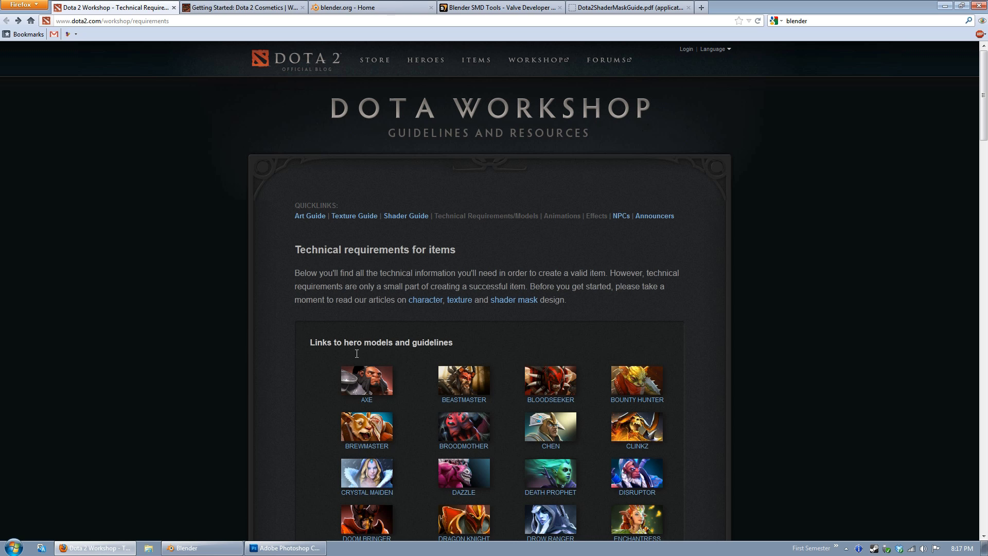
Switch to the desktop, open the models and materialsrc folders, and arrange their windows side by side.
click(108, 547)
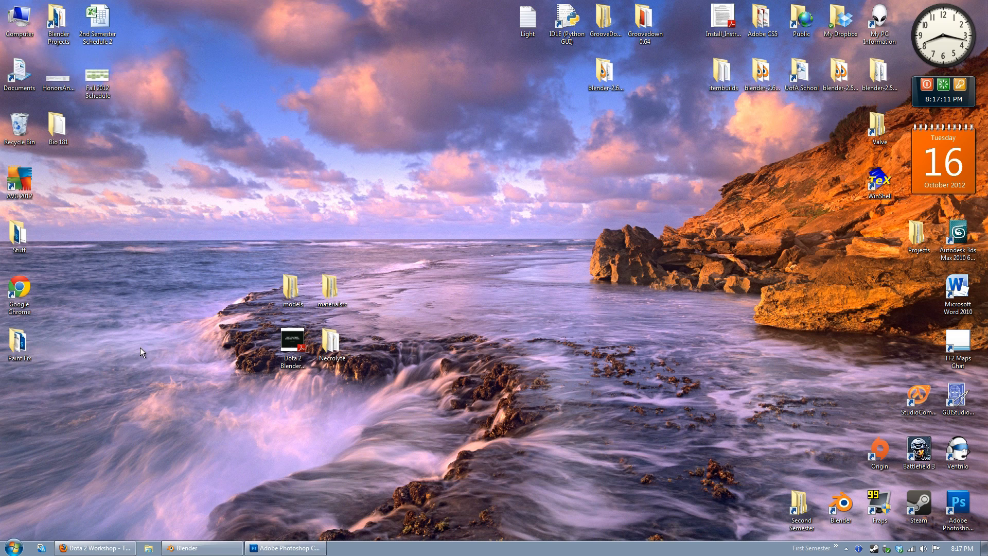
drag(275, 267, 310, 290)
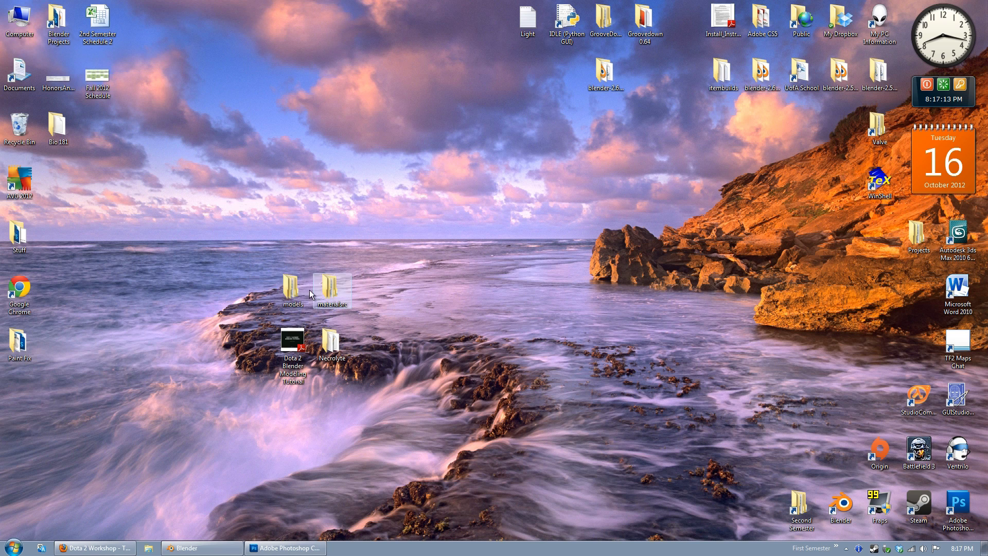
double_click(303, 292)
double_click(319, 278)
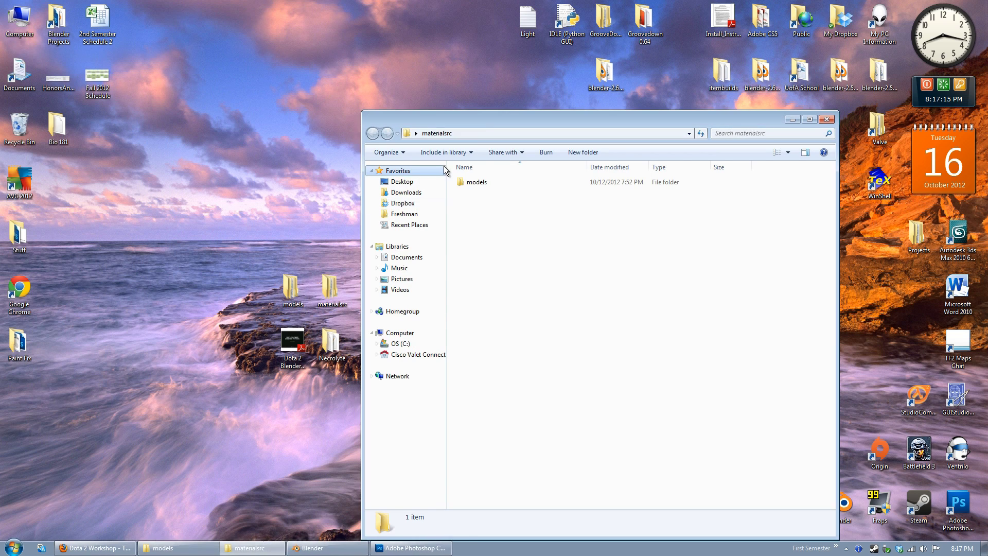
drag(563, 124, 209, 120)
drag(582, 175, 548, 105)
Browse the models folder to heroes > necrolyte, check the smd subfolder, and open the fbx subfolder.
double_click(180, 176)
double_click(187, 176)
double_click(180, 199)
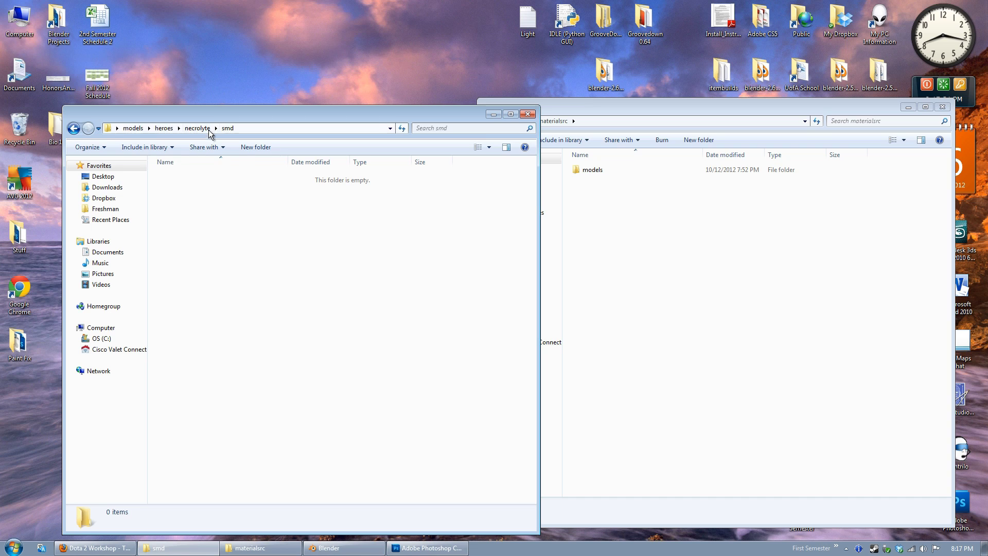
click(209, 128)
double_click(175, 177)
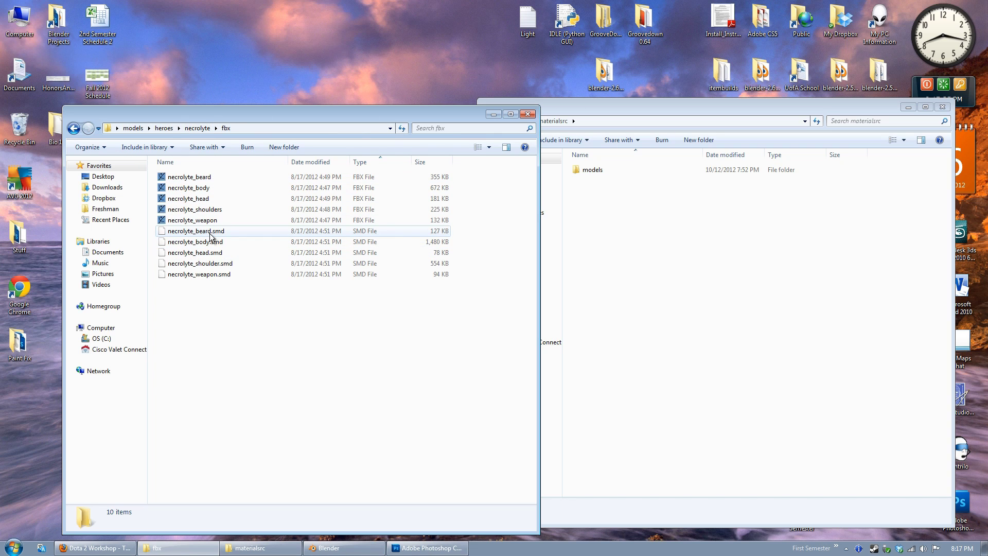
mouse_move(278, 108)
mouse_down()
mouse_move(294, 121)
mouse_move(284, 98)
mouse_move(283, 108)
mouse_up()
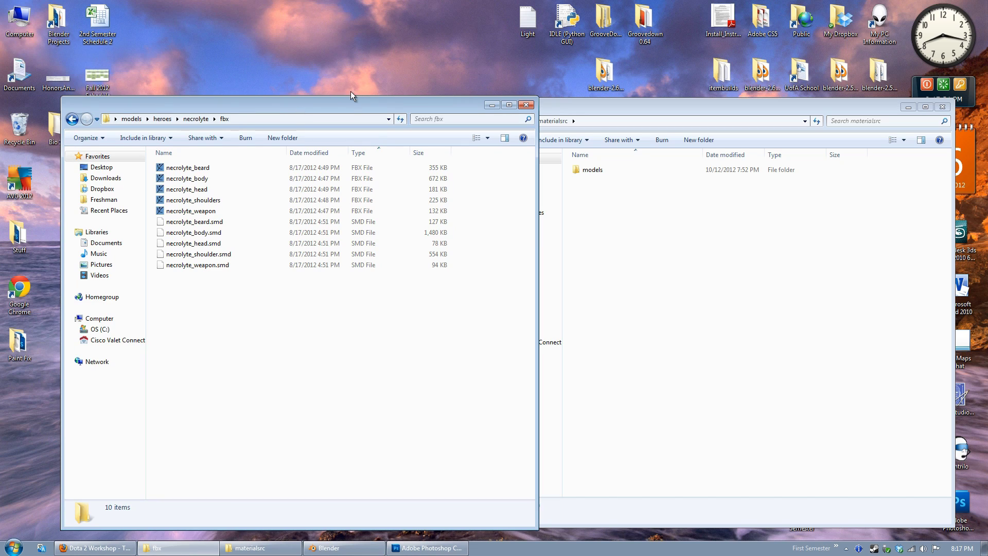
drag(358, 99, 360, 100)
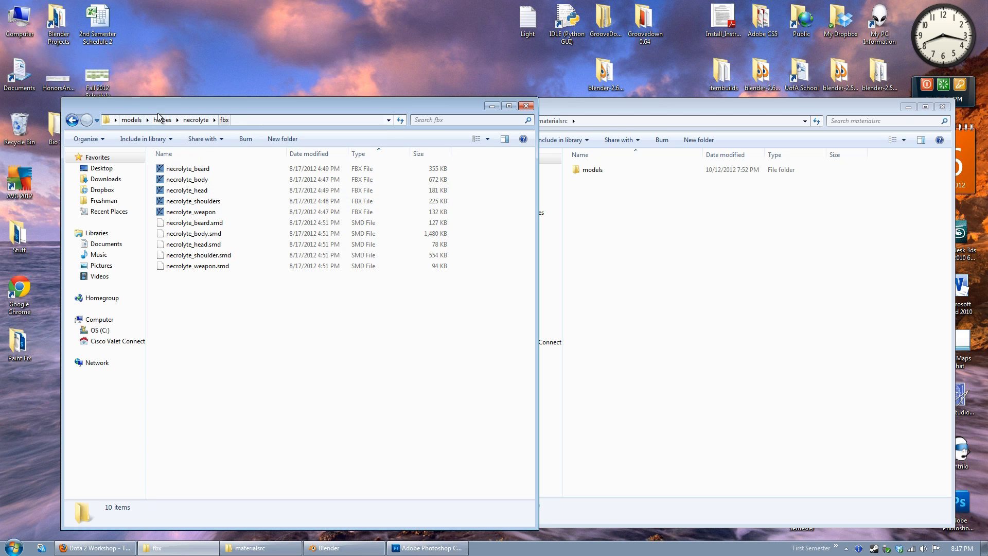
drag(221, 107, 220, 112)
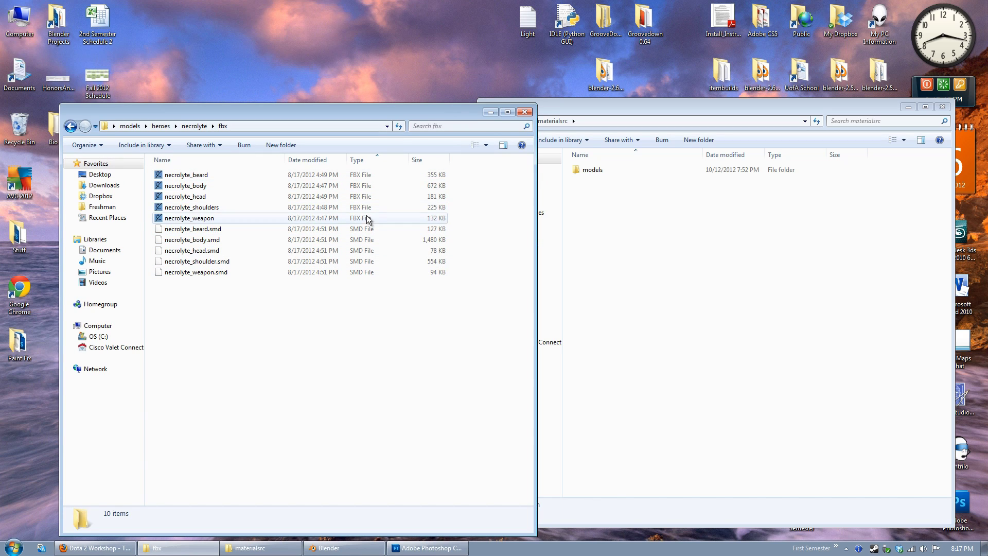
key(alt+Left)
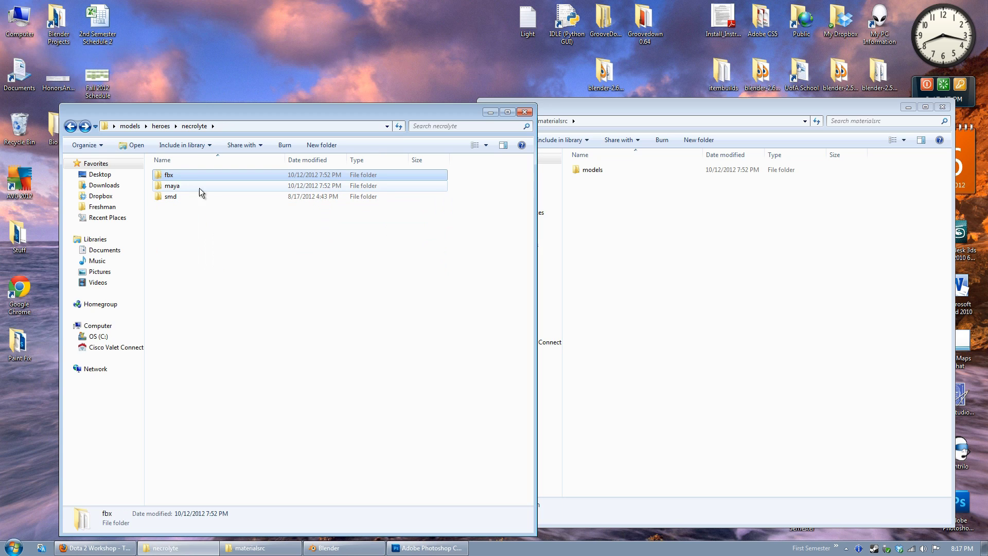
key(alt+Right)
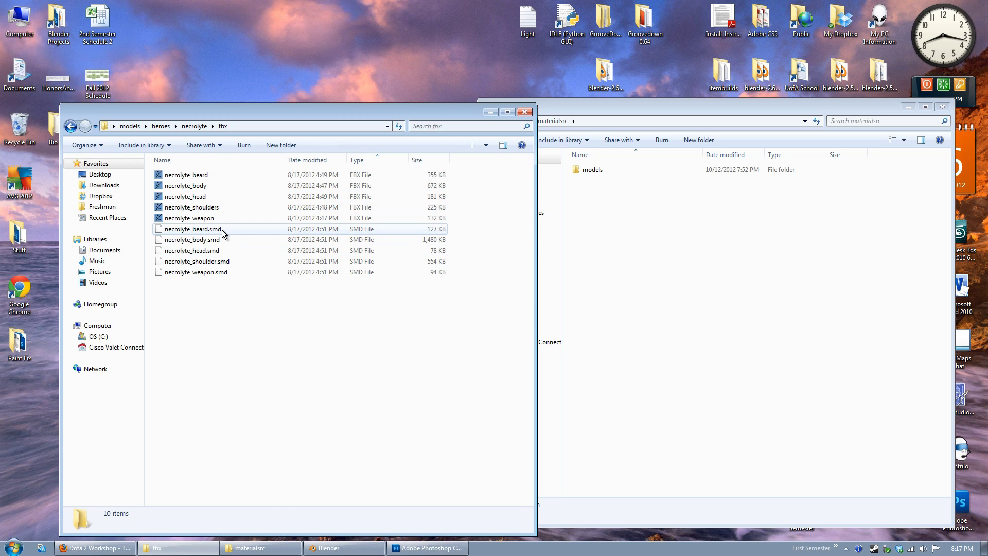
Close the fbx folder window and browse the materialsrc folder to models > heroes > necrolyte.
click(524, 112)
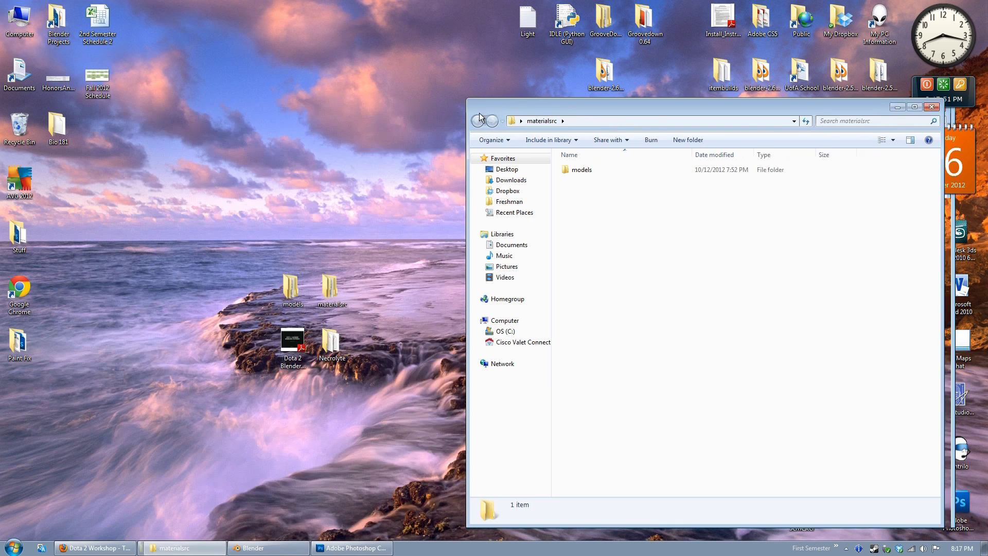
drag(721, 106, 439, 106)
double_click(323, 167)
double_click(324, 169)
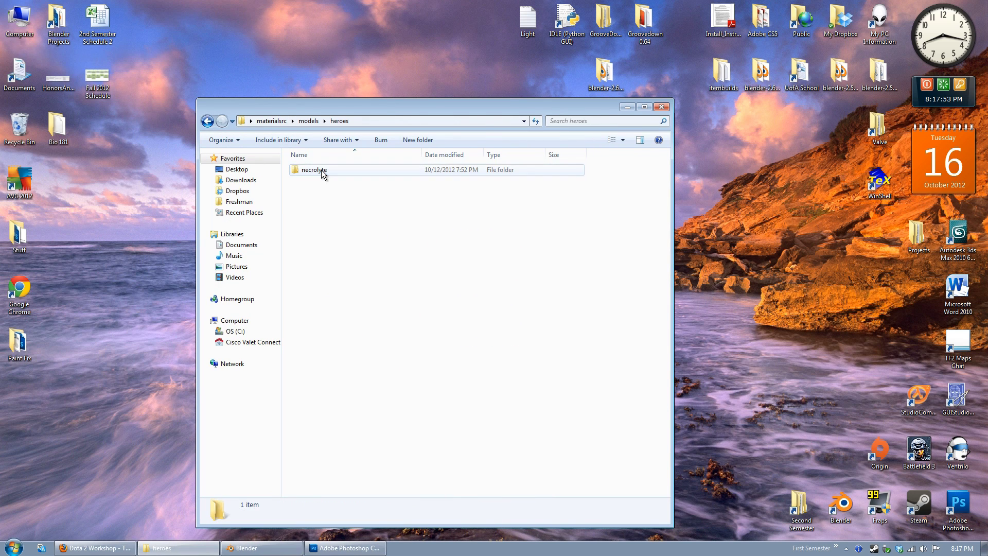
double_click(322, 170)
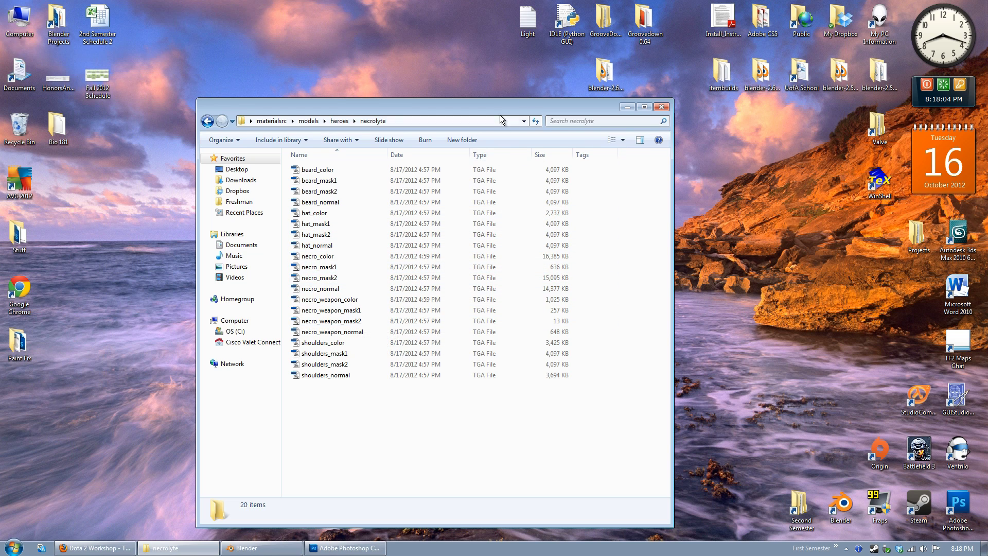
Look over the Necrolyte TGA texture files for beard, hat, body, weapon and shoulders, and close the folder window.
drag(500, 106, 533, 113)
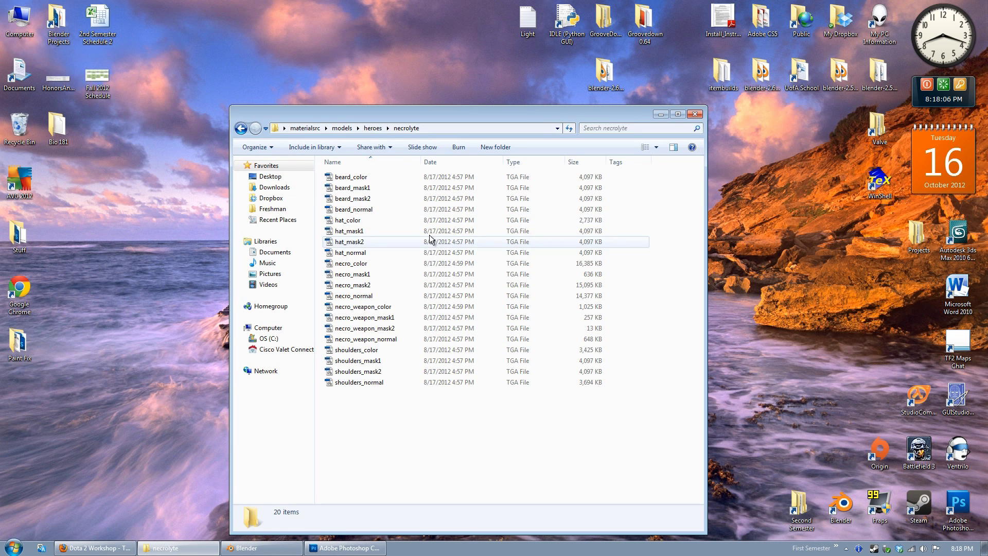
drag(446, 118, 397, 102)
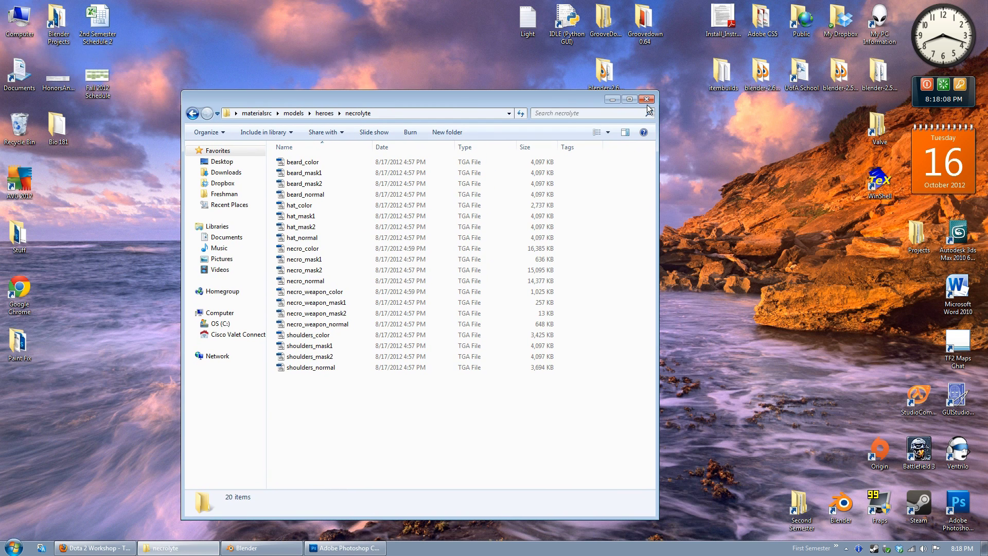
drag(507, 103, 565, 96)
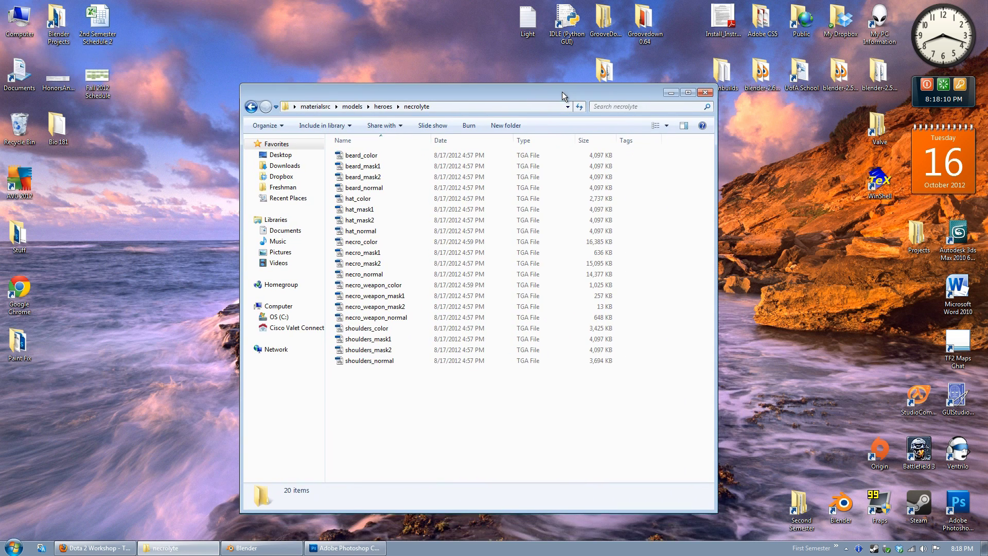
click(708, 97)
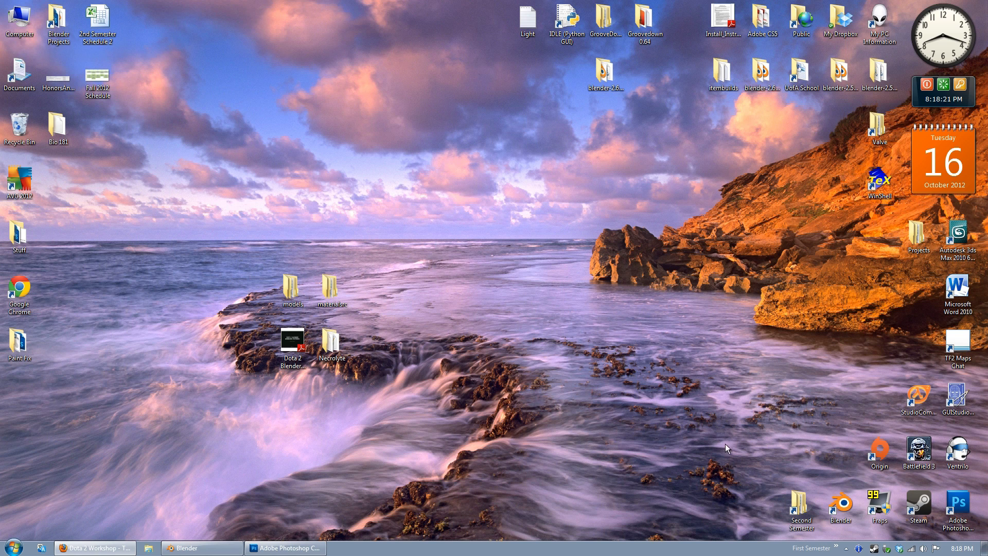
Switch to Blender and delete the default cube from the scene.
click(202, 548)
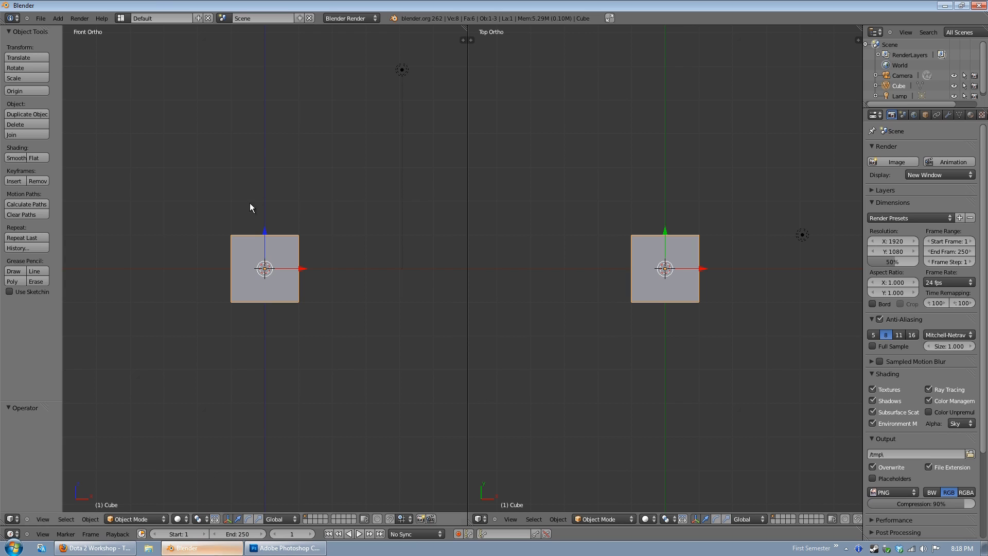
key(x)
click(281, 251)
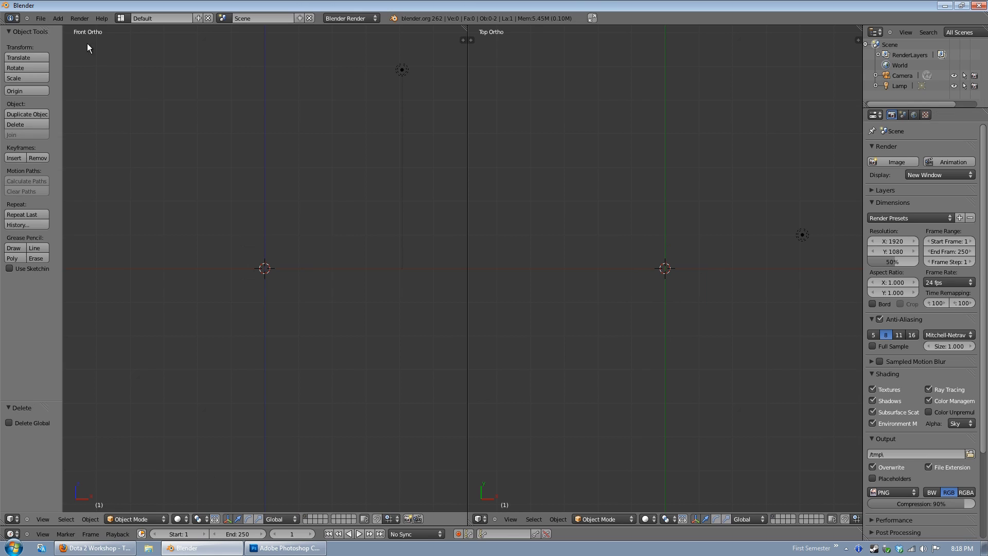
Import necrolyte_body.smd as a Source Engine model from the Desktop folder models\heroes\necrolyte\fbx.
click(40, 18)
mouse_move(75, 178)
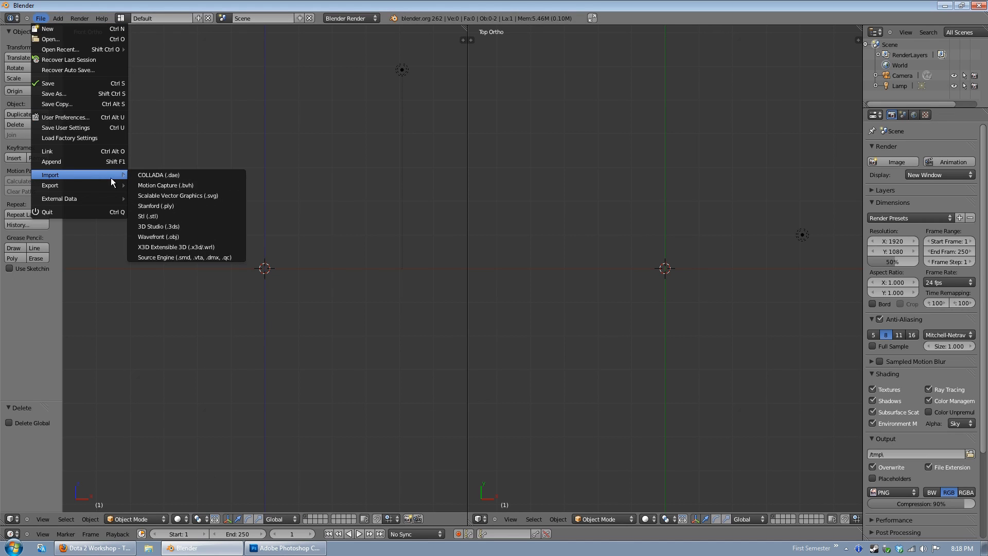
click(187, 258)
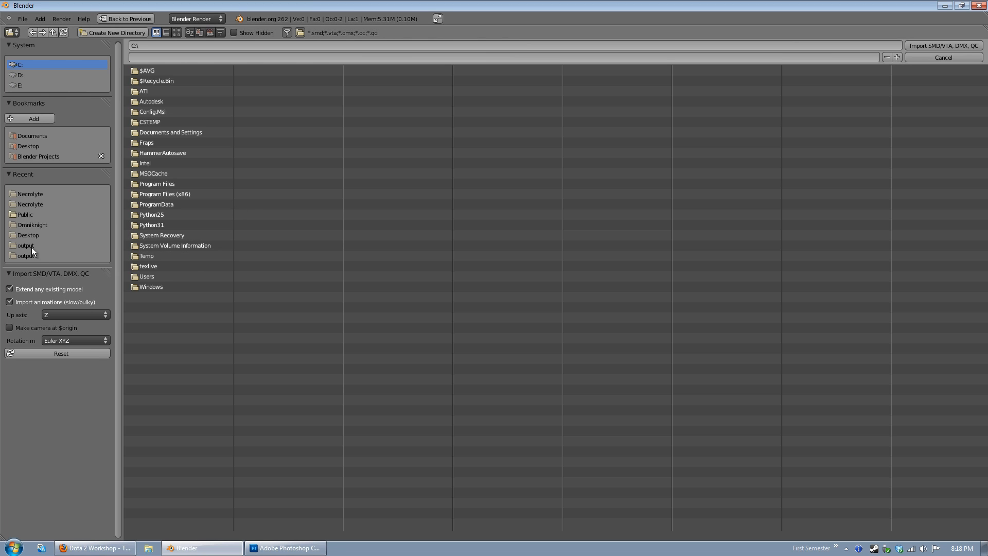
click(38, 146)
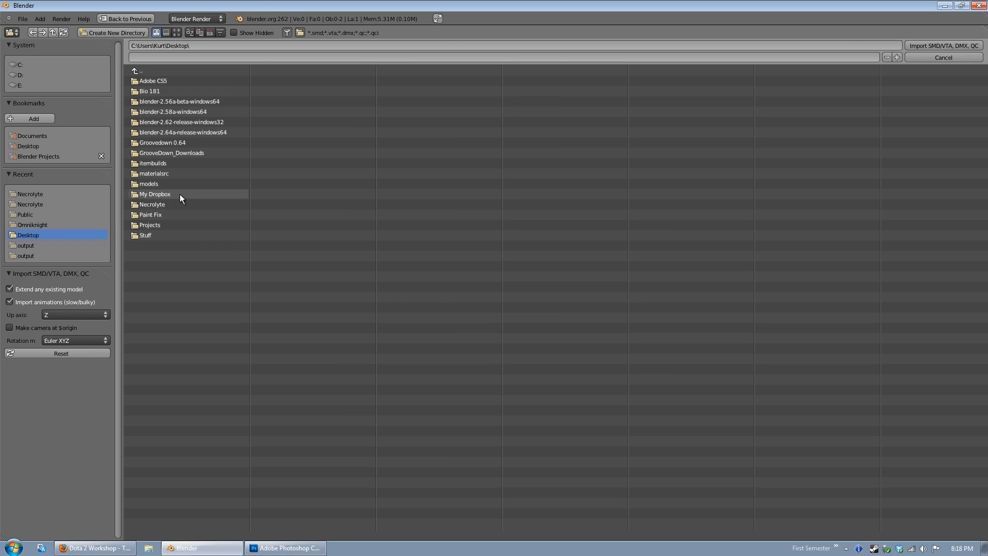
click(154, 184)
click(163, 82)
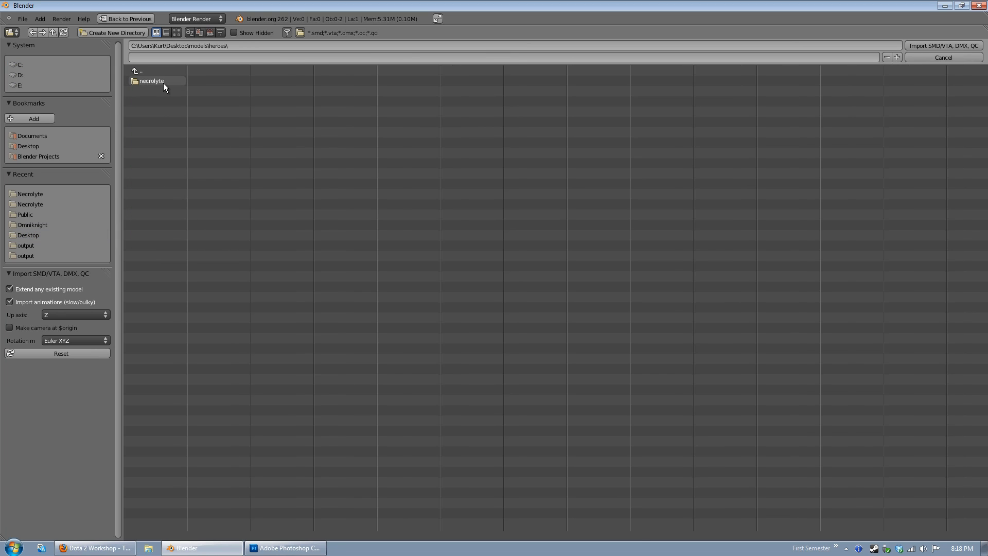
click(162, 82)
click(149, 81)
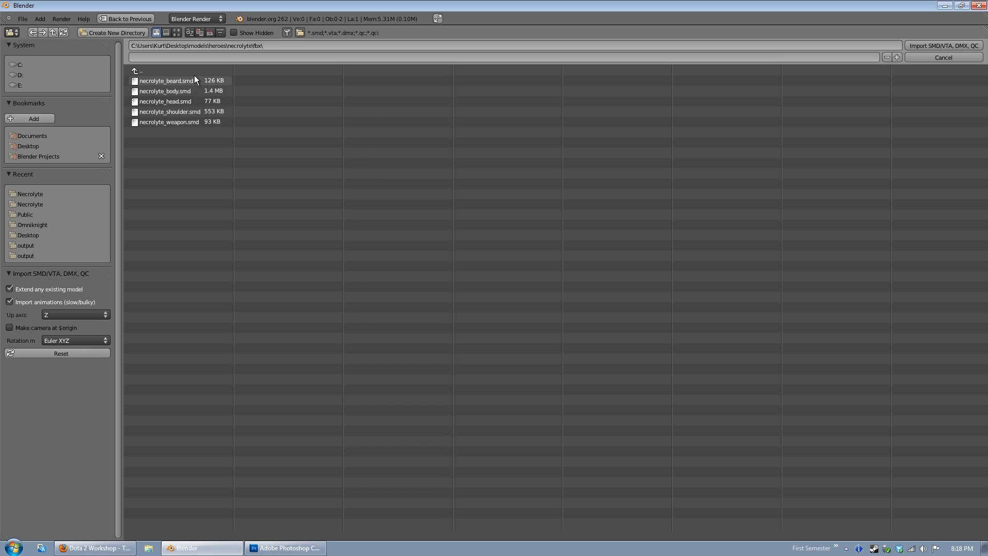
click(202, 90)
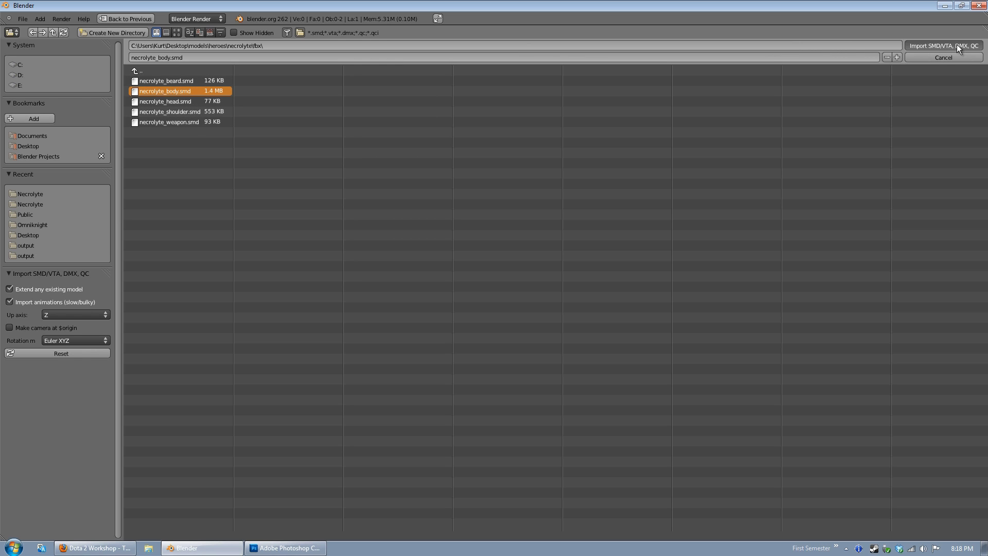
key(Return)
Show the whole imported body from the top view, deselect everything, and look at it in three dimensions.
scroll(322, 257, down, 5)
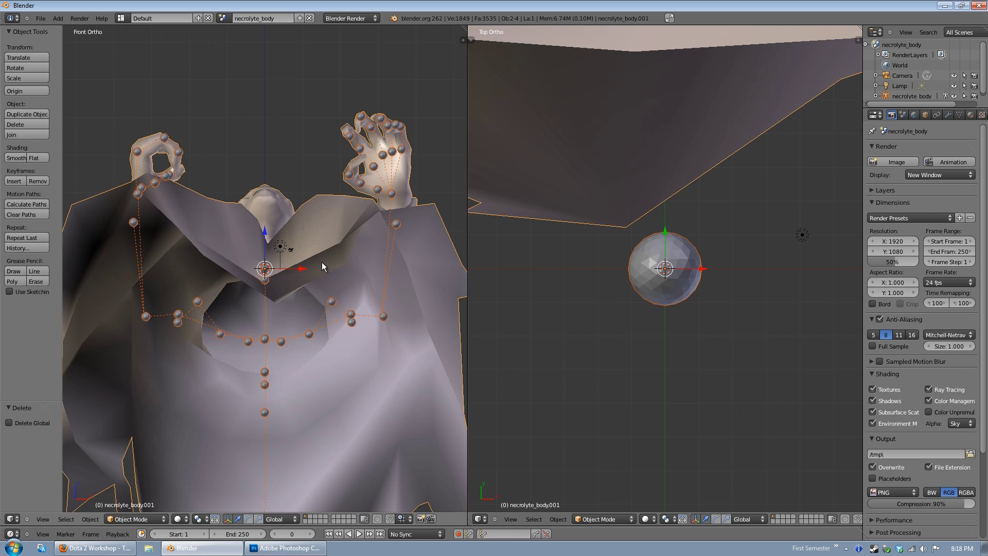
key(KP_7)
scroll(322, 263, down, 6)
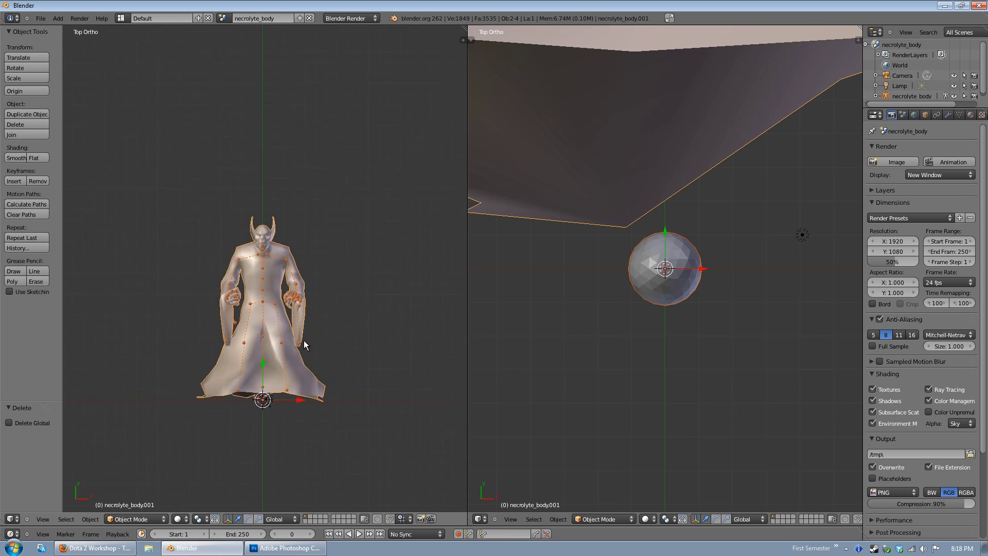
key(a)
middle_drag(310, 325, 206, 303)
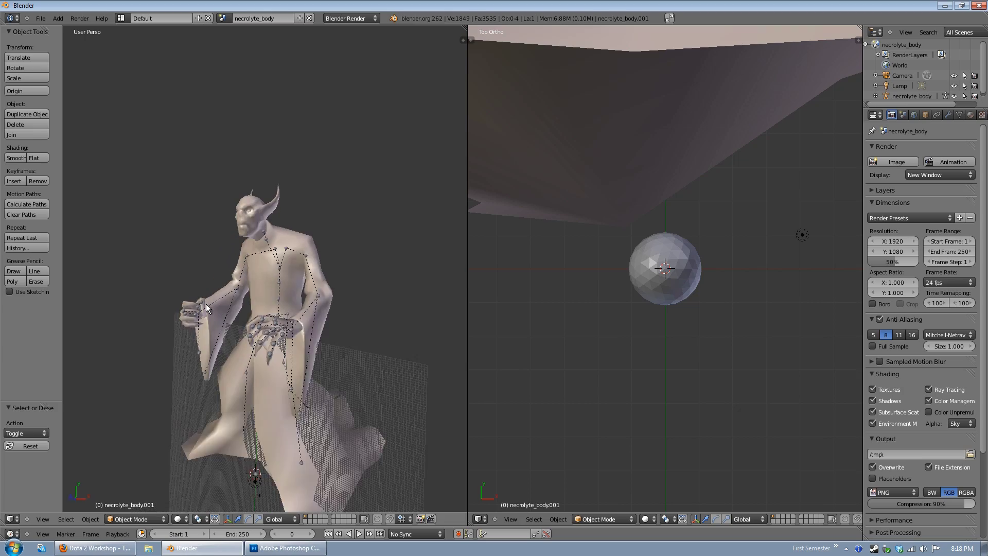
Inspect the Necrolyte body and its armature from several angles, selecting the bones, and return to the top view with nothing selected.
scroll(224, 365, up, 4)
middle_drag(224, 365, 261, 276)
right_click(232, 371)
scroll(216, 258, up, 3)
key(a)
key(a)
middle_drag(232, 342, 348, 284)
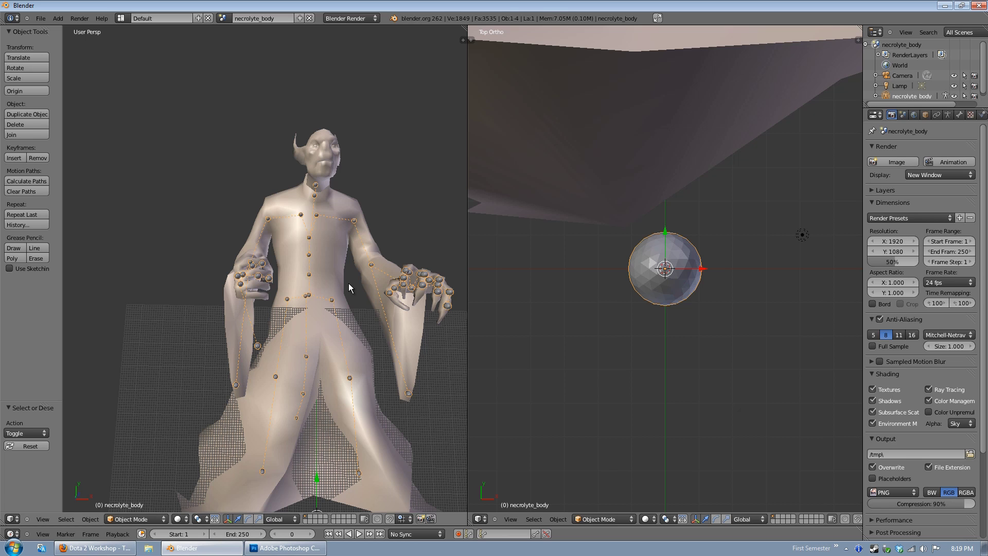
middle_drag(348, 283, 306, 242)
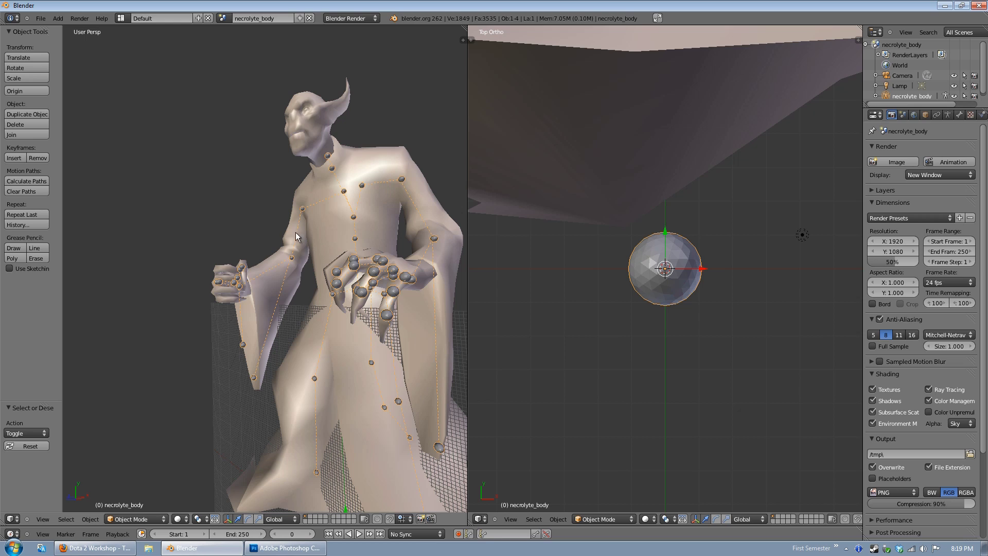
key(a)
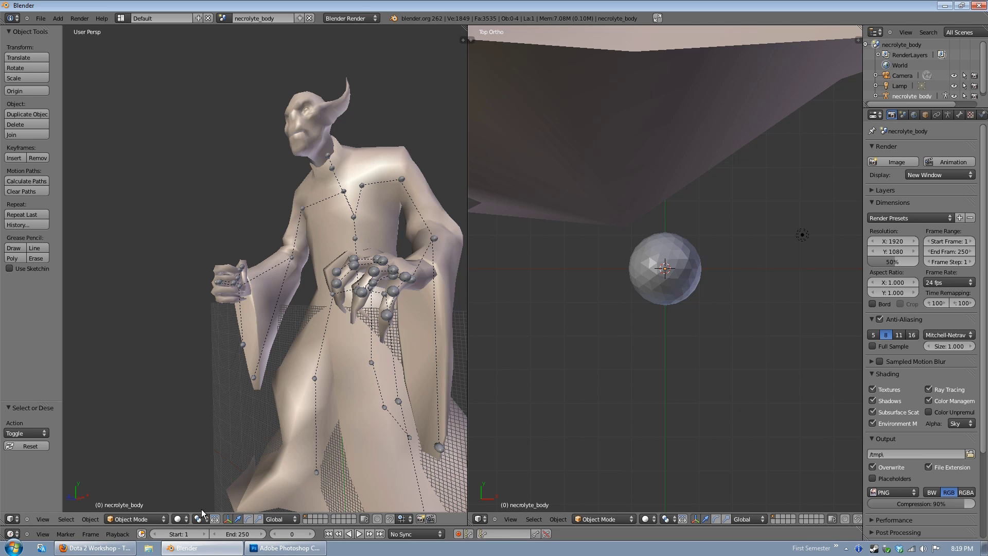
scroll(278, 399, down, 2)
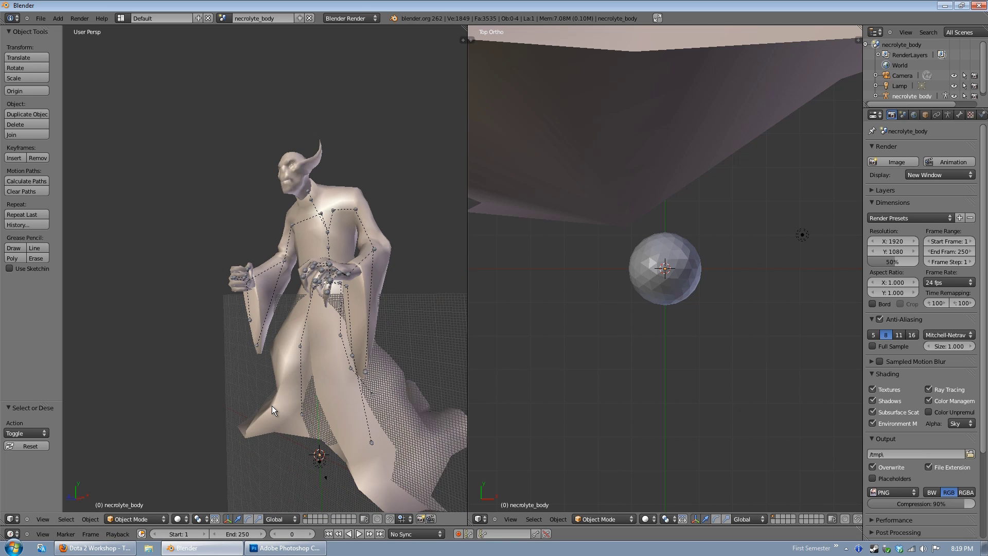
key(KP_7)
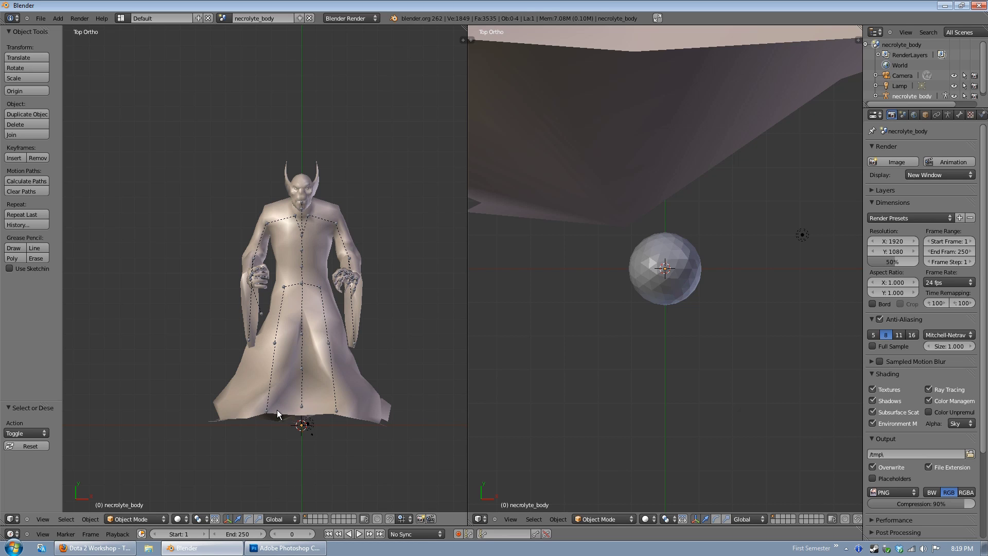
Switch to Firefox and read through the "Getting Started: Dota 2 Cosmetics" guide as far as the SMD importer links.
key(alt+Tab)
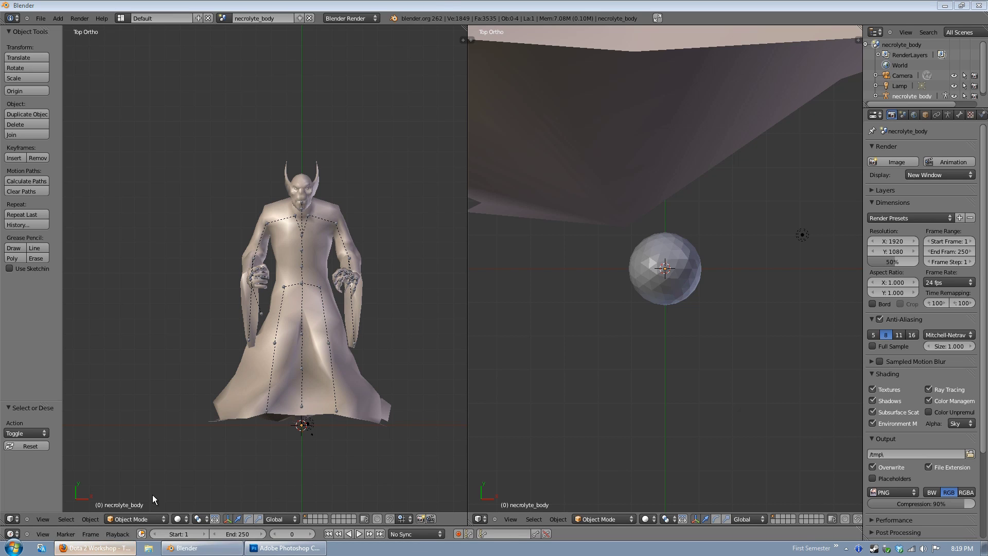
click(240, 5)
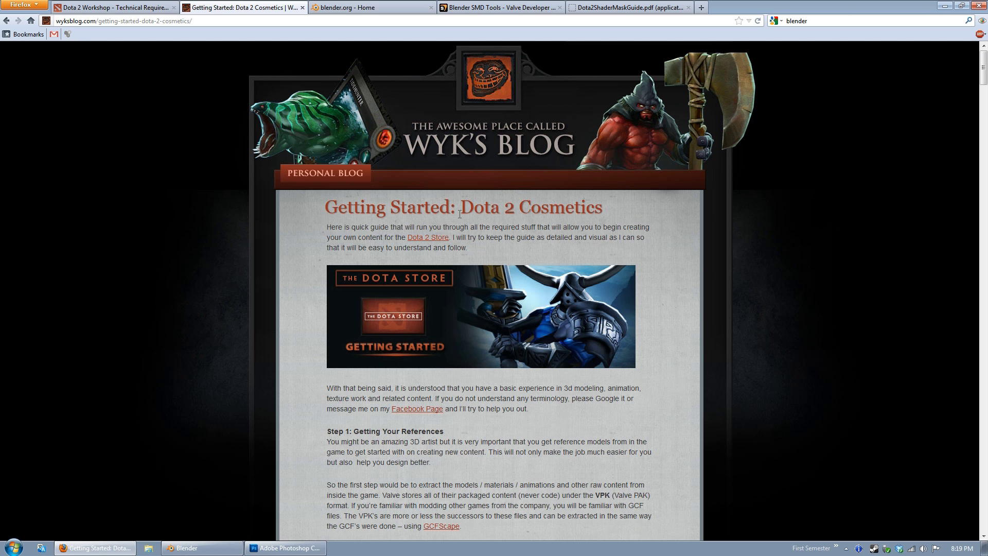
scroll(542, 150, down, 5)
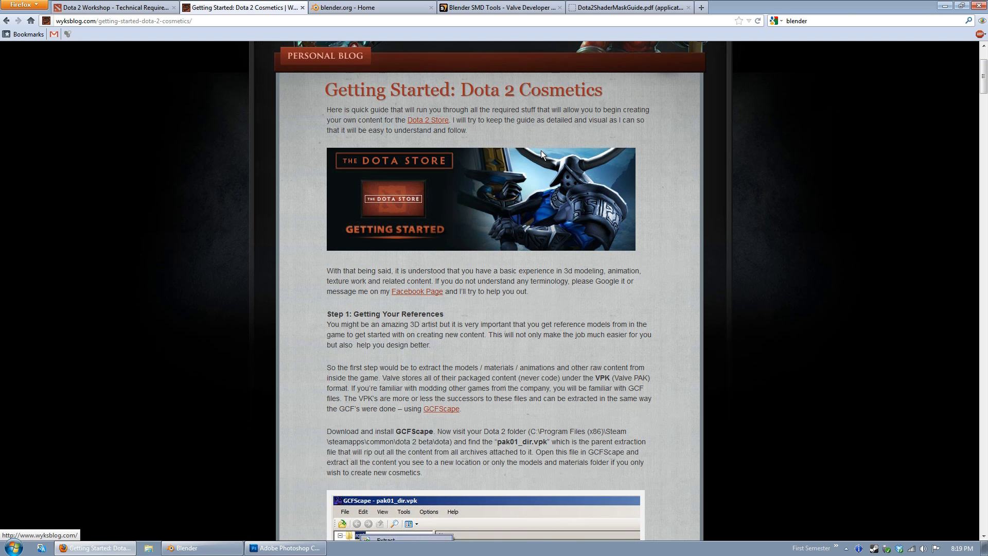
scroll(573, 167, down, 3)
scroll(448, 186, down, 12)
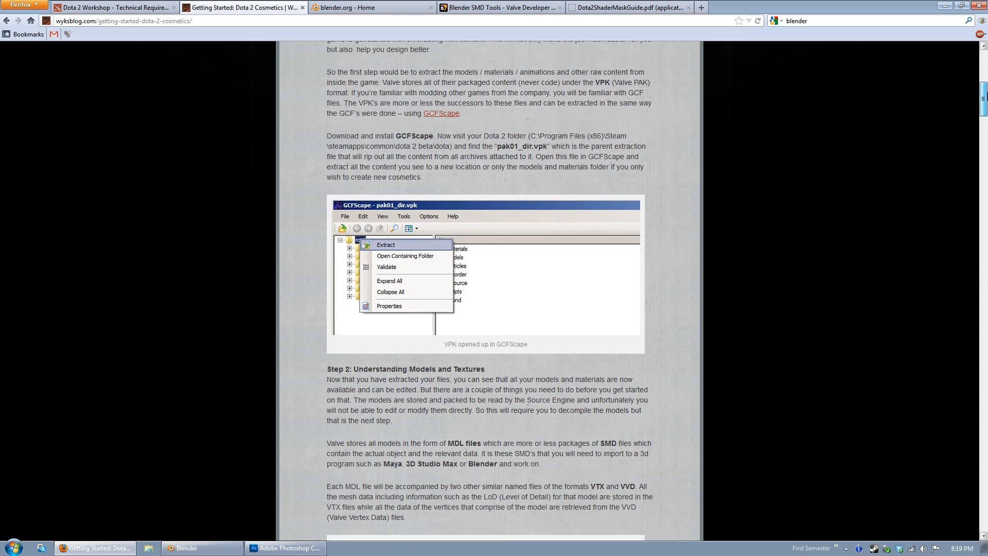
scroll(449, 185, down, 20)
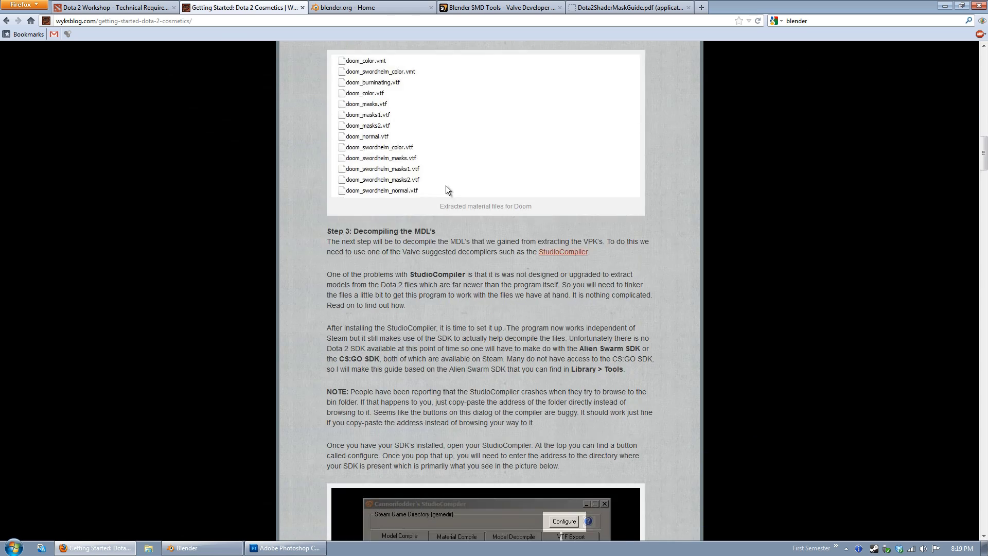
scroll(449, 182, down, 11)
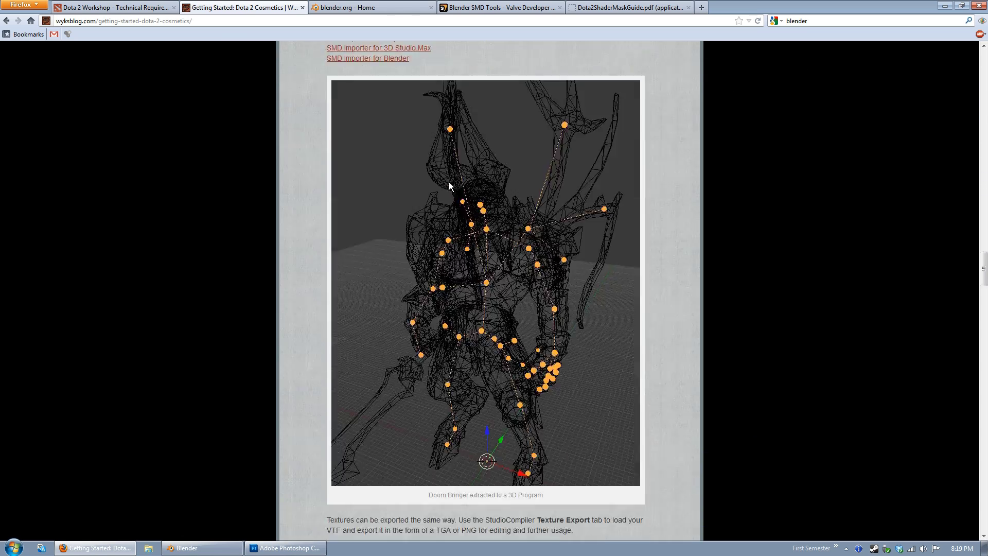
Highlight the SMD importer links in the guide and examine its section on decompiling models with StudioCompiler.
scroll(435, 226, up, 4)
drag(421, 178, 310, 147)
click(310, 147)
scroll(494, 175, up, 9)
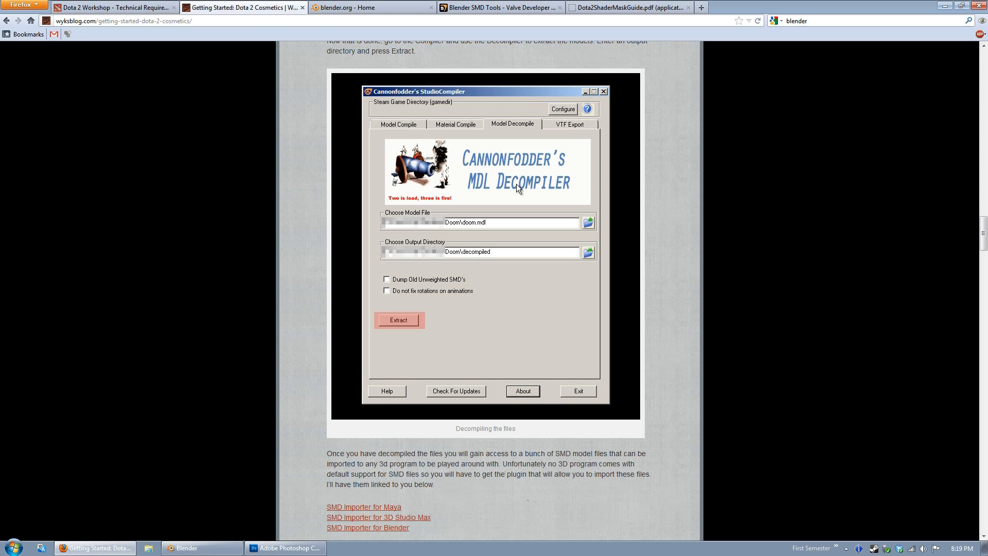
scroll(456, 270, up, 5)
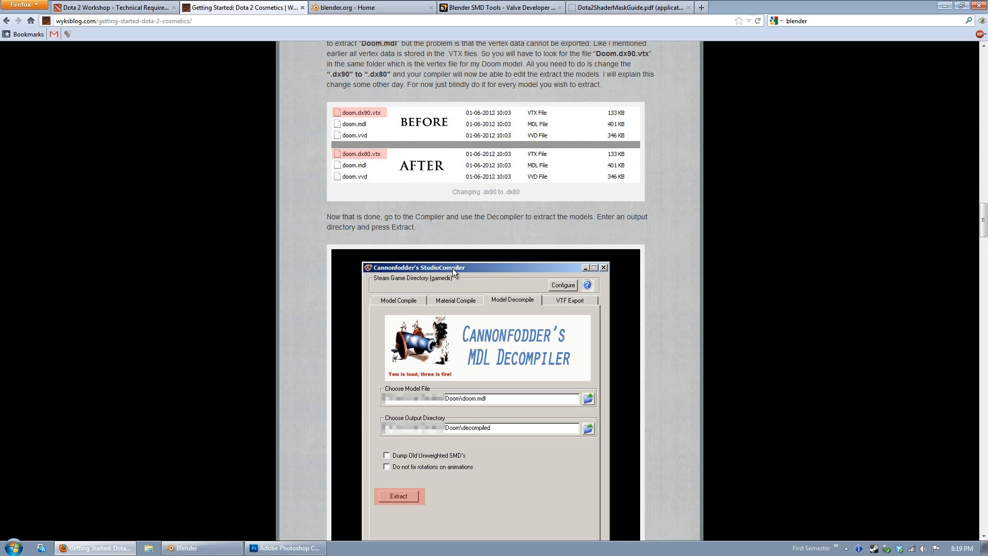
Return to the start of the Dota 2 cosmetics guide and show the blender.org home page.
scroll(455, 269, up, 20)
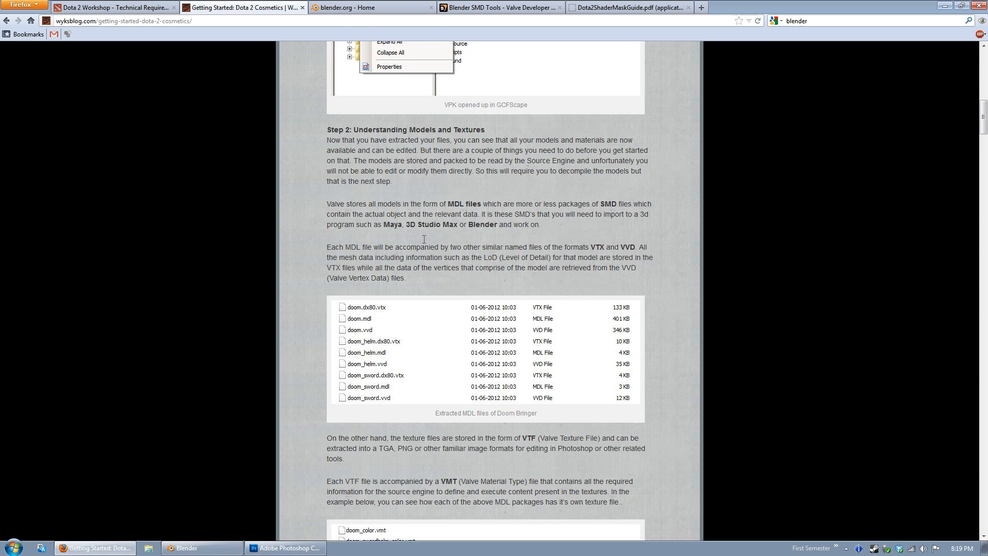
scroll(425, 240, up, 13)
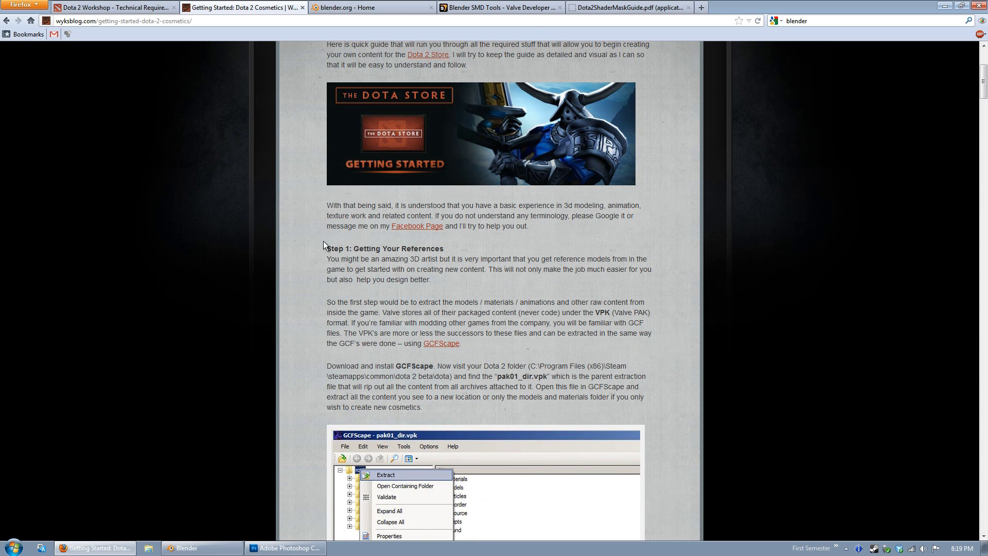
scroll(471, 259, up, 5)
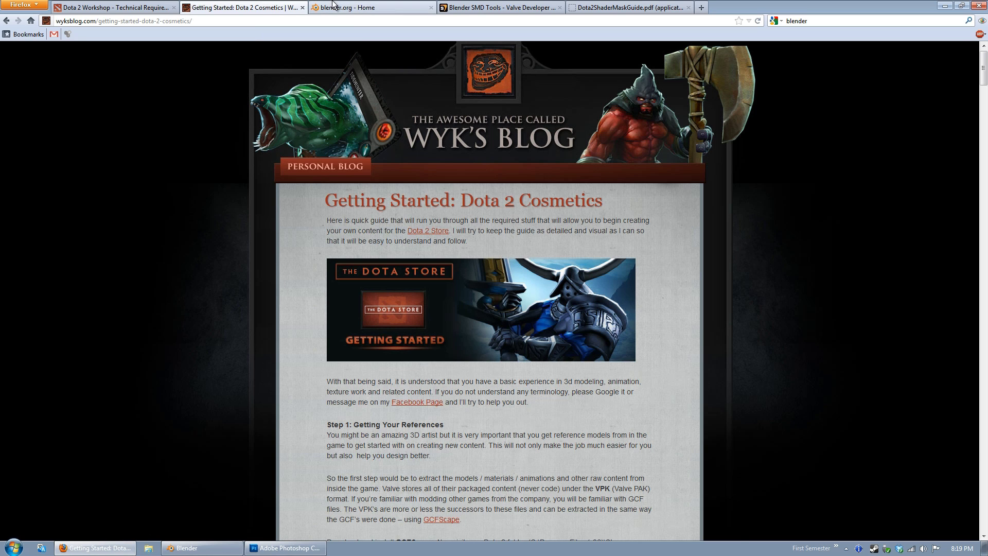
click(333, 5)
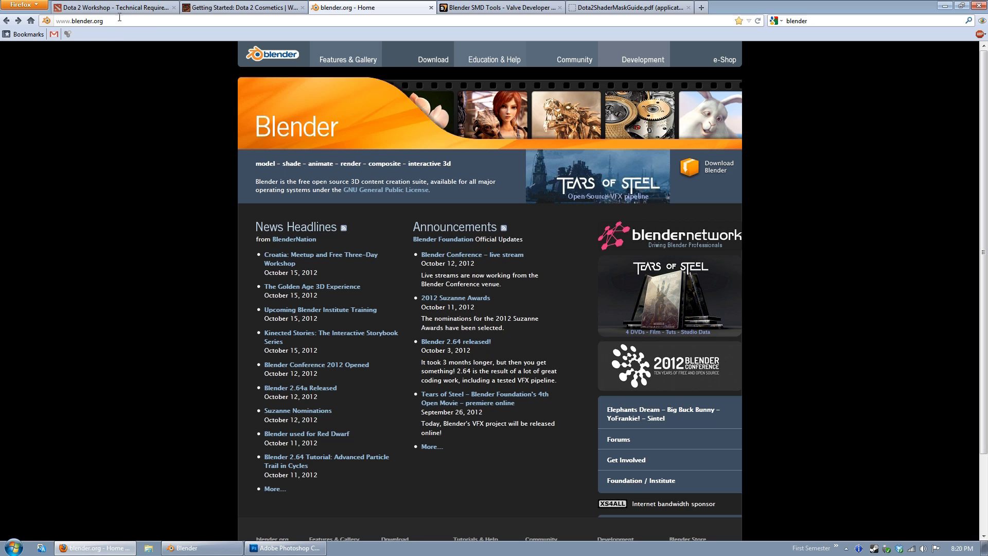
Open the blender.org download page and highlight the Blender 2.64a Zip Archive link for Windows 32 bits.
click(439, 61)
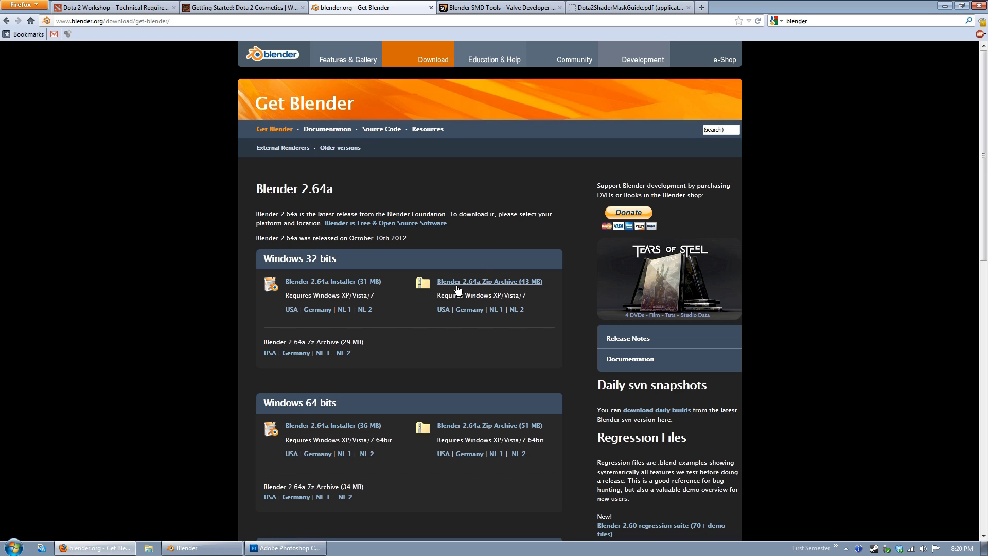
drag(558, 283, 433, 286)
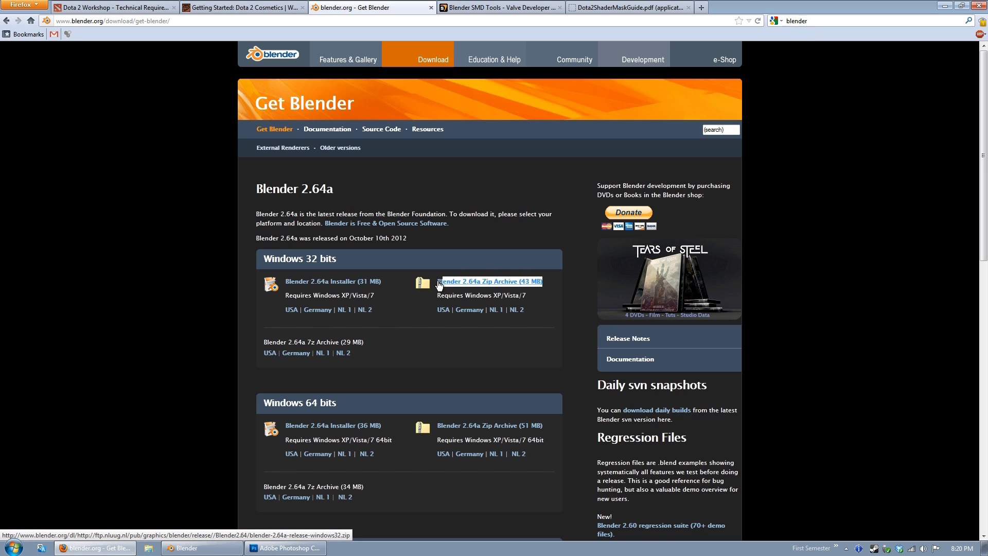
click(387, 311)
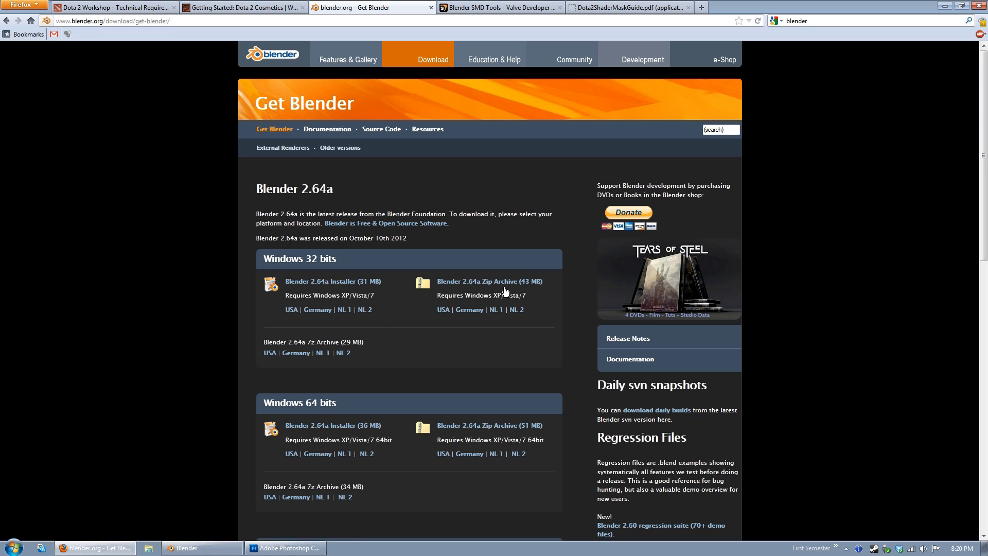
View the Blender SMD Tools page on the Valve Developer Community site and highlight part of its title.
click(491, 6)
mouse_move(390, 116)
mouse_down()
mouse_move(271, 114)
mouse_move(378, 111)
mouse_up()
click(270, 114)
click(399, 110)
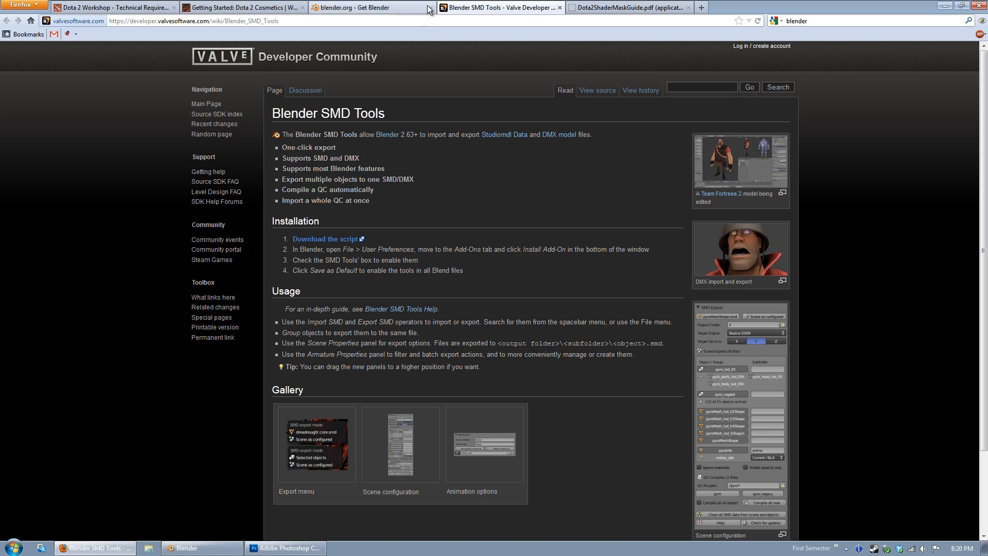
drag(321, 115, 386, 115)
click(387, 118)
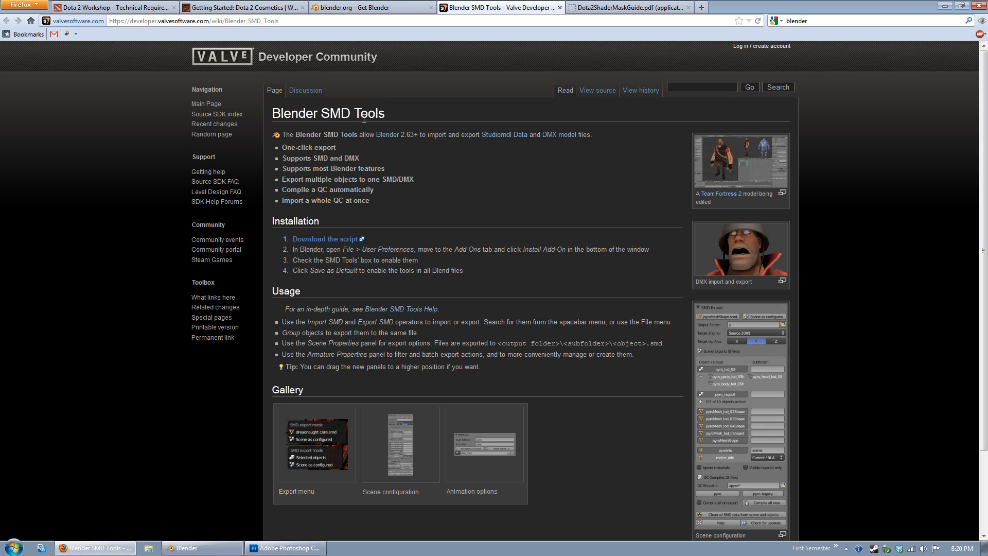
Revisit the Get Blender page, then open the script download listing from the Blender SMD Tools page.
click(367, 6)
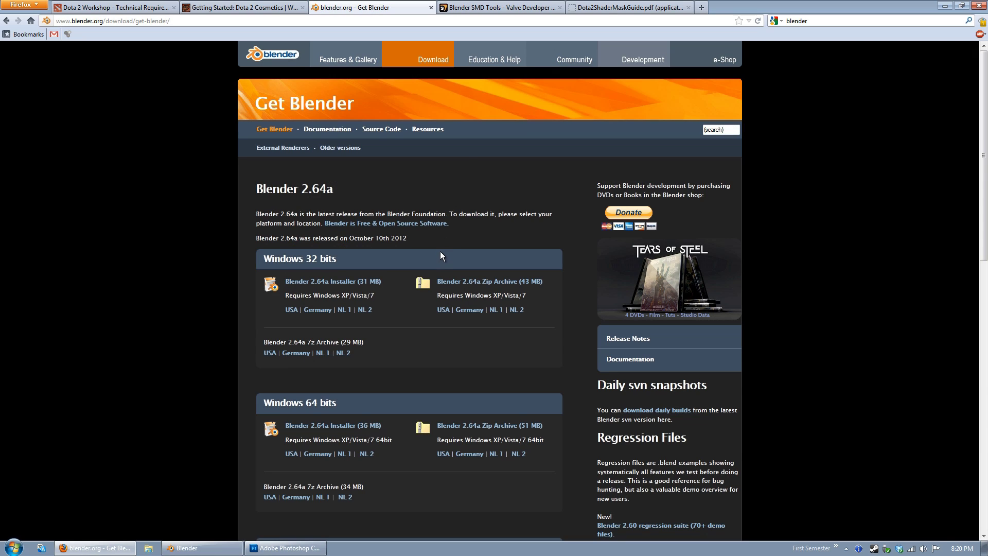
click(463, 7)
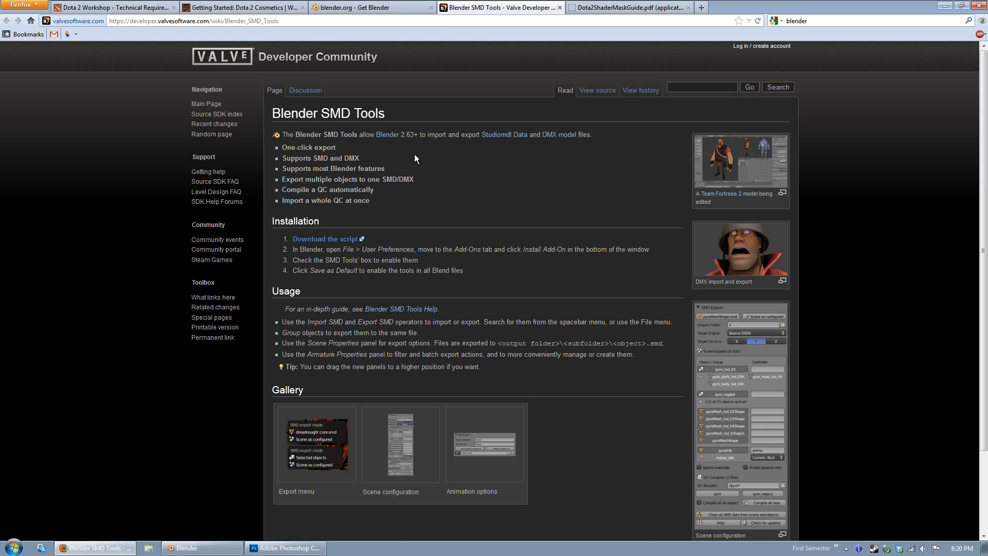
click(327, 241)
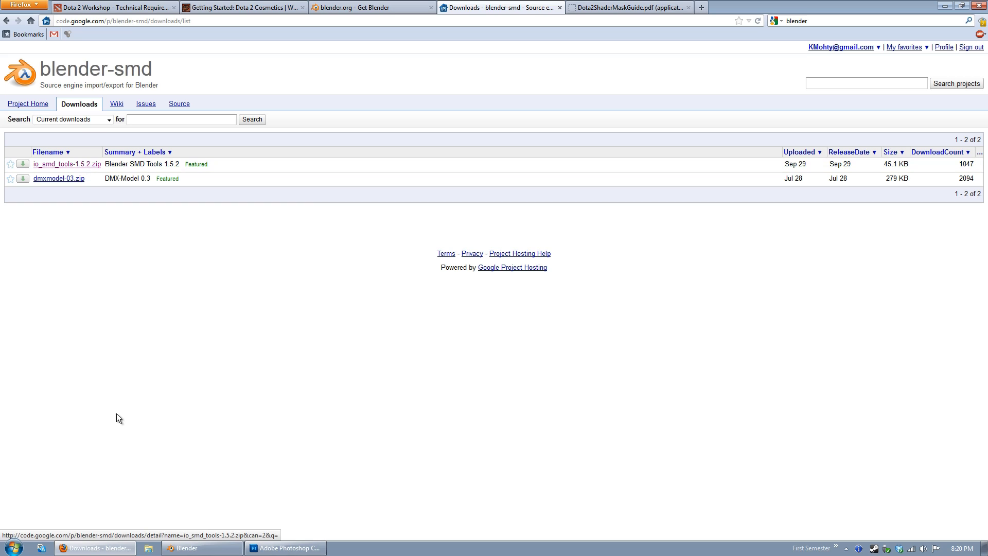
Reveal the desktop and open the 2.62 scripts folder inside the blender-2.62-release-windows32 folder.
click(110, 551)
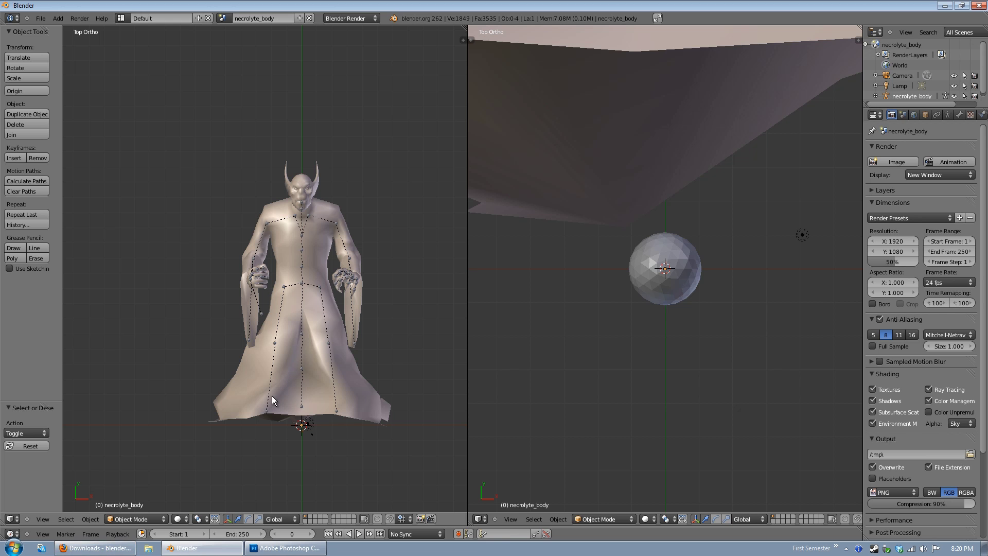
click(224, 551)
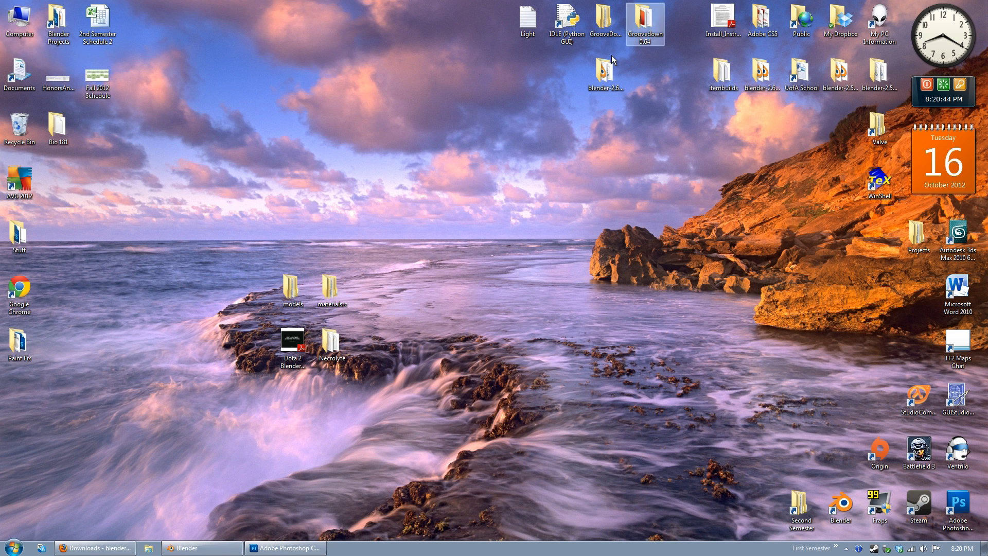
double_click(761, 72)
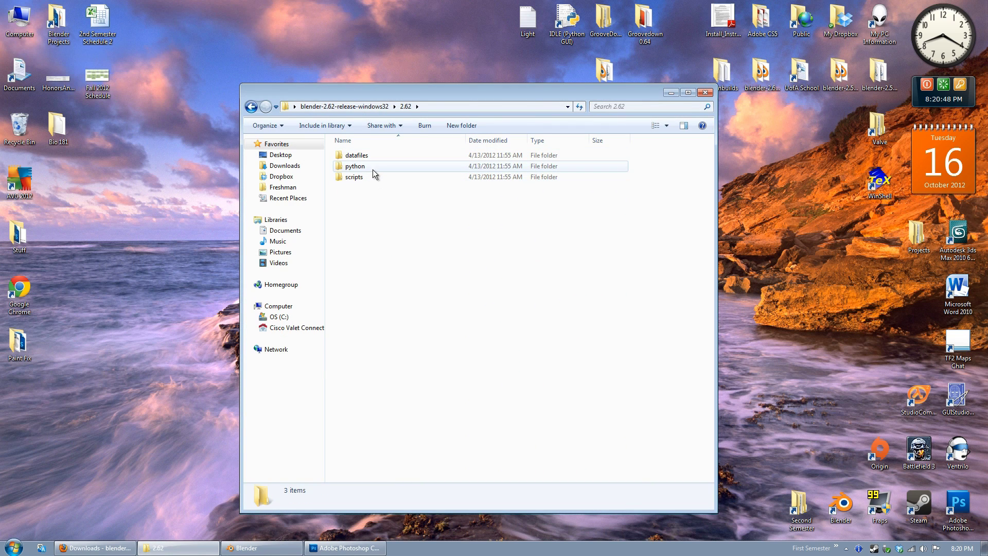
double_click(373, 167)
key(BackSpace)
double_click(363, 178)
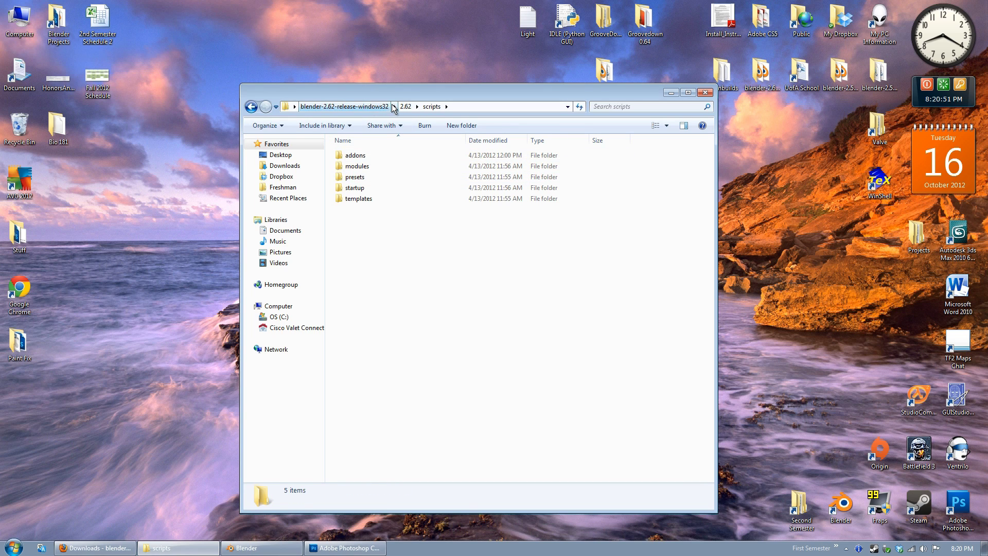
Find and select the io_smd_tools script in the addons folder, then close the folder window.
click(365, 156)
double_click(364, 157)
scroll(432, 247, down, 15)
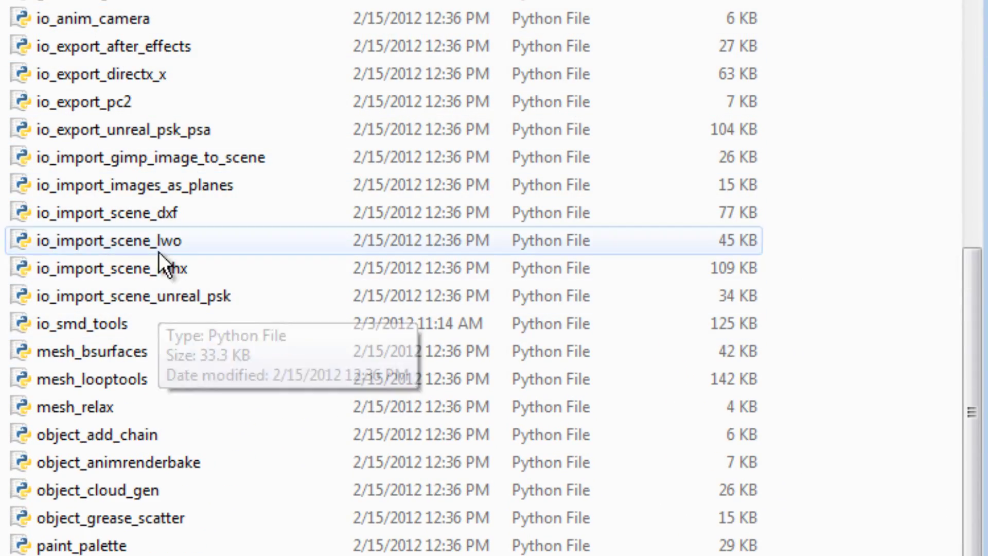
click(93, 323)
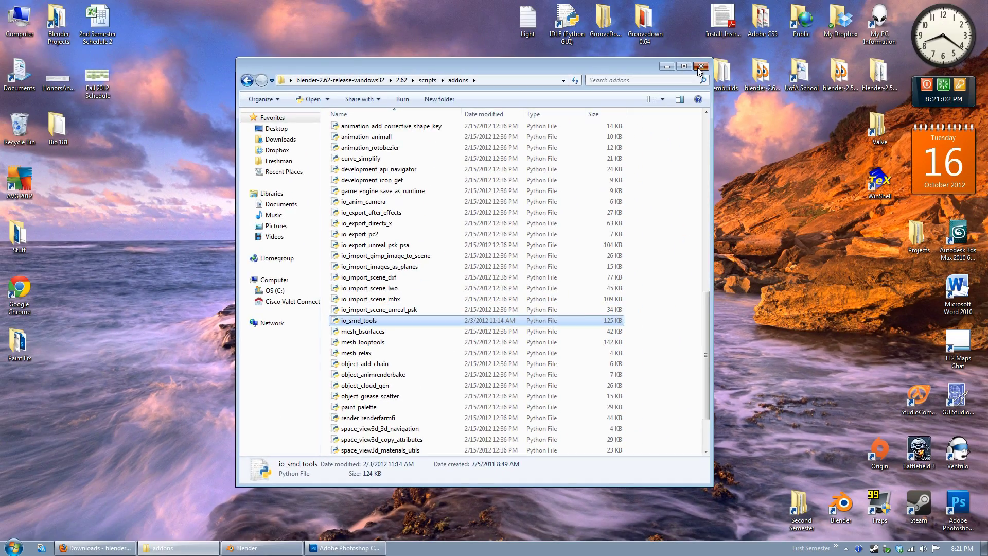
click(710, 50)
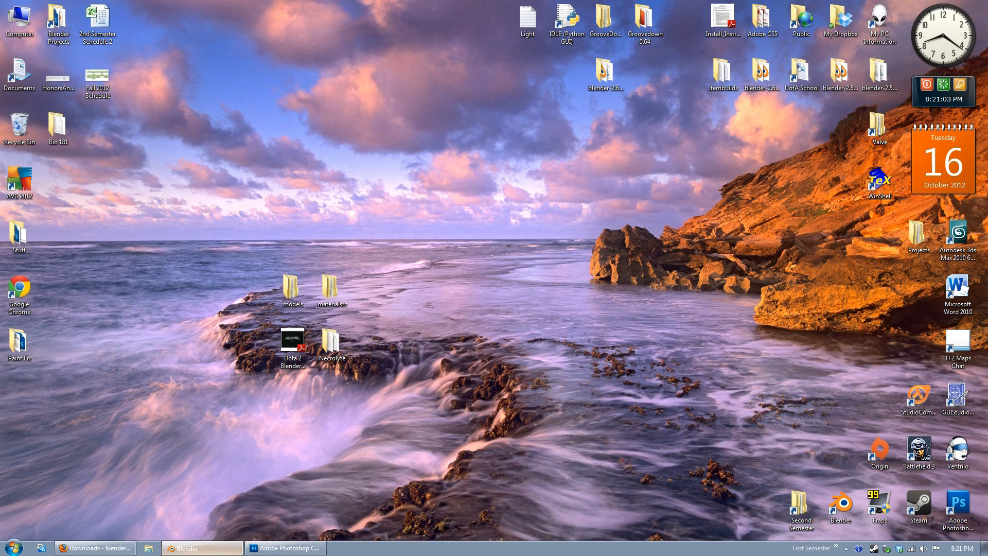
Switch to Blender and check the SMD\DMX Tools add-on entry in the User Preferences, then close the preferences.
click(177, 548)
click(41, 18)
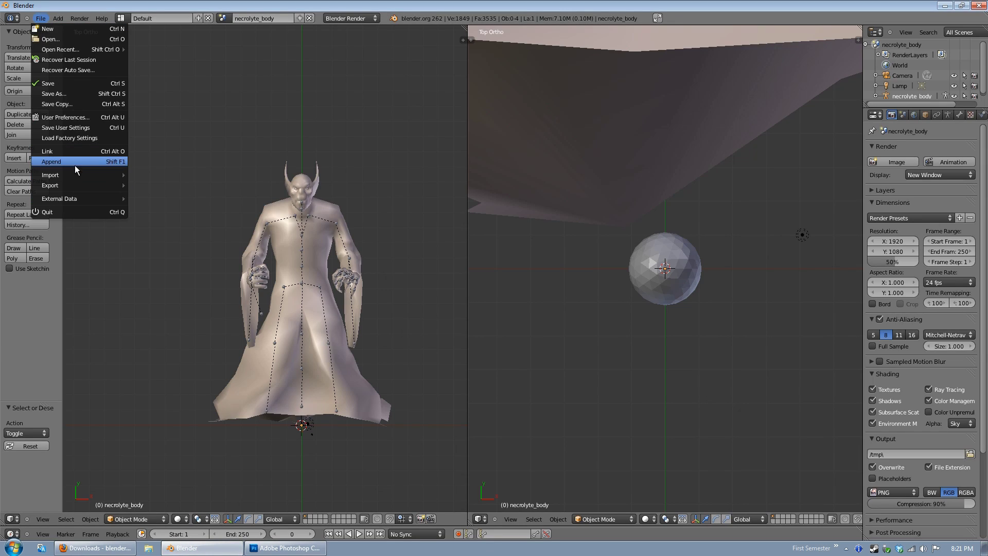
click(86, 117)
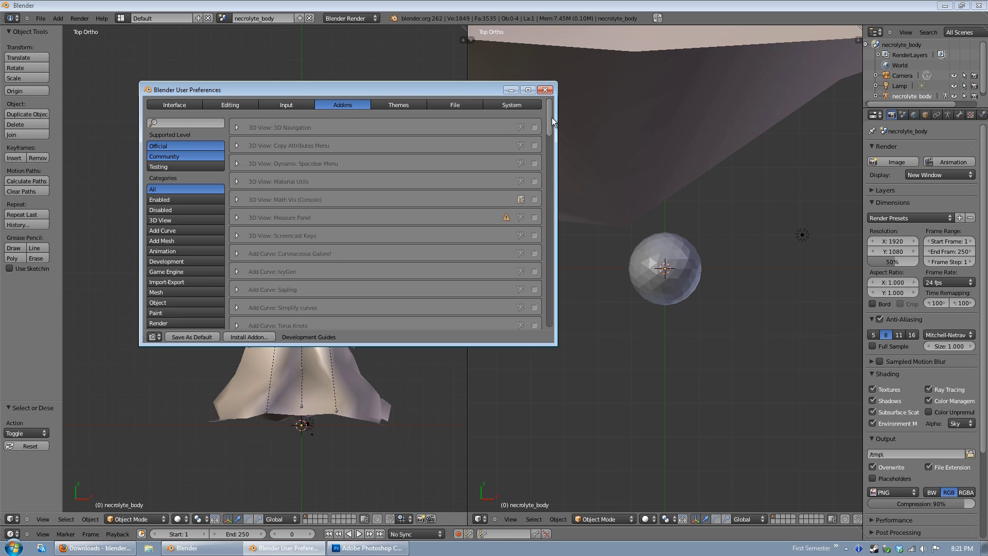
scroll(543, 169, down, 5)
scroll(542, 169, down, 10)
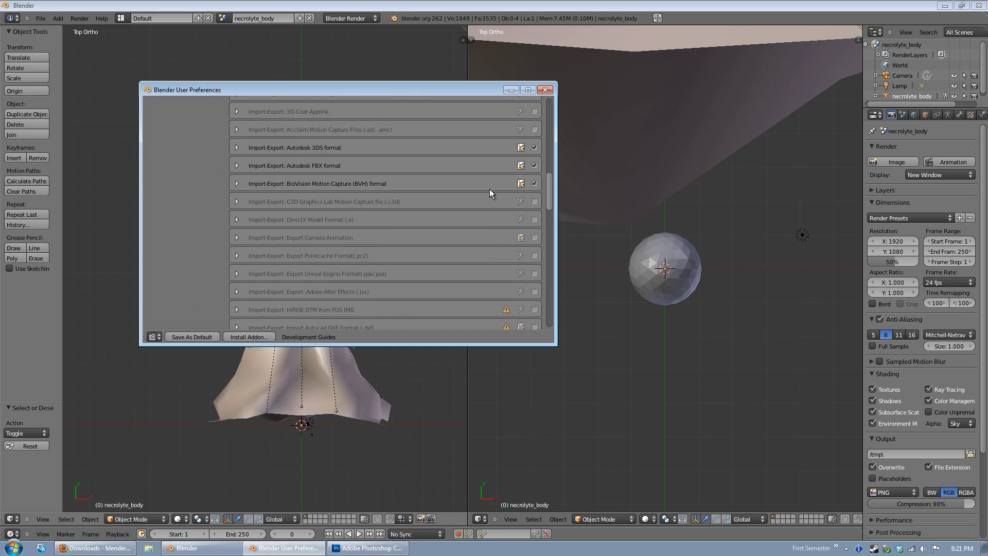
scroll(330, 237, down, 10)
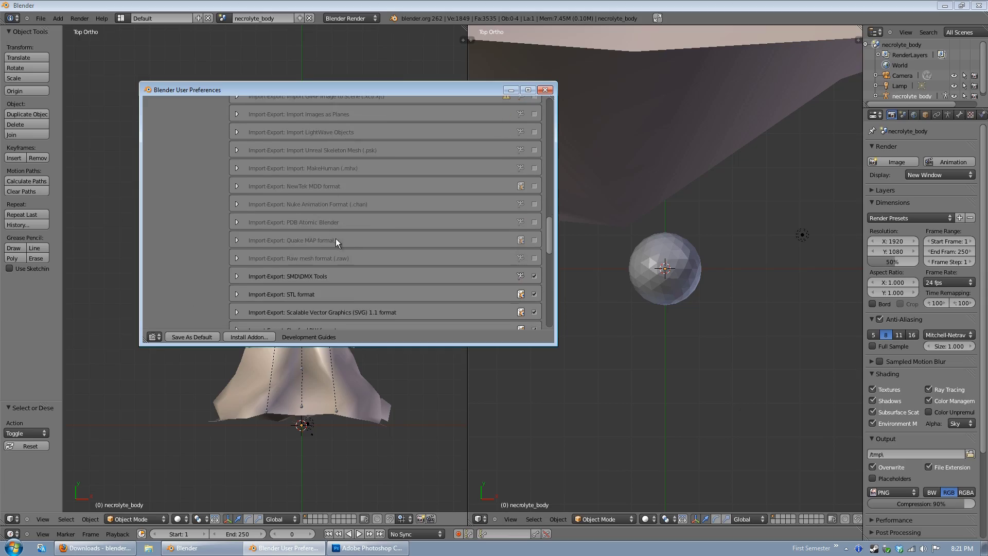
scroll(354, 283, down, 2)
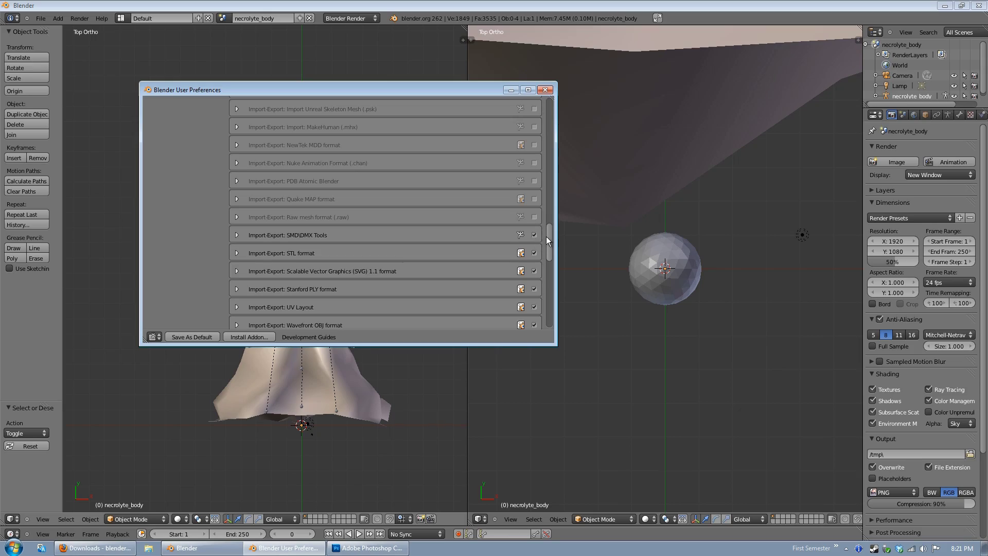
scroll(549, 237, down, 2)
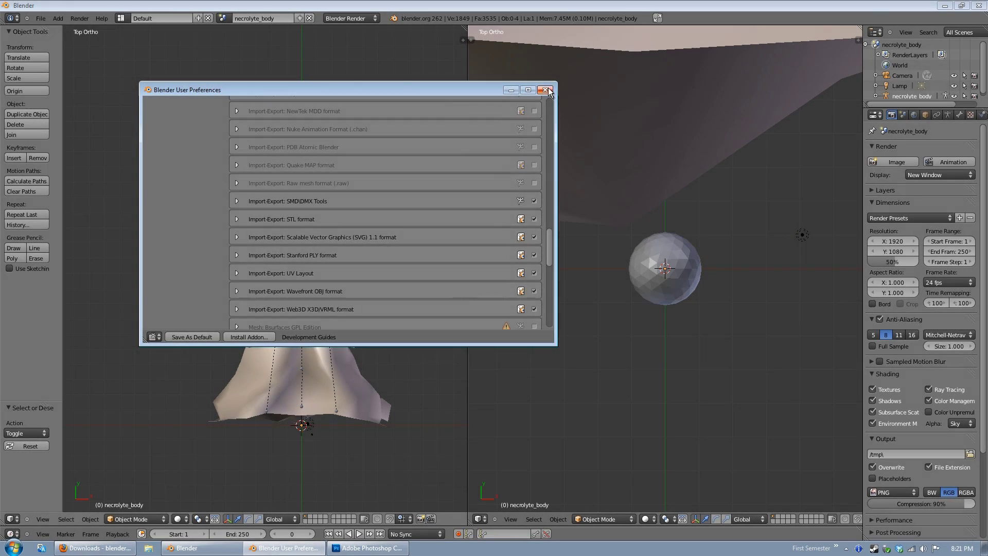
click(545, 90)
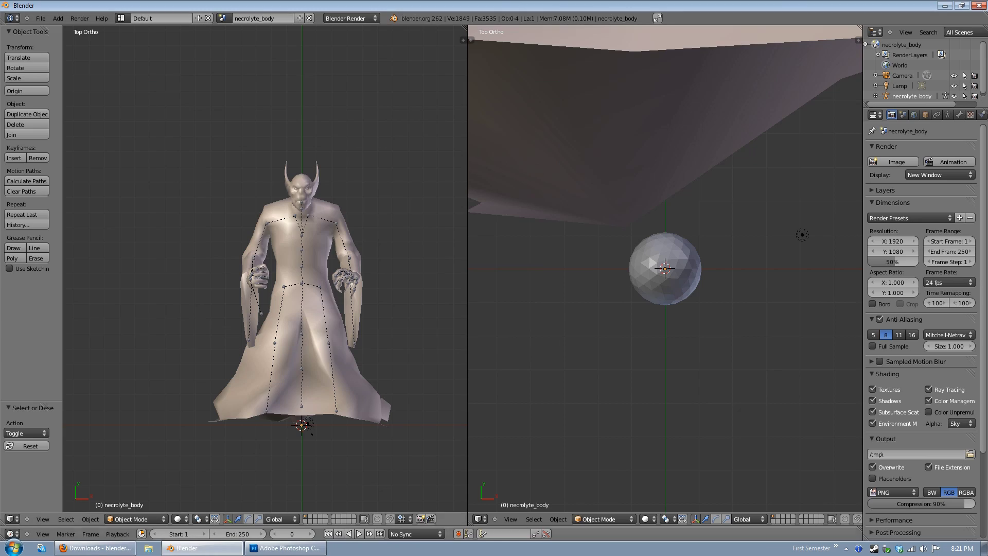
Switch to Firefox, close the blender-smd downloads and Get Blender pages, and show the Dota 2 Workshop technical requirements.
click(207, 548)
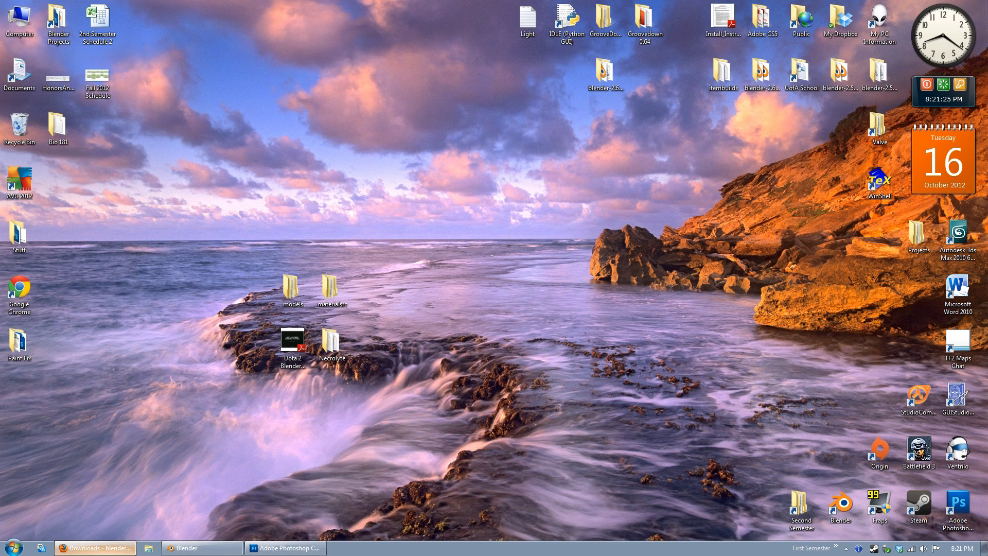
click(97, 550)
middle_click(475, 4)
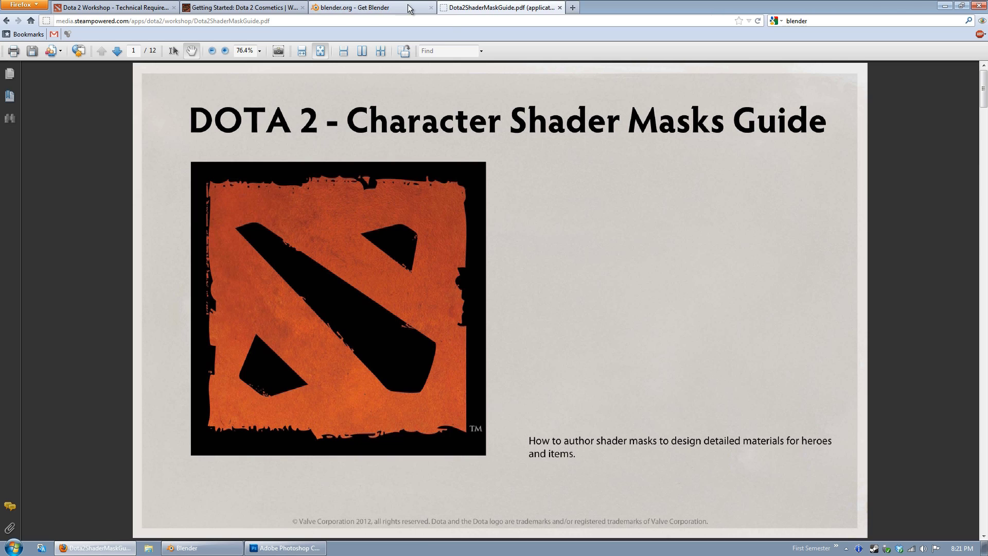
click(380, 6)
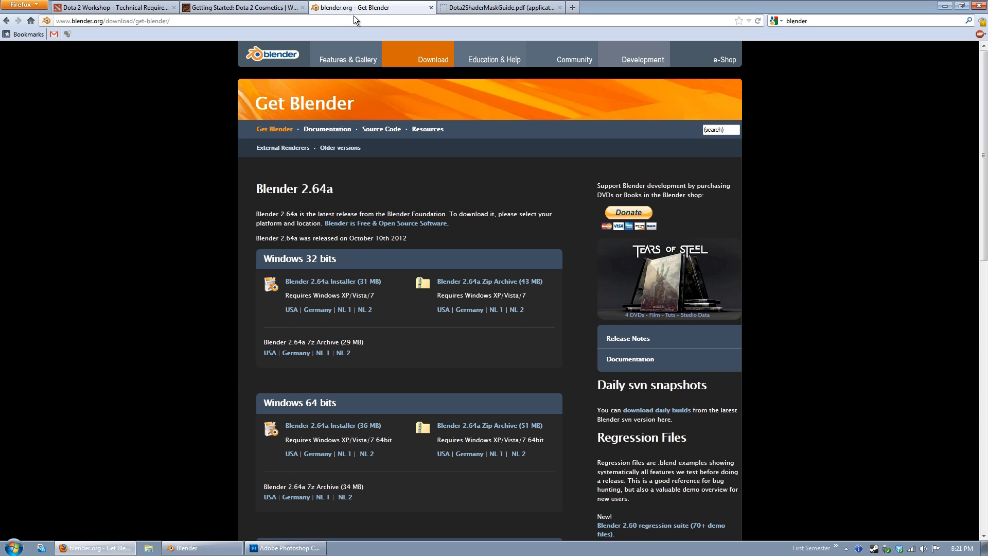
middle_click(369, 7)
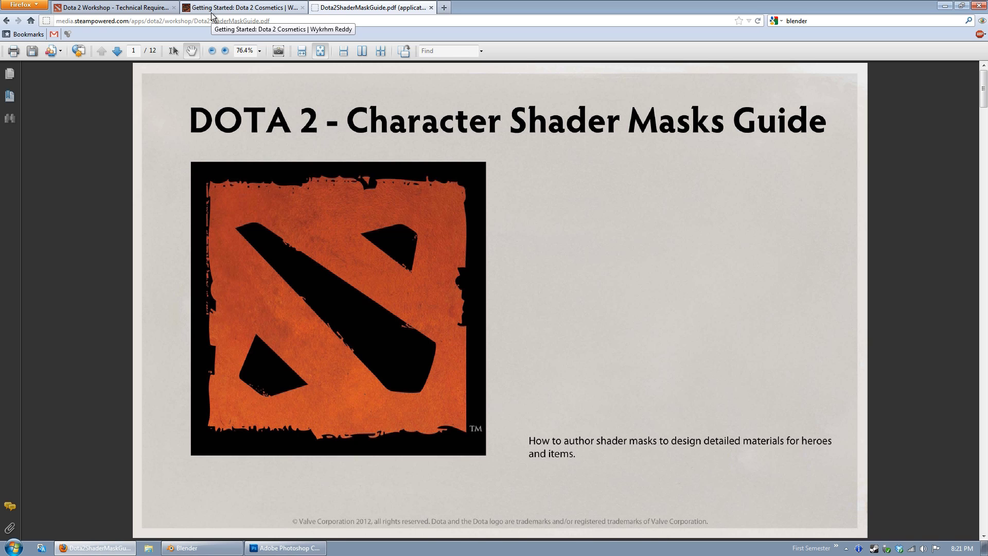
click(121, 7)
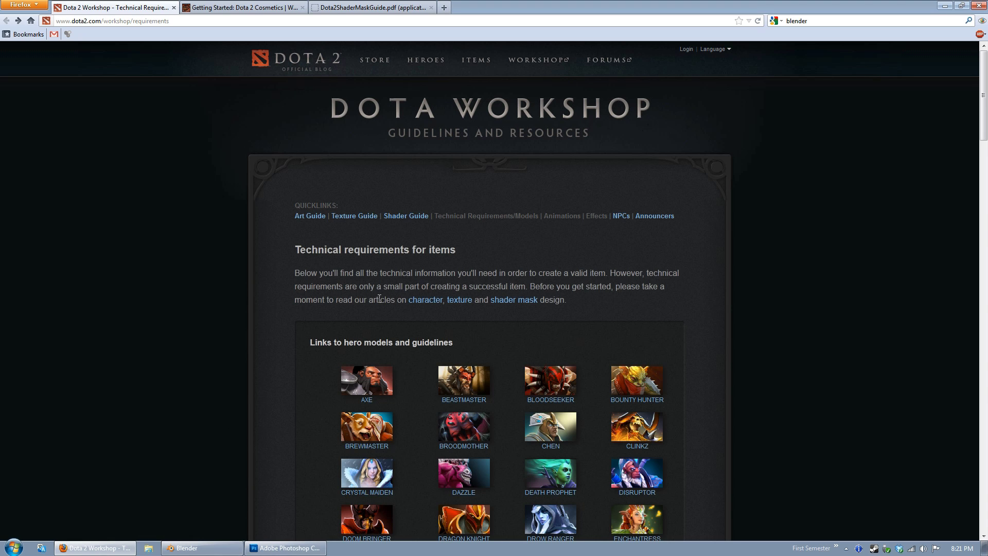
Show Photoshop briefly, return to Firefox and look over the hero list on the technical requirements page.
click(308, 546)
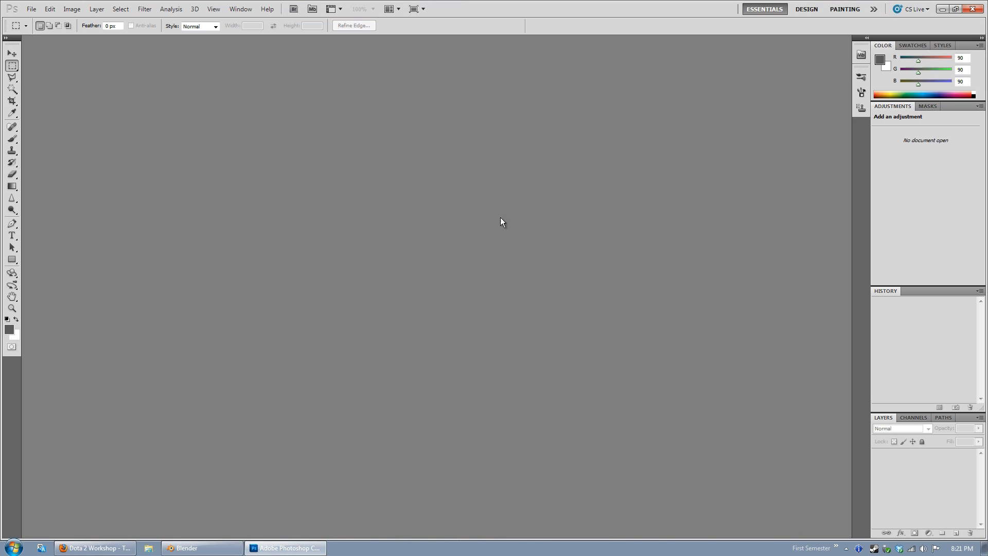
key(alt+Tab)
scroll(415, 343, down, 4)
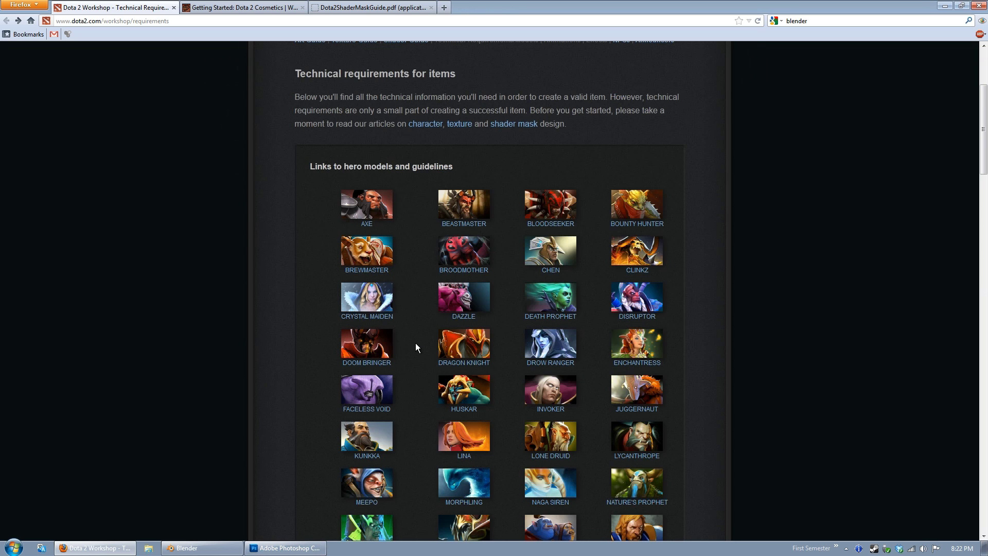
scroll(670, 177, down, 8)
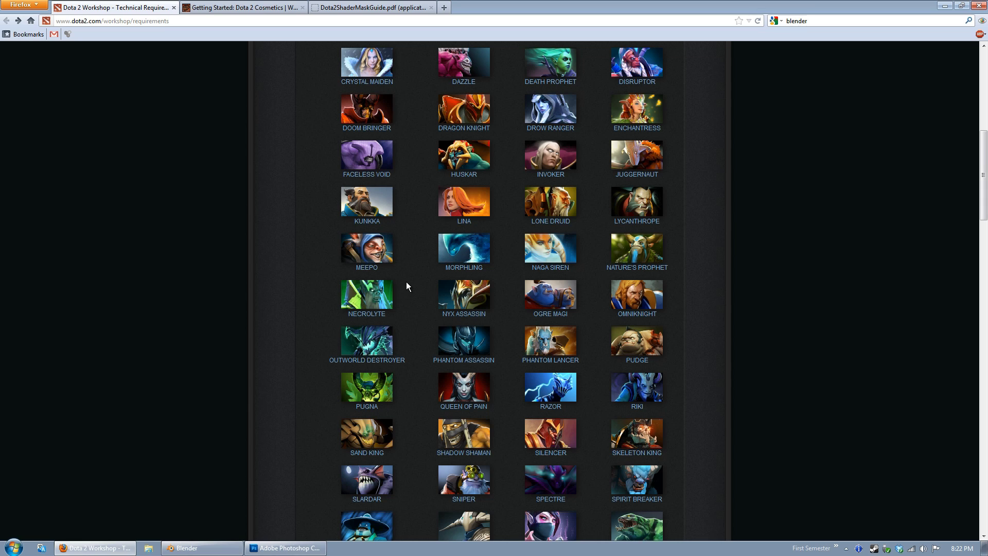
scroll(542, 280, up, 14)
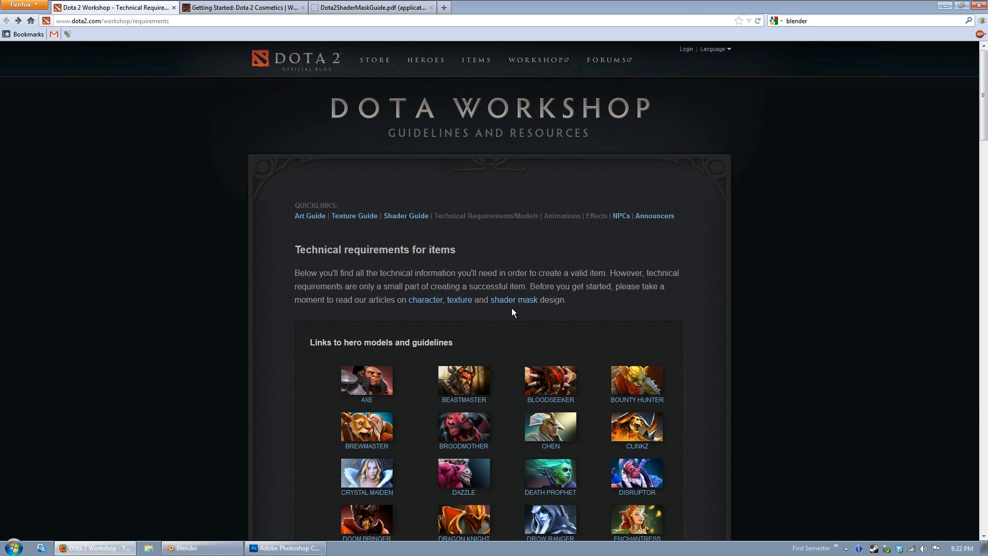
Open Necrolyte's item requirements page from the hero list and examine its bio and model and texture files sections.
scroll(427, 138, down, 10)
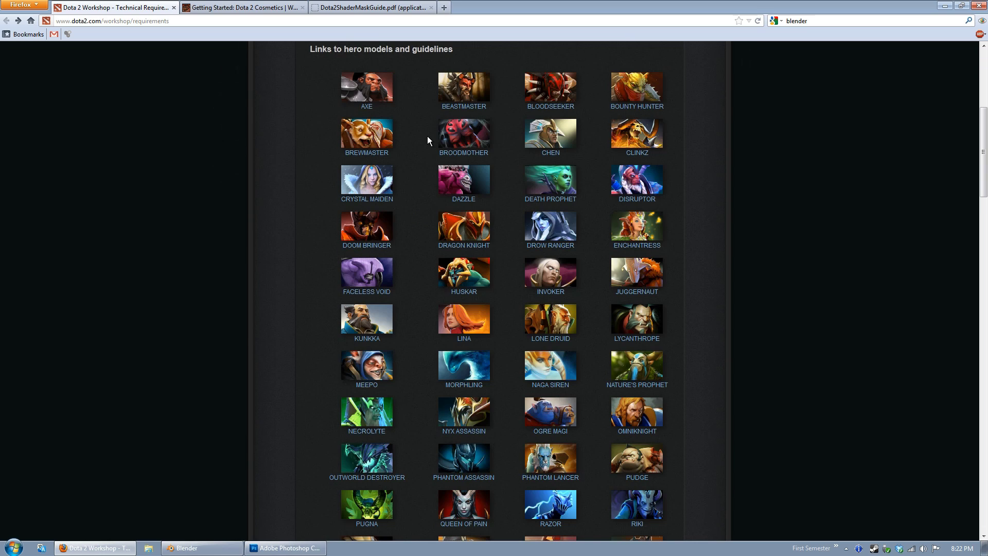
scroll(427, 137, down, 2)
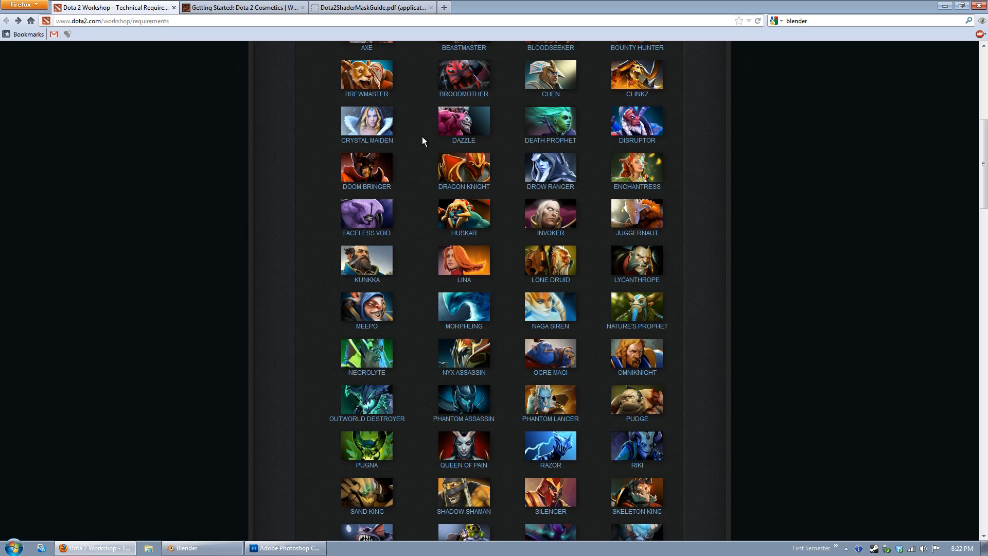
click(391, 357)
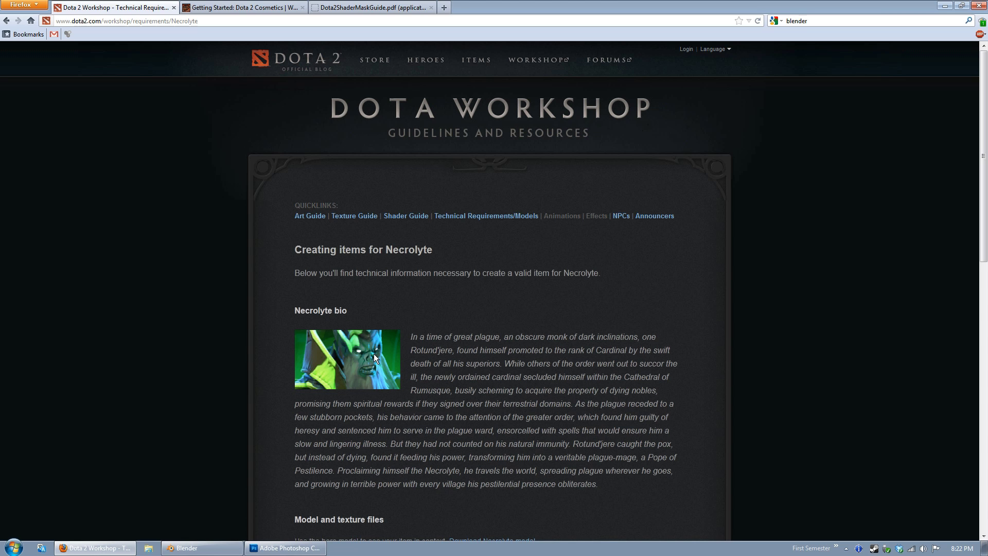
scroll(374, 352, down, 3)
scroll(377, 263, up, 2)
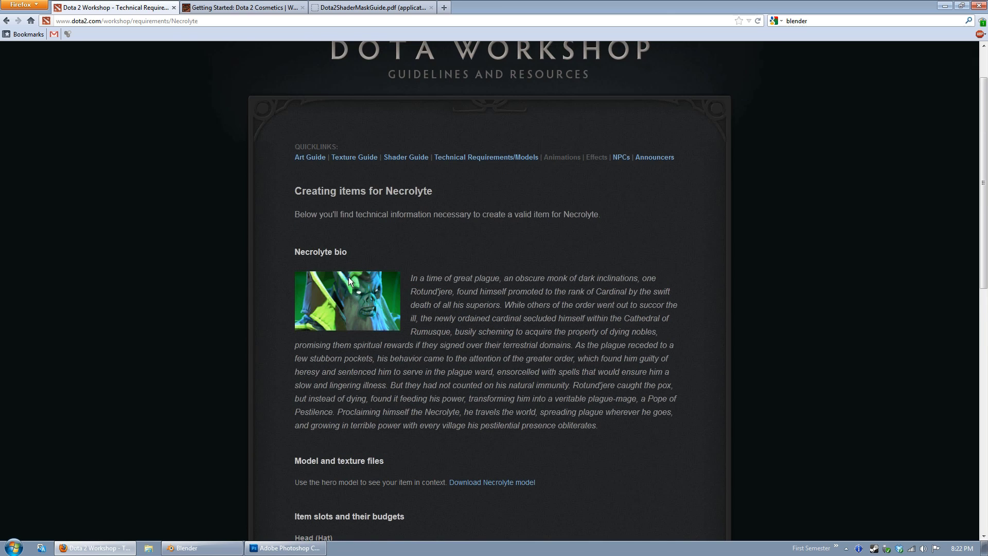
Examine the item slots and their budgets on the Necrolyte requirements page, focusing on the weapon's triangle limits.
scroll(603, 394, down, 2)
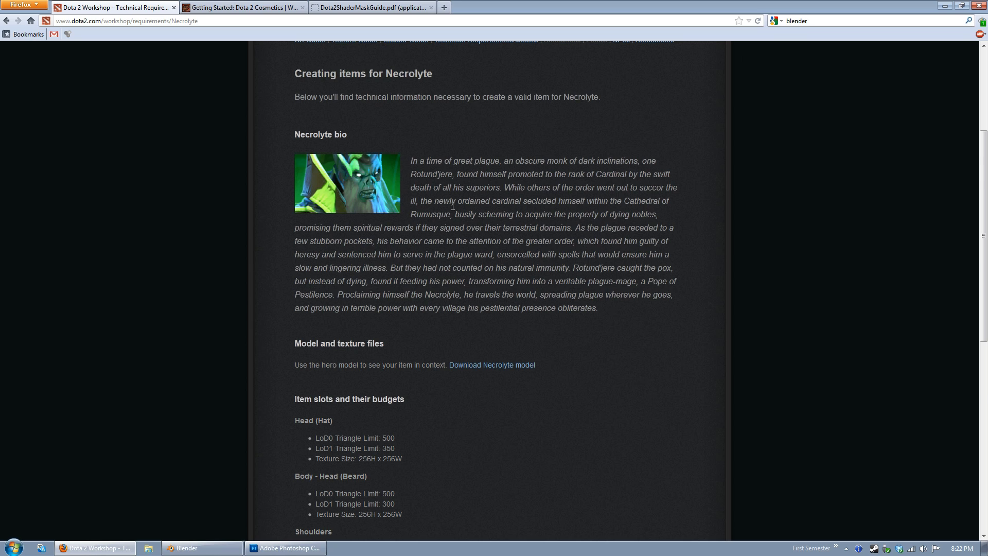
scroll(443, 194, down, 4)
double_click(301, 352)
scroll(314, 349, down, 1)
drag(294, 294, 404, 332)
click(376, 311)
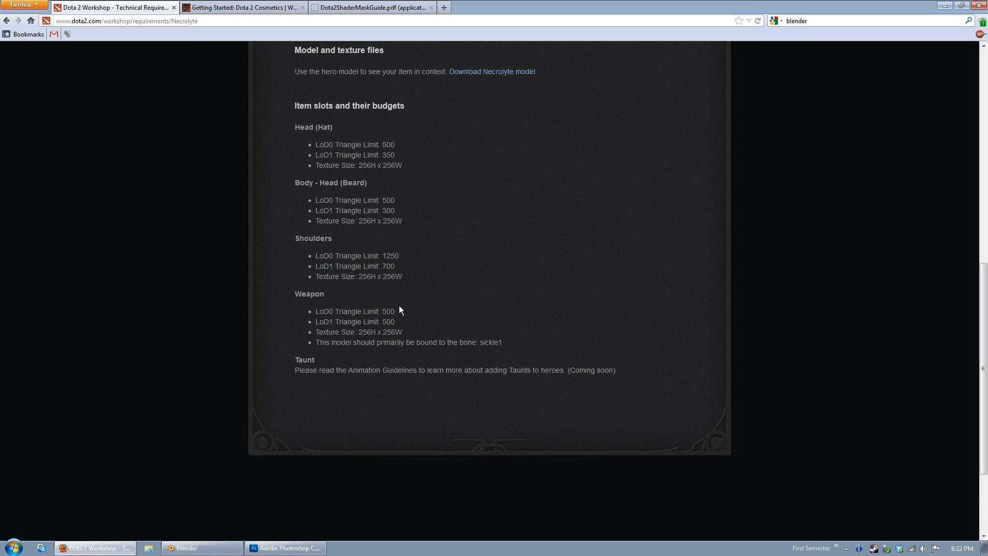
Examine the weapon slot's texture size and the bone its model should be bound to.
drag(359, 333, 403, 334)
click(404, 334)
drag(488, 340, 304, 351)
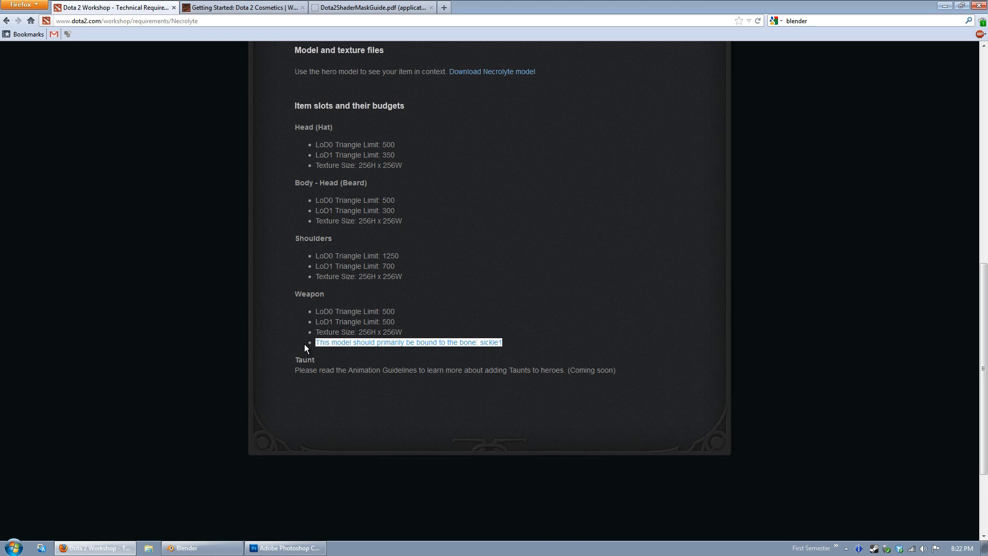
click(317, 344)
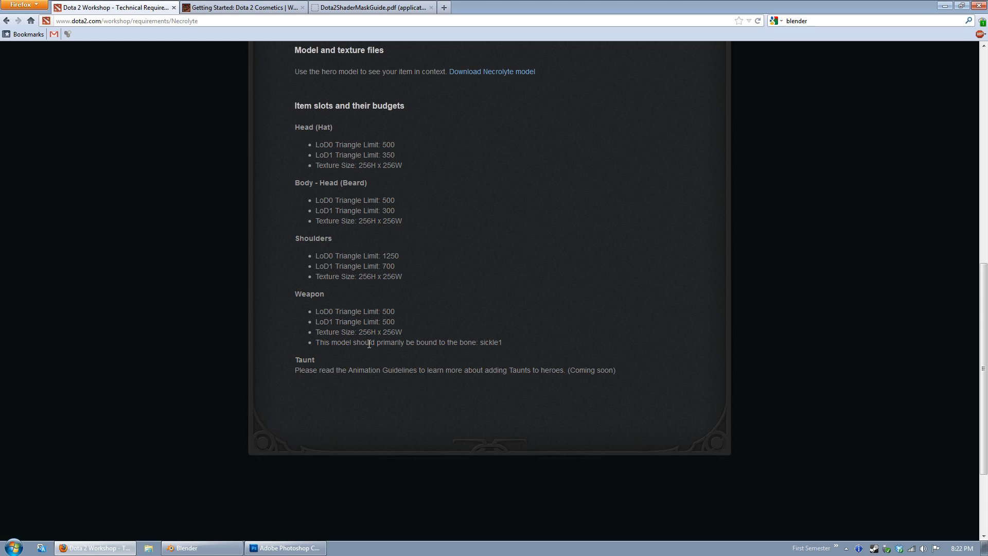
double_click(502, 344)
click(480, 345)
scroll(522, 321, up, 2)
scroll(497, 135, up, 2)
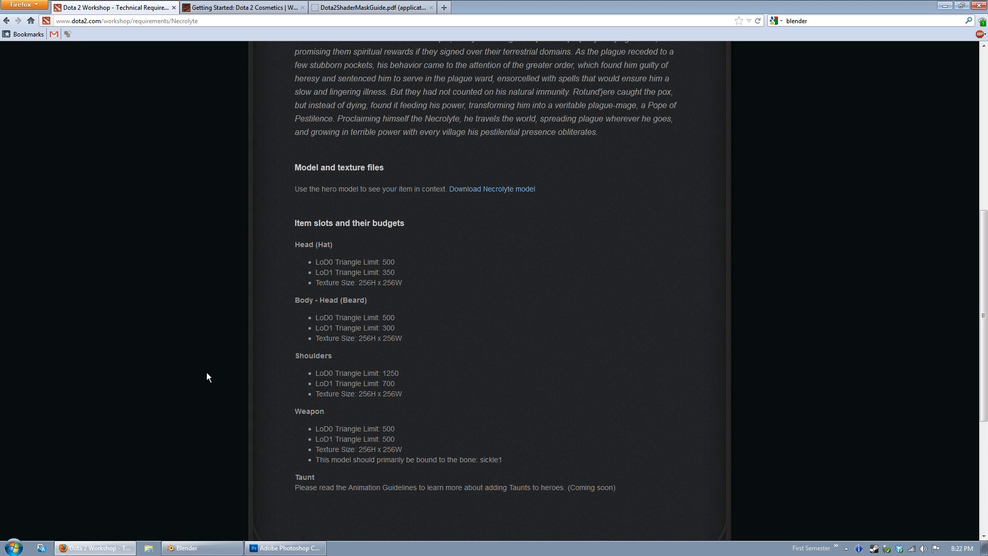
Open the Getting Started: Dota 2 Cosmetics guide and look through it down to the section on decompiling the MDLs.
click(243, 7)
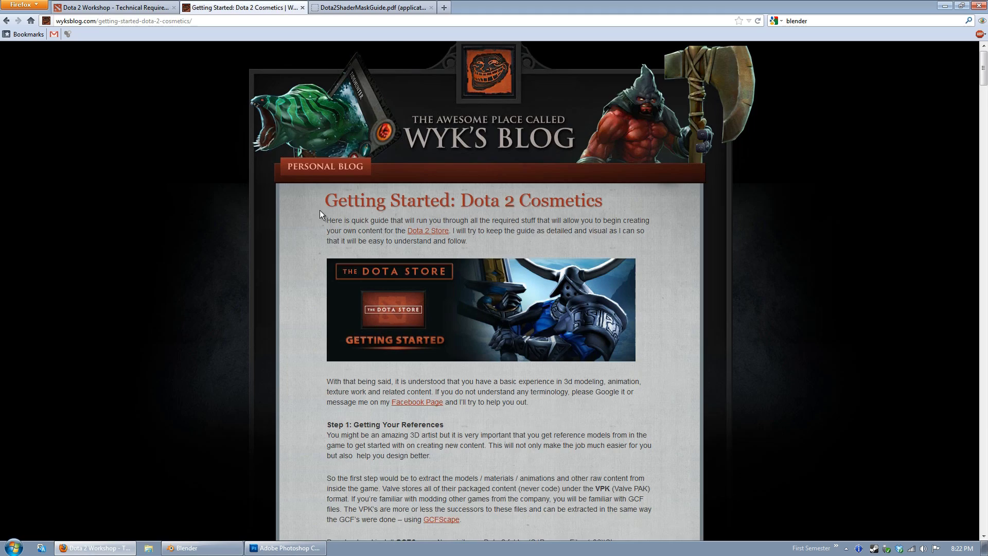
scroll(520, 228, down, 15)
scroll(509, 212, down, 15)
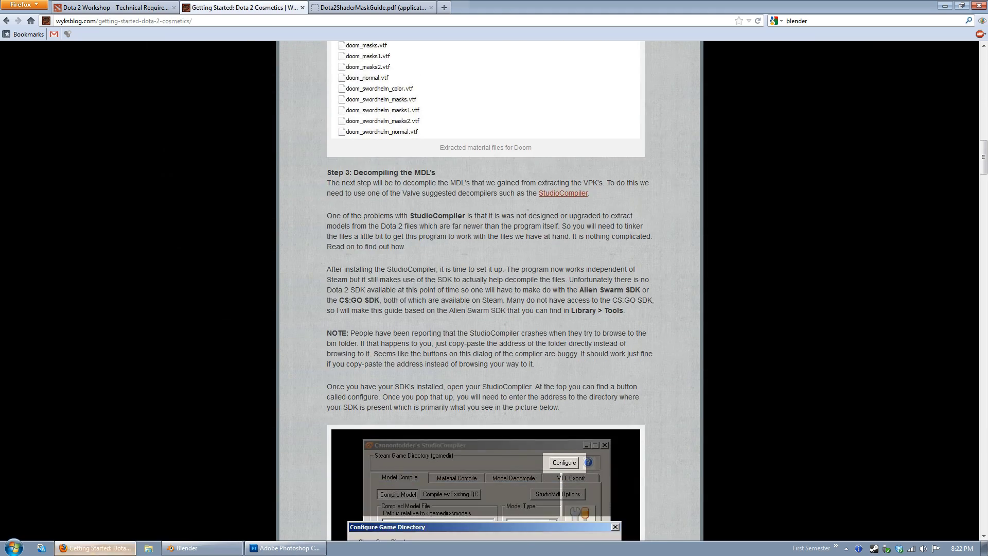
Switch to Blender, start a new scene and delete the default cube.
click(114, 548)
key(alt+Tab)
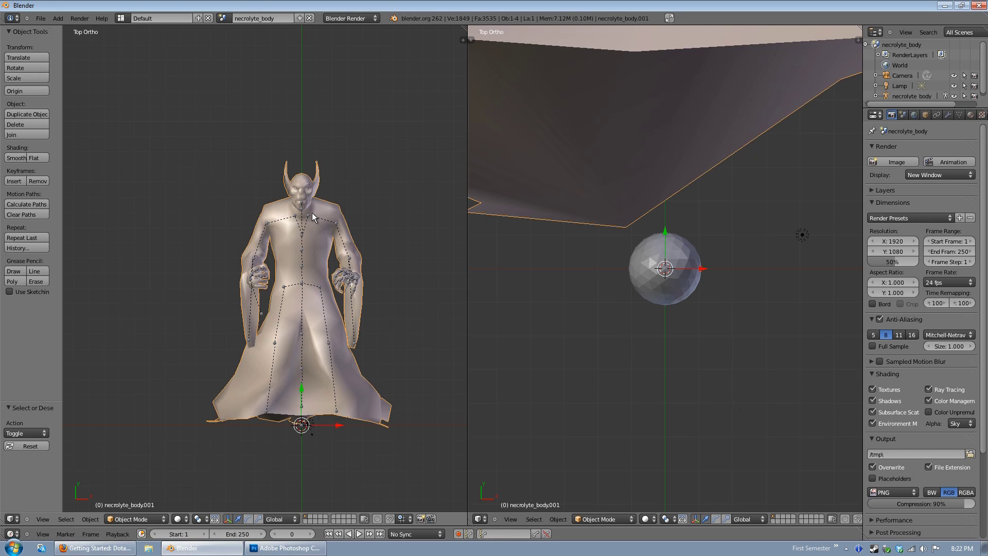
click(41, 19)
click(60, 29)
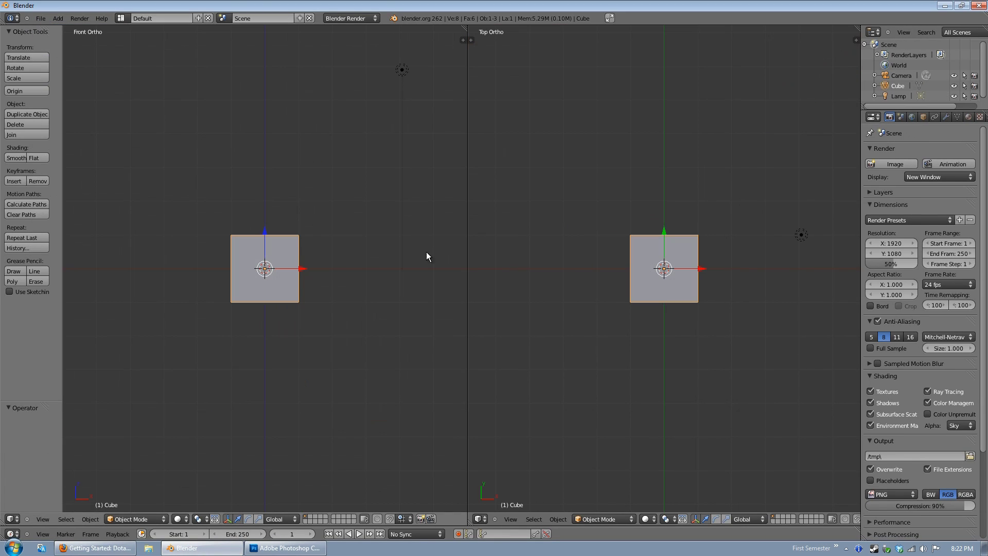
key(x)
click(273, 260)
Import the Source Engine file necrolyte_model.dmx.smd from the Necrolyte folder on the desktop.
click(41, 18)
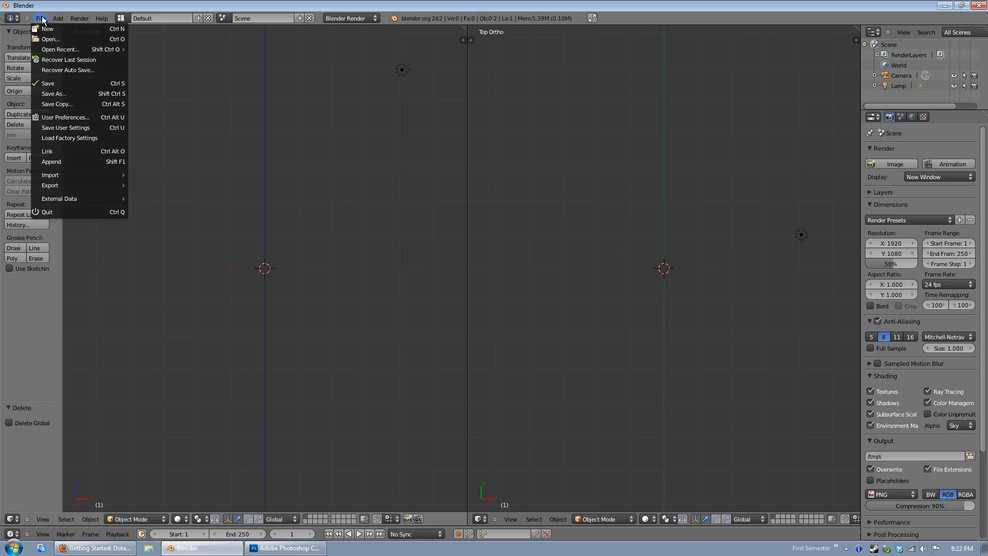
mouse_move(82, 175)
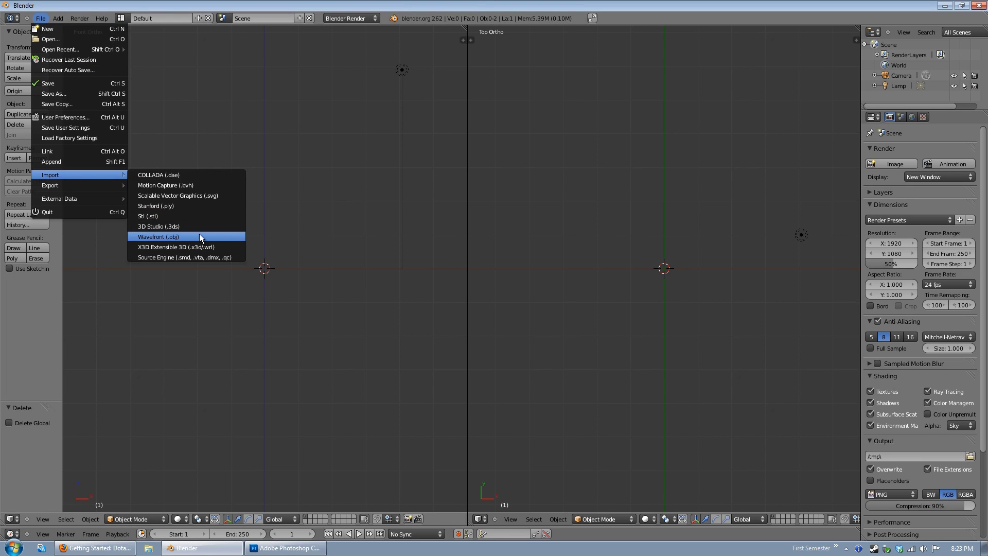
click(194, 256)
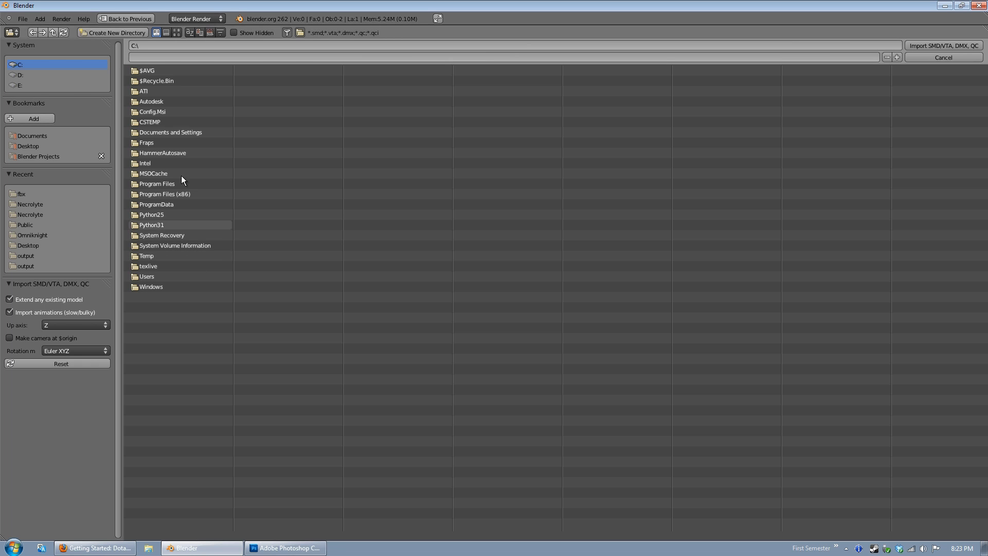
click(33, 144)
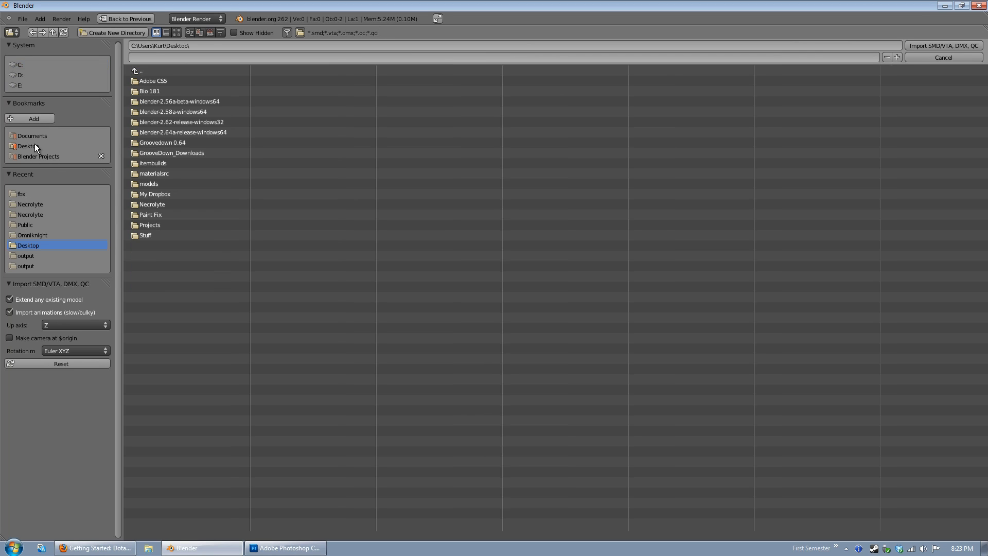
click(169, 205)
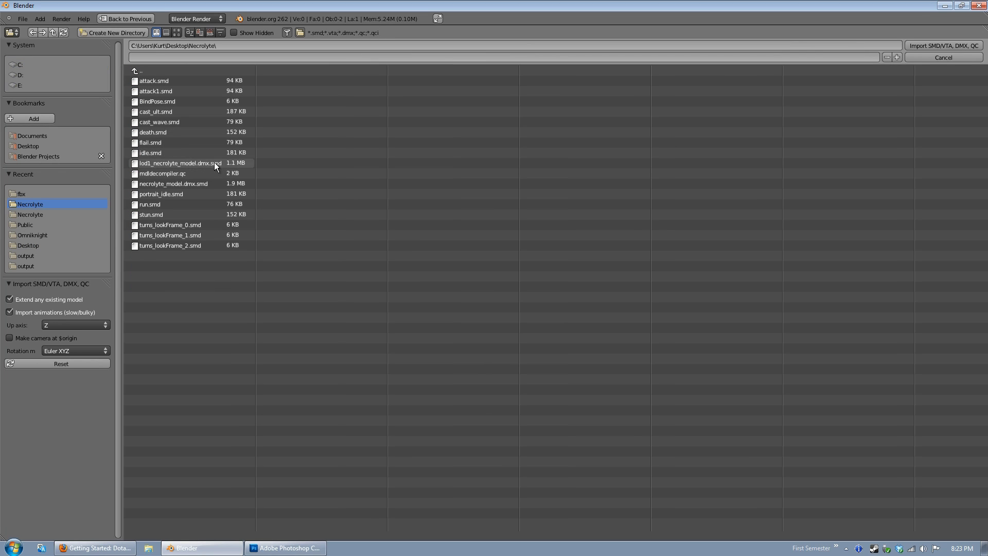
click(193, 187)
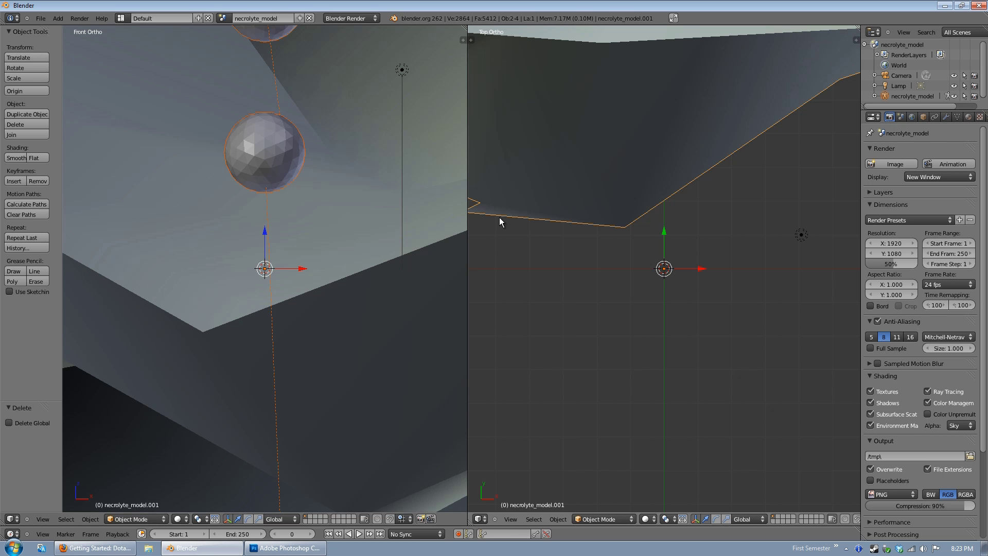
Deselect everything and inspect the imported Necrolyte model from the top and in perspective.
scroll(350, 219, down, 13)
scroll(278, 225, down, 6)
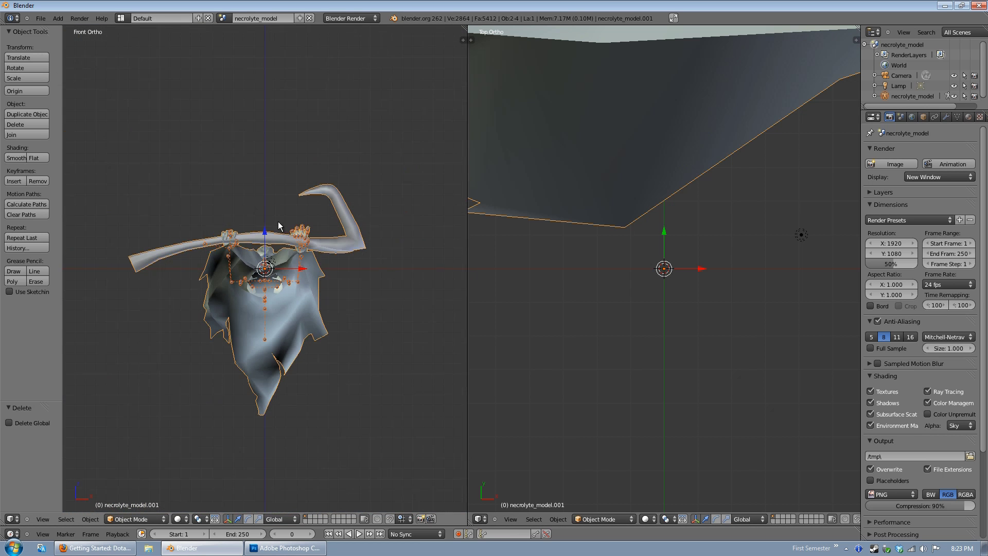
key(KP_7)
shift+middle_drag(293, 170, 294, 303)
scroll(287, 250, up, 3)
scroll(288, 249, down, 2)
key(a)
scroll(250, 315, up, 3)
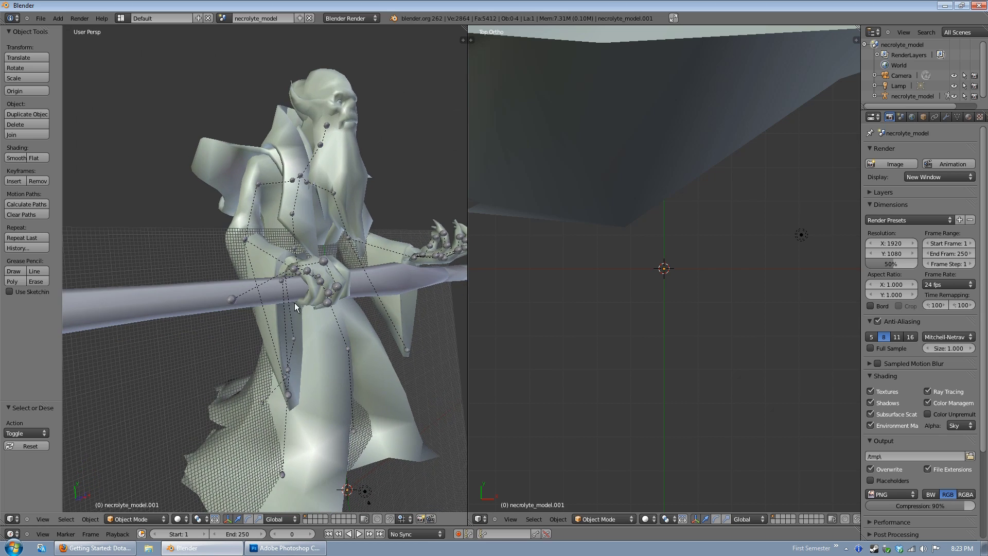
Select the Necrolyte skeleton, turn on the display of its bone names, and deselect everything.
right_click(236, 299)
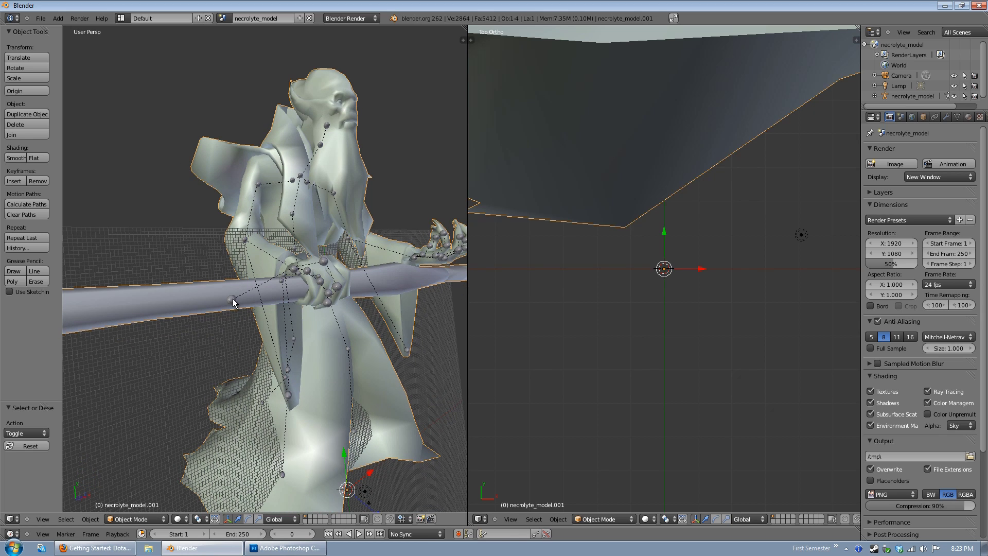
right_click(233, 299)
click(946, 117)
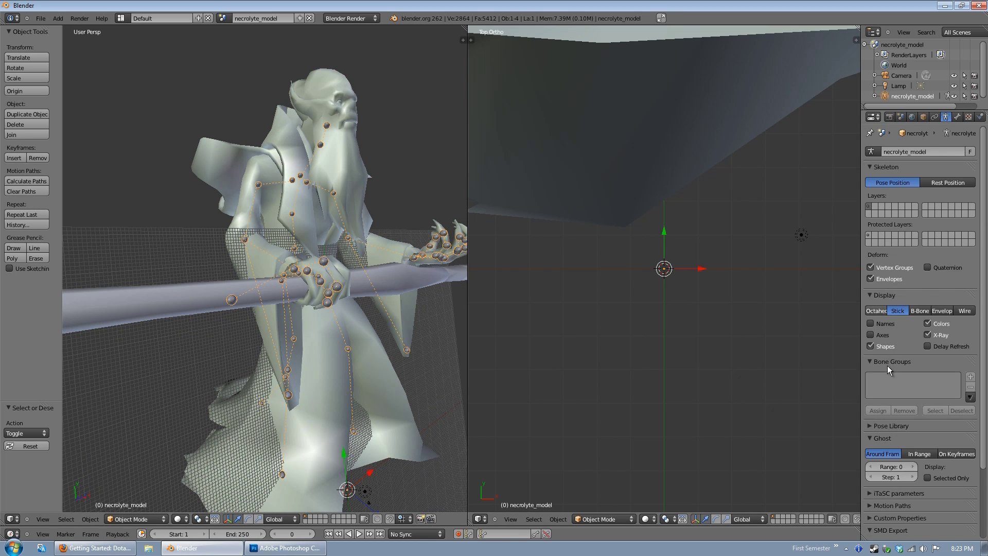
click(870, 323)
middle_drag(413, 295, 297, 273)
key(a)
scroll(299, 270, down, 2)
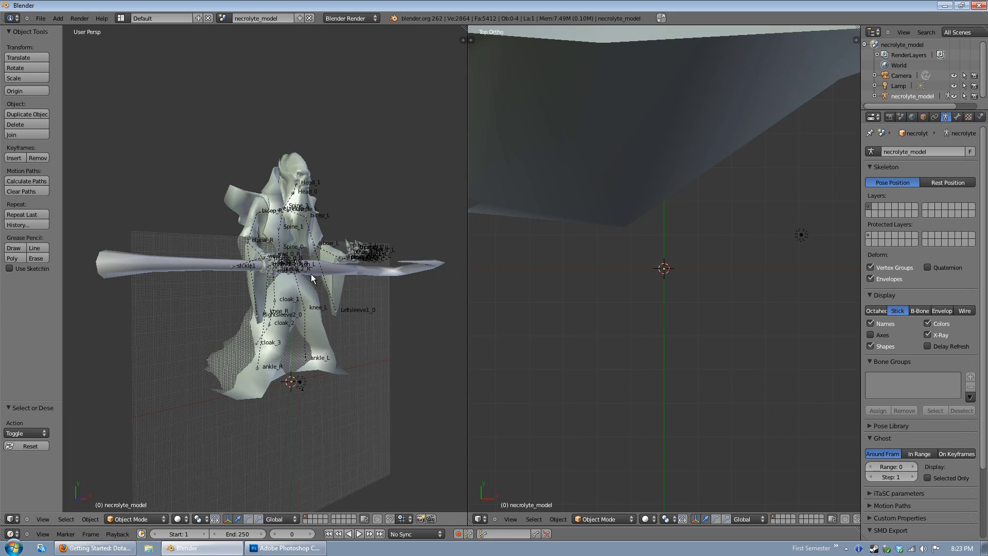
Examine the labelled bones and the staff of the Necrolyte model from the top orthographic view.
key(Tab)
key(Tab)
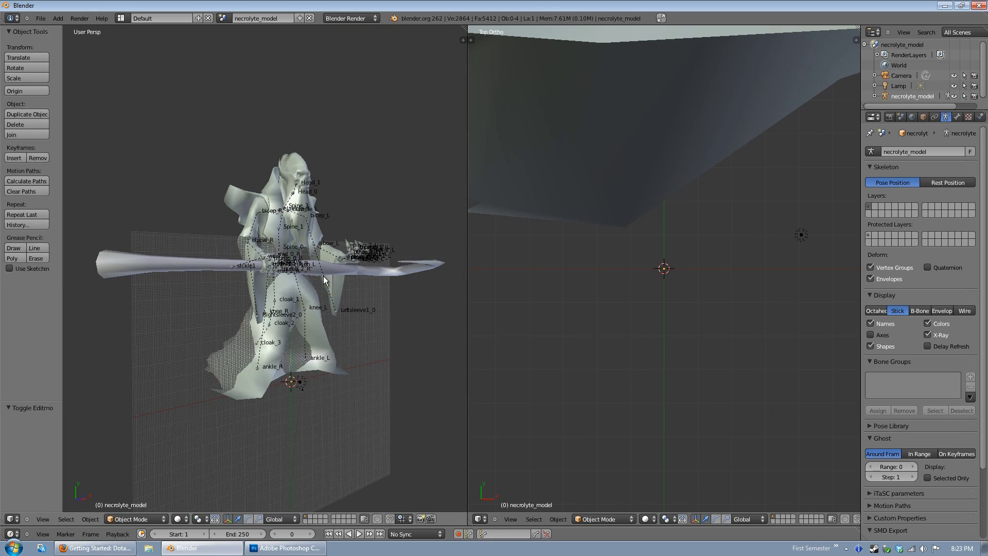
key(a)
key(a)
middle_drag(323, 275, 270, 277)
key(KP_7)
scroll(275, 290, up, 2)
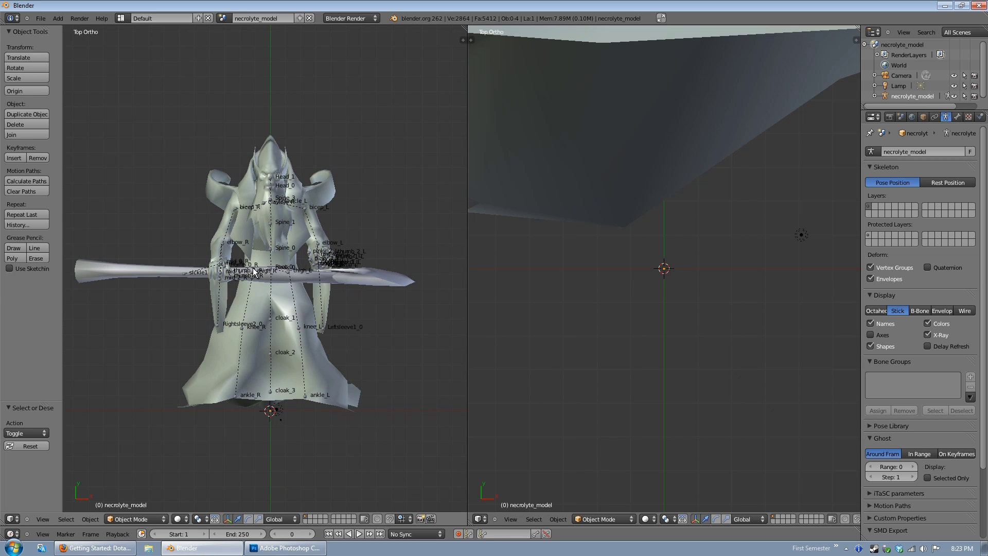
shift+middle_drag(255, 271, 266, 261)
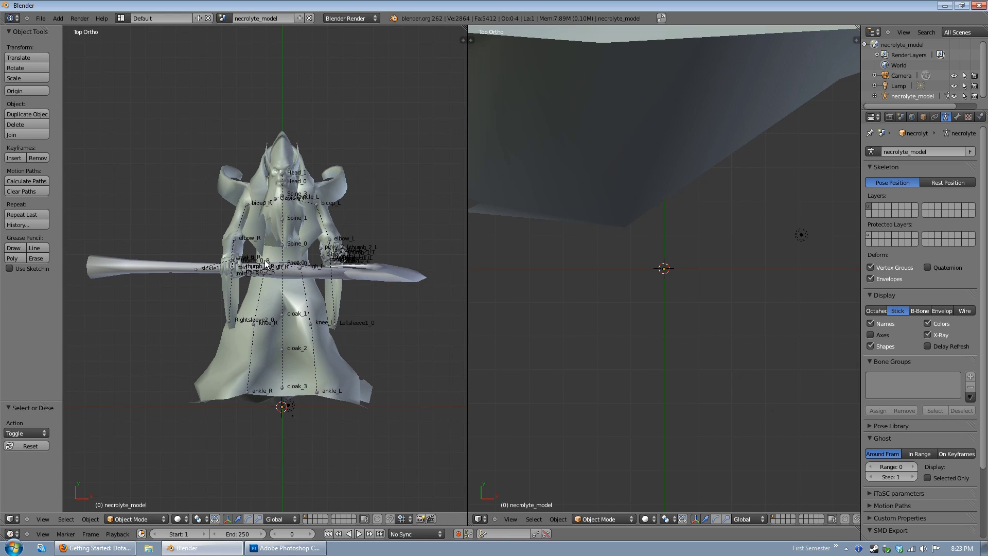
shift+middle_drag(237, 249, 248, 229)
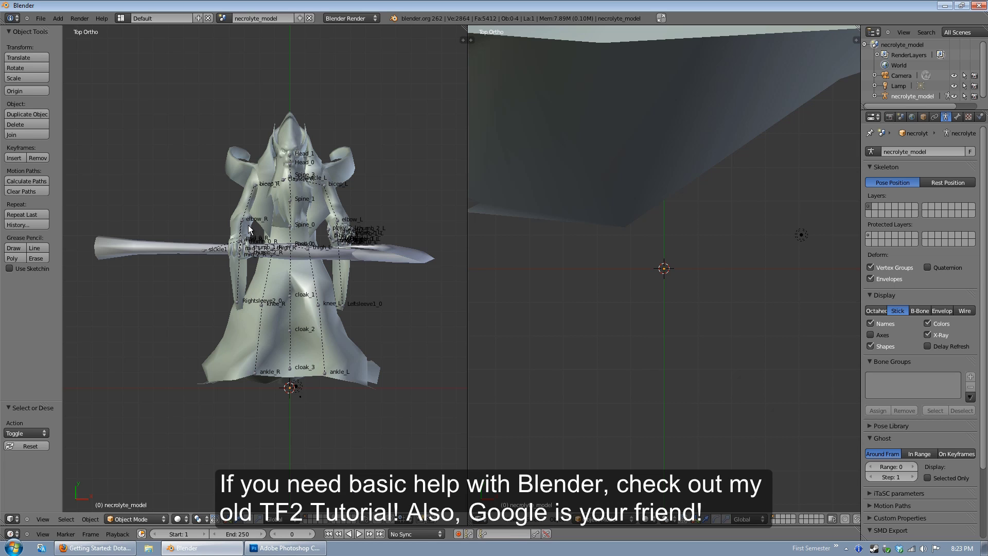
Add a cylinder mesh to the scene and set it to 8 vertices.
scroll(249, 230, down, 2)
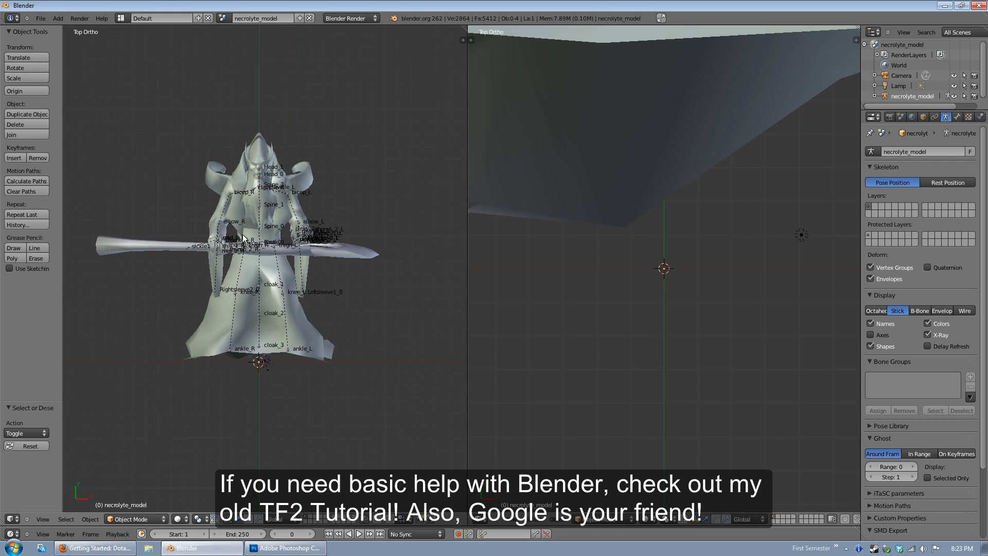
key(shift+a)
mouse_move(226, 239)
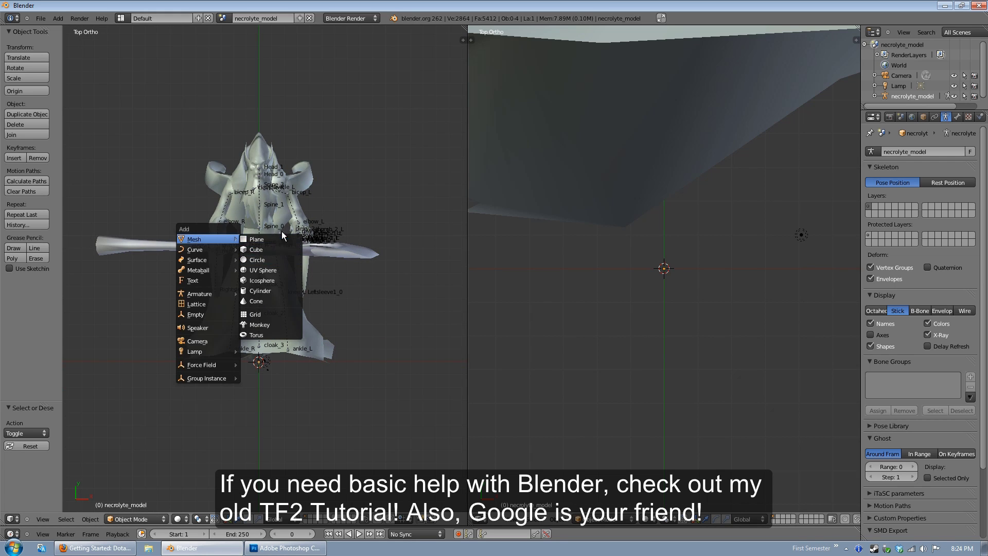
click(279, 291)
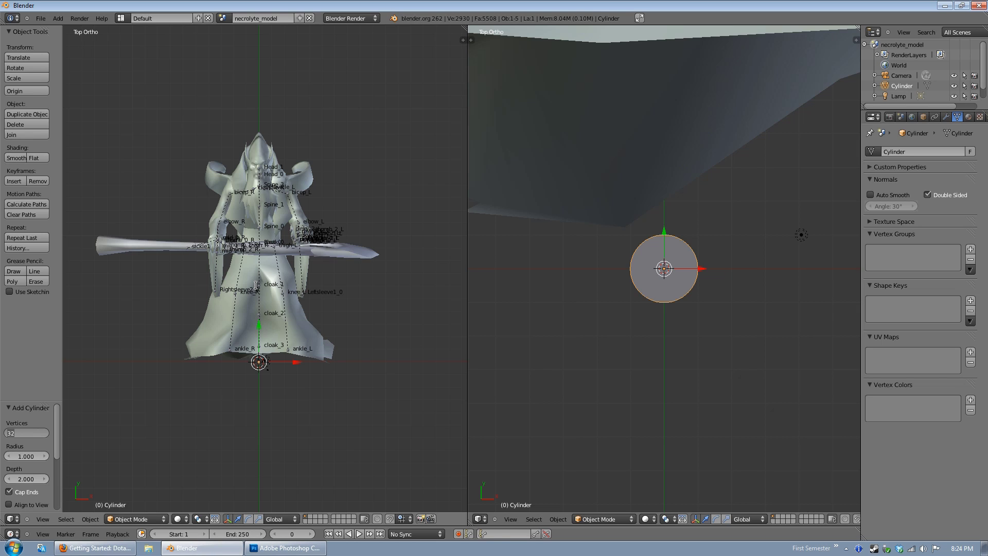
text(8)
key(Return)
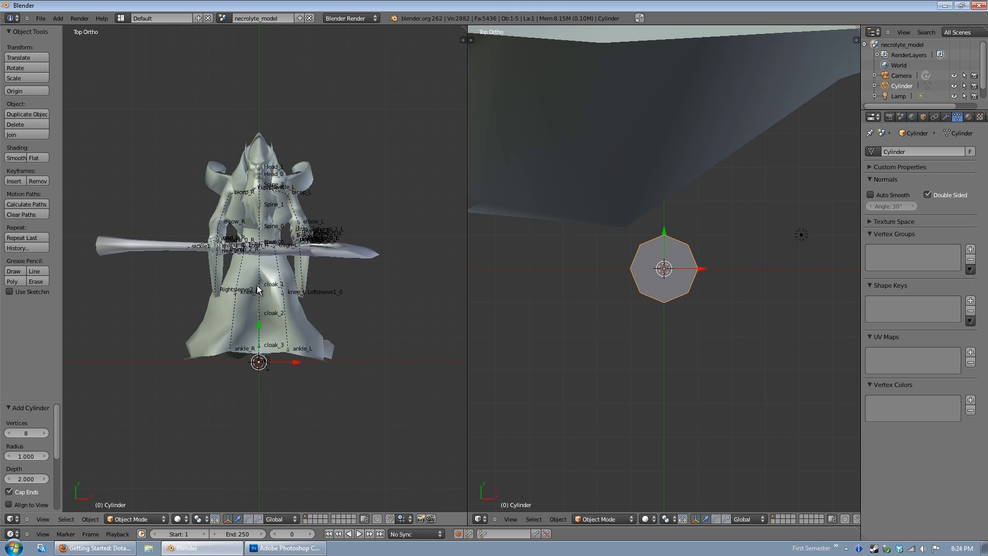
Move the cylinder beside the handle end of the staff, about -107.8 in X and 79 in Y.
scroll(260, 364, up, 3)
shift+middle_drag(267, 437, 298, 387)
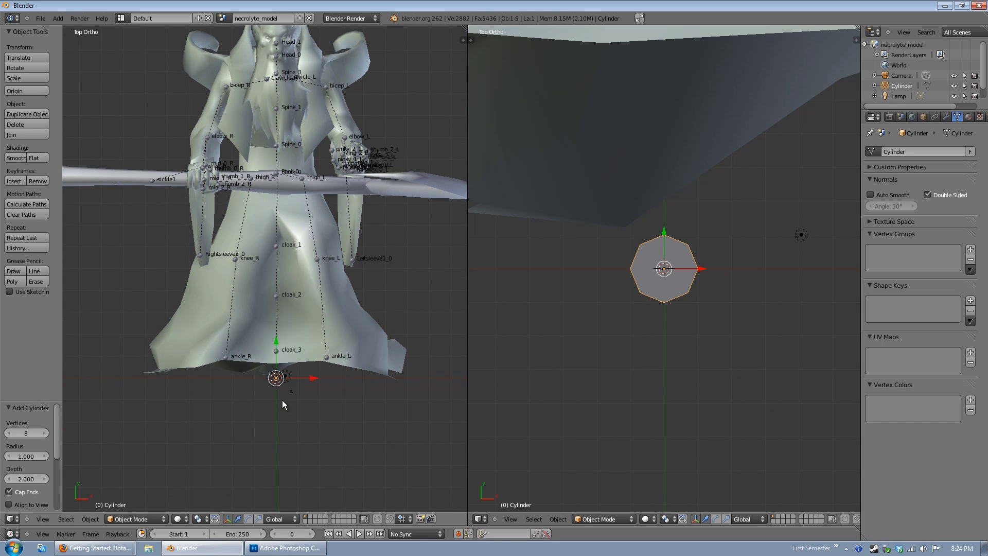
scroll(313, 415, down, 3)
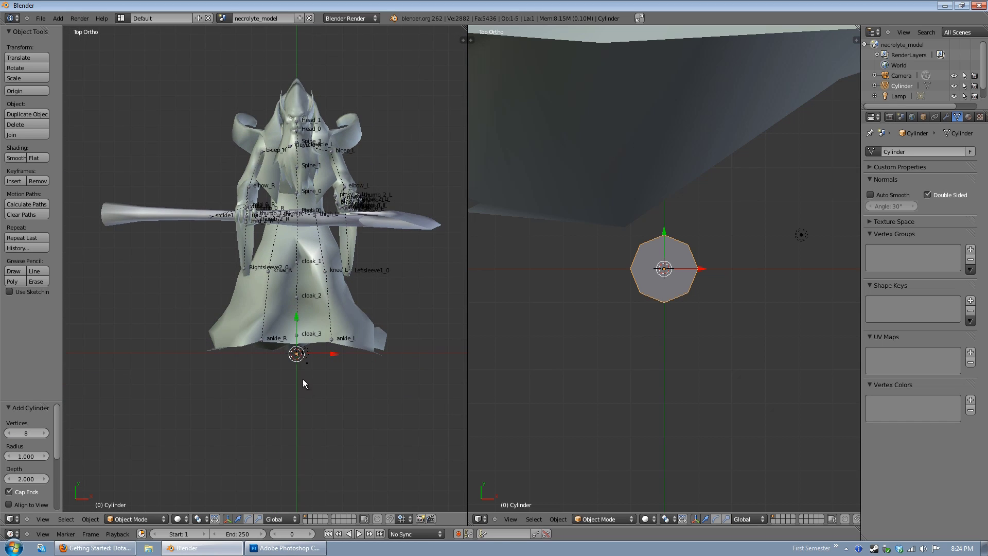
key(g)
click(174, 282)
shift+middle_drag(174, 282, 198, 332)
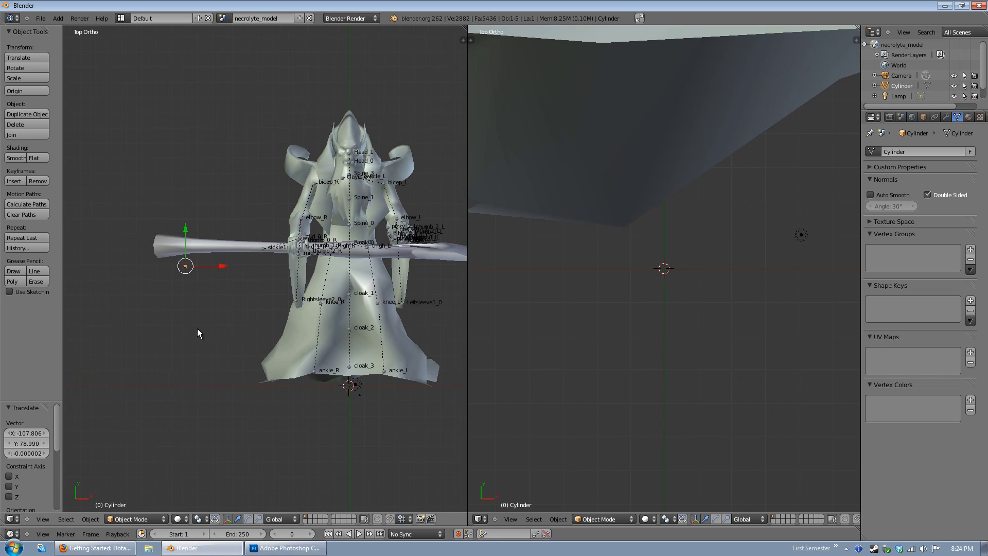
scroll(199, 331, up, 3)
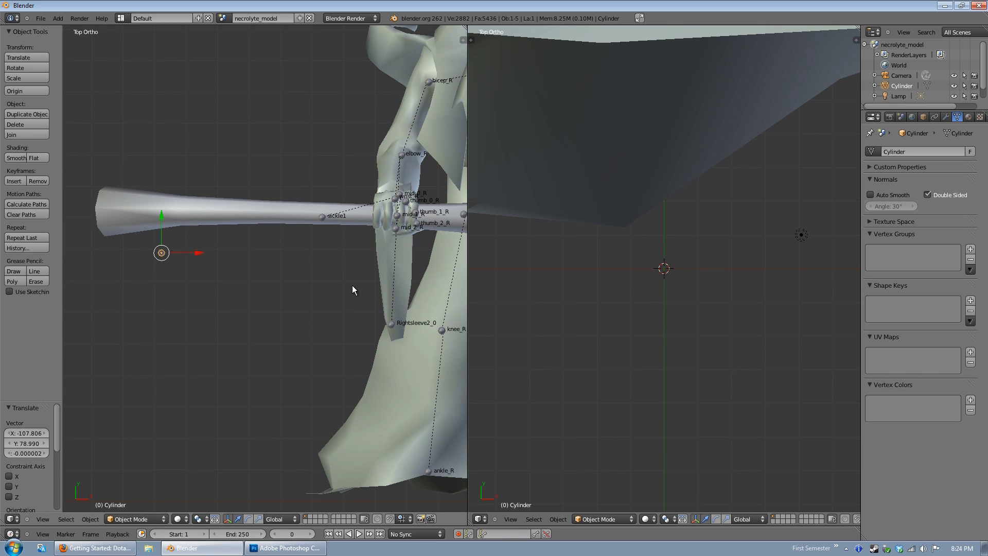
Set the second viewport to a back orthographic view framing the whole model, staff and cylinder.
scroll(565, 299, down, 5)
scroll(644, 307, down, 4)
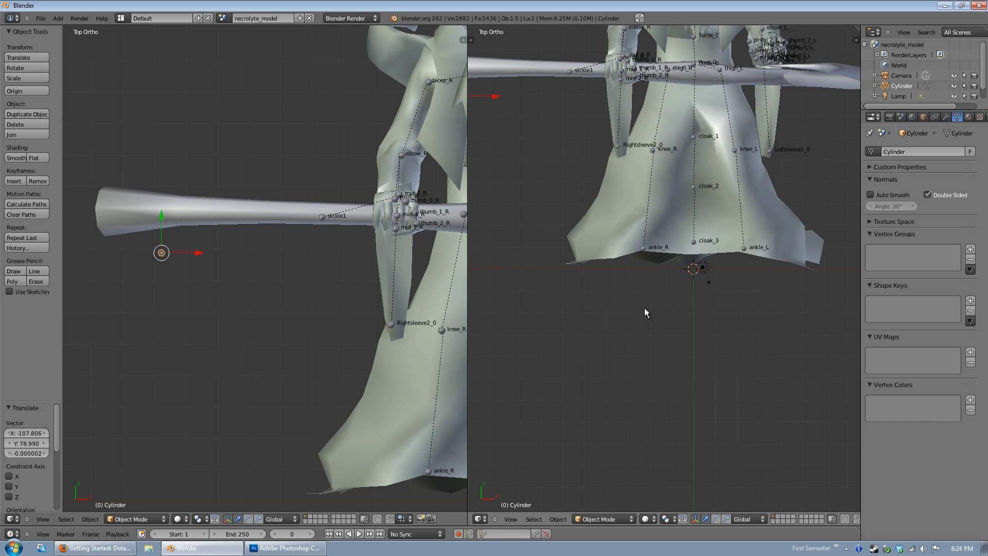
key(KP_1)
scroll(660, 305, down, 2)
key(ctrl+KP_1)
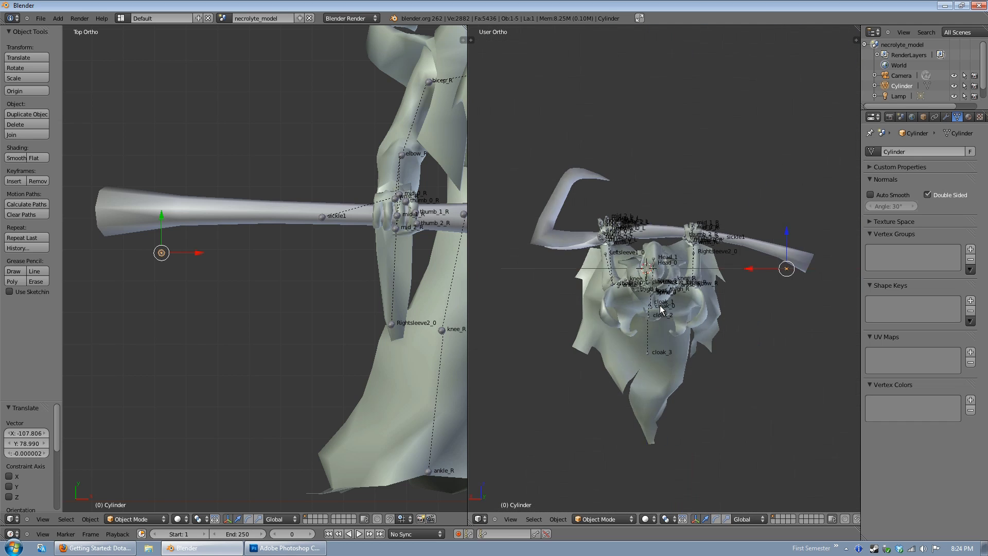
shift+middle_drag(665, 310, 681, 301)
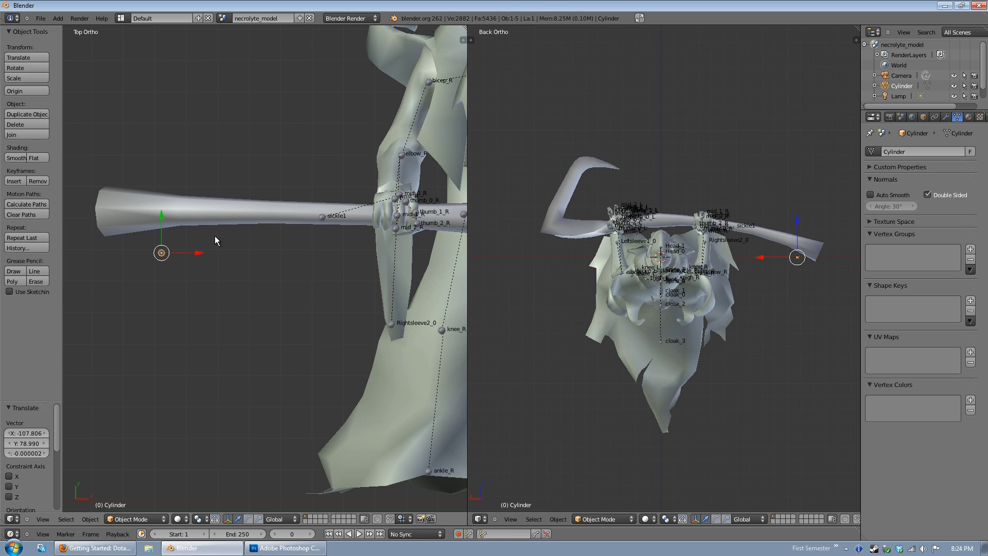
Rotate the cylinder 90 degrees about the Y axis so it lines up with the staff.
scroll(240, 244, down, 3)
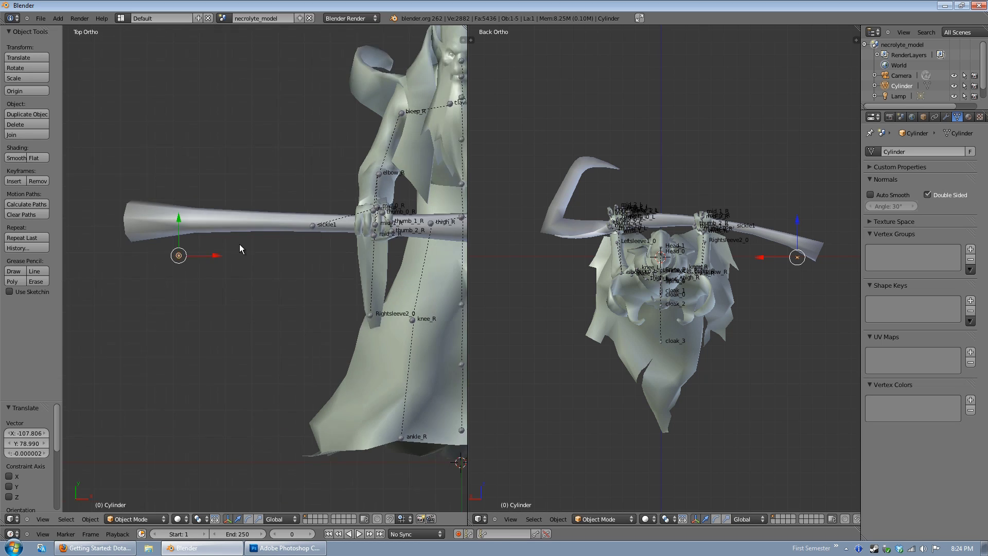
shift+middle_drag(229, 249, 181, 231)
scroll(199, 246, up, 3)
scroll(160, 251, down, 3)
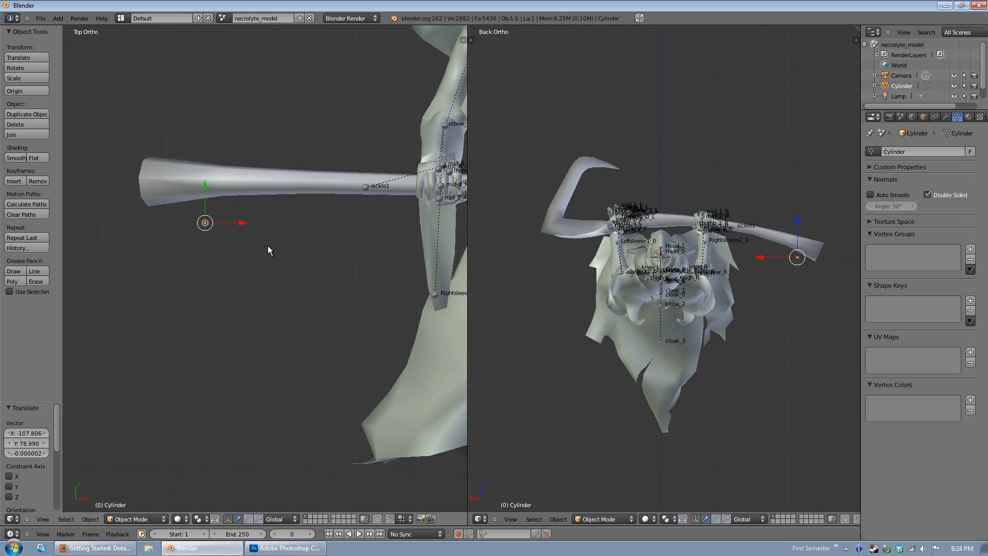
scroll(228, 245, up, 5)
text(rx90)
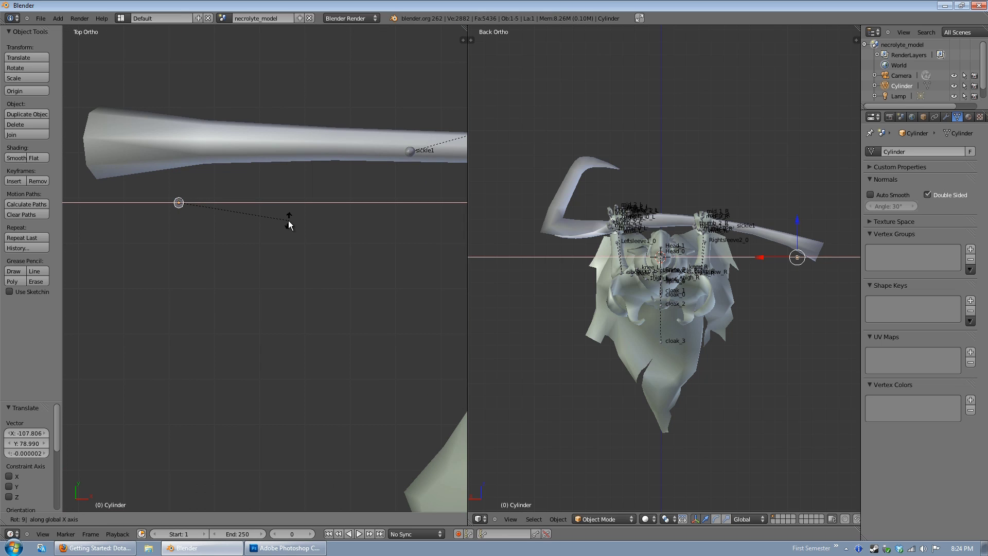
text(y)
key(Return)
Scale up the cylinder and move it over the handle end of the staff.
scroll(240, 255, down, 3)
key(s)
click(250, 344)
key(g)
click(189, 245)
scroll(194, 245, down, 1)
key(s)
click(212, 264)
scroll(216, 270, down, 3)
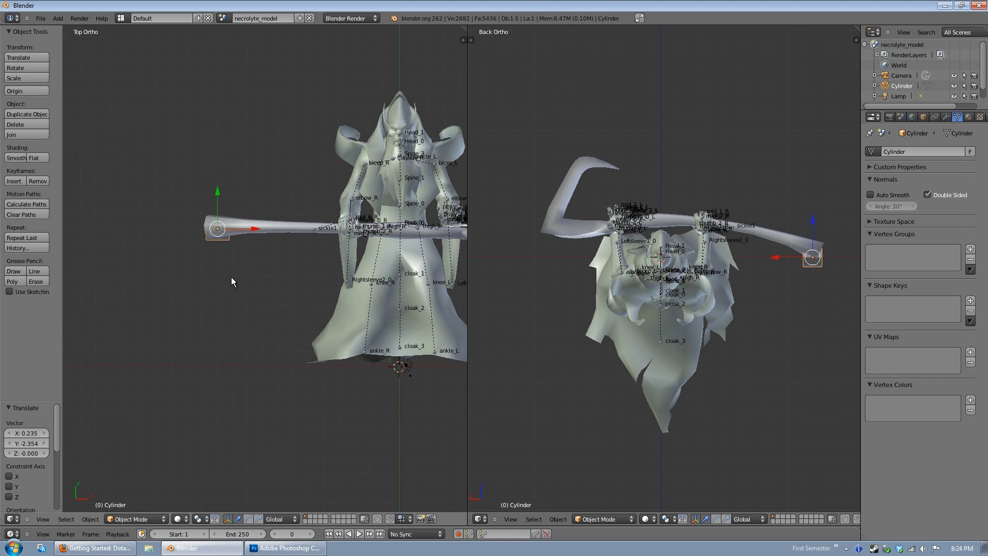
Select the vertices at one end of the cylinder in Edit Mode, extrude them along the staff and scale the new end.
key(Tab)
key(a)
key(b)
drag(209, 198, 268, 280)
shift+middle_drag(282, 270, 219, 252)
key(e)
click(317, 259)
key(s)
click(263, 235)
Extrude the end again along the staff towards the blade, then scale and reposition it.
key(e)
click(450, 269)
key(s)
click(435, 303)
key(g)
click(434, 305)
key(Tab)
middle_drag(392, 326, 242, 288)
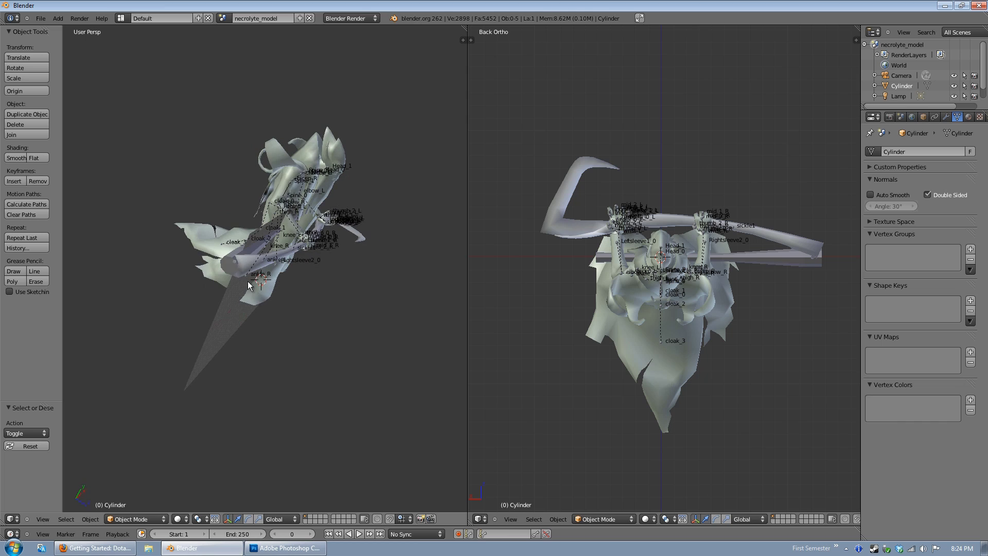
Delete the extruded cylinder object and return to the top orthographic view.
right_click(234, 265)
key(x)
click(233, 262)
key(KP_7)
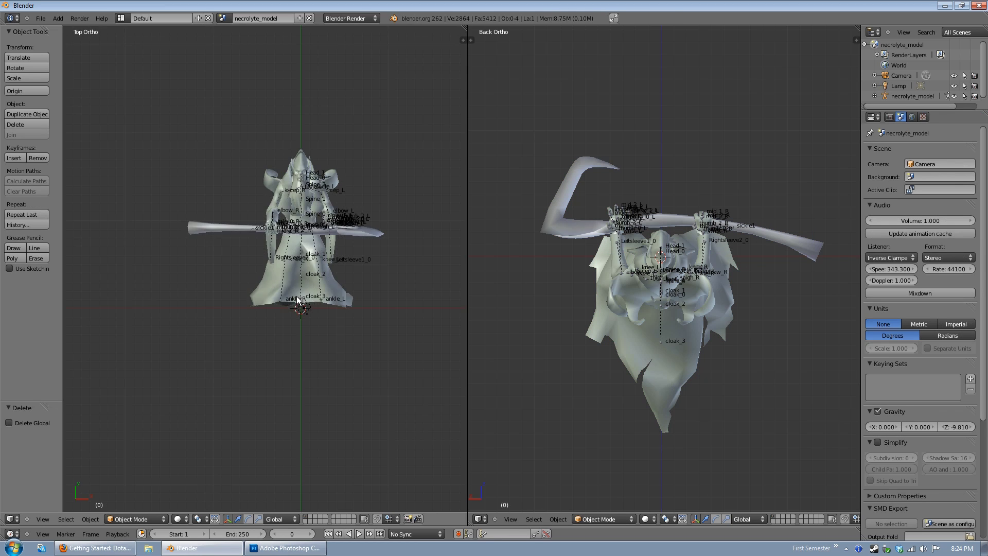
Import Scythe_Vyse_v3.smd as a Source Engine file from the Dota 2\Necrolyte folder in Blender Projects.
click(40, 18)
mouse_move(76, 181)
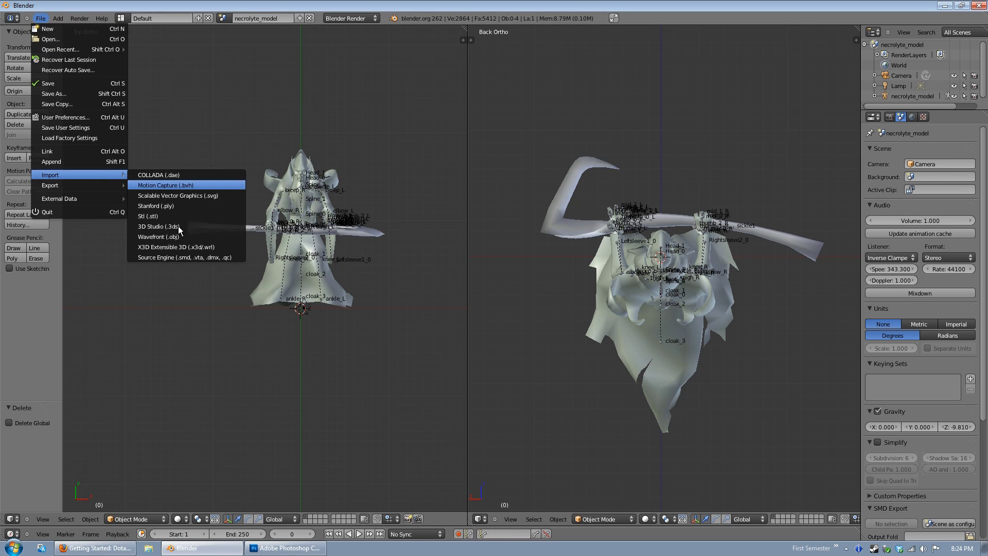
click(176, 255)
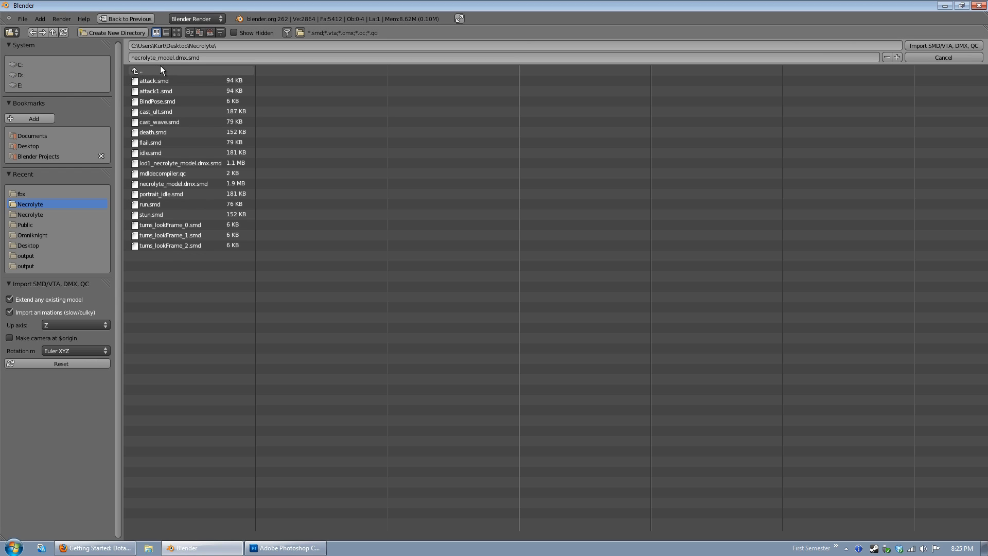
click(46, 146)
click(155, 194)
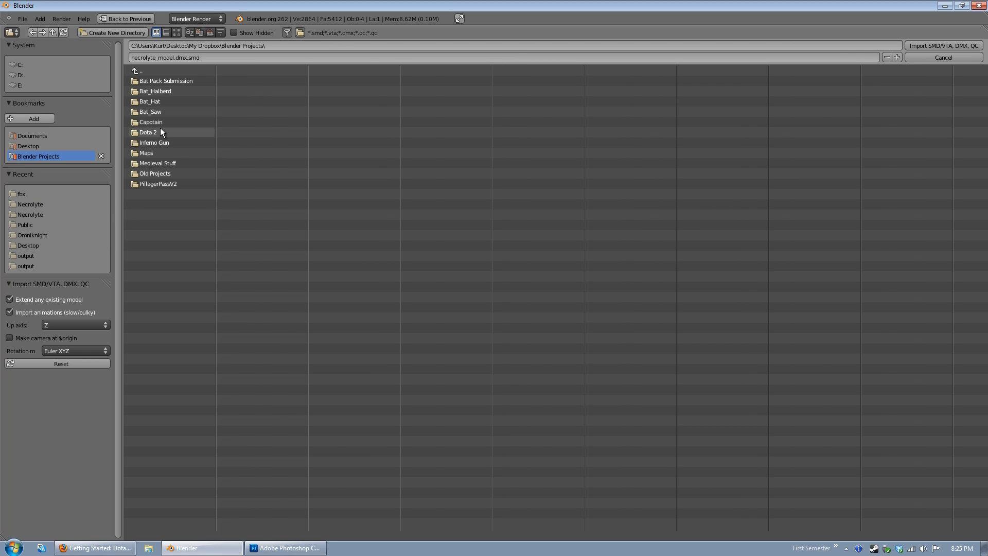
click(155, 132)
click(163, 81)
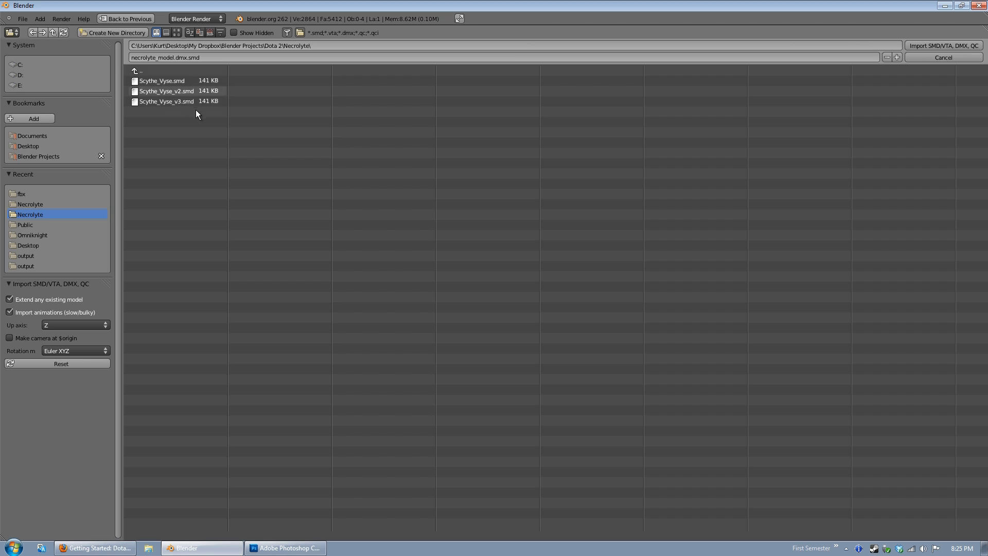
click(197, 101)
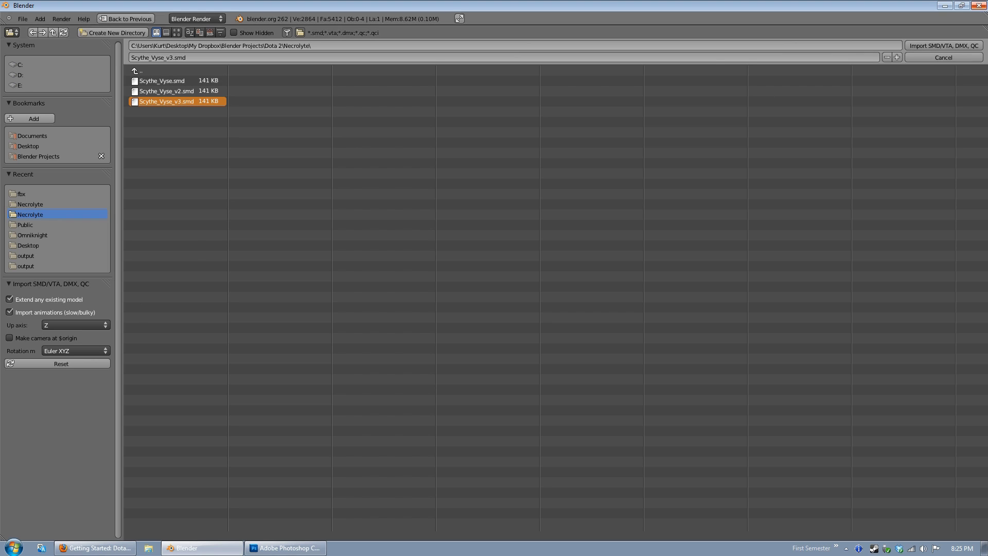
click(966, 47)
Select the linked geometry of the hero mesh's original staff and blade, hiding it to preview the imported scythe and revealing it again.
scroll(316, 225, down, 2)
scroll(313, 221, up, 3)
key(a)
middle_drag(256, 180, 292, 212)
right_click(293, 212)
key(Tab)
key(a)
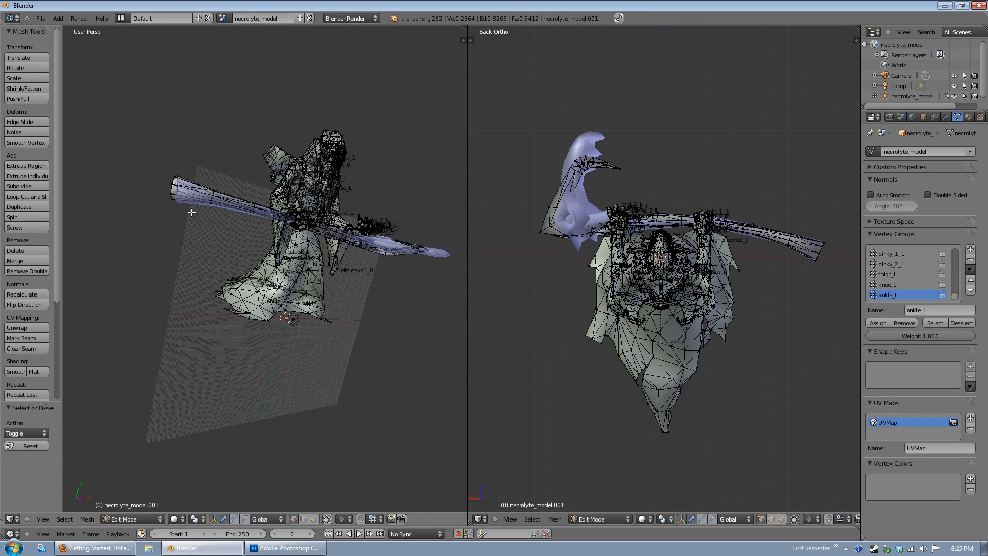
key(l)
key(l)
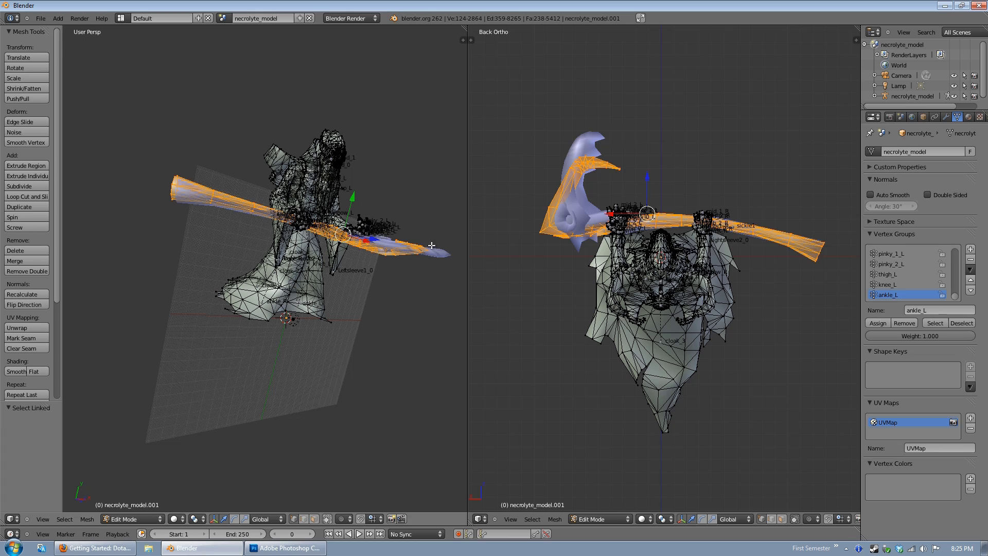
key(h)
middle_drag(391, 247, 290, 294)
key(Tab)
key(Tab)
key(alt+h)
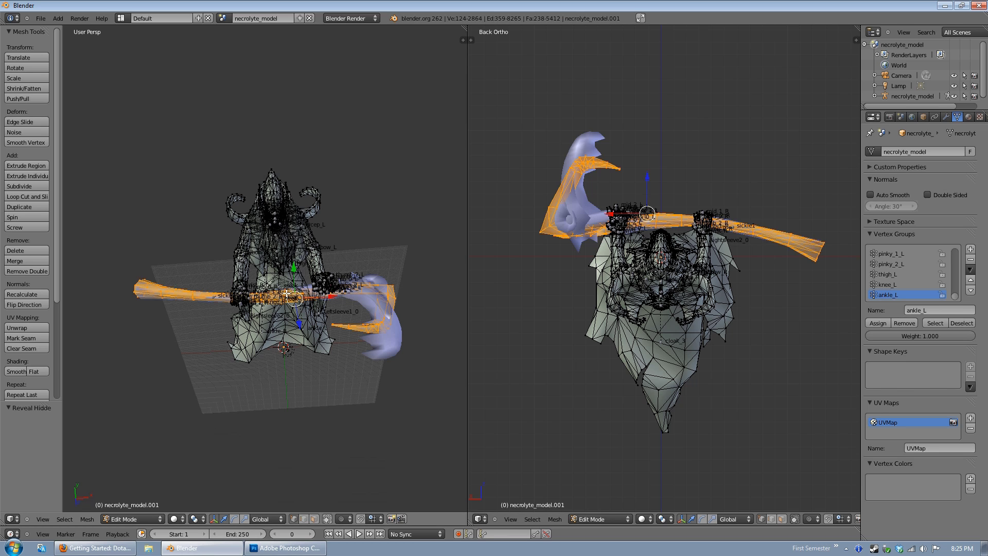
Delete the selected original staff and blade geometry and leave Edit Mode.
key(x)
click(286, 293)
key(Tab)
key(a)
key(a)
Hide the Necrolyte body mesh and its skeleton so only the imported scythe is shown.
middle_drag(276, 355, 297, 283)
right_click(271, 234)
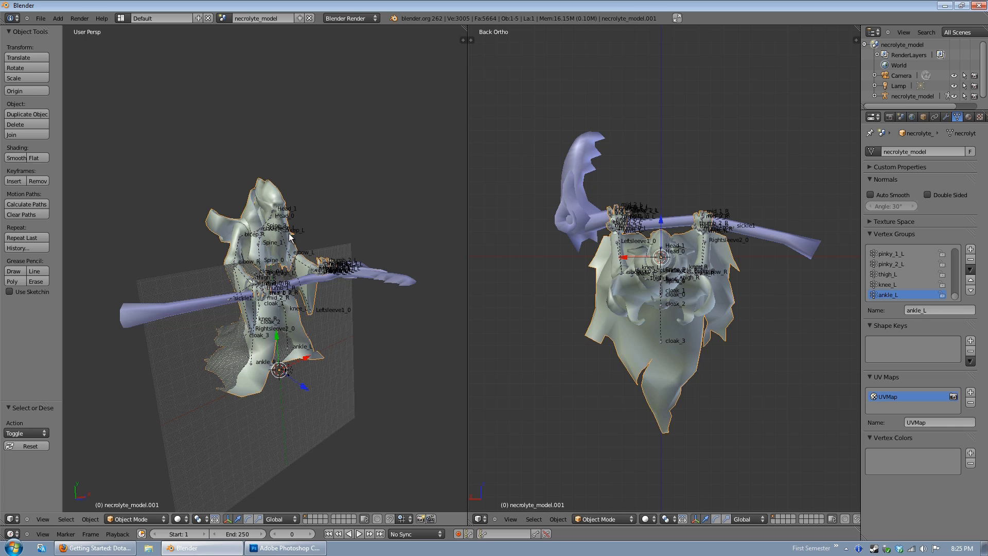
key(h)
right_click(283, 255)
key(h)
middle_drag(282, 256, 255, 230)
middle_drag(372, 272, 254, 292)
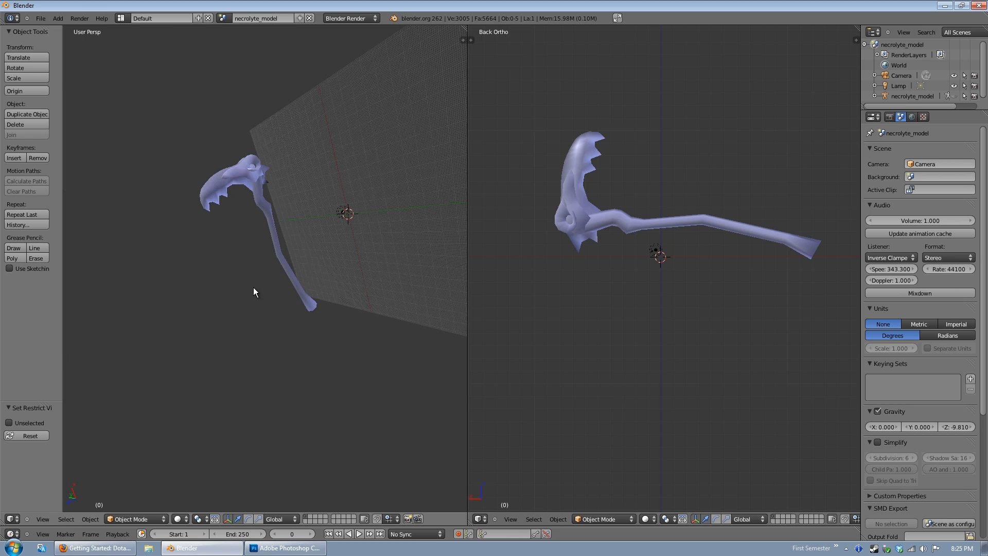
Select the scythe in the front orthographic view and select all of its geometry in Edit Mode.
key(KP_1)
key(KP_7)
key(KP_1)
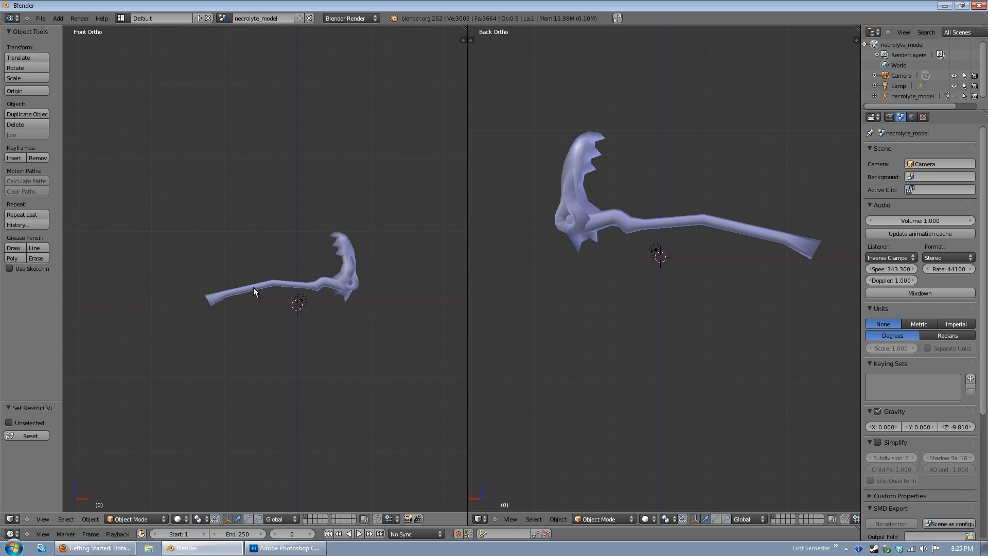
right_click(359, 265)
shift+middle_drag(363, 295, 336, 242)
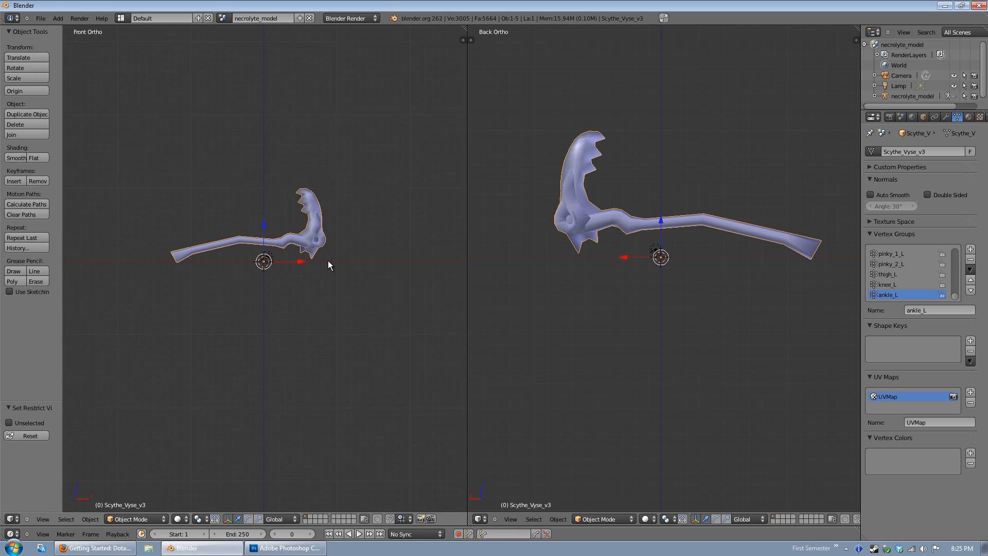
scroll(264, 252, up, 2)
shift+middle_drag(265, 264, 270, 287)
key(Tab)
key(a)
key(a)
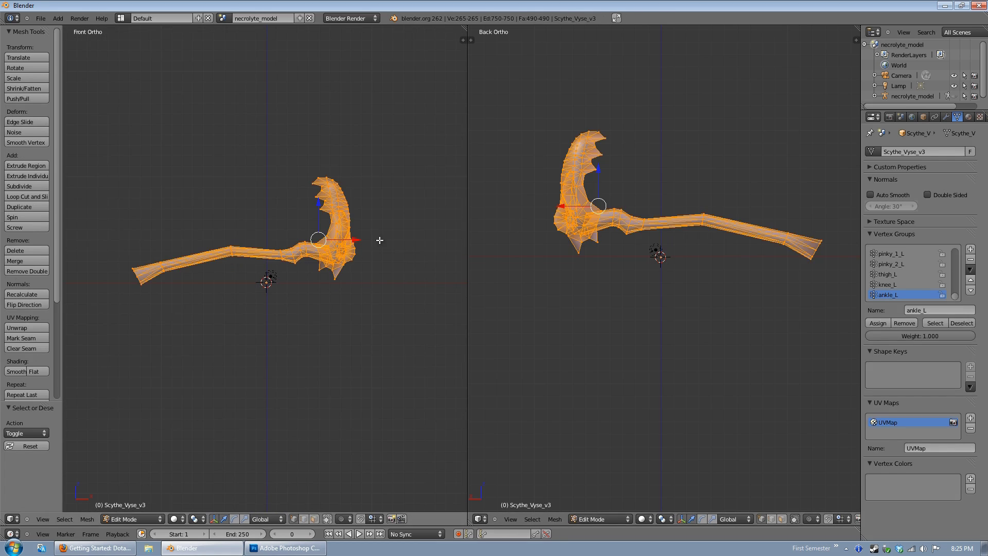
Change the second viewport to the UV/Image Editor to show the UV layout of the whole scythe.
click(484, 519)
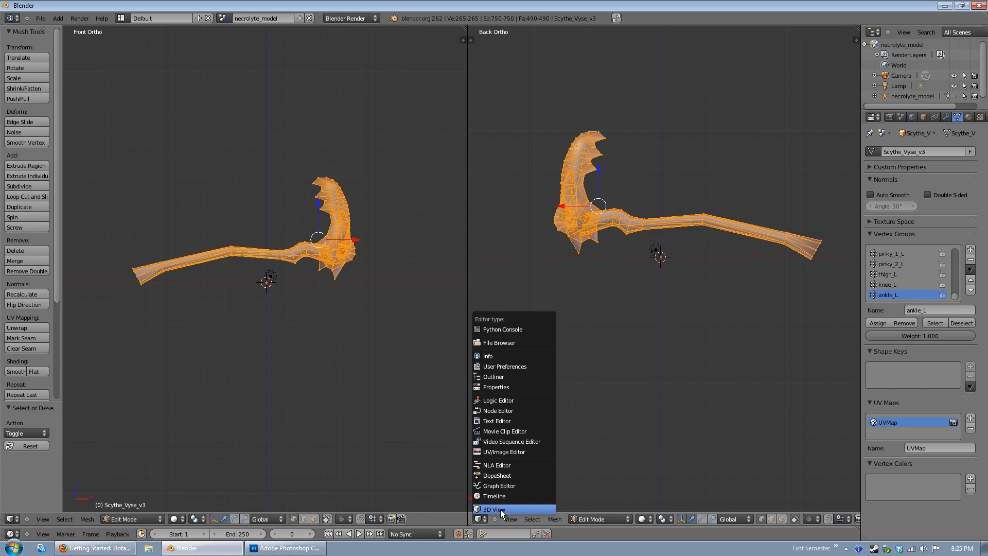
click(517, 452)
scroll(320, 242, up, 2)
shift+middle_drag(309, 247, 350, 247)
scroll(351, 281, down, 1)
key(a)
key(a)
scroll(350, 279, up, 3)
scroll(346, 275, down, 2)
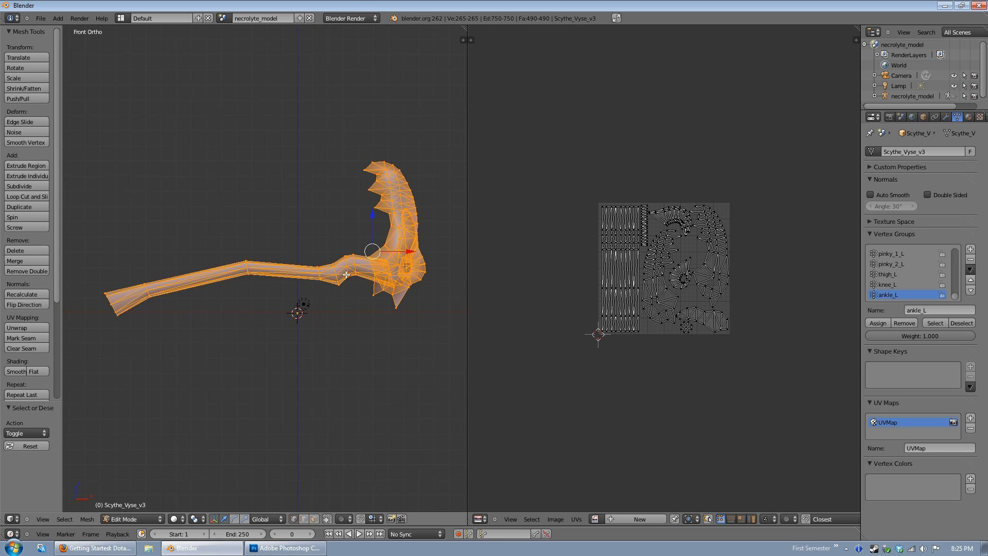
Select the scythe's linked handle and head ornament pieces in the front view and hide them.
middle_drag(336, 311, 423, 241)
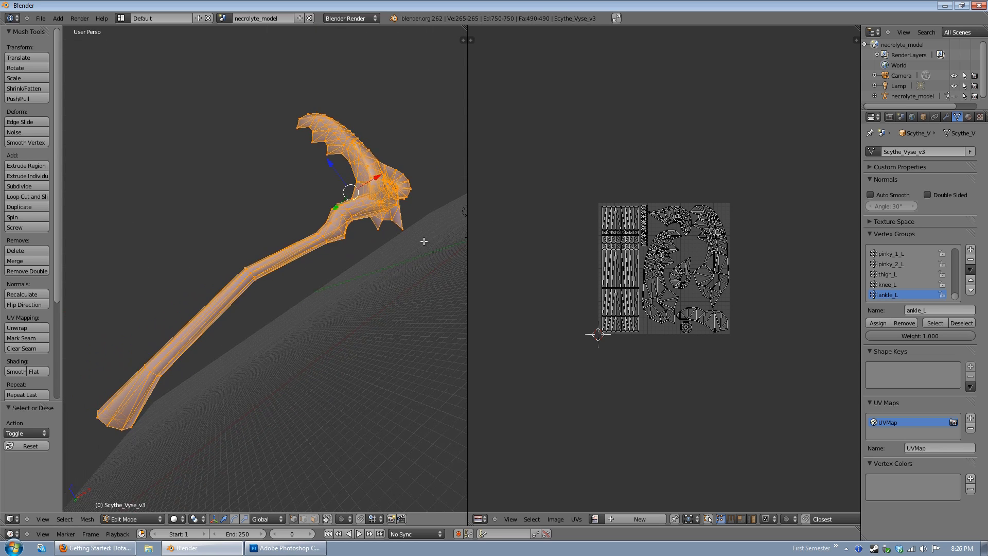
key(KP_7)
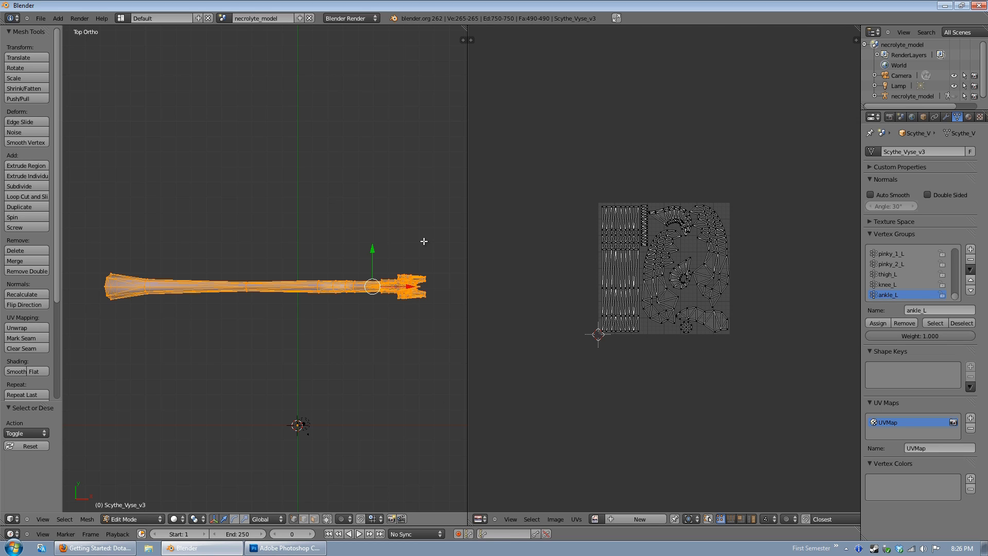
key(KP_3)
key(KP_1)
key(a)
scroll(373, 200, up, 4)
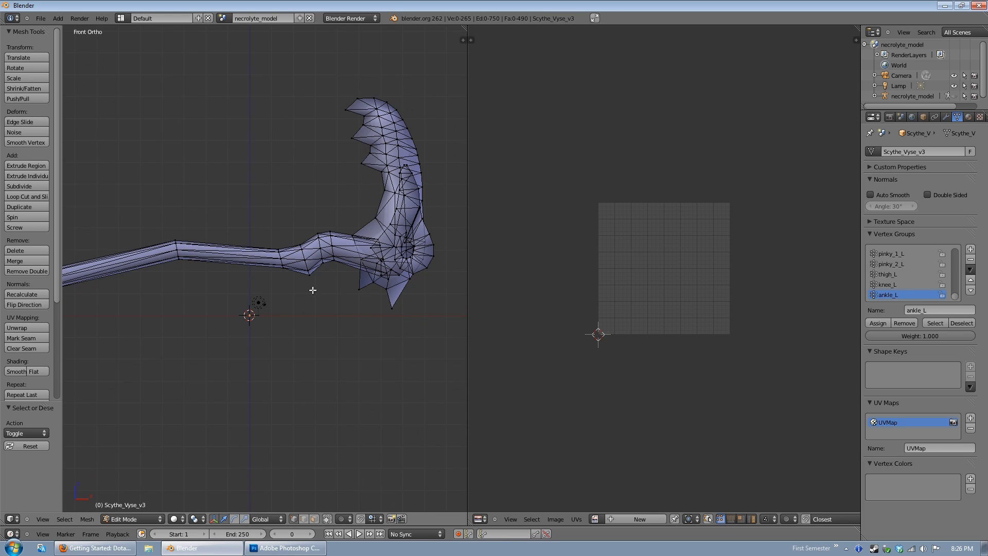
key(l)
key(l)
key(shift+l)
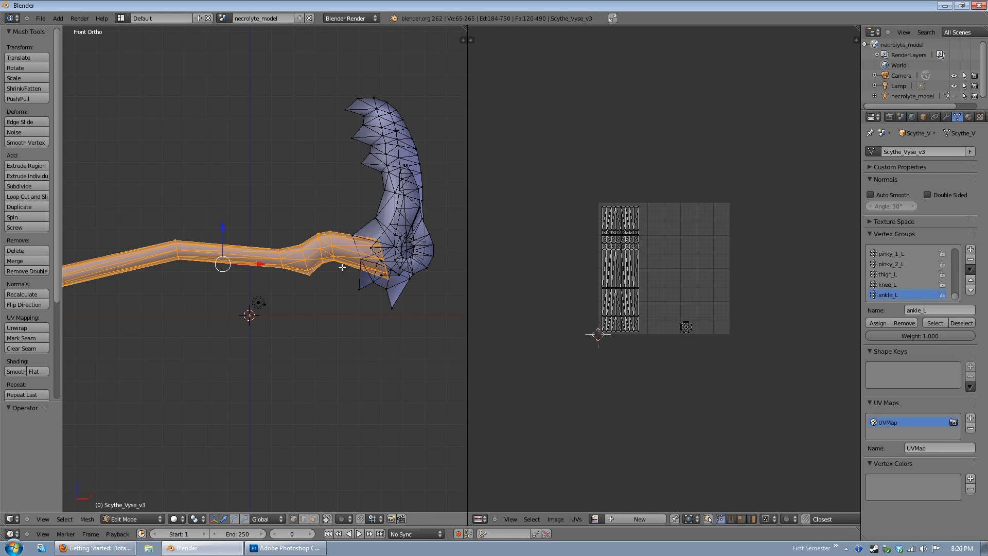
key(l)
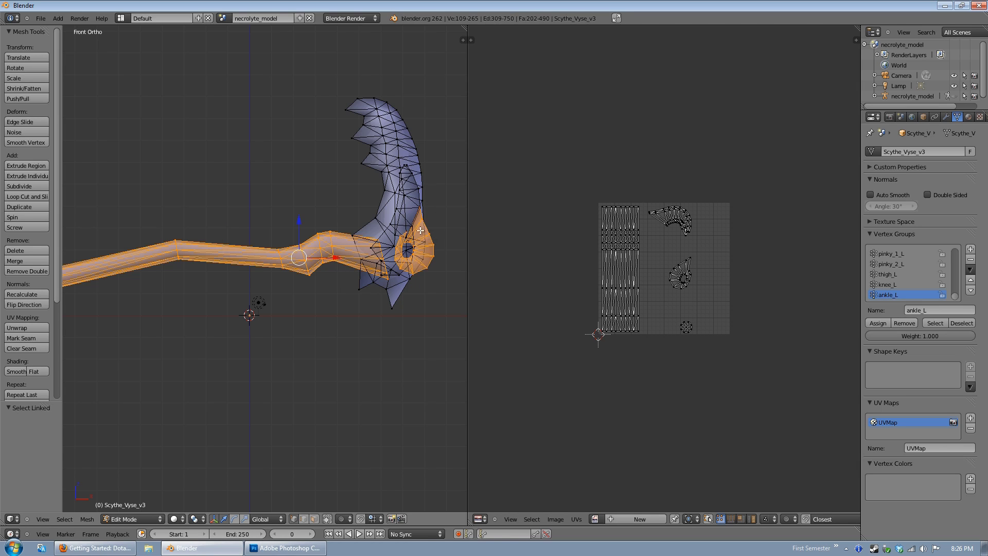
key(l)
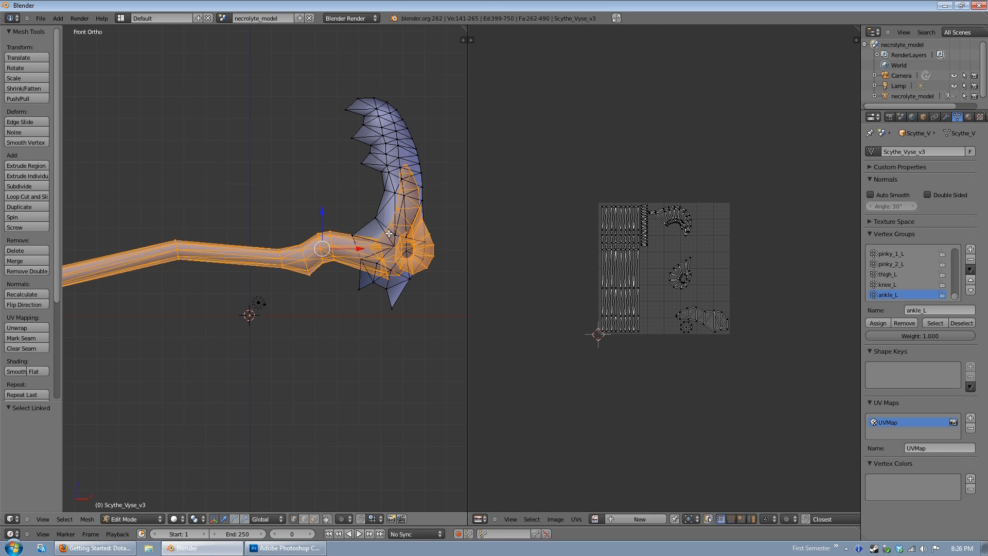
key(h)
Hide the remaining linked piece overlapping the blade and frame the isolated blade in the front orthographic view.
shift+middle_drag(427, 225, 383, 241)
key(l)
key(h)
scroll(401, 268, up, 2)
shift+middle_drag(396, 228, 354, 262)
scroll(340, 288, down, 1)
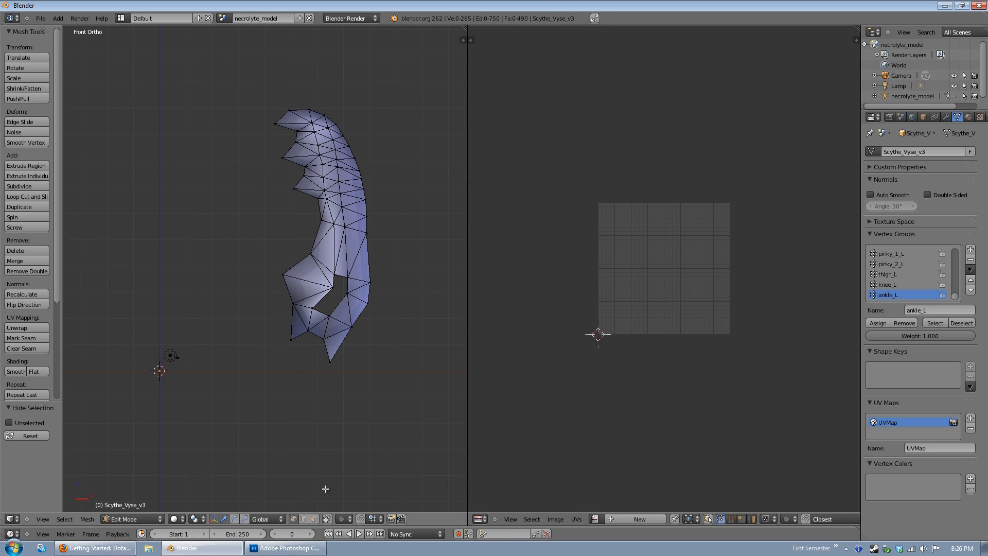
middle_drag(344, 366, 344, 387)
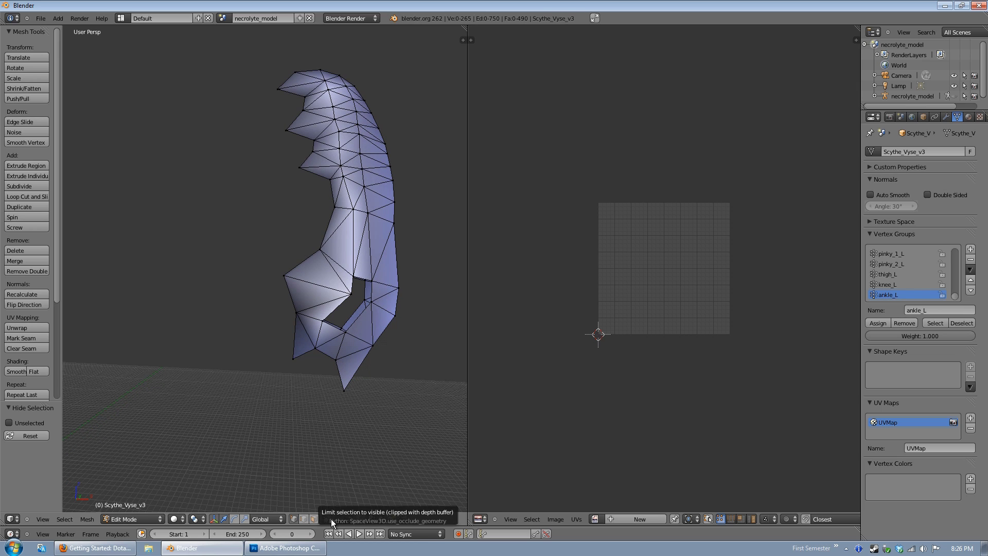
key(KP_1)
scroll(396, 222, up, 2)
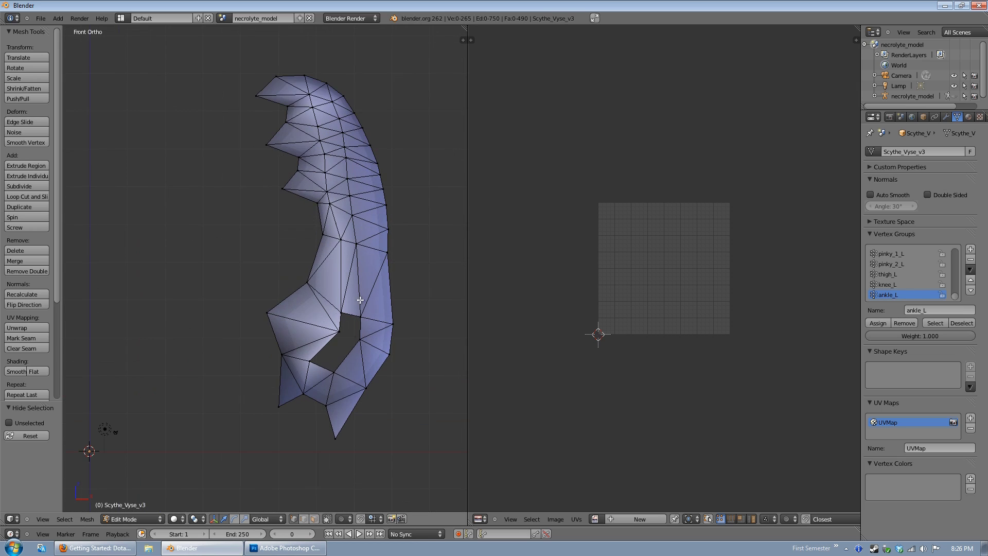
Switch to face selection and paint-select the faces on the front side of the blade.
click(315, 520)
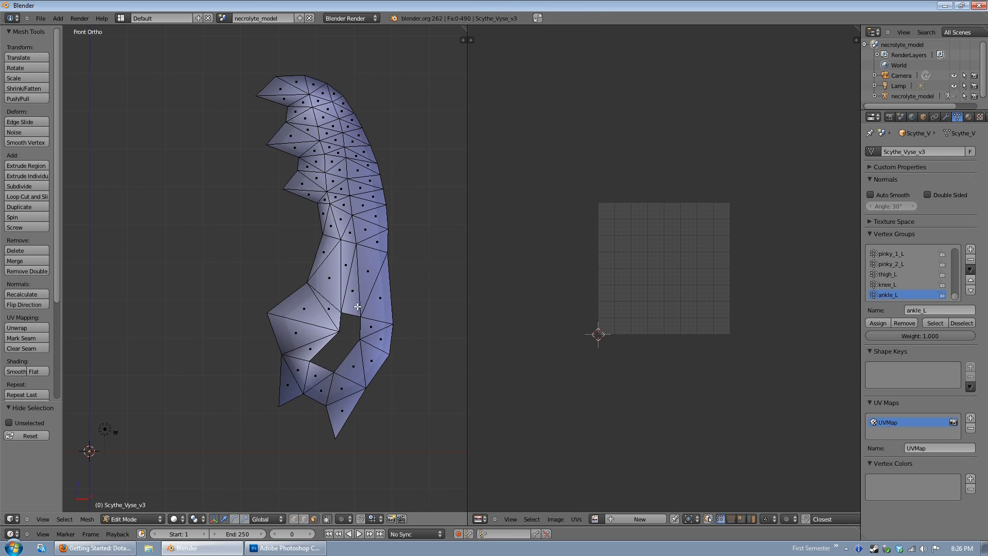
mouse_move(309, 83)
mouse_down()
mouse_move(330, 103)
mouse_move(322, 170)
mouse_move(355, 258)
mouse_move(309, 335)
mouse_move(334, 406)
mouse_move(372, 369)
mouse_up()
scroll(366, 301, down, 3)
mouse_move(366, 300)
middle_down()
mouse_move(184, 286)
mouse_move(282, 298)
mouse_move(271, 300)
mouse_move(324, 238)
mouse_move(321, 219)
mouse_move(353, 214)
mouse_move(254, 300)
middle_up()
scroll(272, 301, up, 4)
Refine the blade's face selection along its edge using Circle Select and individual face picks.
key(c)
middle_click(222, 322)
middle_click(278, 298)
right_click(279, 298)
middle_drag(280, 298, 345, 301)
shift+right_click(341, 302)
shift+right_click(272, 306)
middle_drag(271, 306, 309, 206)
scroll(327, 199, down, 3)
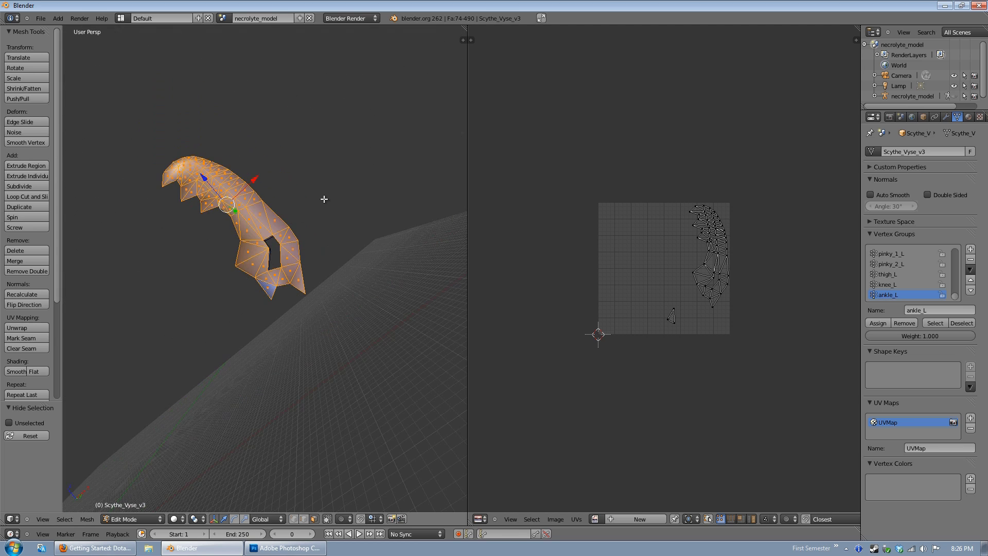
Project the selected blade faces from the front orthographic view into the UV map and pack the UV islands.
key(KP_7)
key(KP_1)
scroll(359, 169, up, 3)
shift+middle_drag(343, 177, 365, 225)
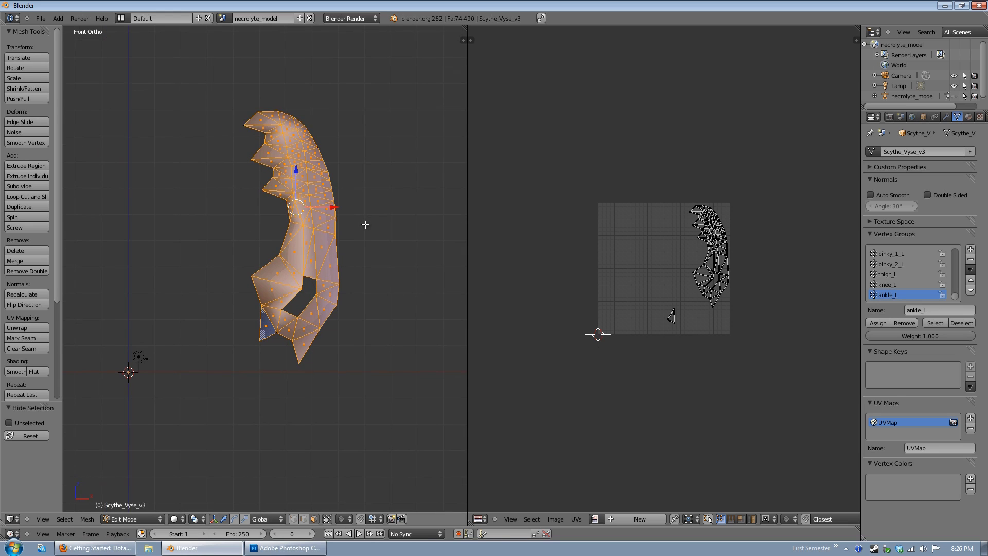
shift+middle_drag(308, 173, 312, 203)
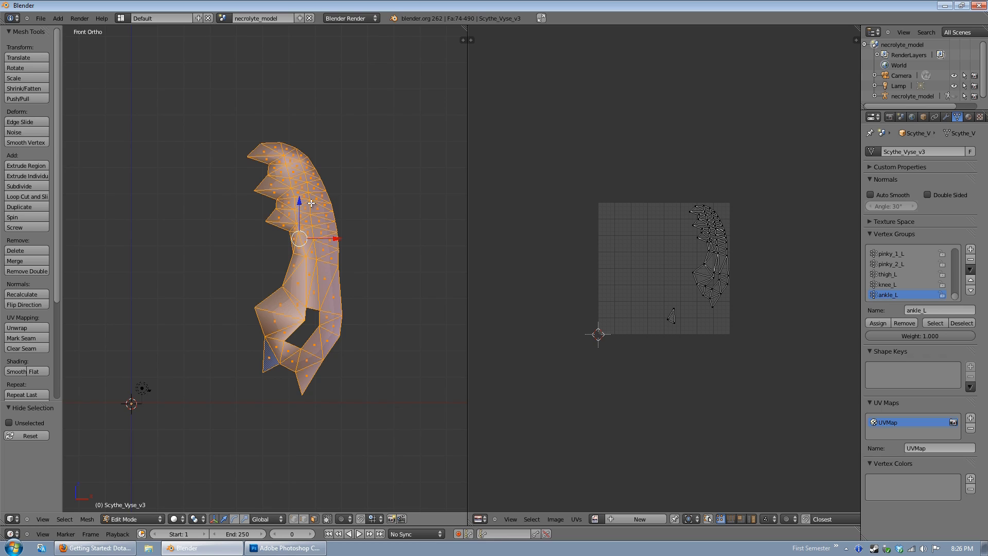
key(u)
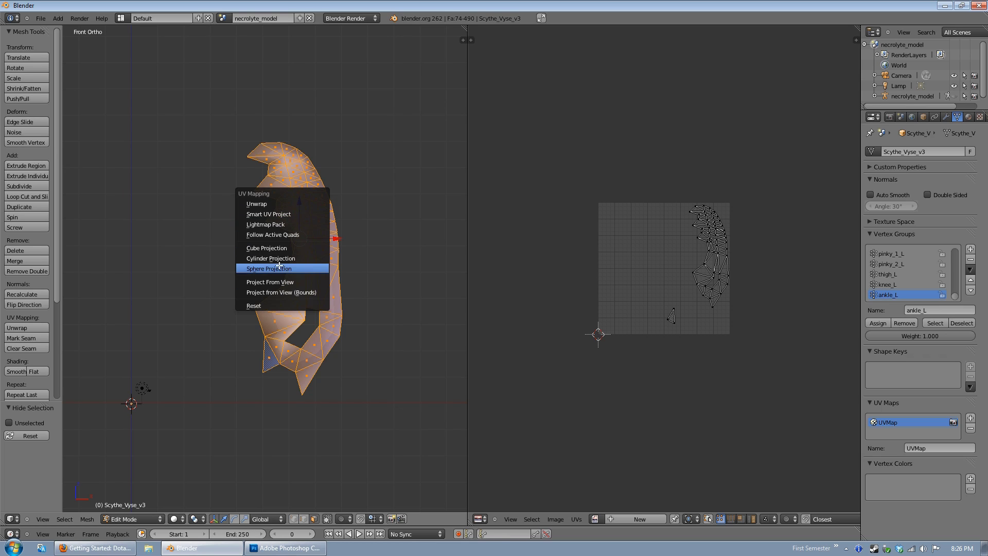
click(286, 282)
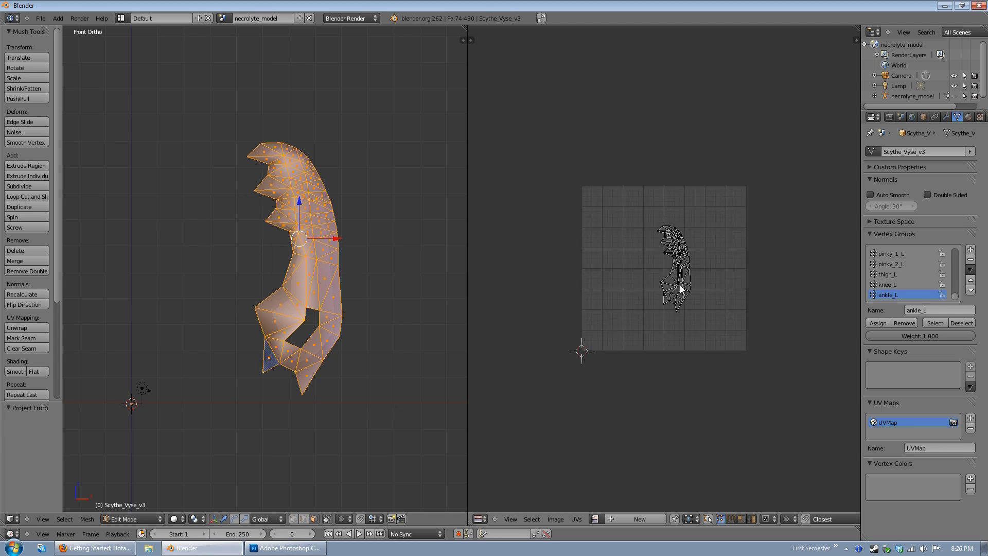
scroll(680, 289, up, 5)
scroll(685, 244, down, 2)
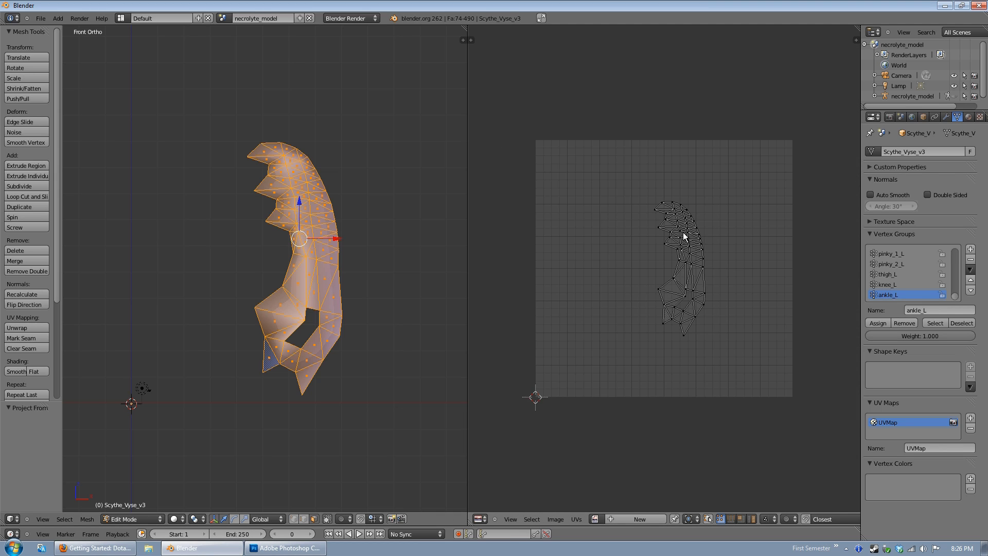
key(ctrl+p)
Deselect the blade faces, switch to vertex selection and reveal the hidden scythe parts with nothing selected.
scroll(312, 280, down, 2)
scroll(312, 280, down, 1)
key(a)
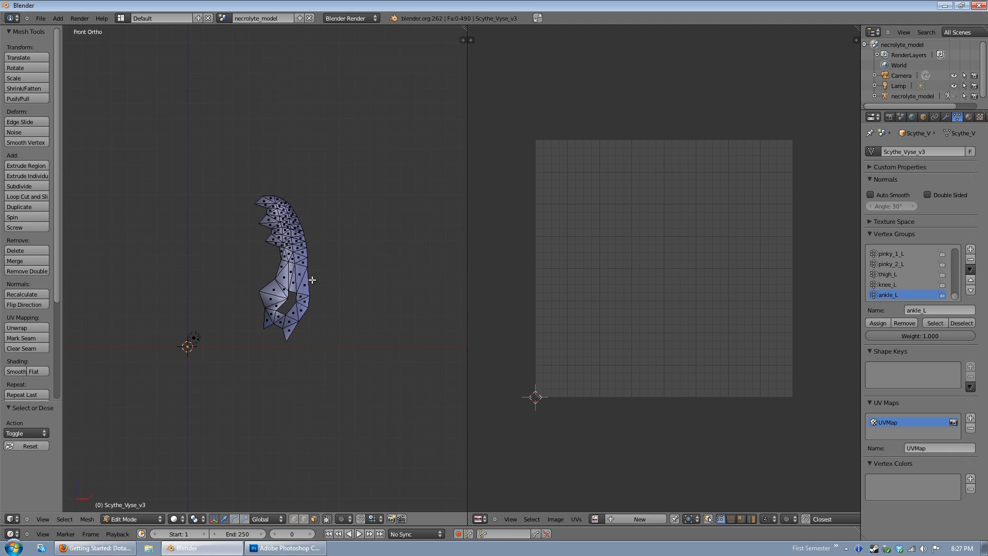
scroll(312, 280, up, 2)
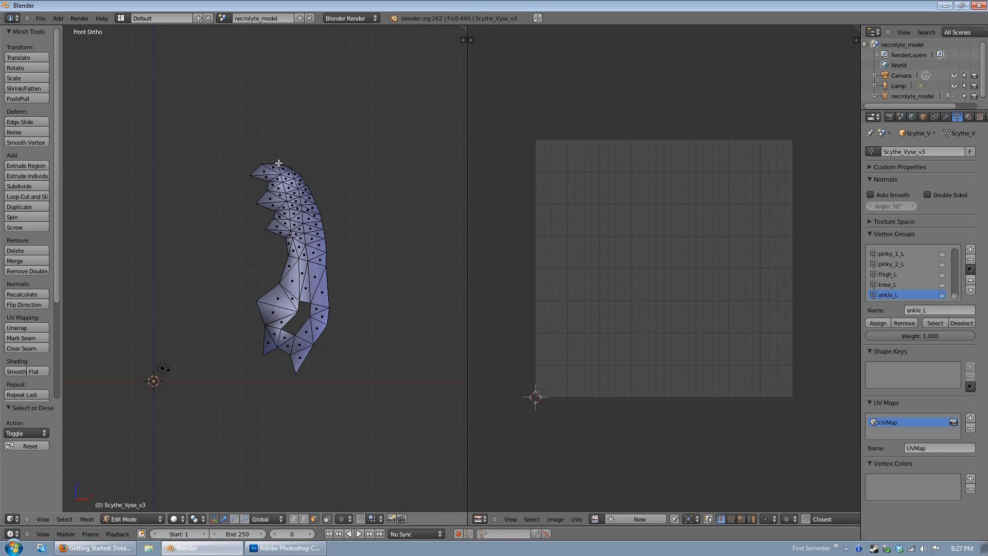
click(294, 518)
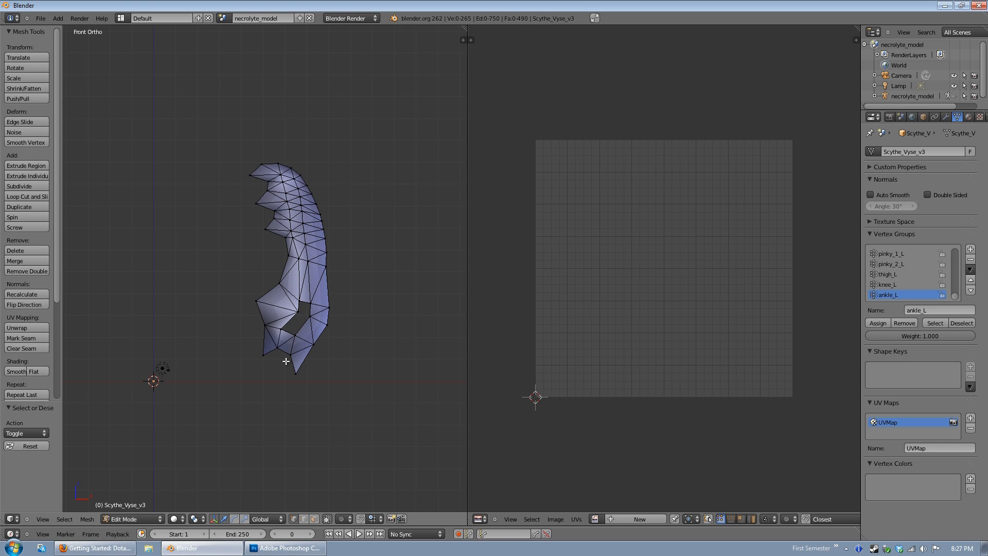
key(alt+h)
key(a)
Examine the whole scythe, including its handle and head, from several angles and in the front orthographic view.
scroll(286, 361, down, 4)
shift+middle_drag(334, 354, 427, 313)
scroll(316, 339, up, 4)
middle_drag(316, 338, 294, 375)
middle_drag(266, 144, 234, 289)
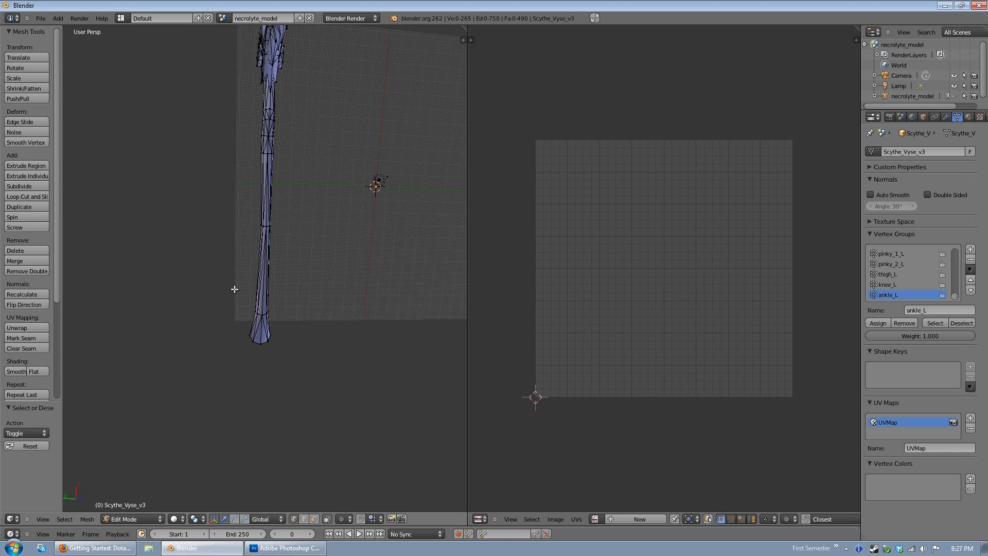
key(KP_3)
scroll(302, 281, up, 2)
key(KP_1)
scroll(311, 282, down, 4)
shift+middle_drag(307, 301, 274, 306)
scroll(285, 298, up, 2)
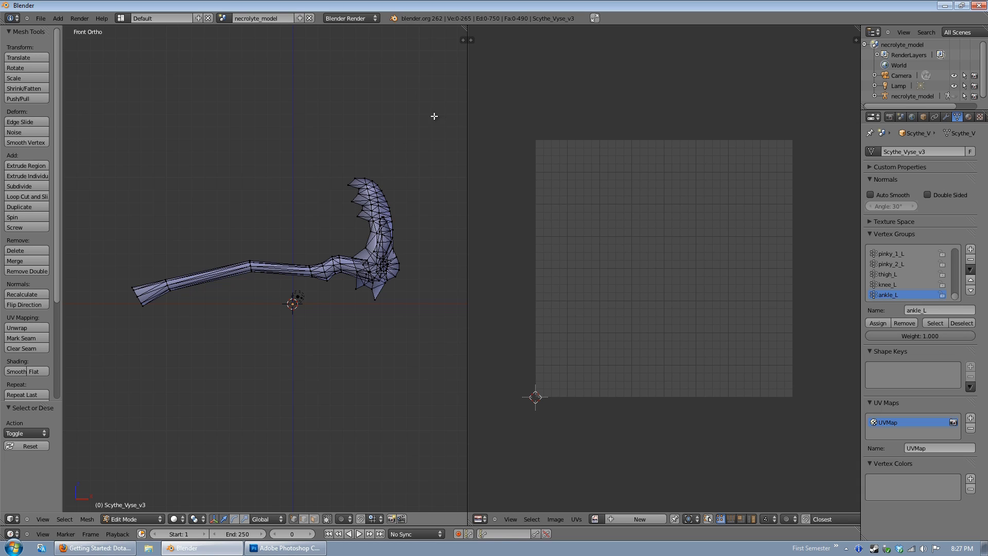
scroll(327, 154, up, 1)
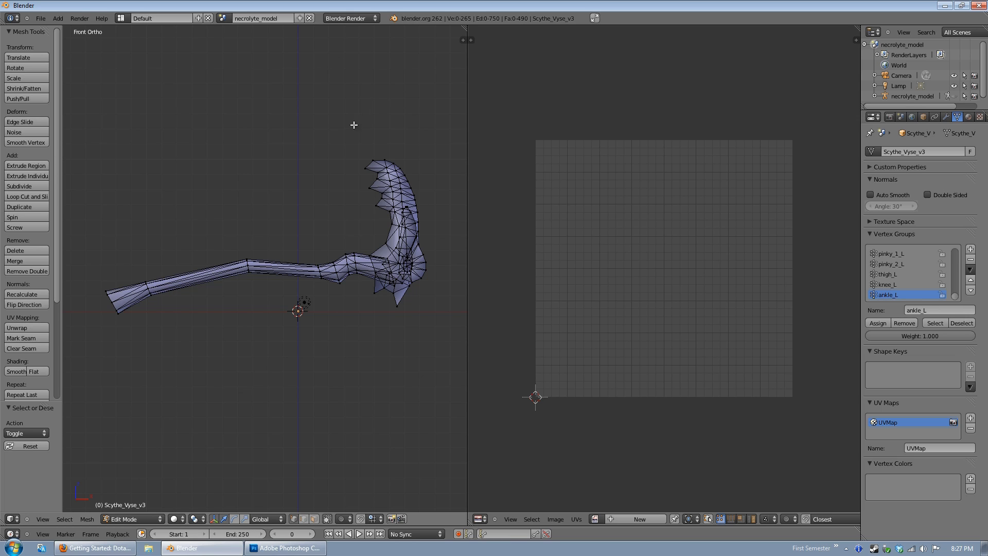
scroll(352, 171, down, 1)
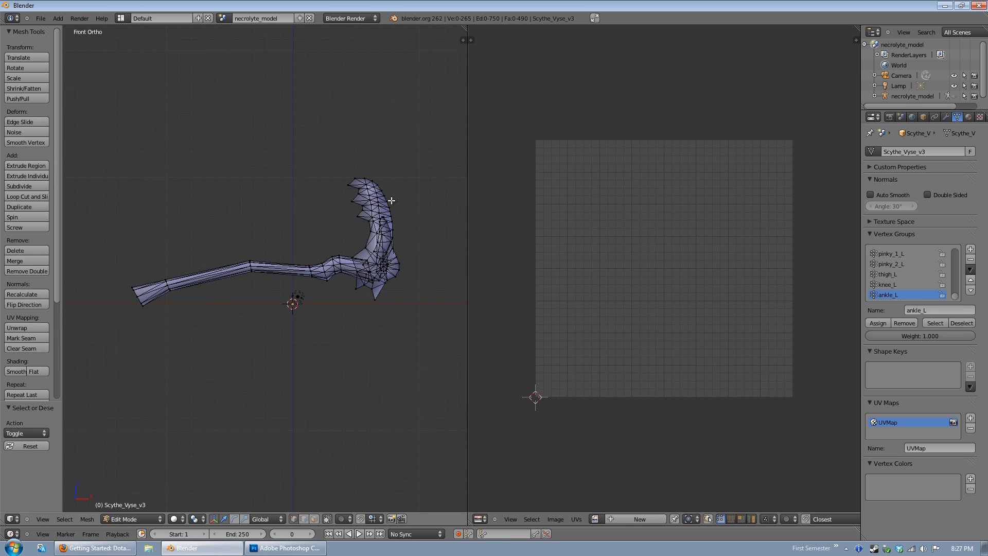
Select the entire scythe mesh and create a new 1024 × 1024 image with alpha for its UV layout.
key(Tab)
key(Tab)
key(a)
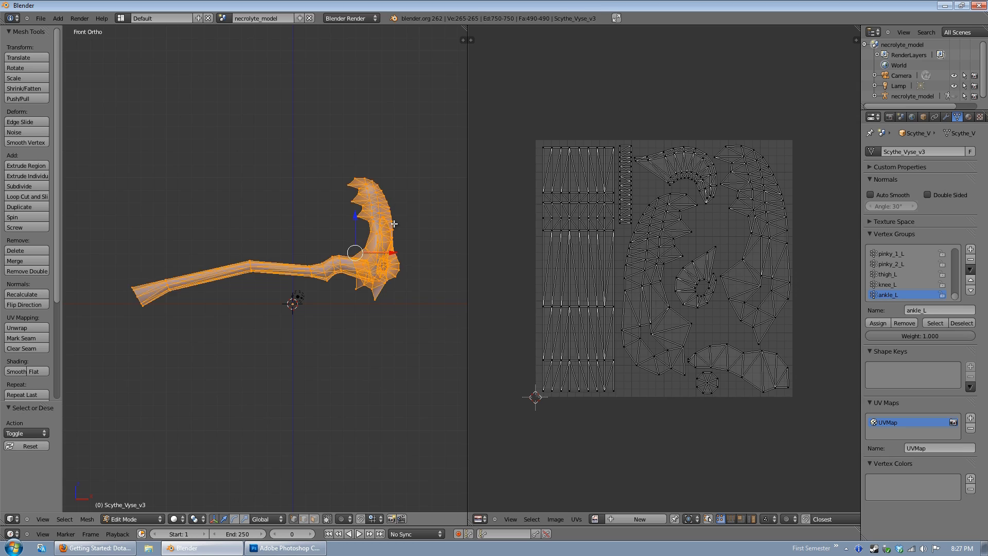
click(556, 519)
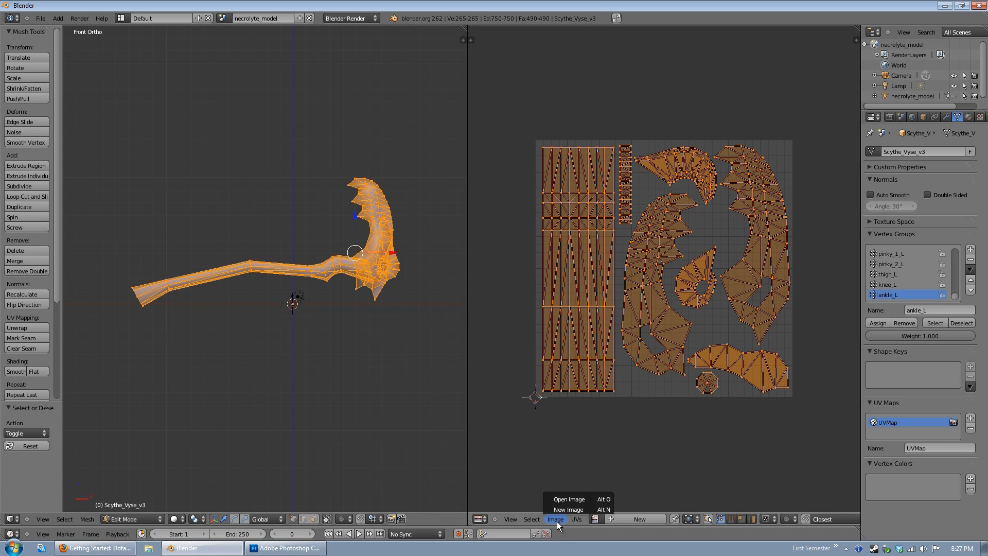
click(564, 508)
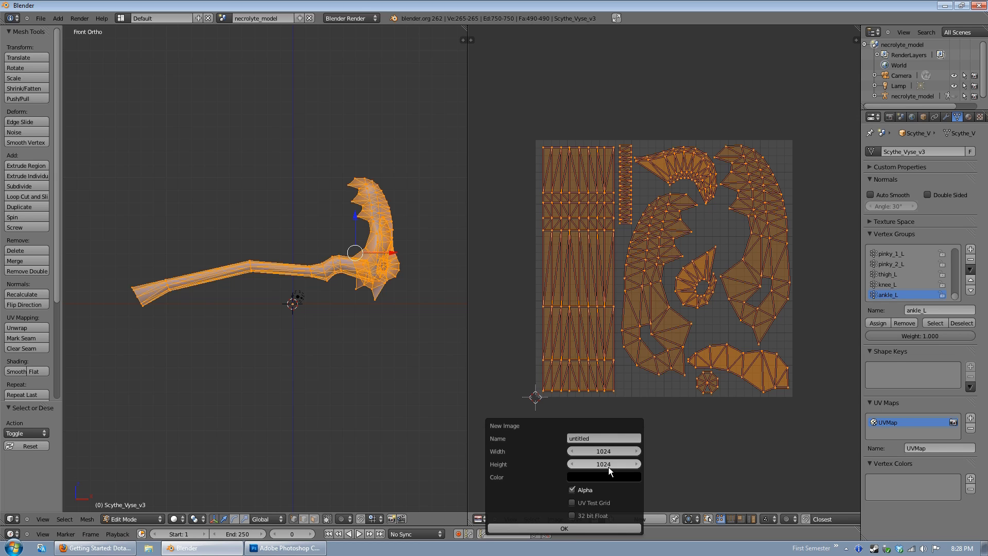
click(590, 528)
scroll(656, 375, down, 7)
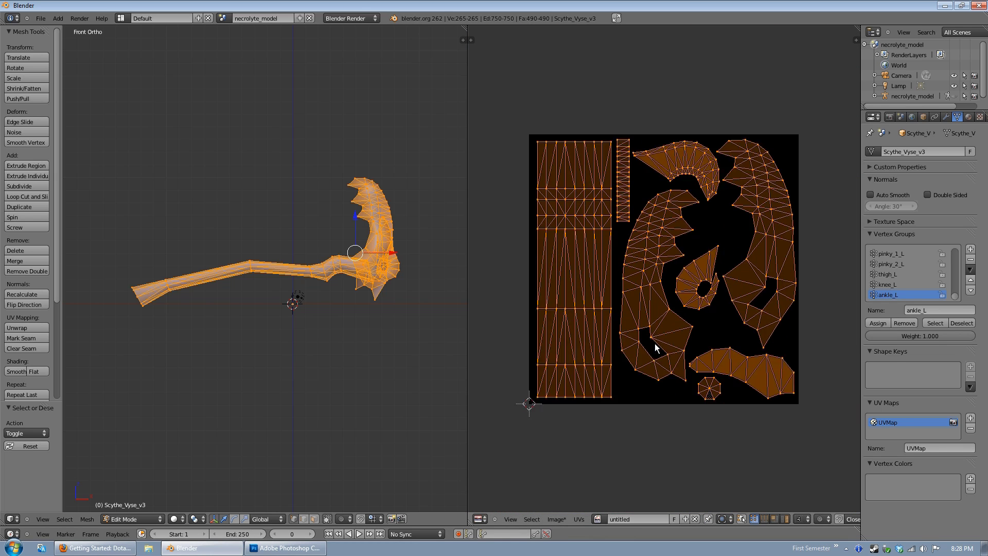
scroll(675, 301, up, 1)
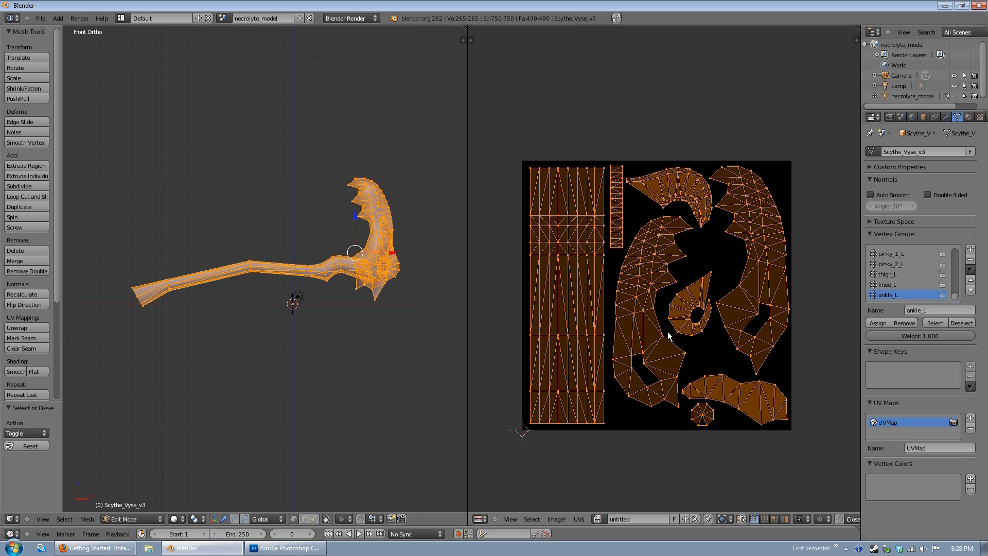
Set the render bake mode to Ambient Occlusion and enable Normalized.
click(889, 117)
scroll(961, 285, down, 8)
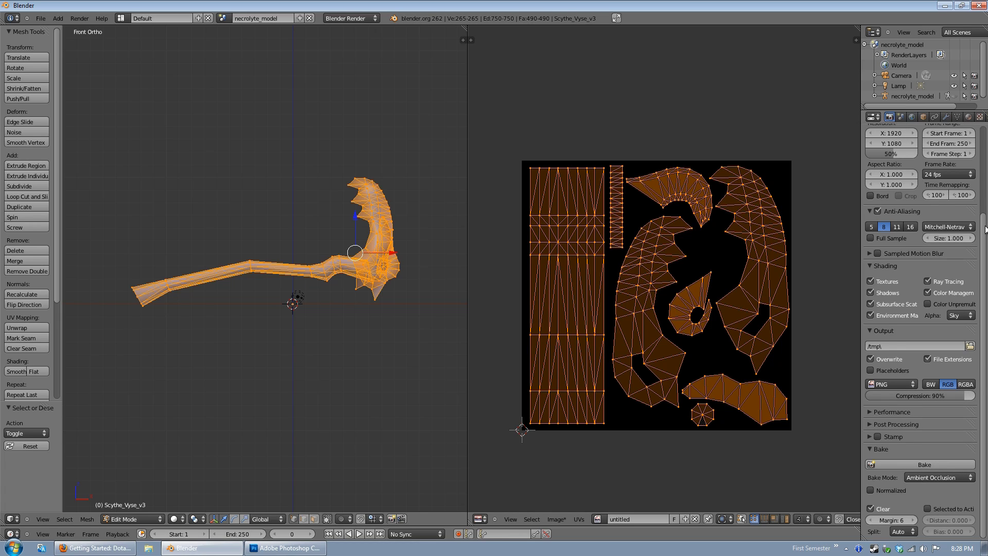
click(920, 479)
click(881, 491)
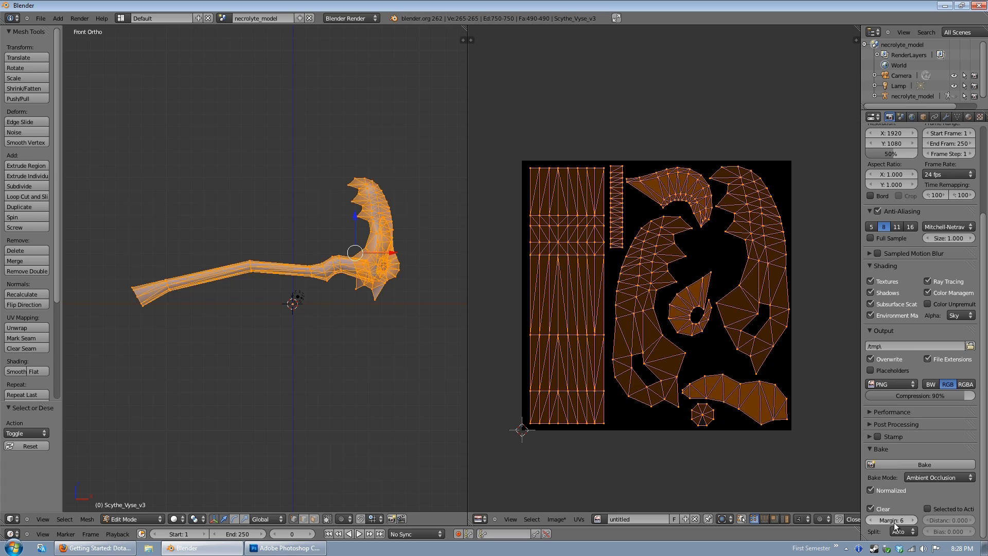
Check the world's ambient occlusion and gather settings, and bake the scythe's ambient occlusion onto the new image.
click(913, 117)
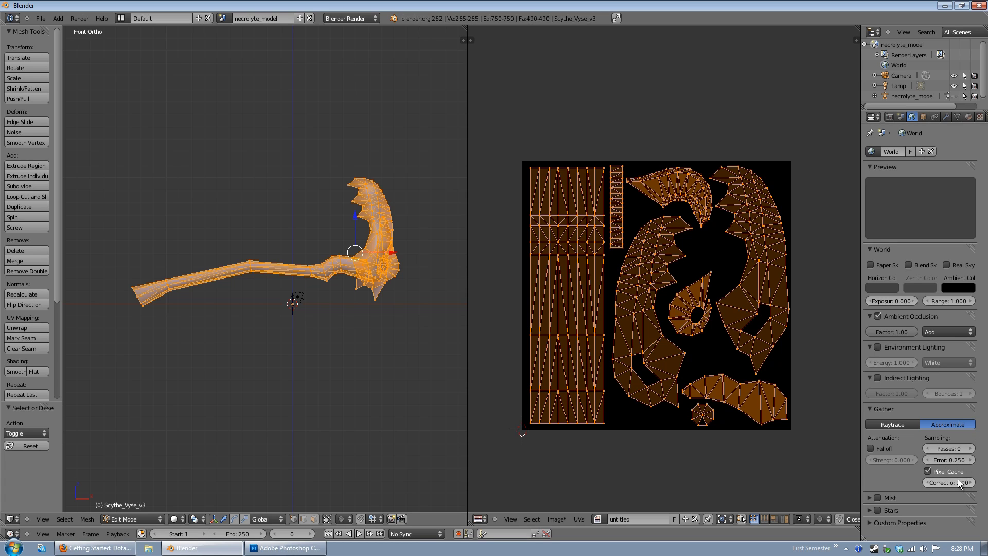
click(889, 117)
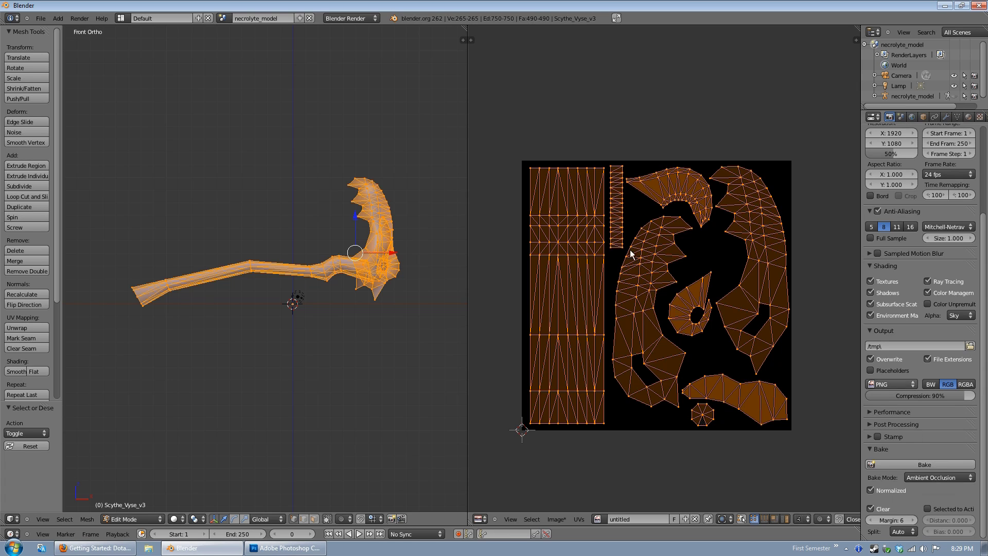
click(918, 465)
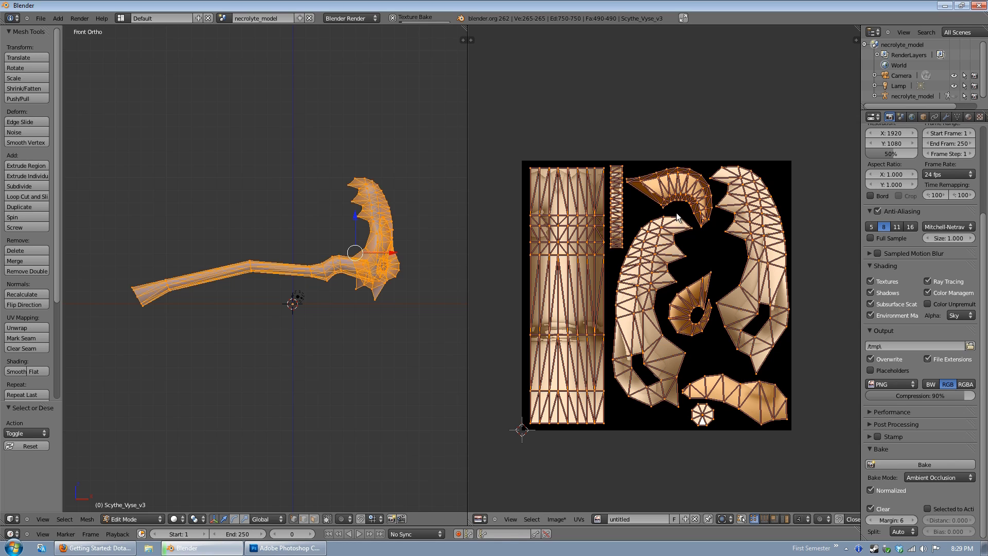
Examine the baked ambient occlusion texture with and without the UV wireframe by switching between Object and Edit Mode.
key(Tab)
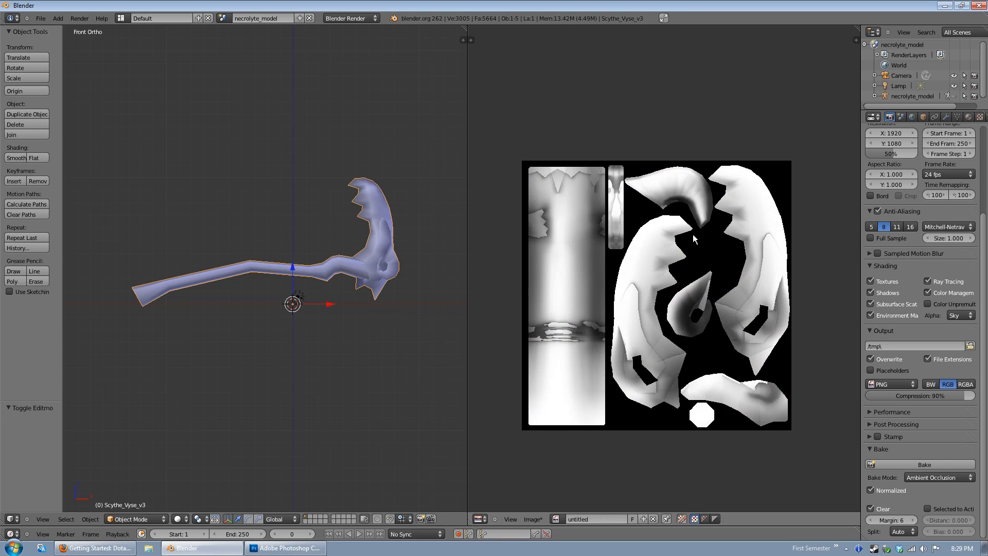
scroll(694, 255, up, 1)
key(Tab)
key(a)
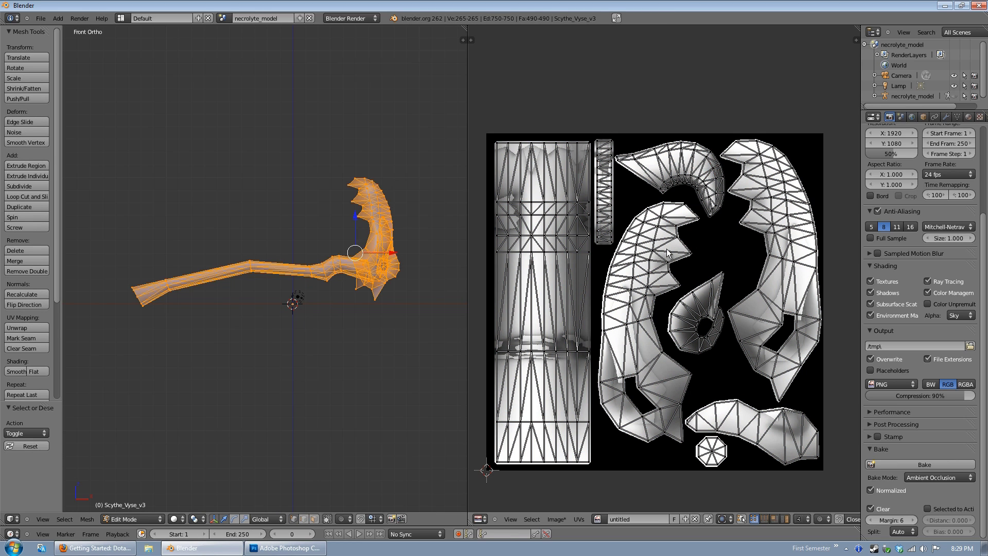
key(Tab)
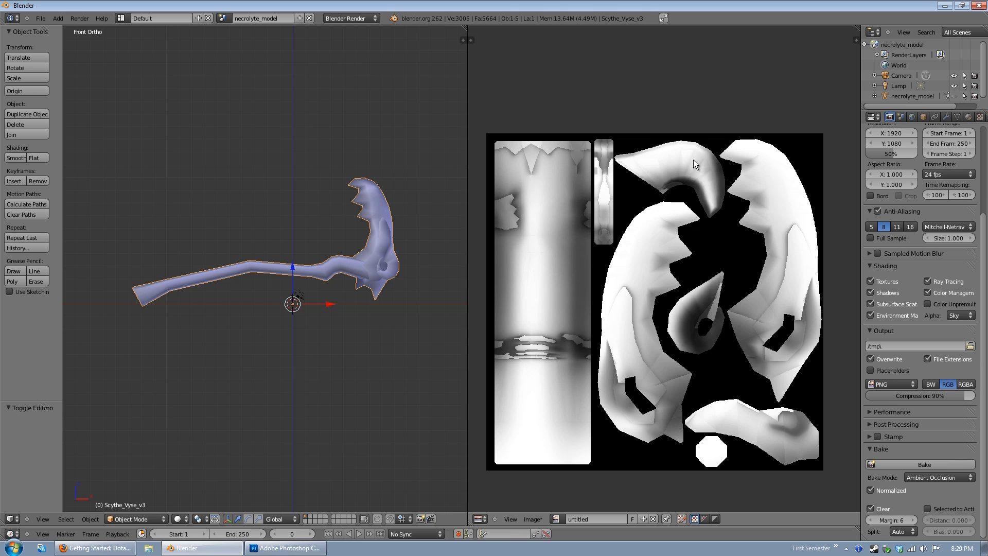
scroll(693, 147, down, 3)
key(Tab)
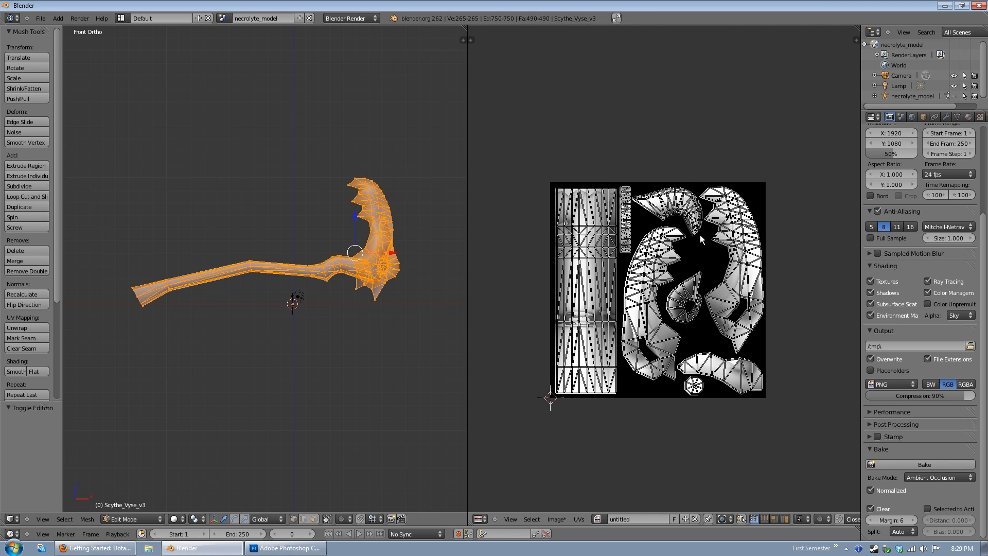
key(a)
scroll(709, 244, up, 2)
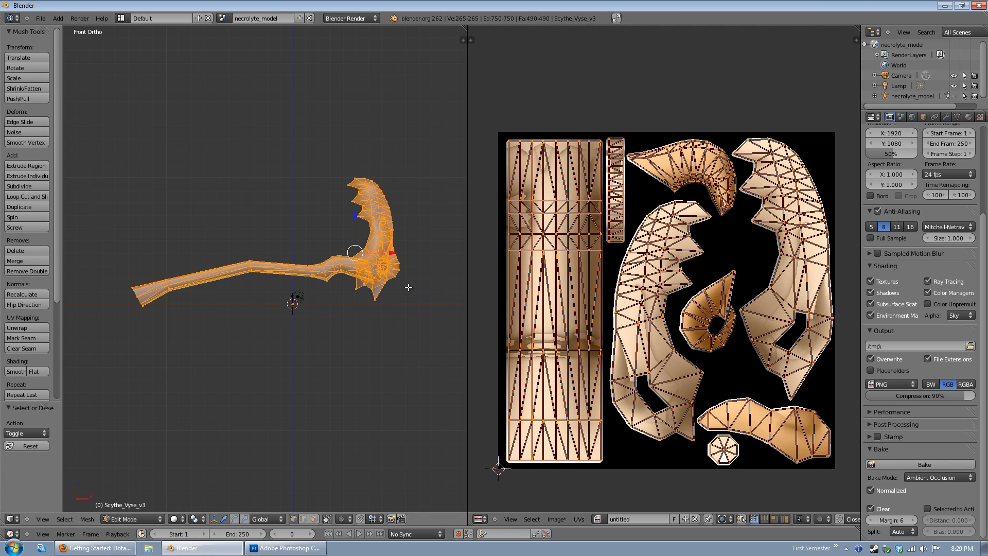
scroll(742, 260, down, 1)
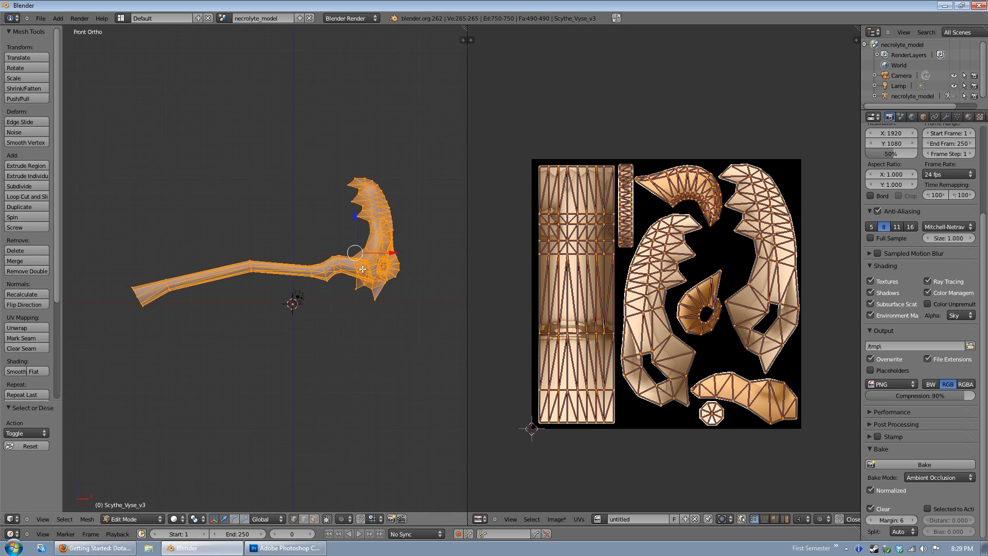
shift+middle_drag(363, 268, 368, 276)
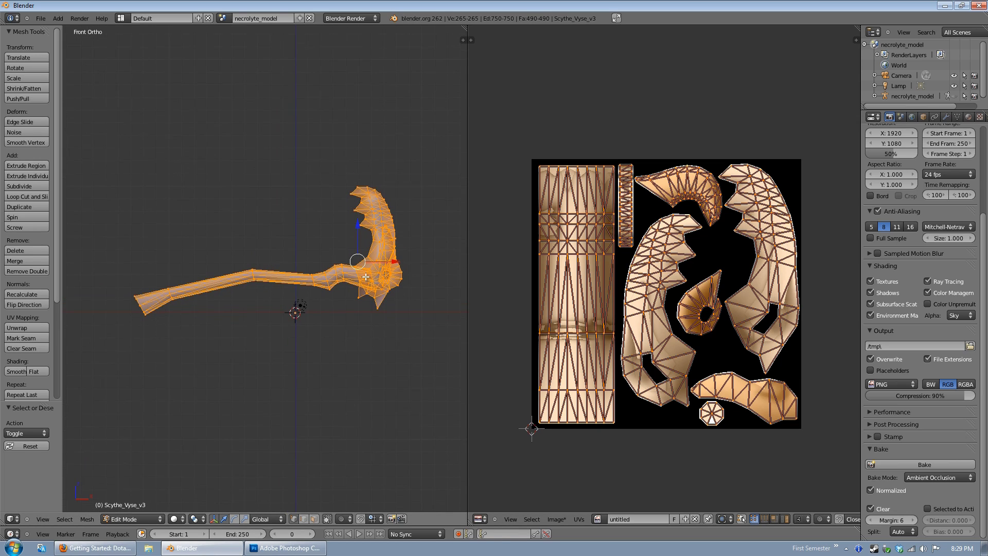
click(555, 520)
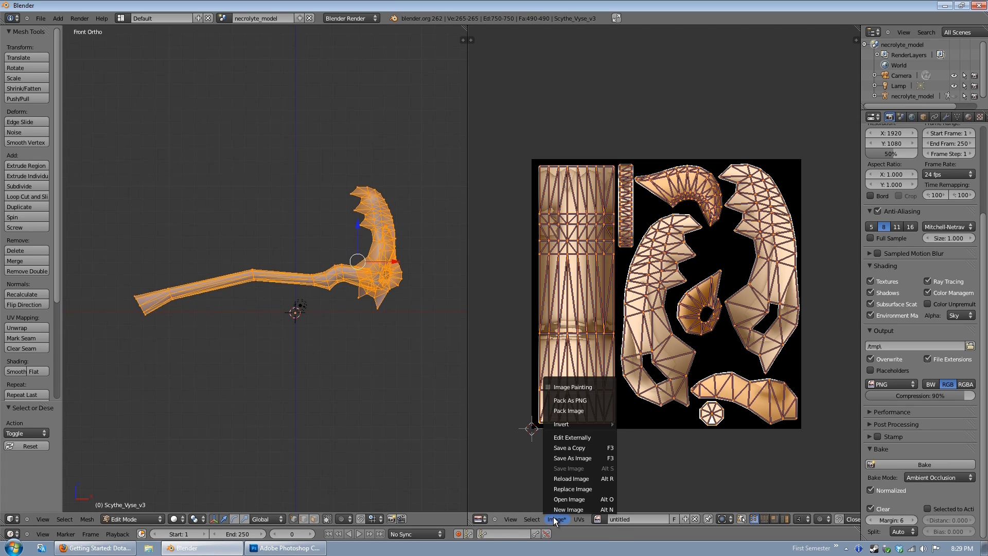
click(586, 458)
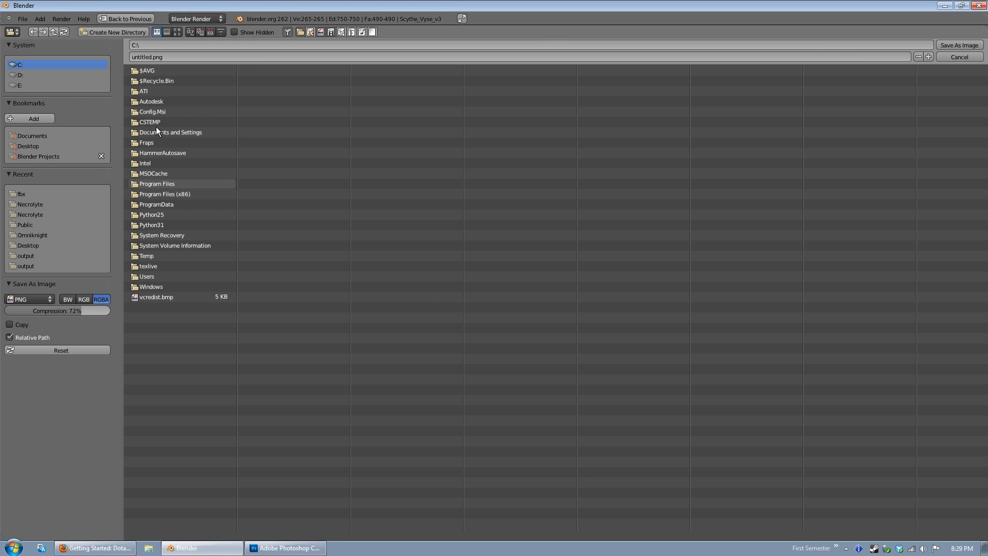
click(45, 295)
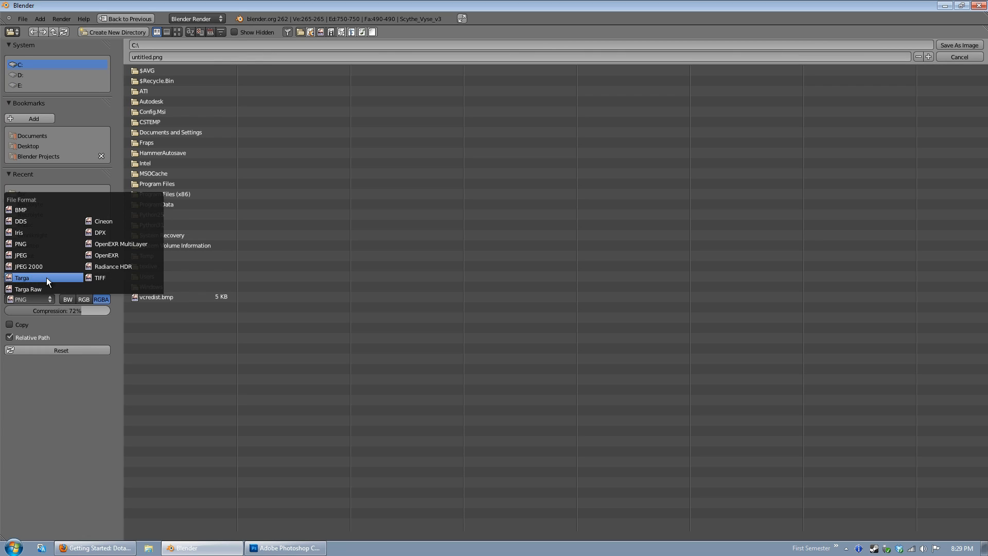
click(27, 278)
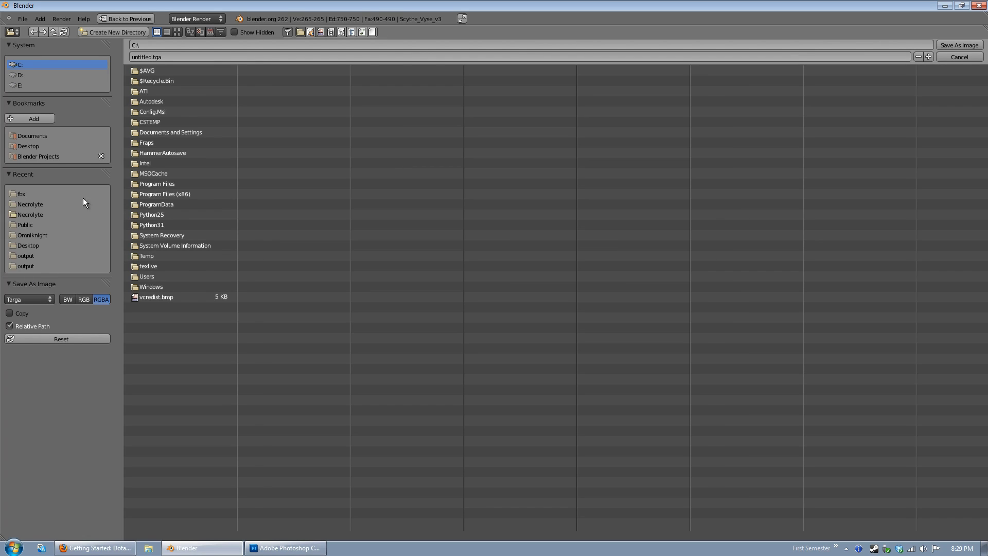
click(960, 57)
Export the scythe's UV layout as a 1024 × 1024 PNG image.
click(579, 519)
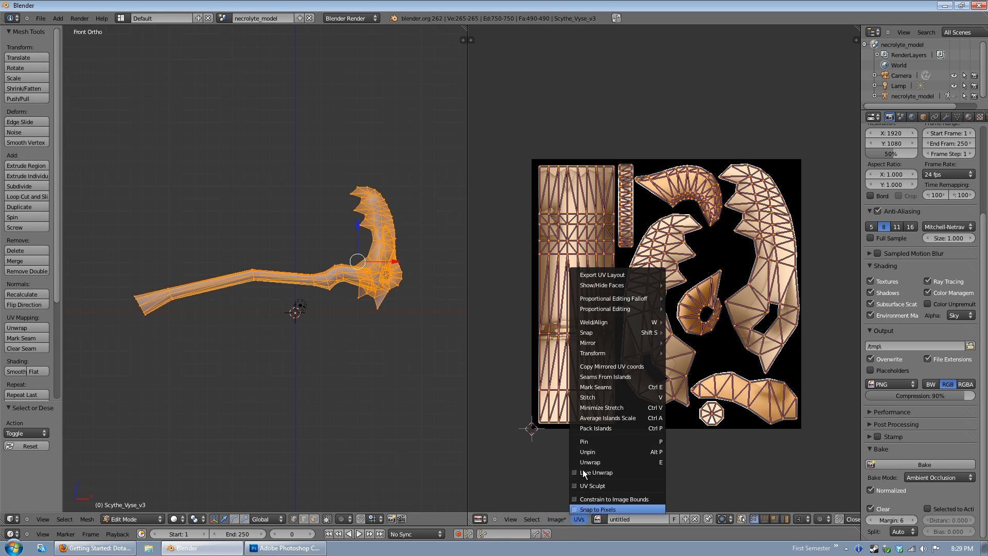
click(603, 275)
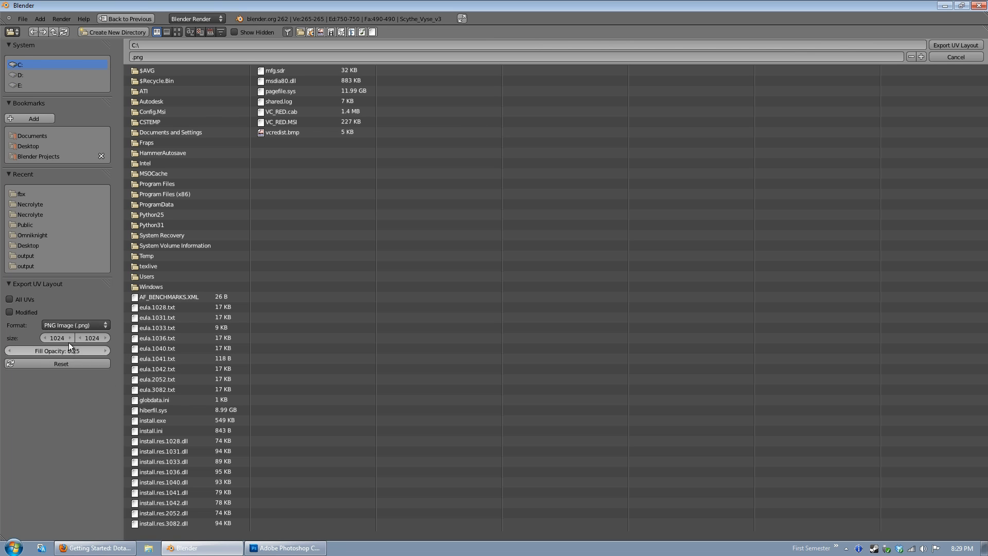
click(963, 45)
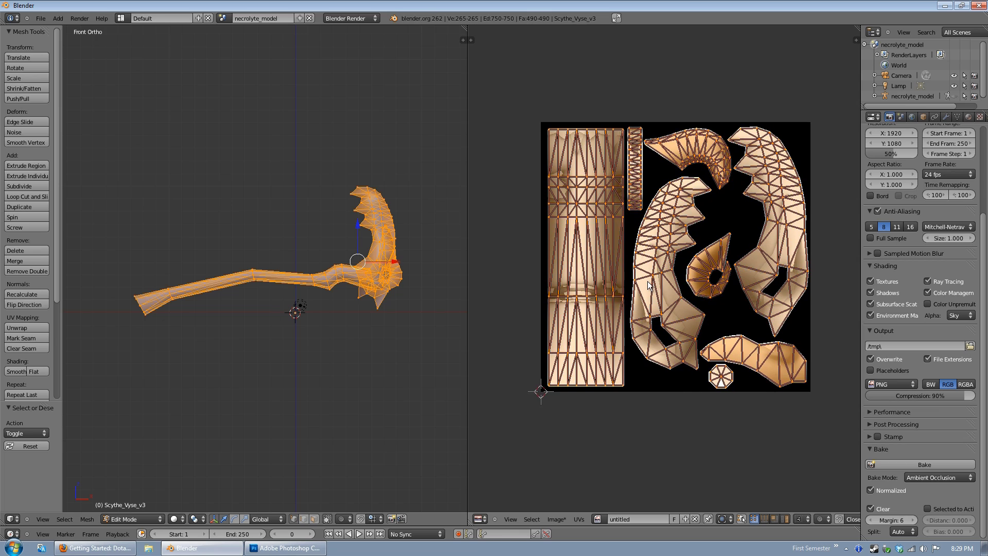
scroll(658, 276, up, 1)
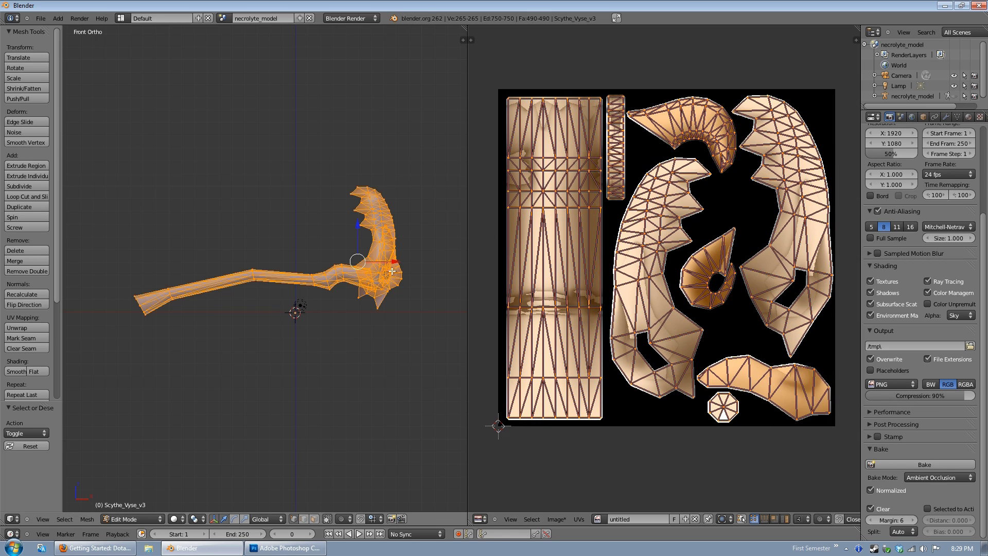
shift+middle_drag(388, 275, 377, 256)
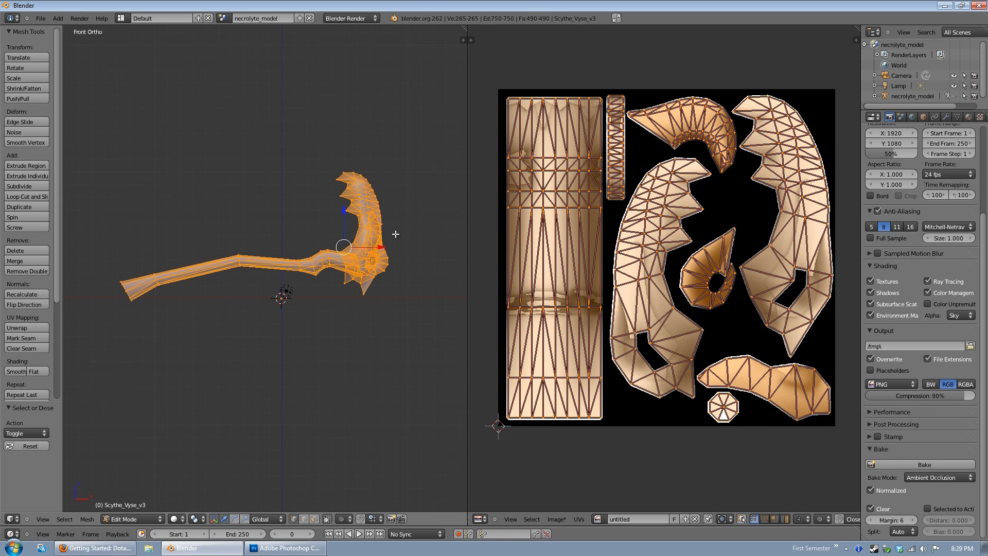
scroll(380, 243, down, 1)
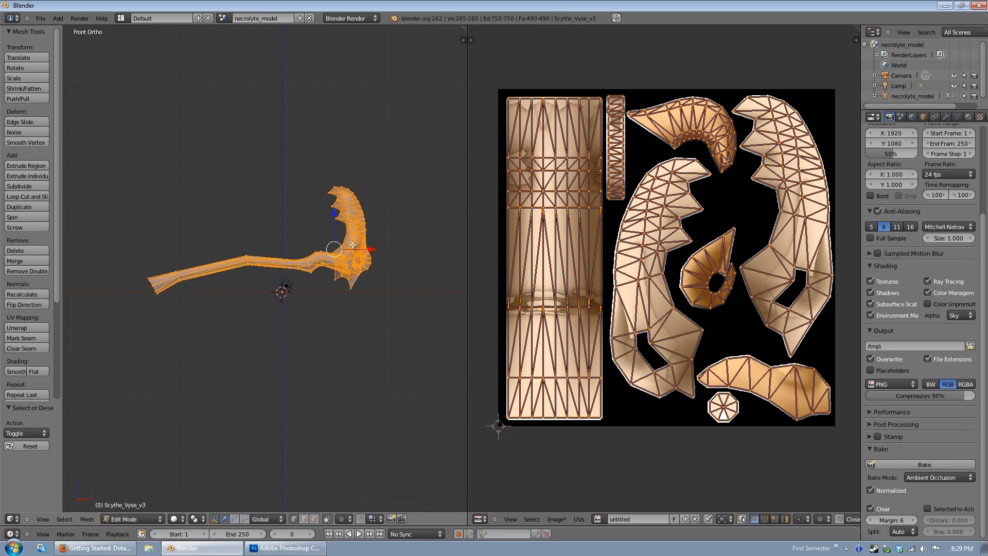
scroll(353, 245, down, 1)
scroll(354, 320, up, 2)
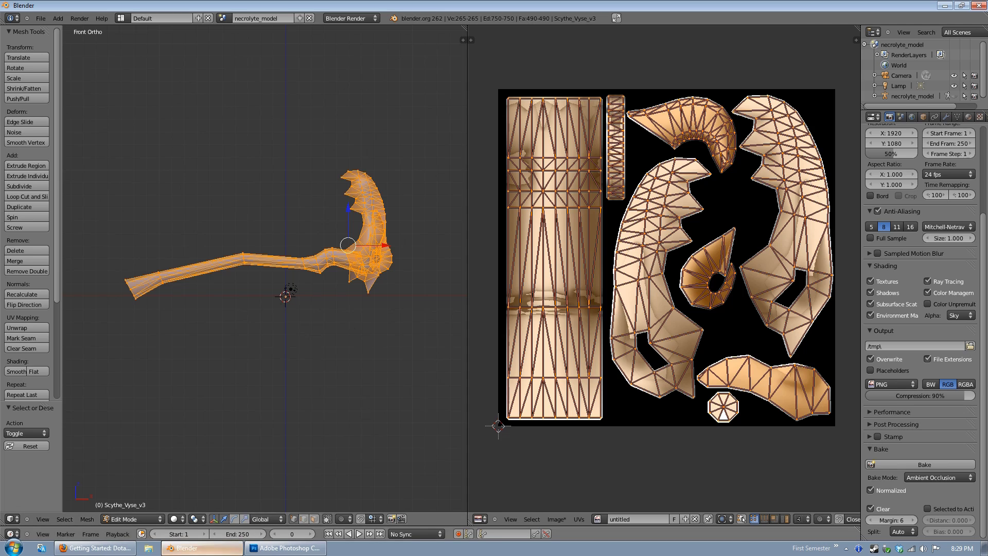
Go to the Necrolyte folder under Blender Projects and Dota 2, and open the AO texture in Photoshop.
click(203, 548)
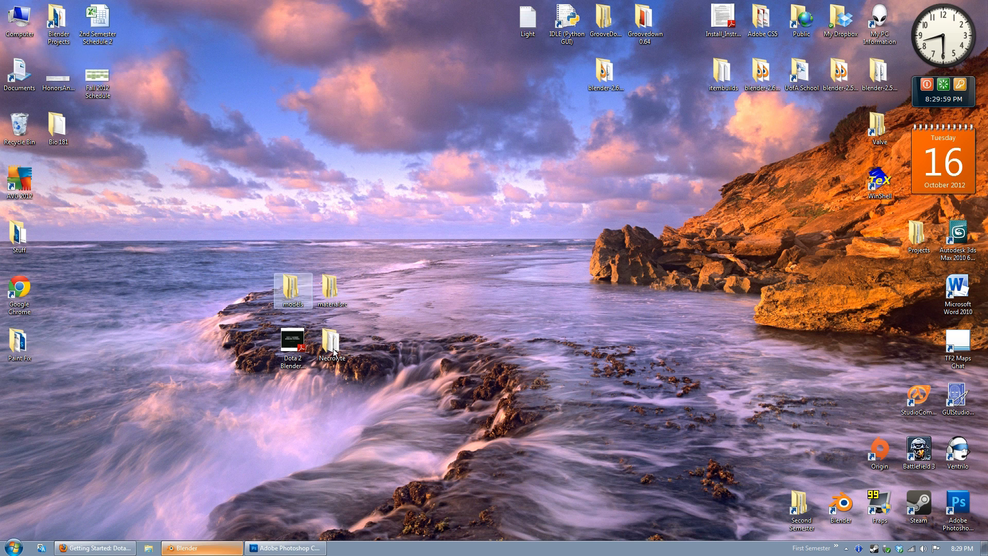
click(846, 26)
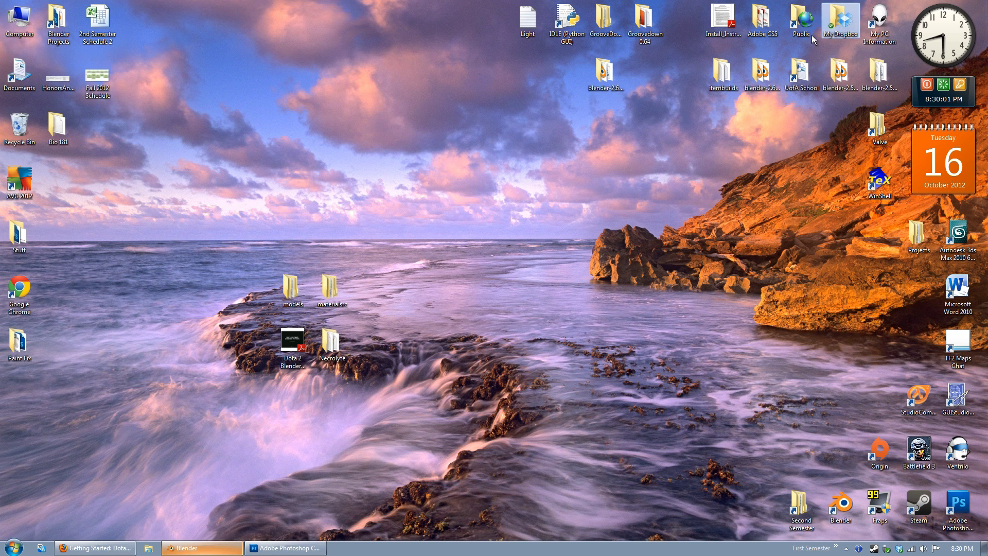
double_click(58, 23)
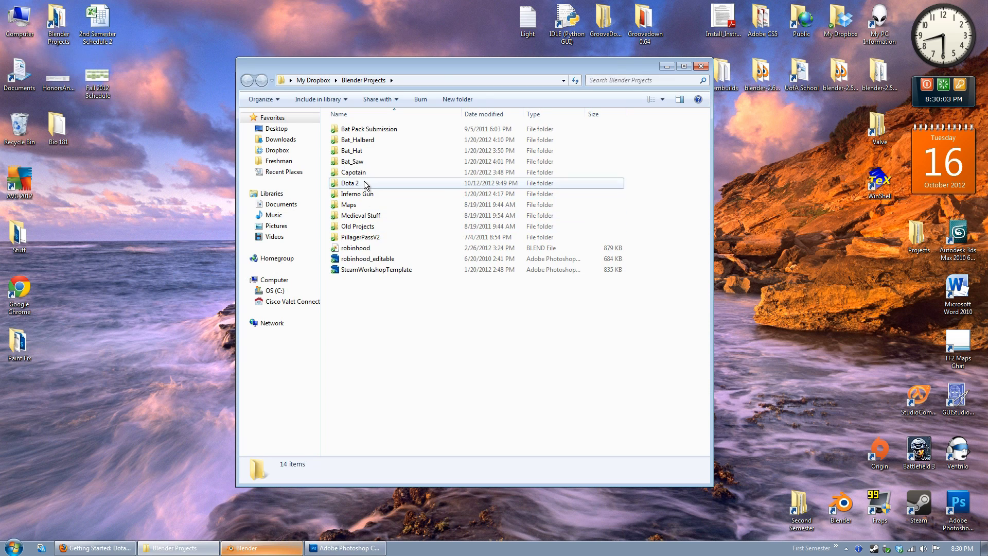
double_click(354, 184)
double_click(360, 129)
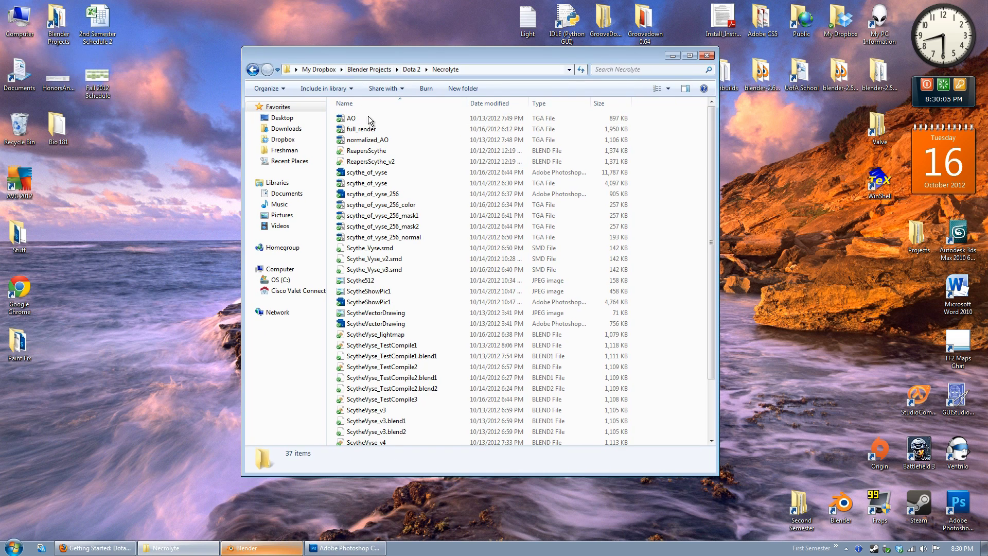
double_click(366, 119)
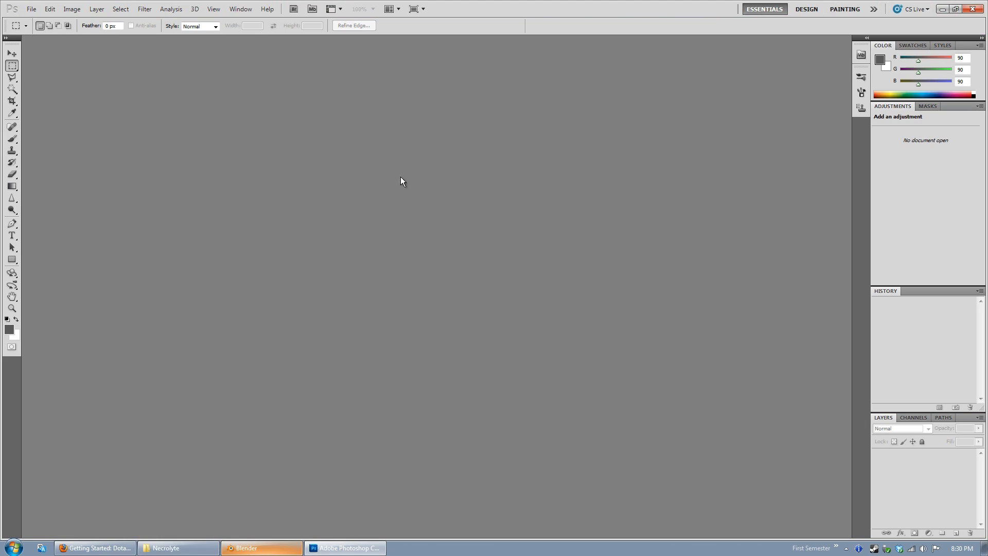
Preview the UV image from the Necrolyte folder and open it in Photoshop as a separate document.
click(160, 550)
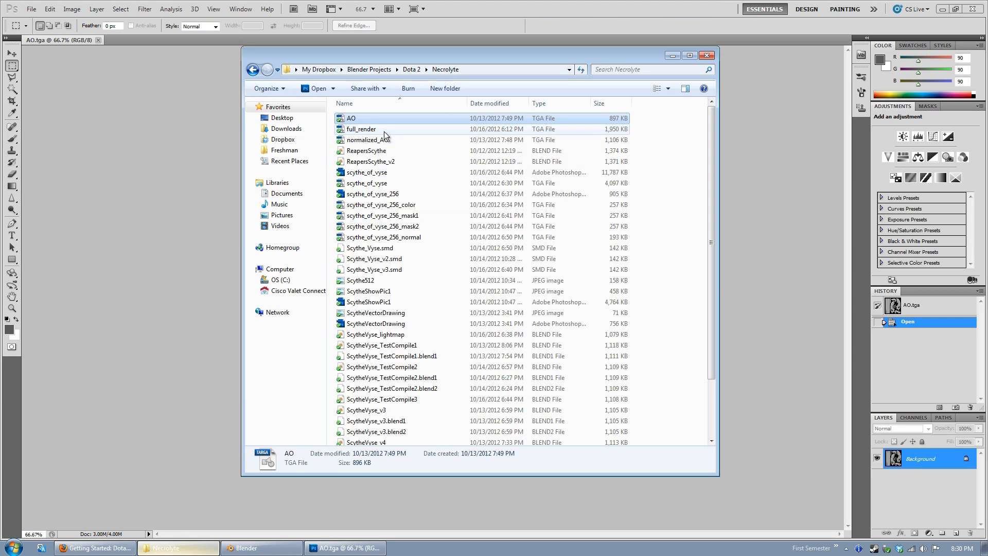
scroll(387, 288, down, 3)
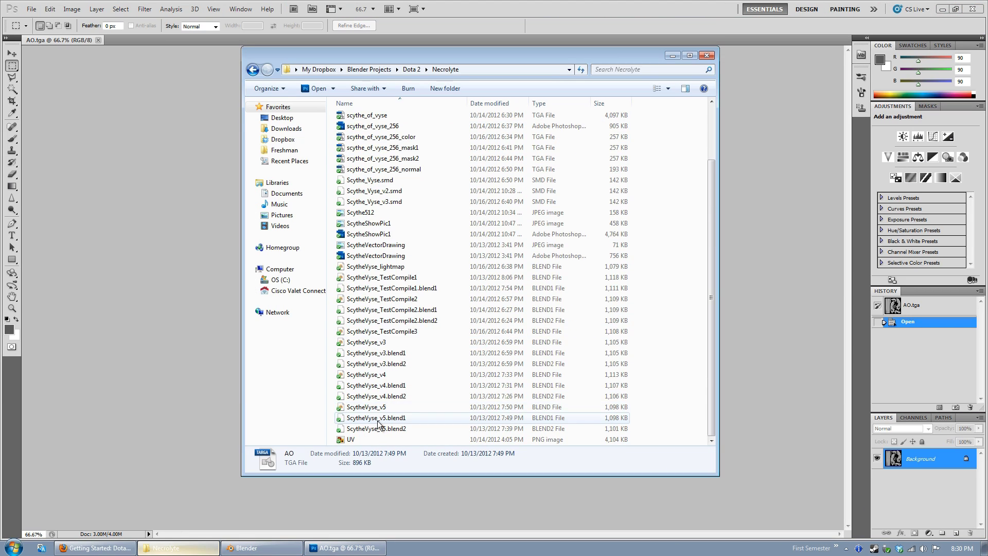
double_click(373, 438)
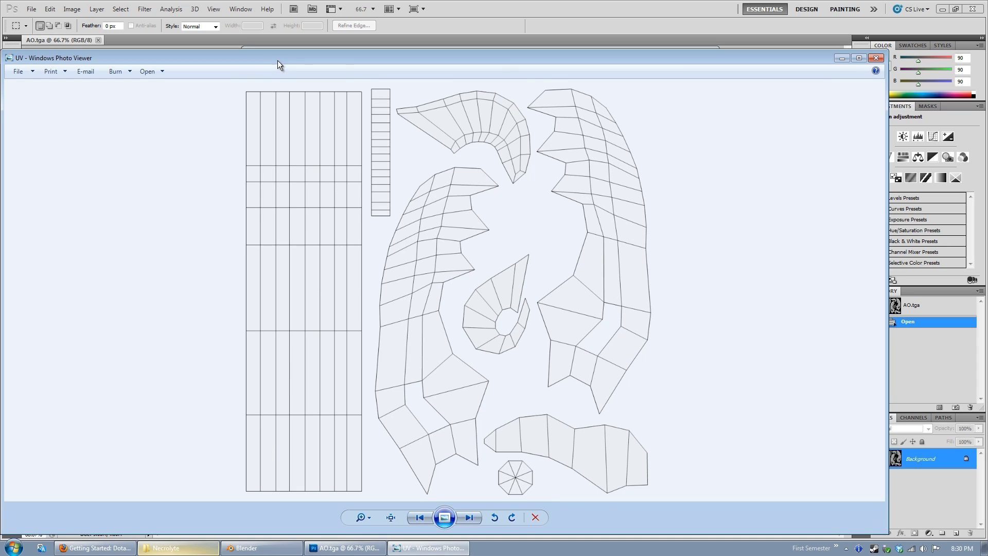
click(870, 59)
drag(375, 439, 140, 41)
Copy the entire UV.png canvas and paste it as a new layer over the ambient occlusion in AO.tga.
click(80, 39)
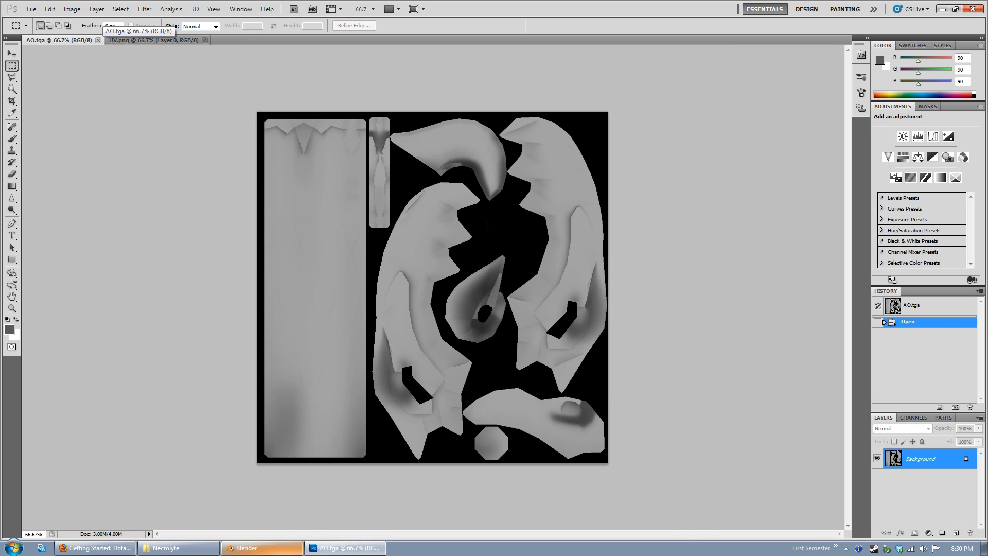
click(173, 40)
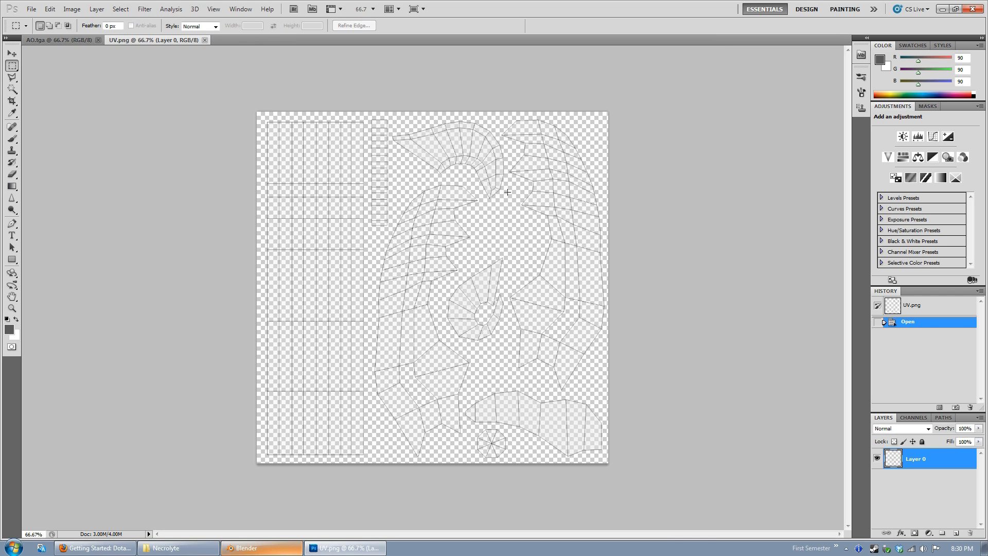
key(ctrl+a)
key(ctrl+c)
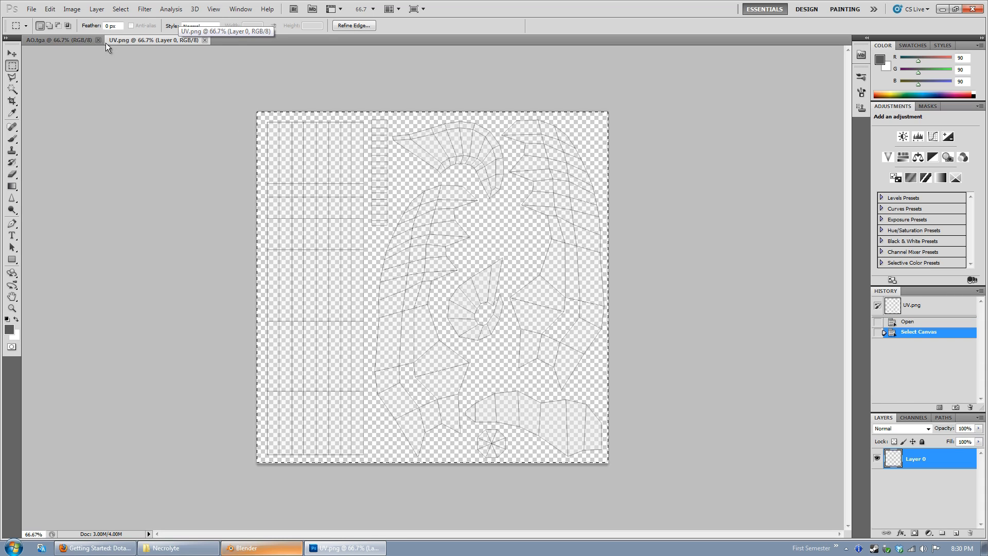
click(65, 38)
key(ctrl+v)
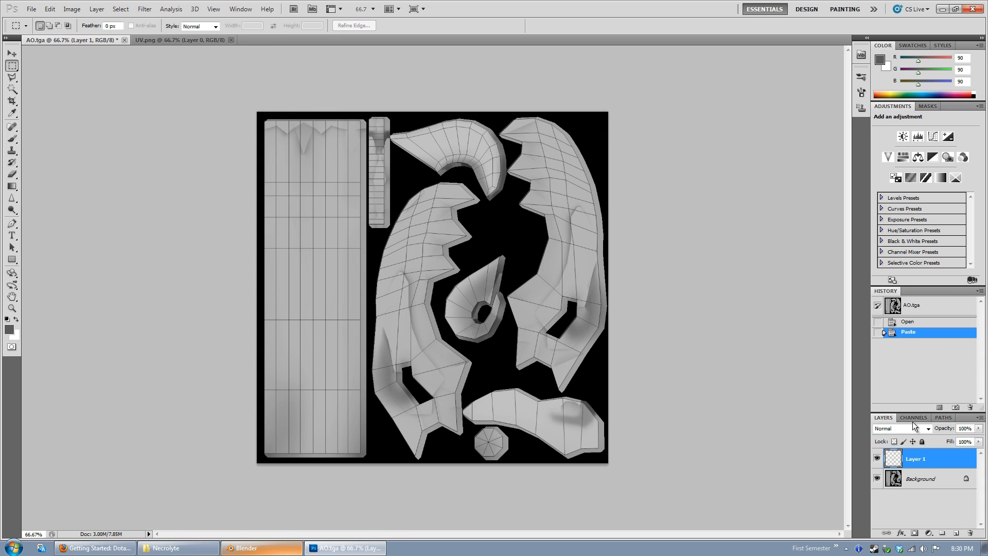
Try Screen blending on the pasted UV layer, set it to Overlay instead, and compare the texture with the layer hidden and shown.
click(912, 428)
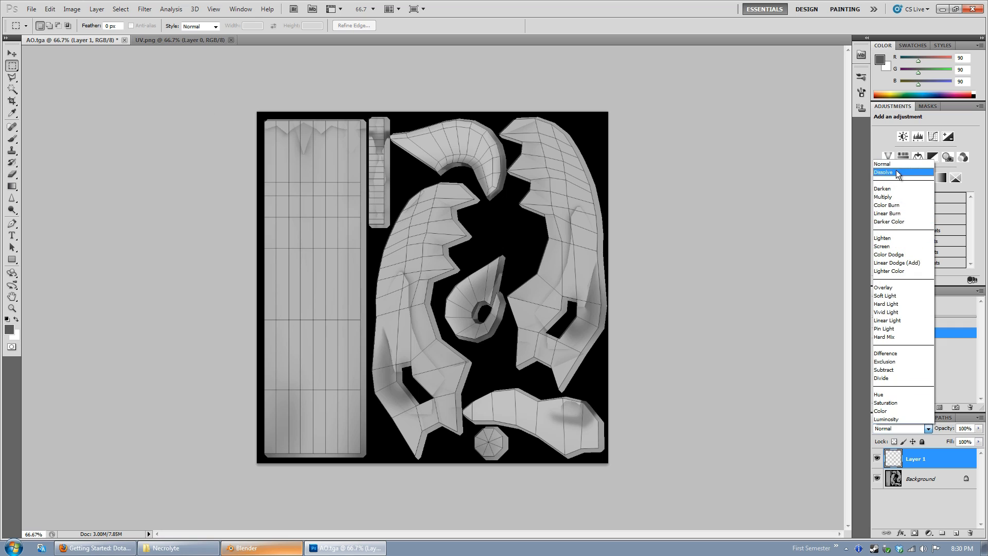
click(896, 246)
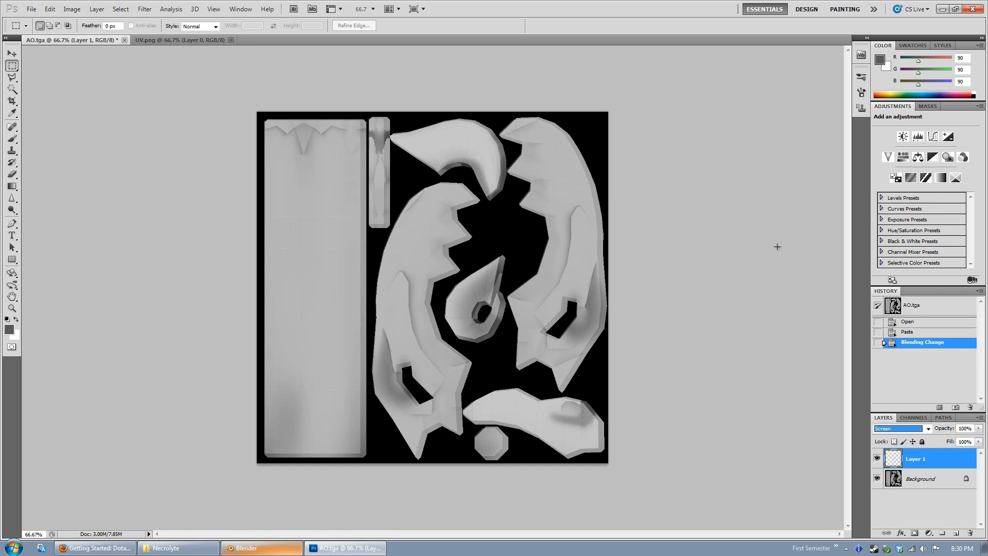
click(928, 429)
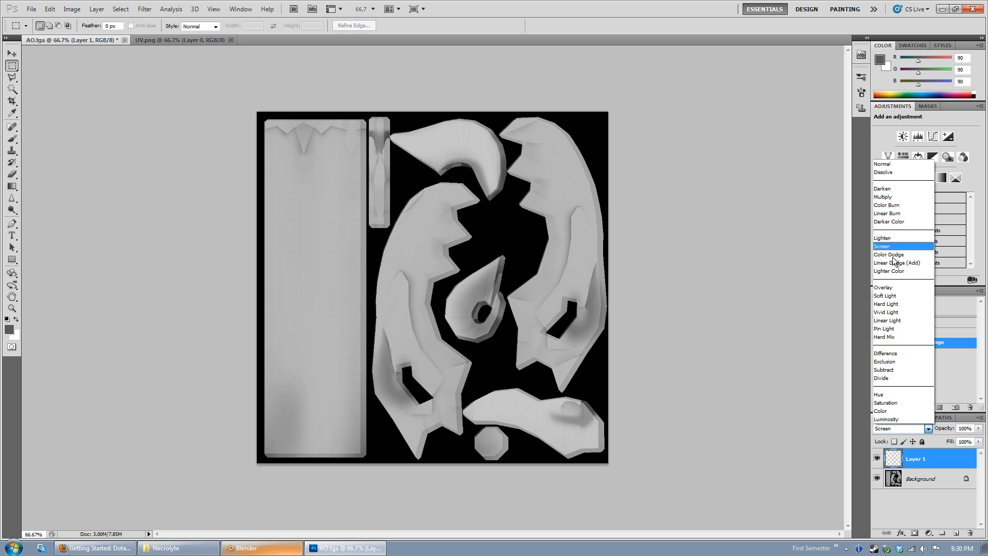
click(883, 287)
key(v)
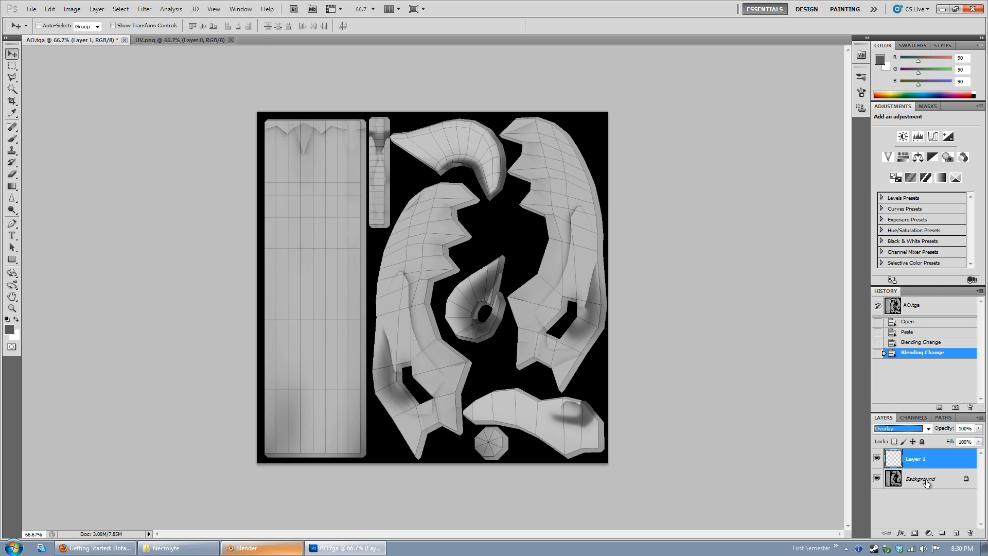
click(877, 459)
click(877, 459)
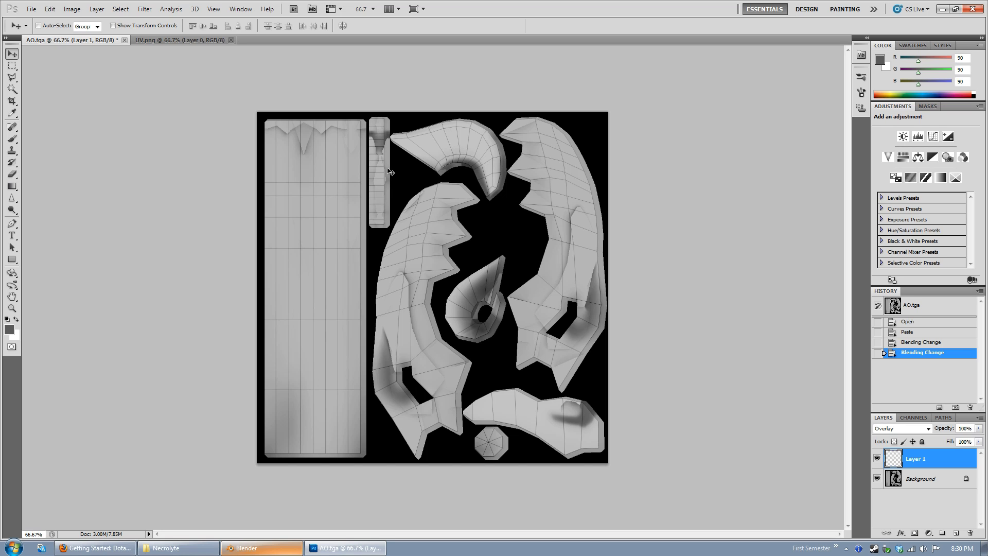
Switch to Firefox and open the Texture Guide from the Dota Workshop requirements page for Necrolyte.
click(124, 542)
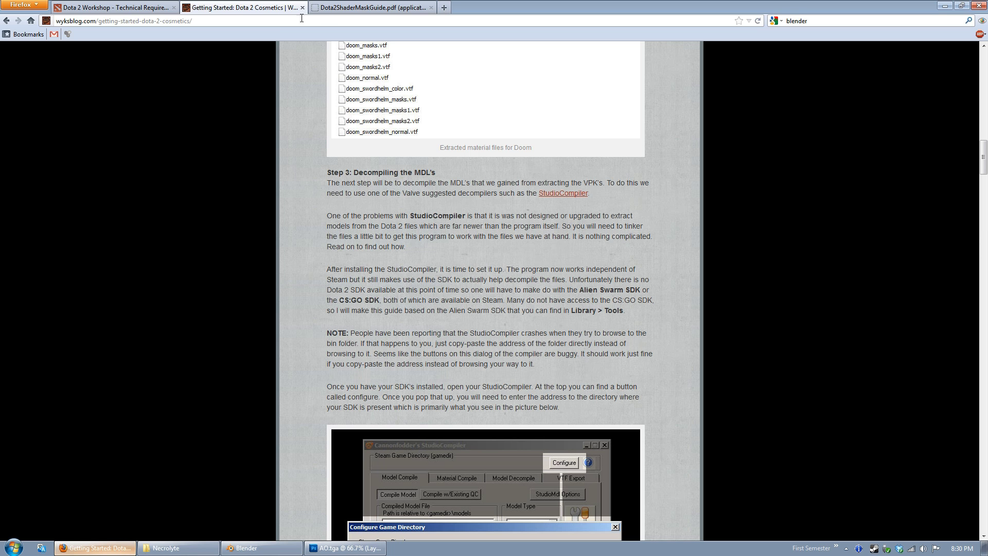
click(344, 6)
click(124, 7)
scroll(397, 271, up, 7)
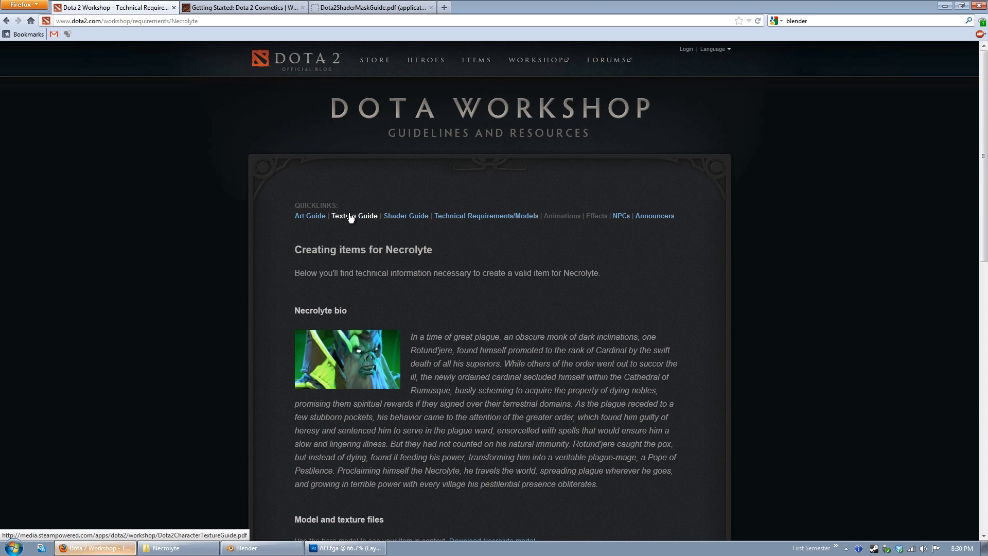
click(353, 217)
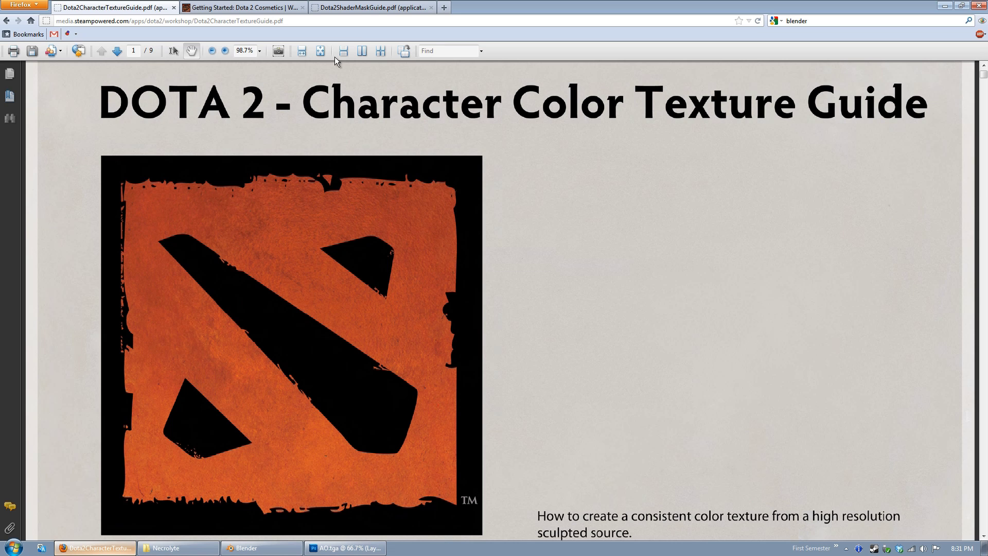
Fit whole pages to the window and read through the character color texture guide, from Defining Color to Graphic Patterns.
click(320, 50)
scroll(474, 324, down, 6)
scroll(496, 308, up, 3)
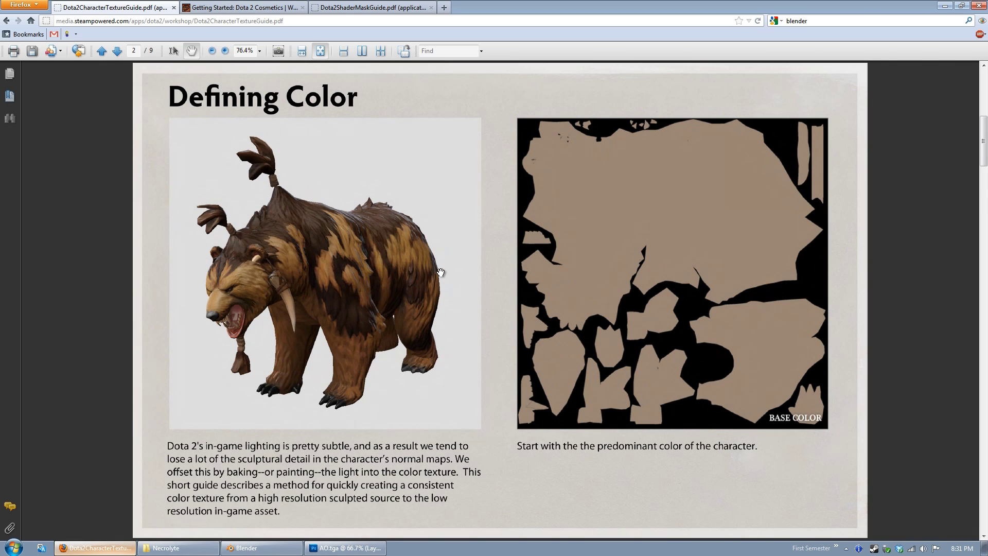
scroll(442, 265, down, 4)
scroll(446, 260, down, 6)
scroll(479, 283, down, 1)
scroll(448, 278, up, 1)
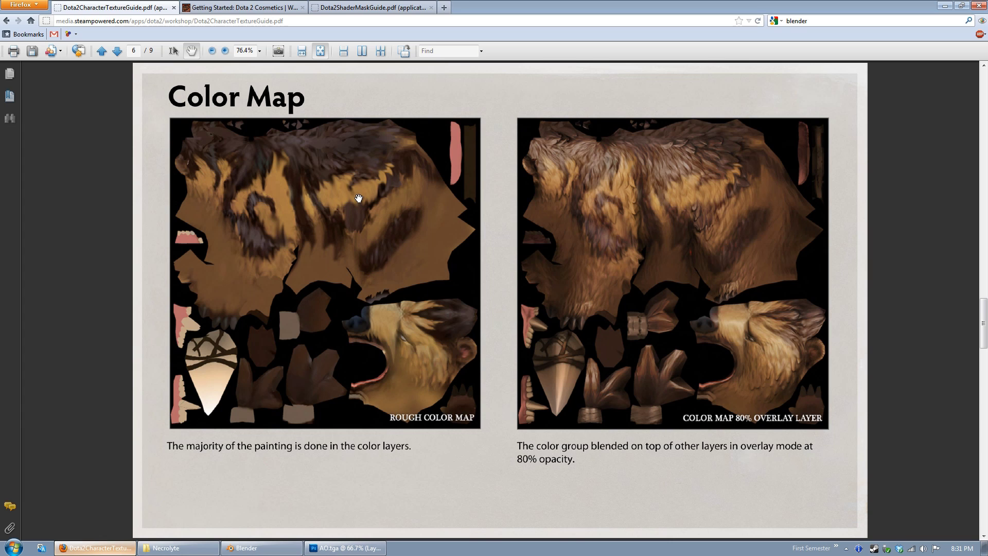
scroll(299, 187, down, 2)
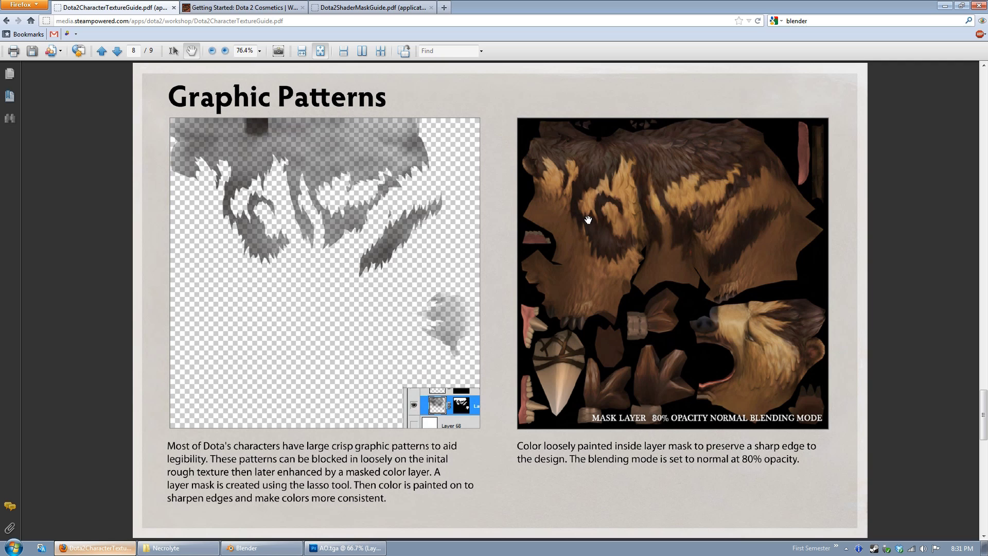
Return to Photoshop, hide the UV layer in AO.tga, and open the scythe_of_vyse Photoshop file from the Necrolyte folder.
click(345, 548)
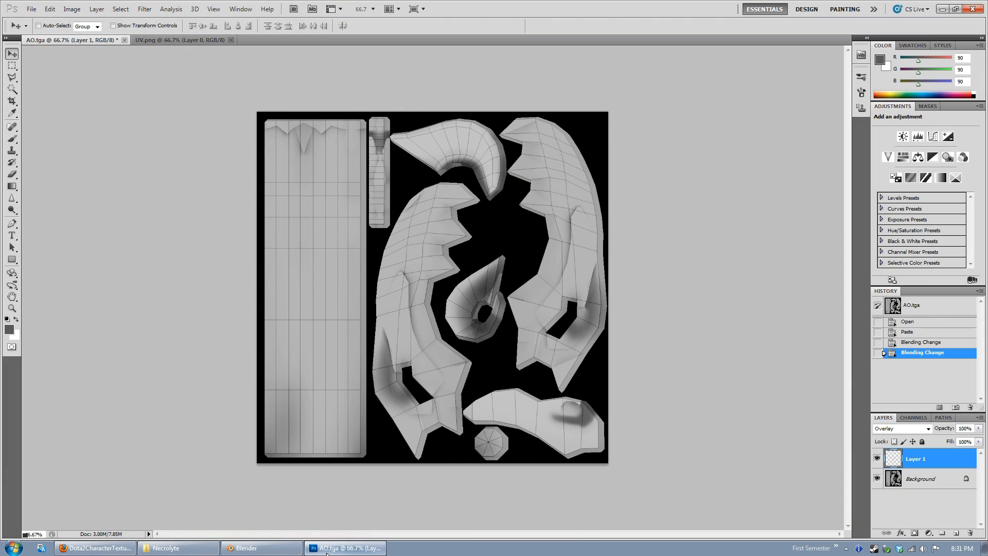
click(876, 459)
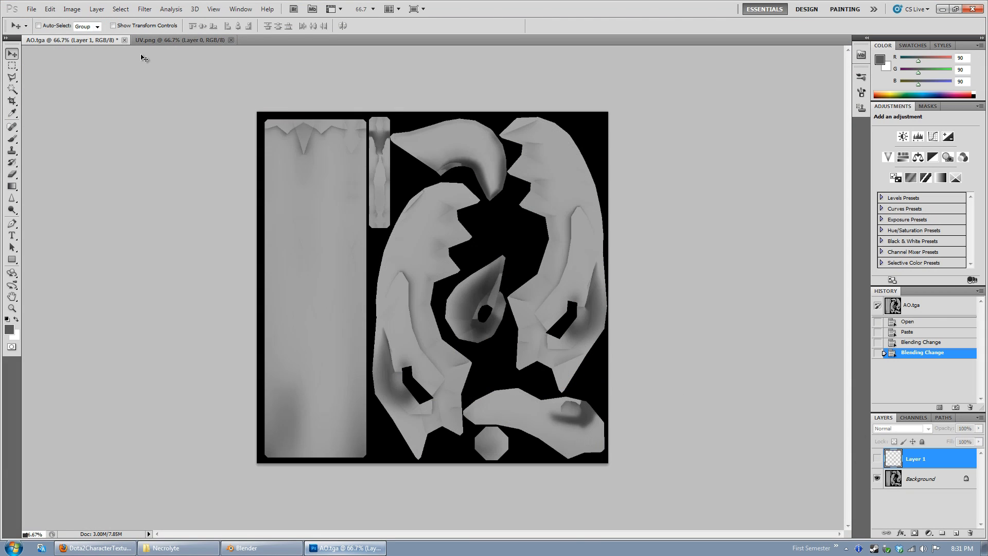
click(178, 548)
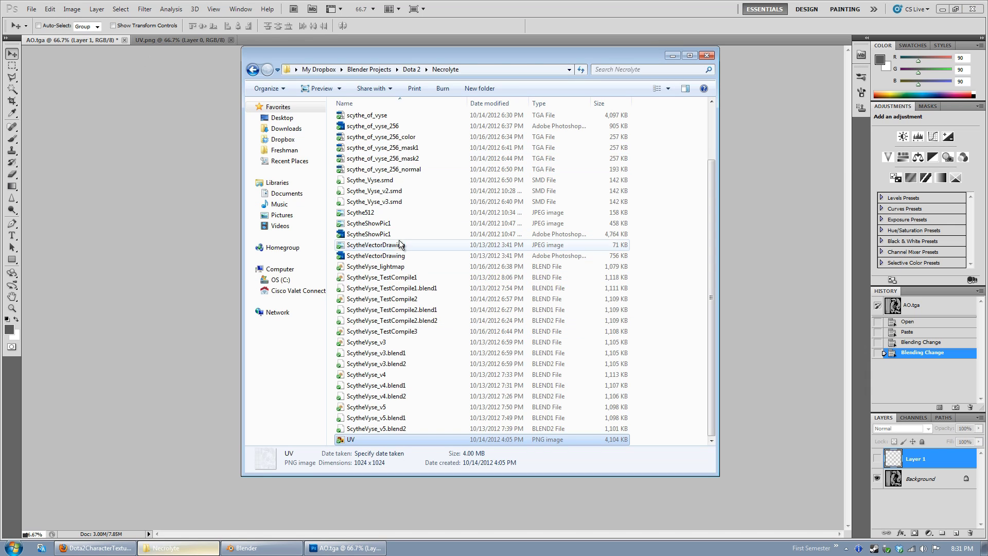
scroll(408, 134, up, 2)
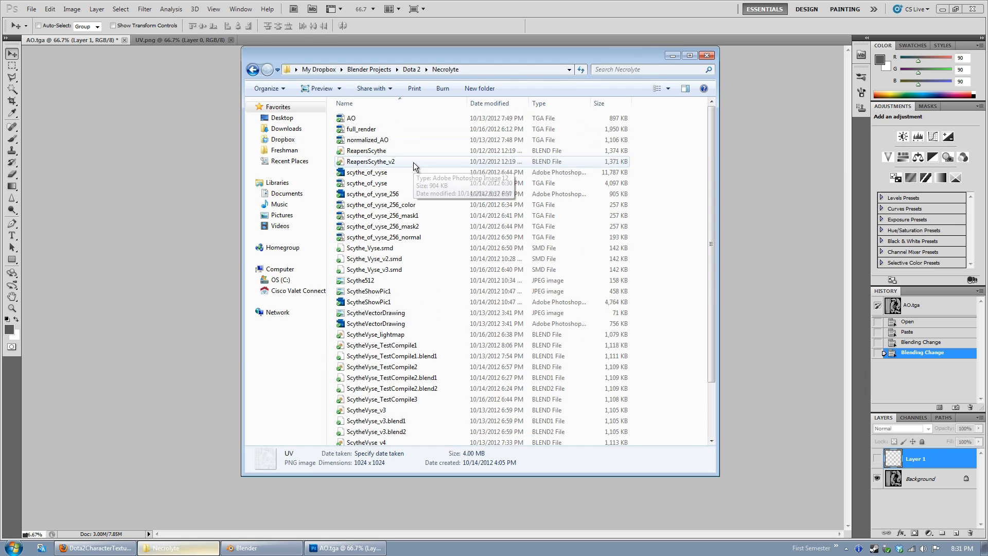
double_click(367, 173)
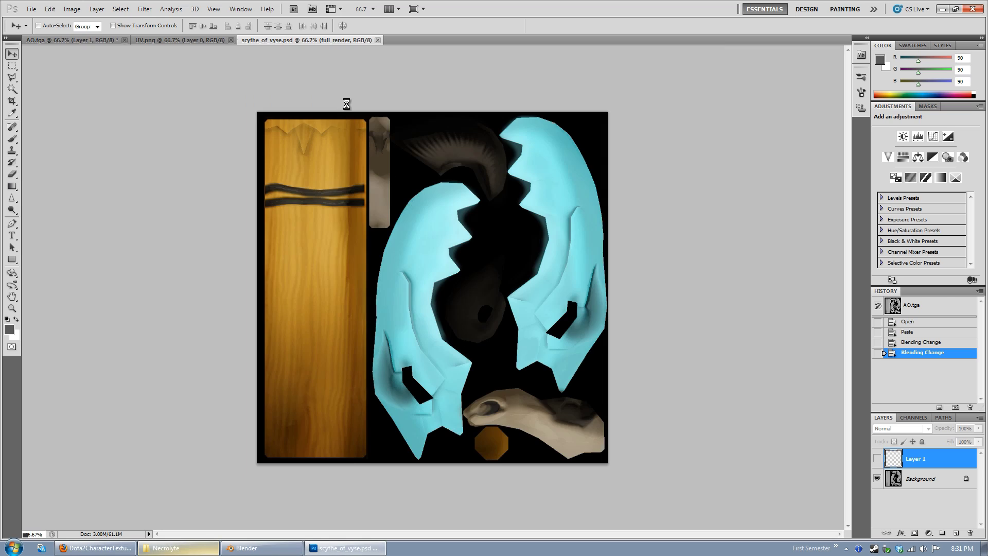
Hide the full_render layer in scythe_of_vyse.psd and look through the document's layer stack.
click(877, 479)
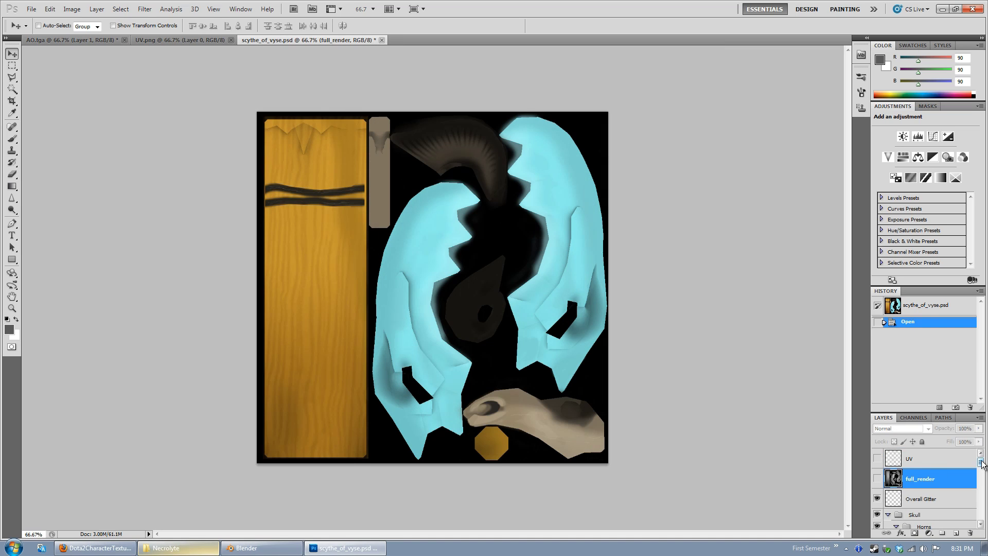
click(981, 519)
scroll(948, 470, up, 5)
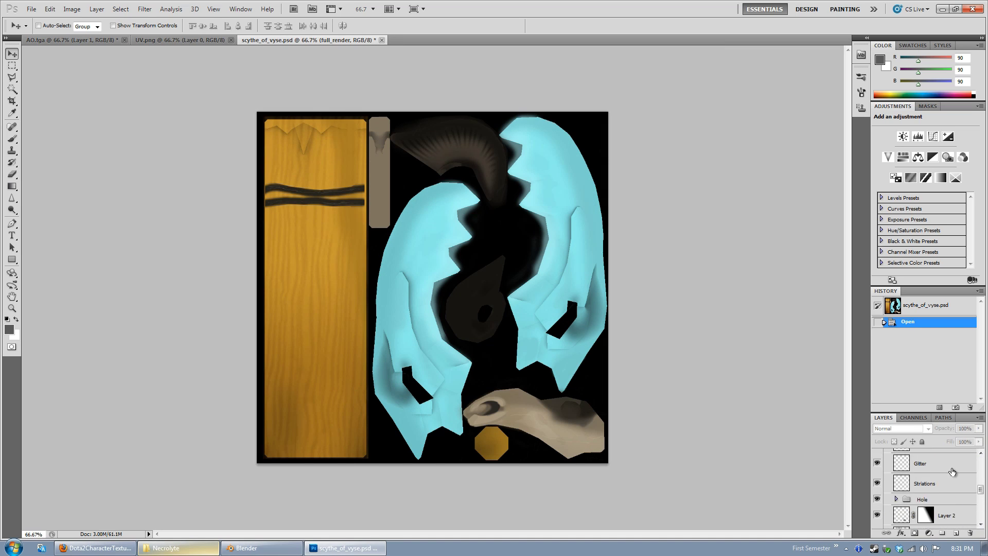
scroll(948, 470, up, 5)
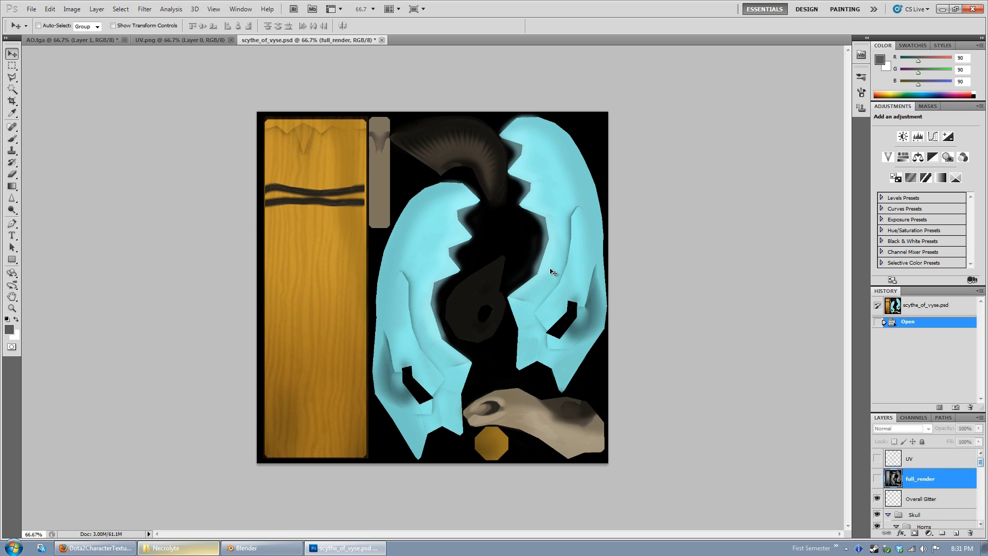
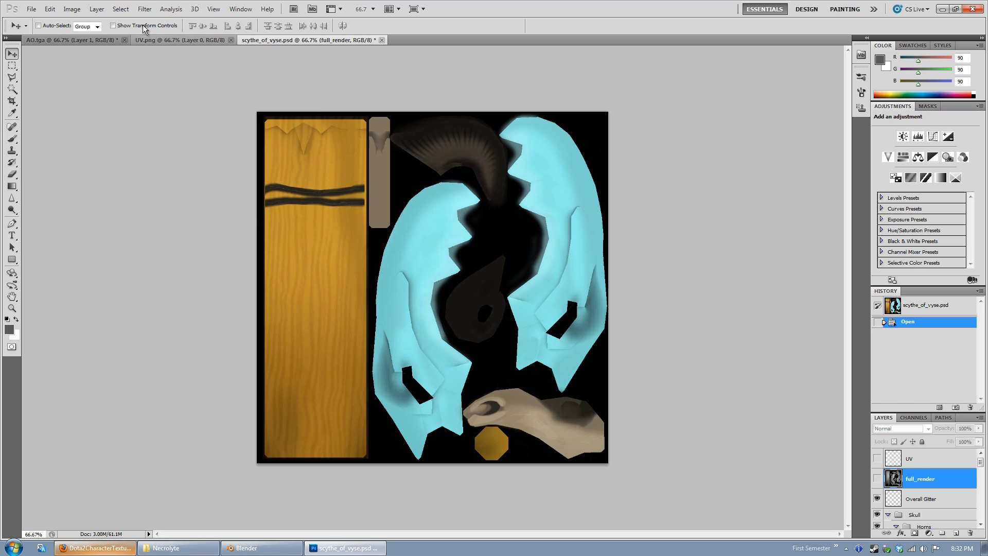
Check for the NVIDIA Tools filters, then review the Normal Map Filter section of NVIDIA's Texture Tools page in Firefox and return to Photoshop.
click(144, 8)
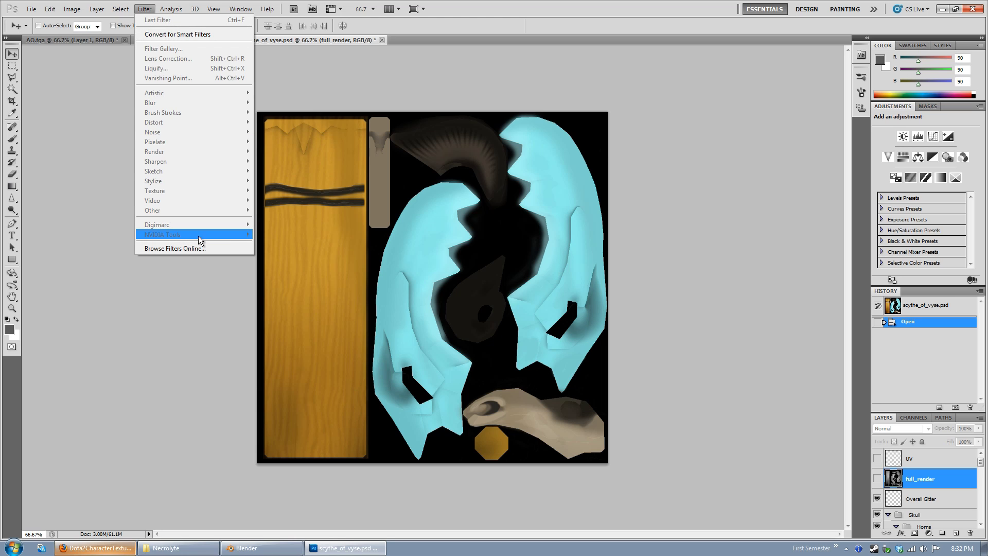
click(955, 467)
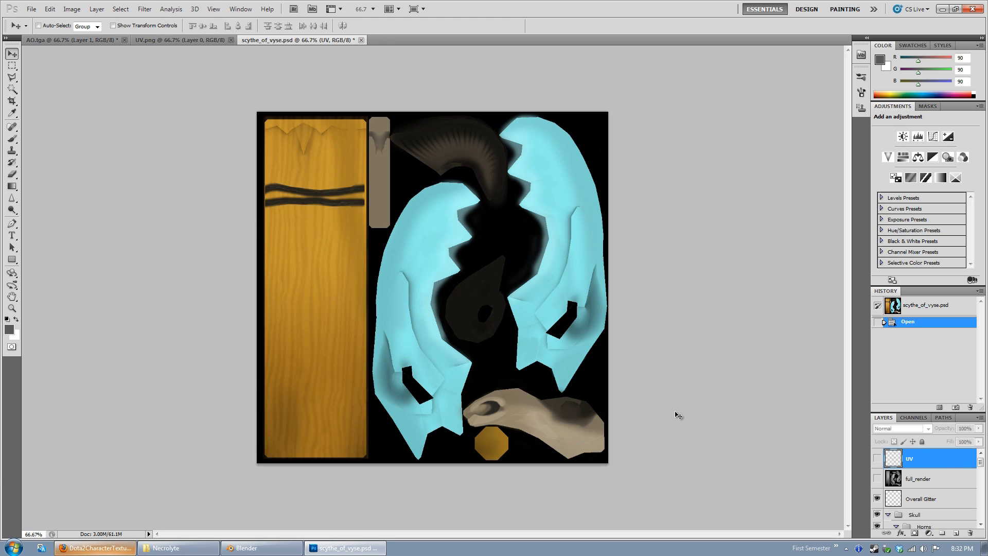
key(alt+Tab)
scroll(273, 217, down, 5)
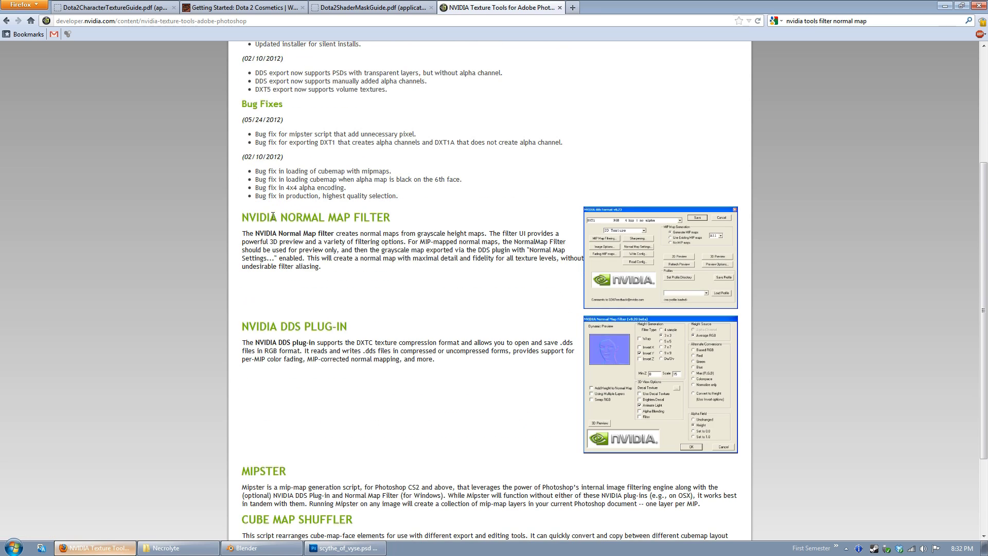
drag(393, 216, 234, 215)
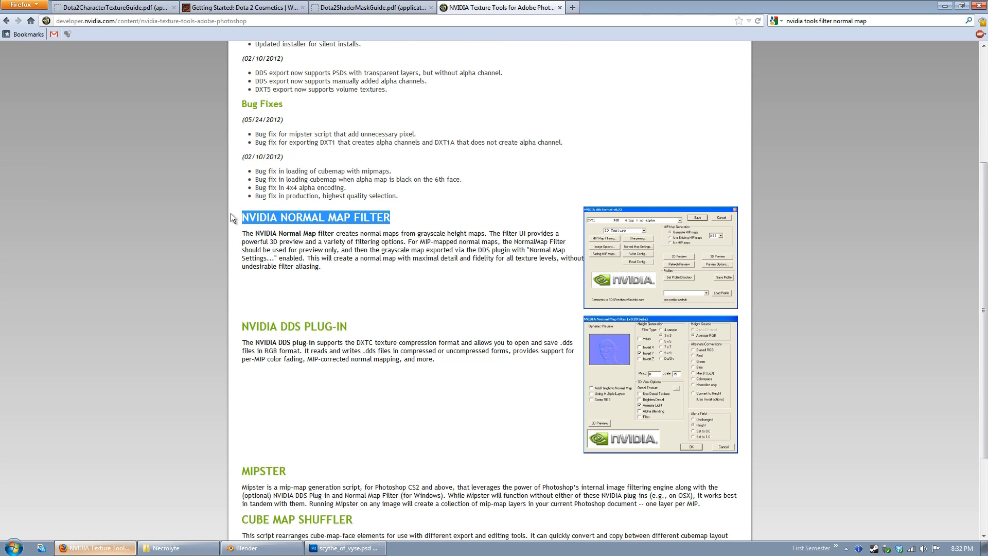
click(335, 233)
scroll(493, 256, down, 3)
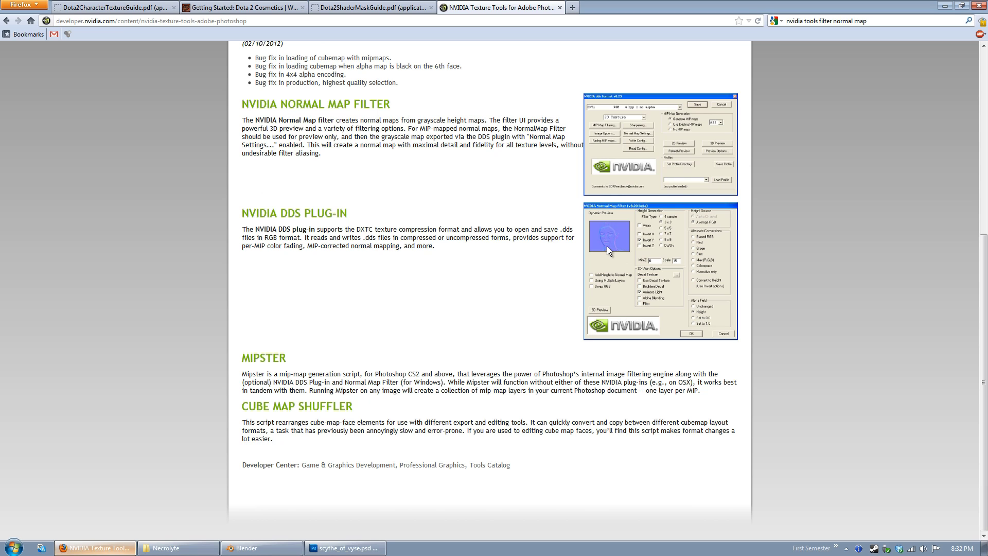
scroll(531, 276, up, 8)
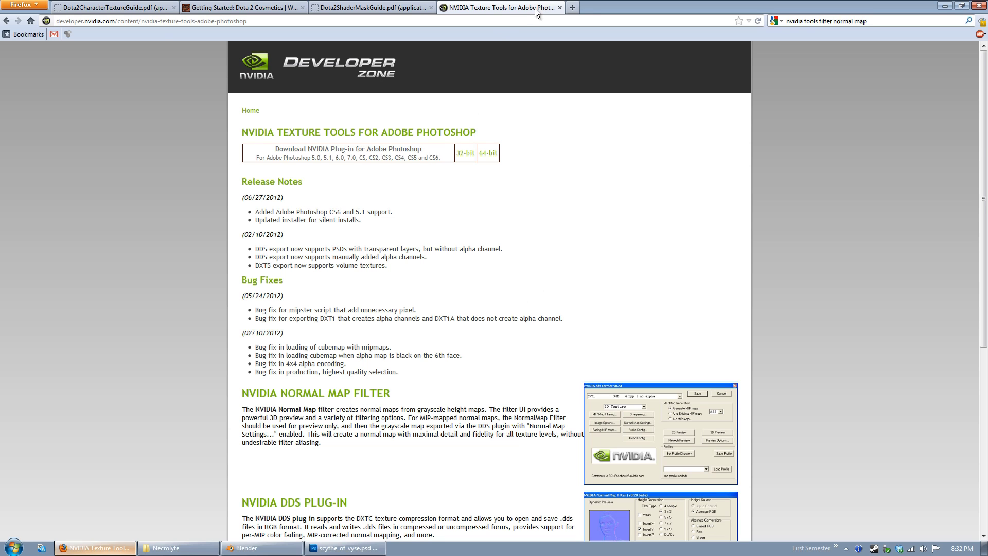
middle_click(519, 4)
key(alt+Tab)
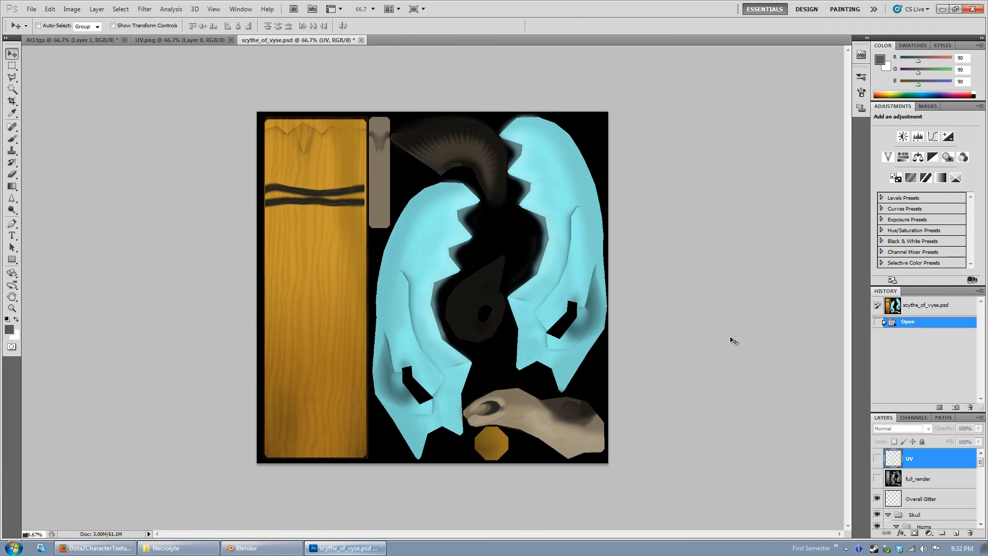
Flatten the scythe texture into a single background layer, discarding the hidden layers.
right_click(917, 459)
click(916, 452)
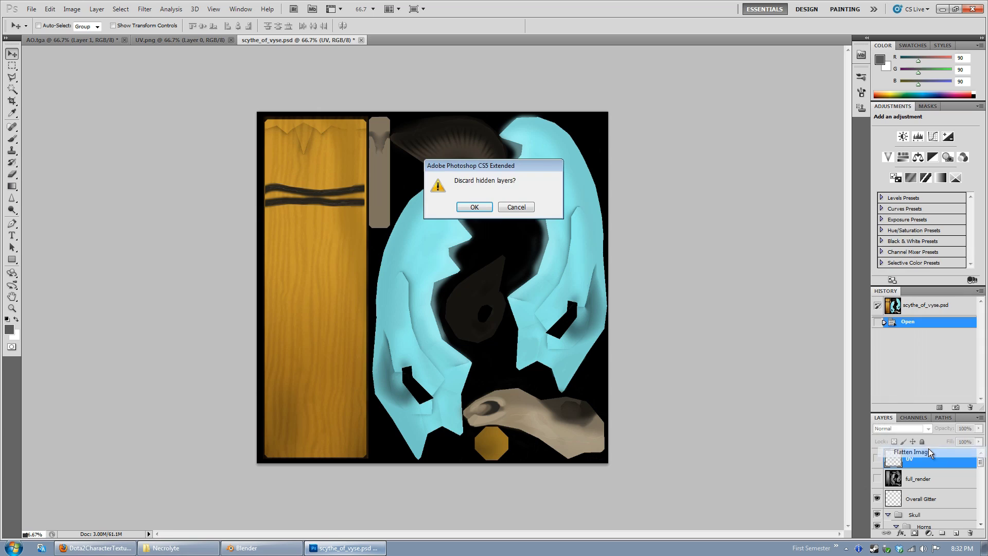
click(474, 207)
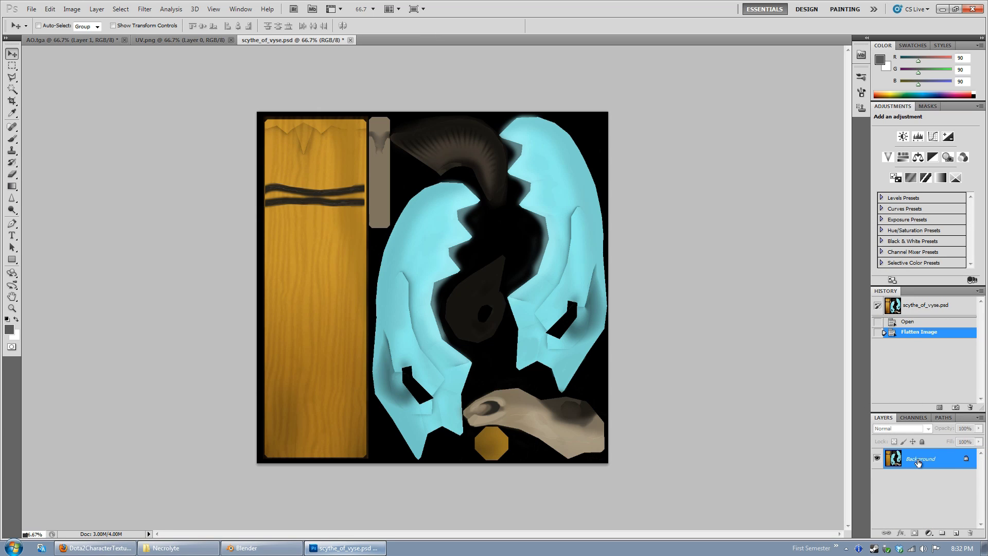
Open the NVIDIA Normal Map Filter for the flattened scythe texture.
click(145, 9)
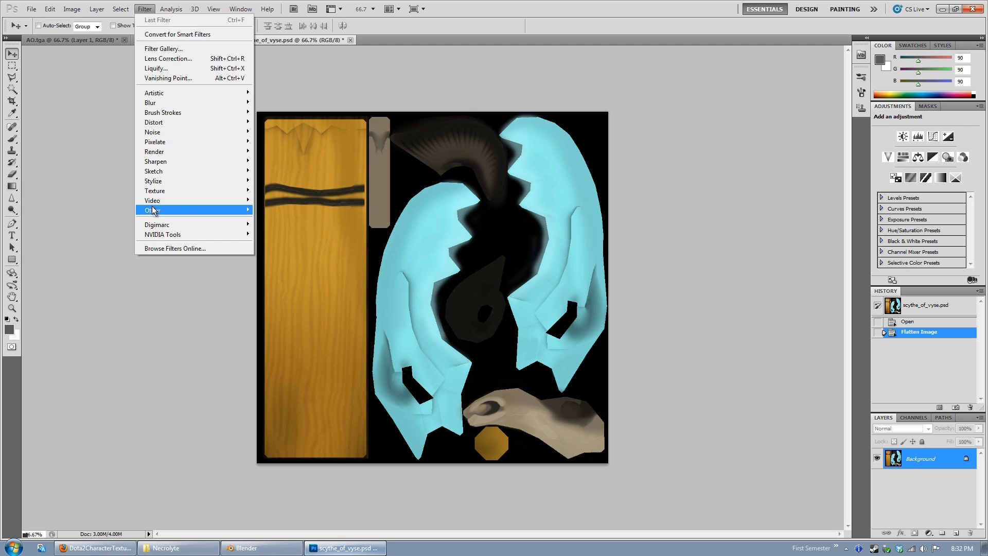
mouse_move(181, 238)
click(287, 235)
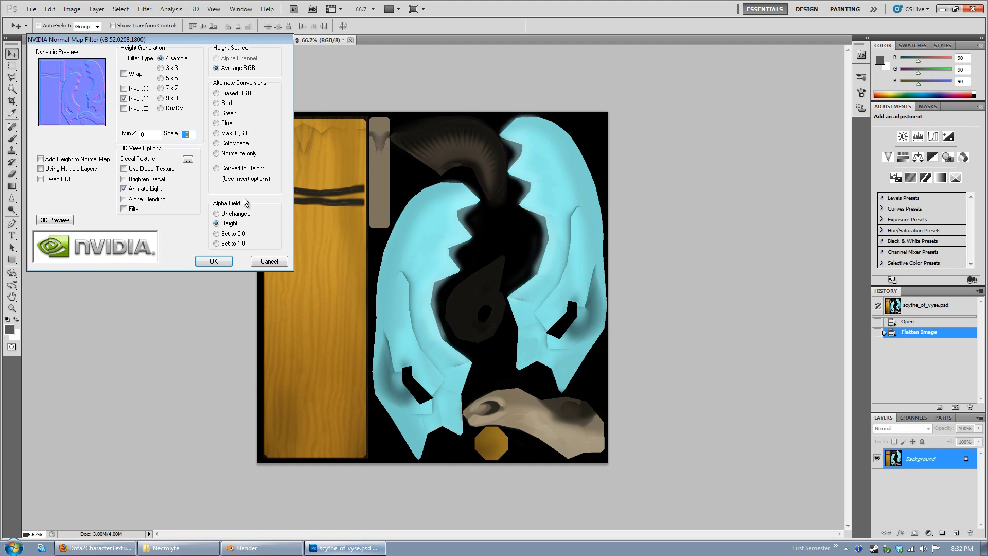
Apply the NVIDIA Normal Map Filter to the flattened scythe texture with Invert Y on and a scale of 15.
drag(229, 49, 575, 178)
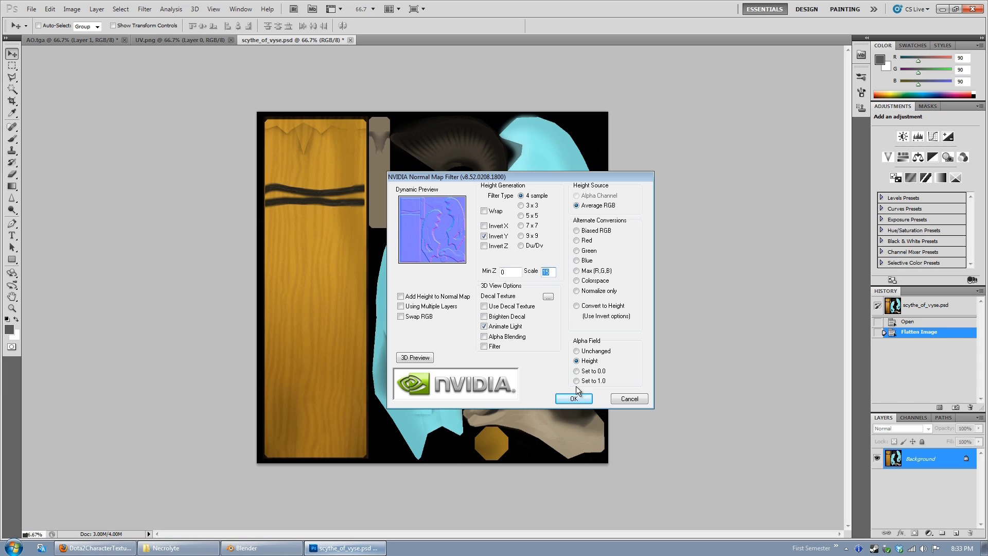
click(573, 398)
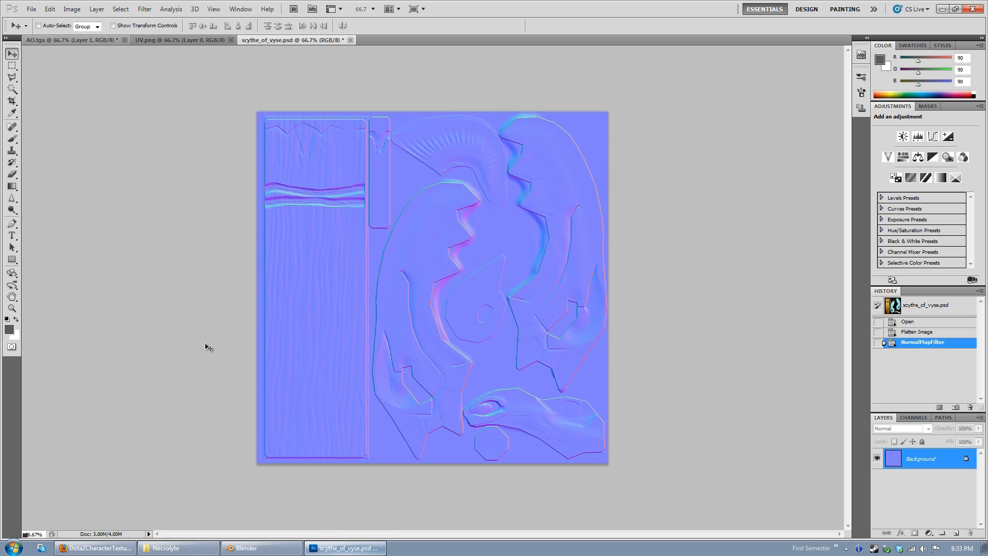
click(31, 9)
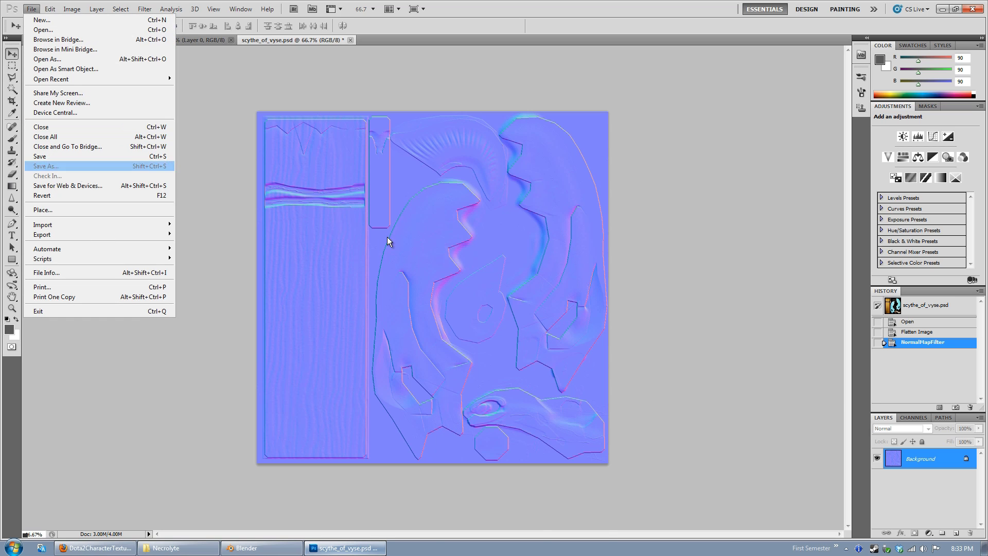
click(51, 171)
click(610, 408)
click(587, 544)
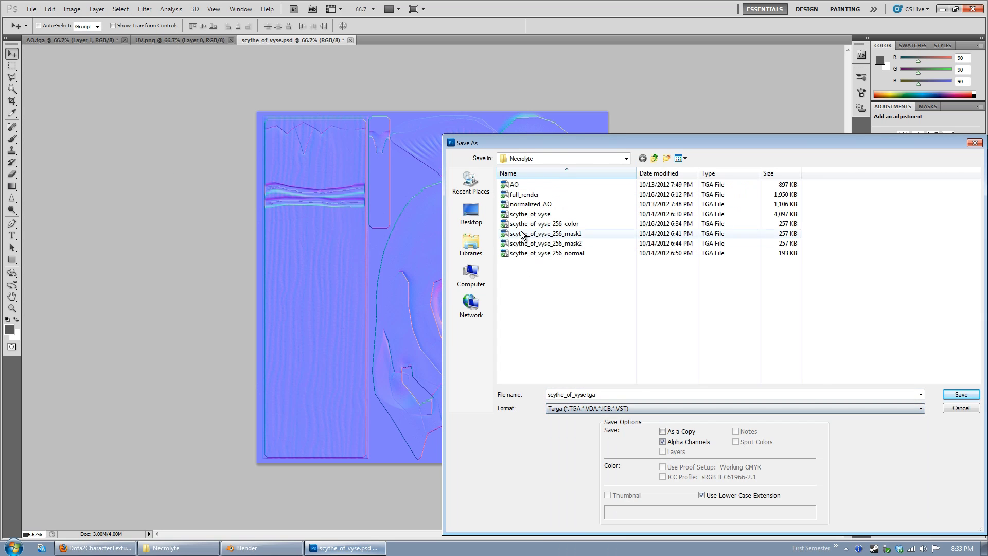
click(962, 408)
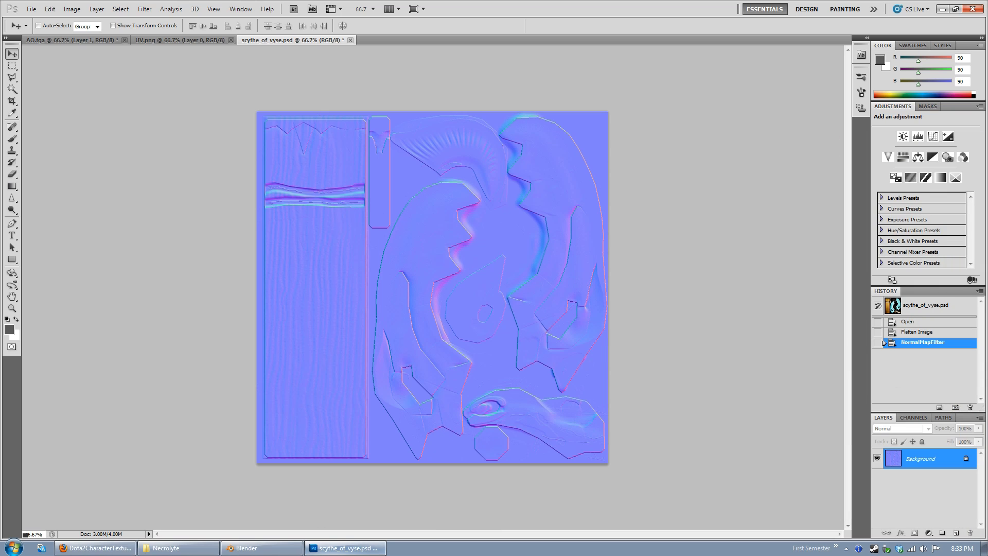
Switch to Blender and view the scythe's whole UV layout and the options for saving its image.
click(333, 549)
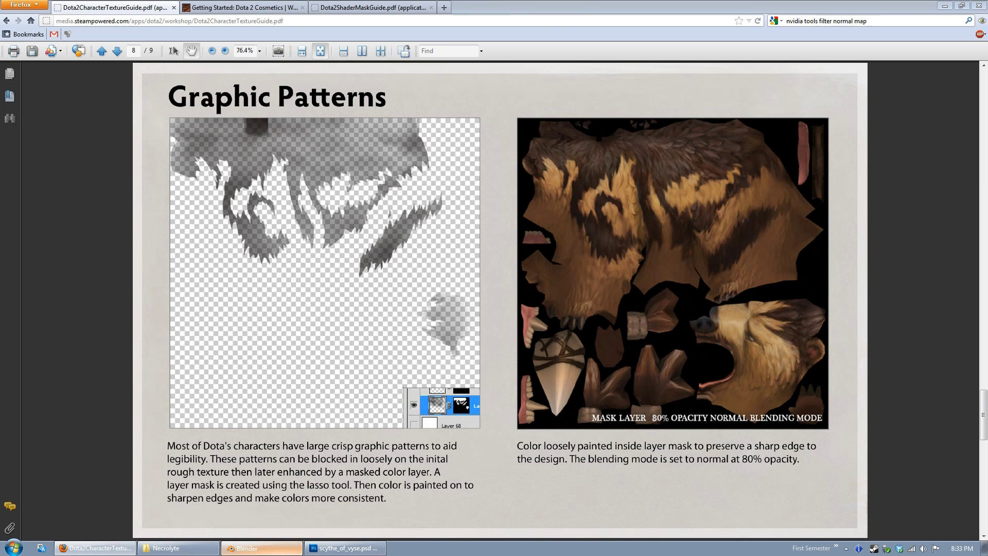
click(261, 548)
scroll(641, 266, up, 1)
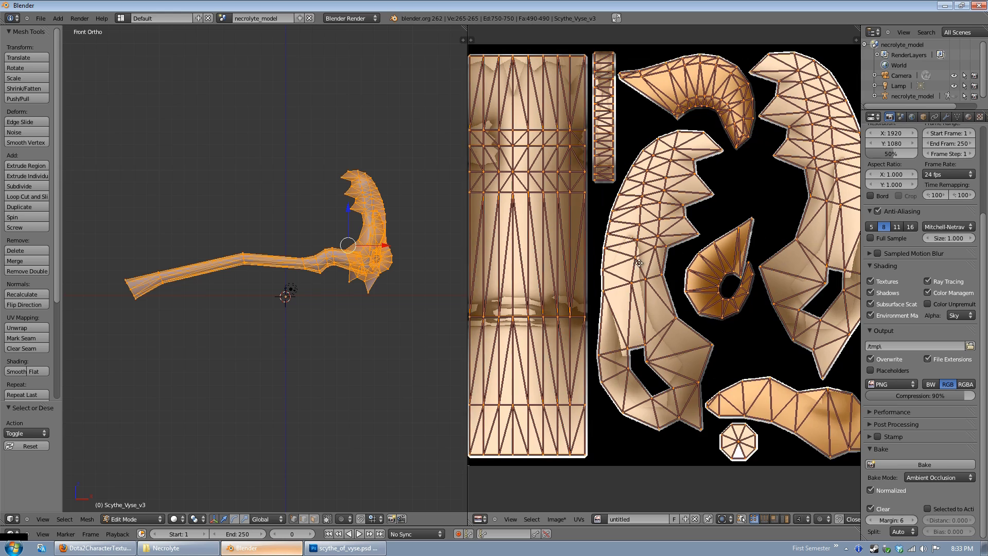
scroll(631, 270, down, 2)
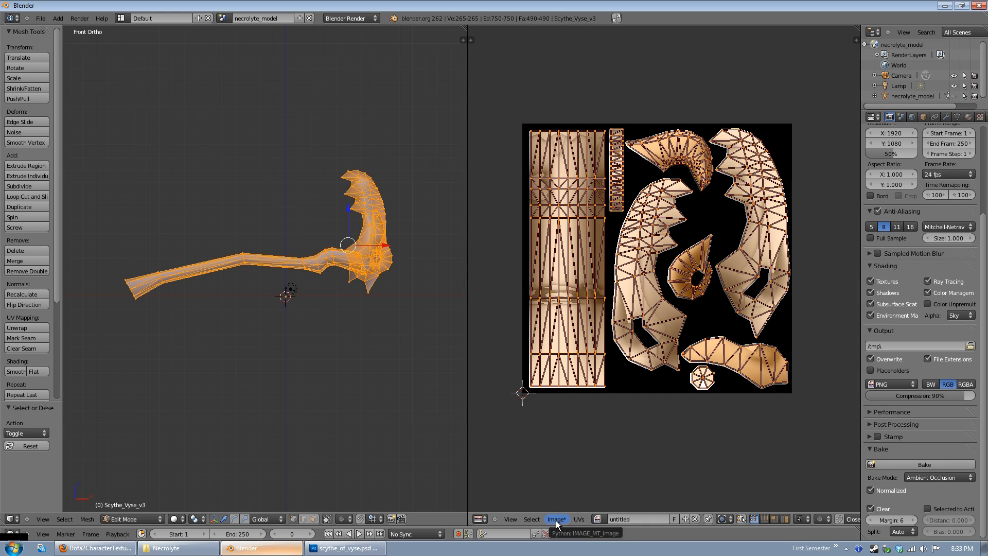
click(557, 520)
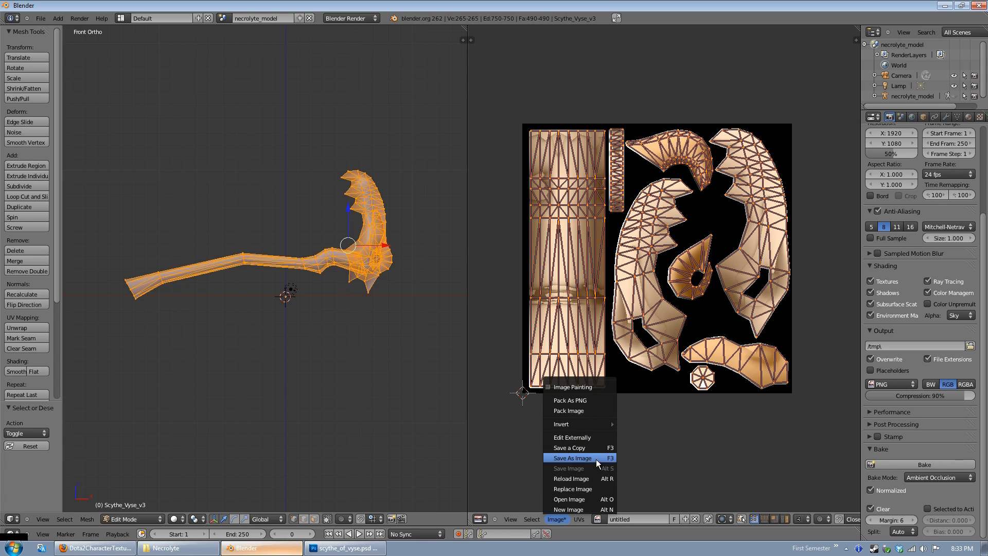
click(559, 520)
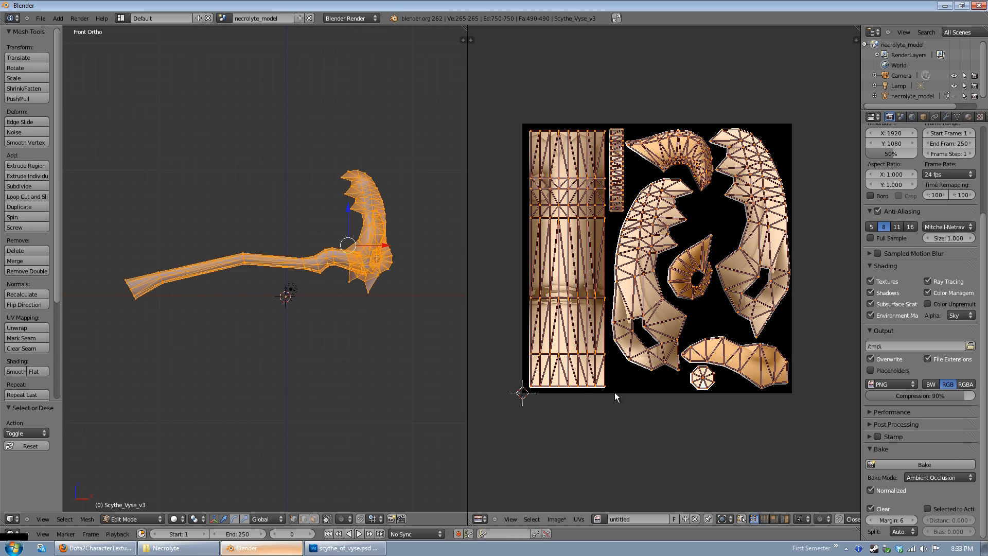
Remove the scythe's existing material slot in Object Mode and add a new material in its place.
click(969, 117)
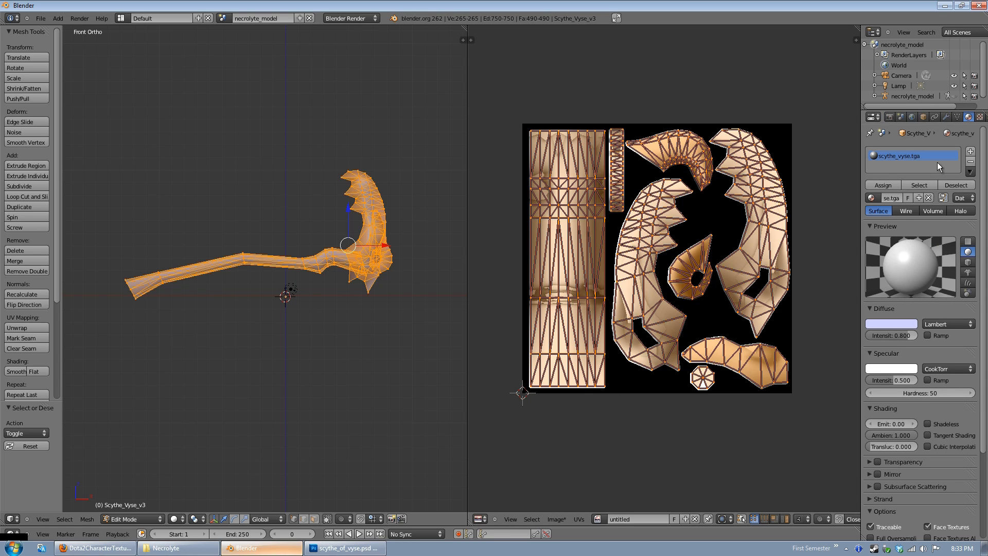
click(970, 162)
key(Tab)
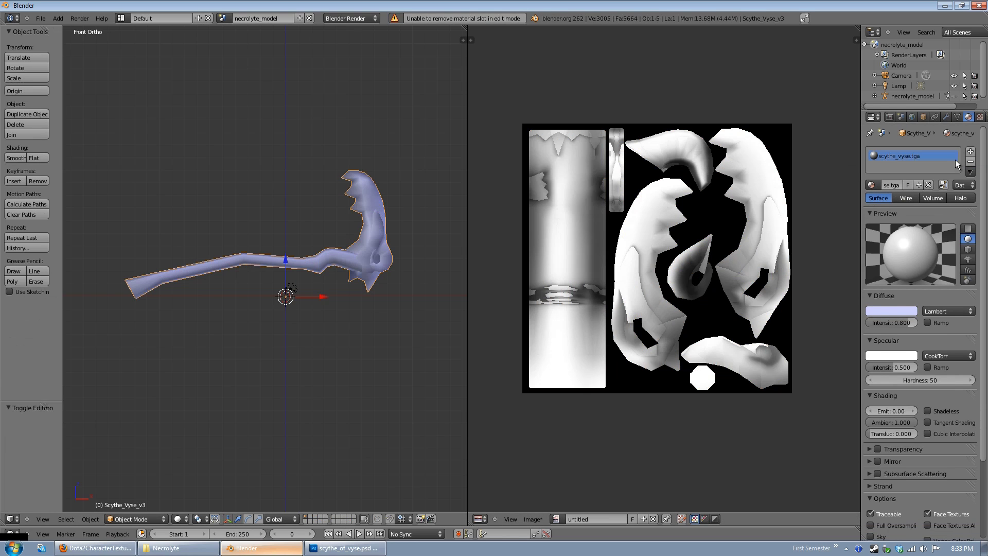
click(970, 164)
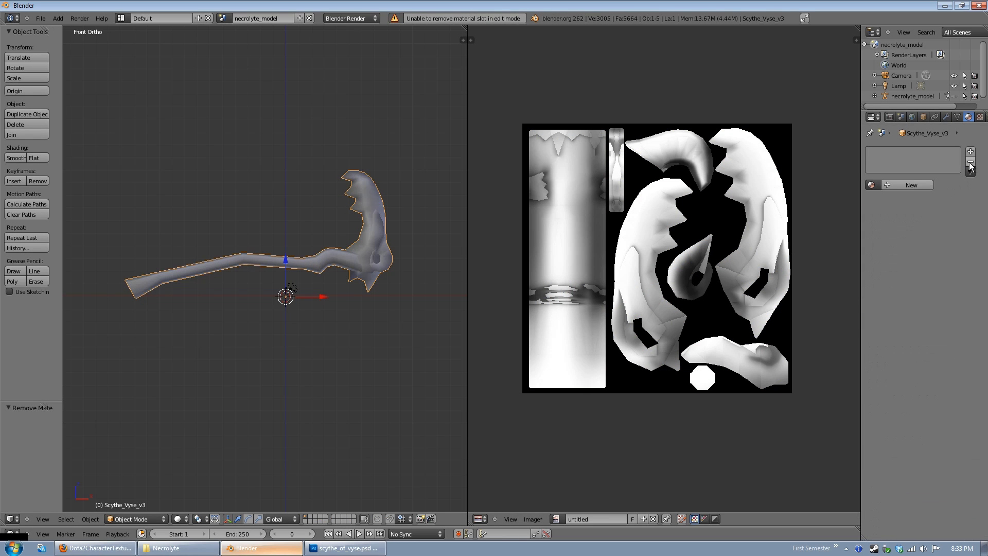
click(913, 185)
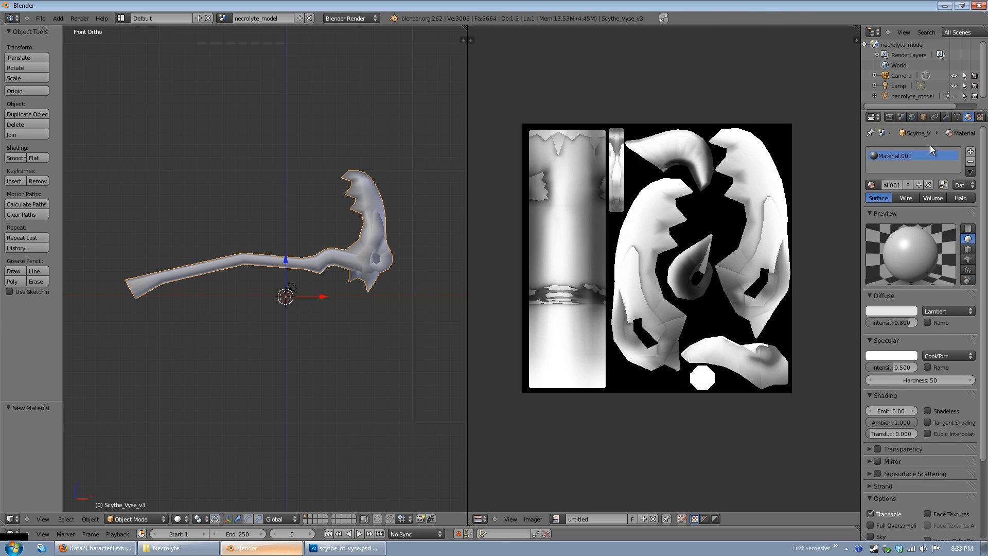
Add a new texture to the scythe's material and set its type to Image or Movie.
click(981, 119)
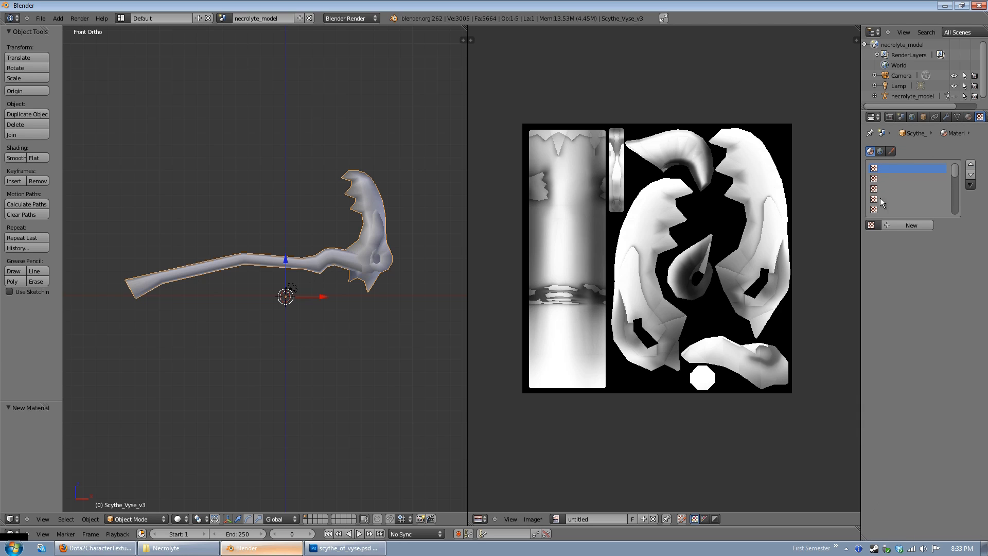
click(899, 226)
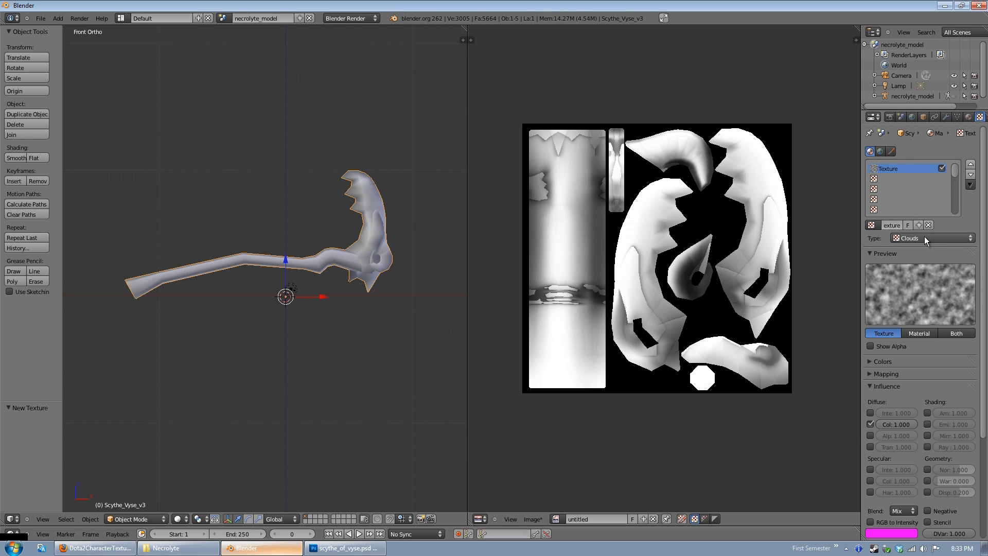
click(915, 239)
click(929, 238)
click(928, 234)
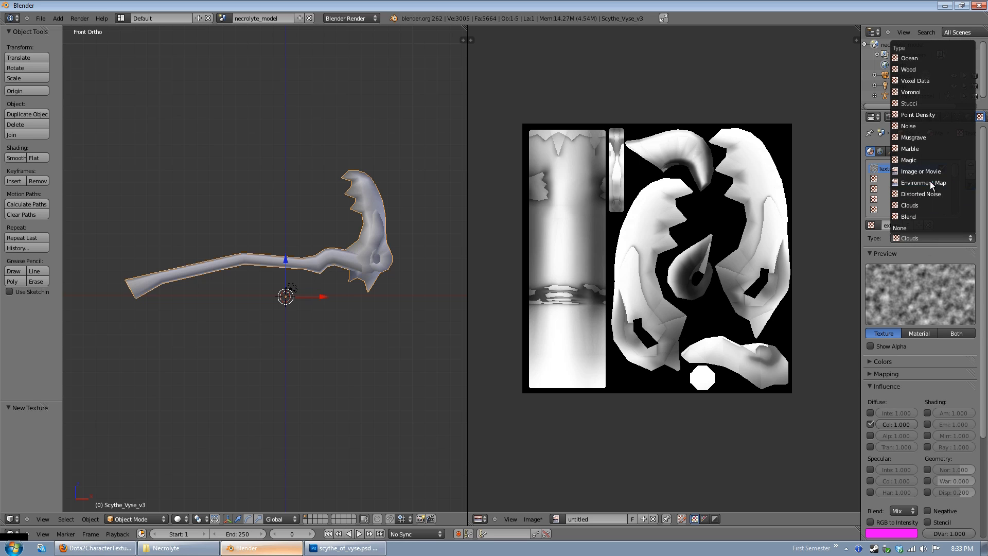
click(931, 172)
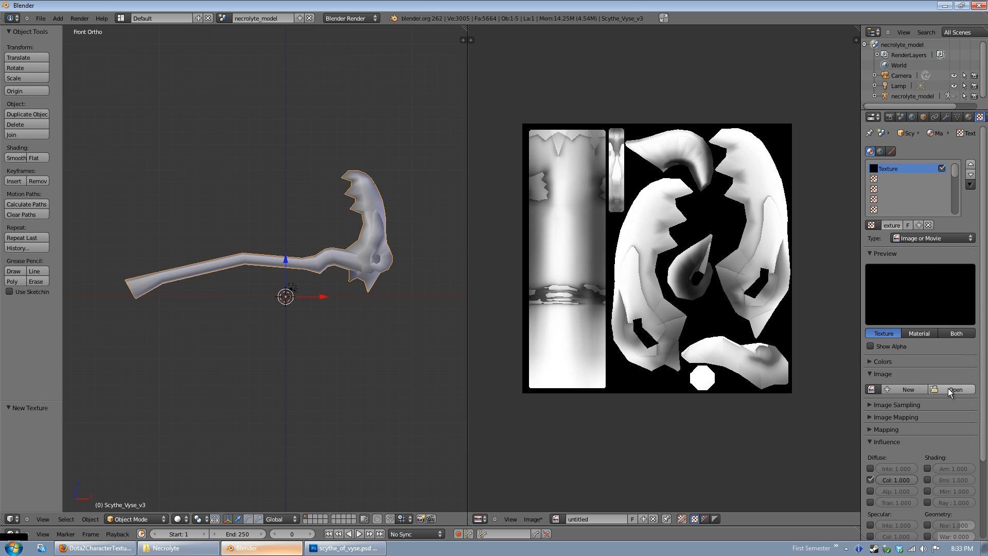
Load scythe_of_vyse_256_normal.tga from the Necrolyte project folder as the texture's image.
click(950, 389)
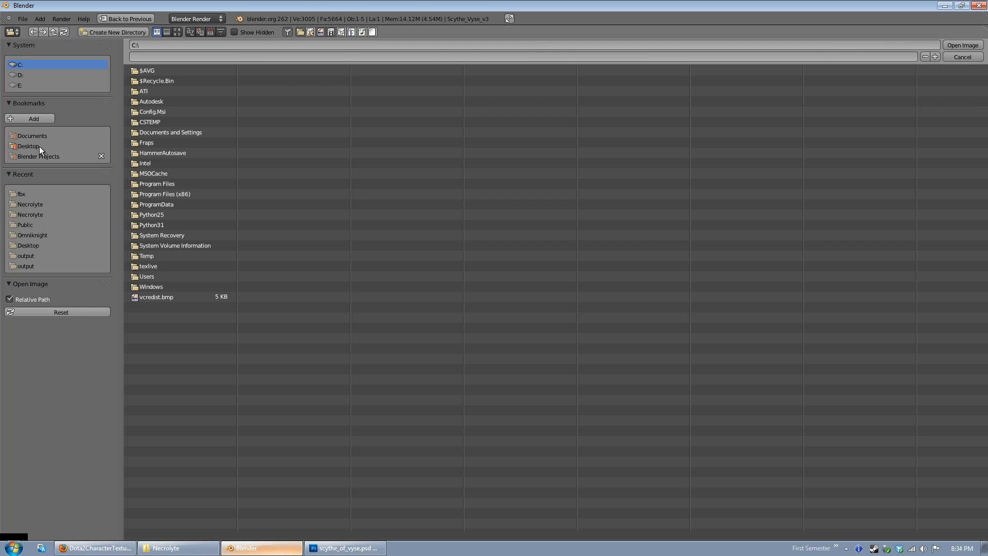
click(52, 155)
click(157, 132)
click(167, 81)
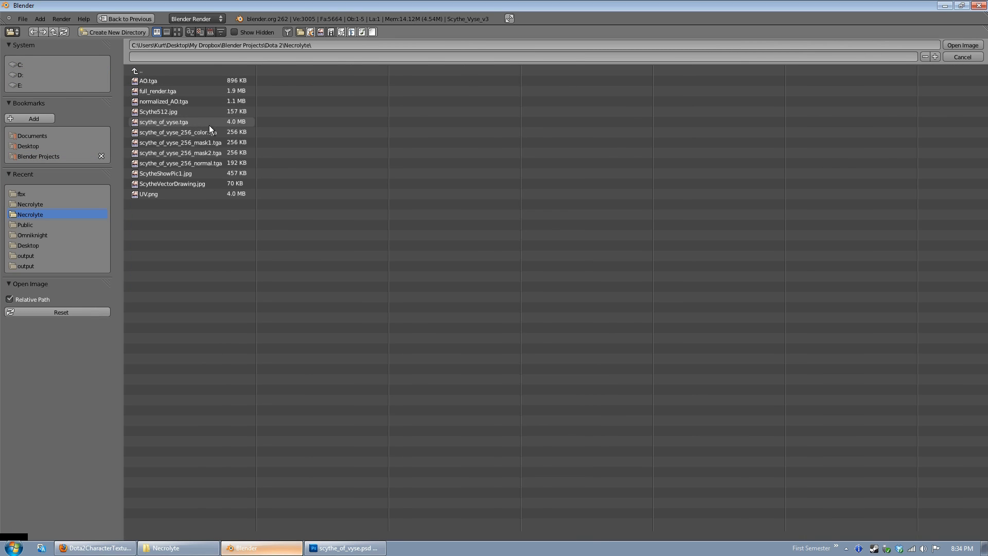
click(215, 162)
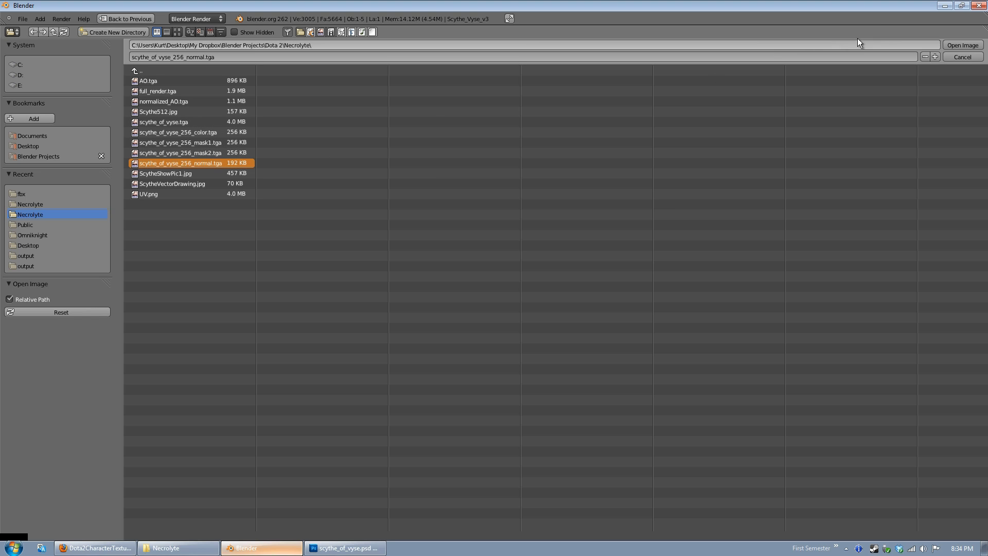
click(963, 46)
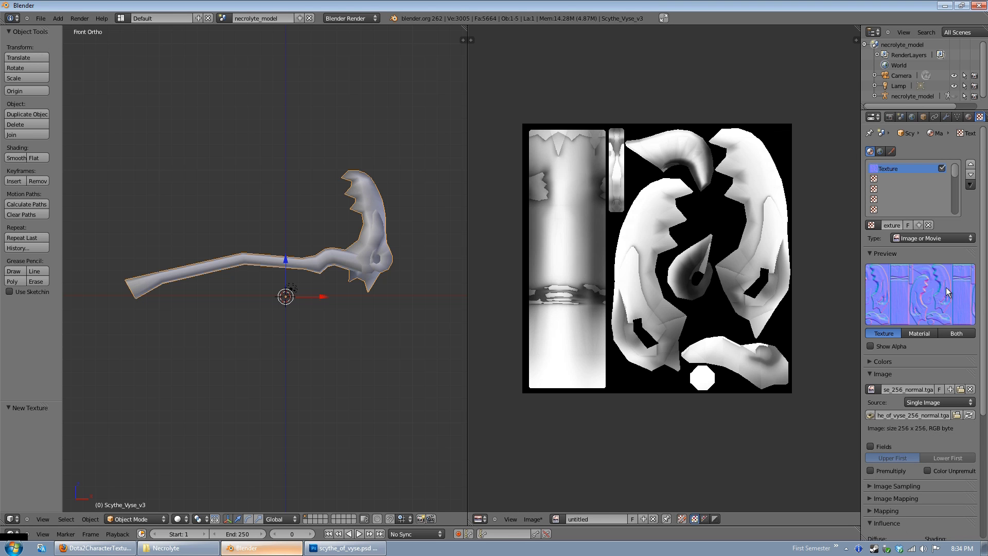
Expand the texture's image mapping and sampling settings and enable Normal Map.
scroll(926, 282, down, 7)
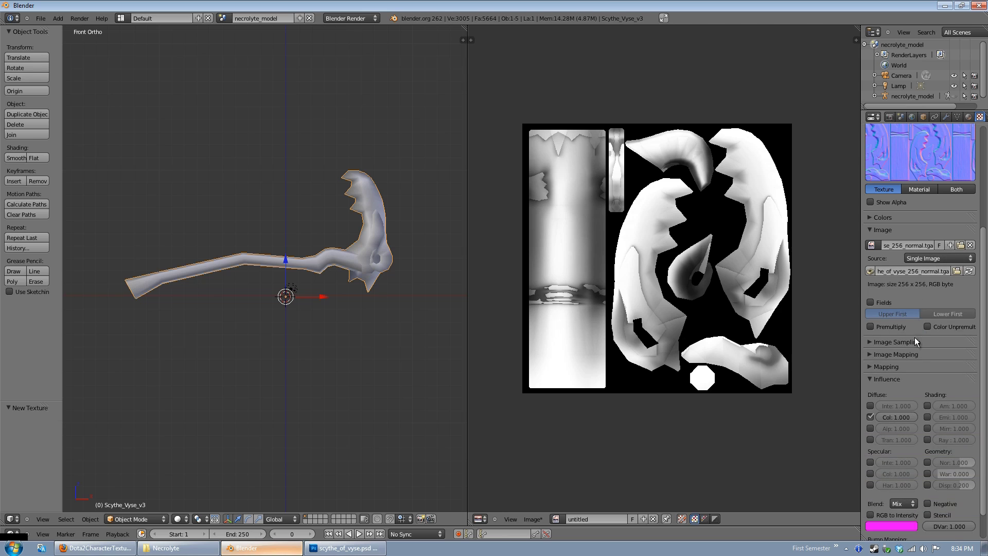
scroll(907, 287, down, 2)
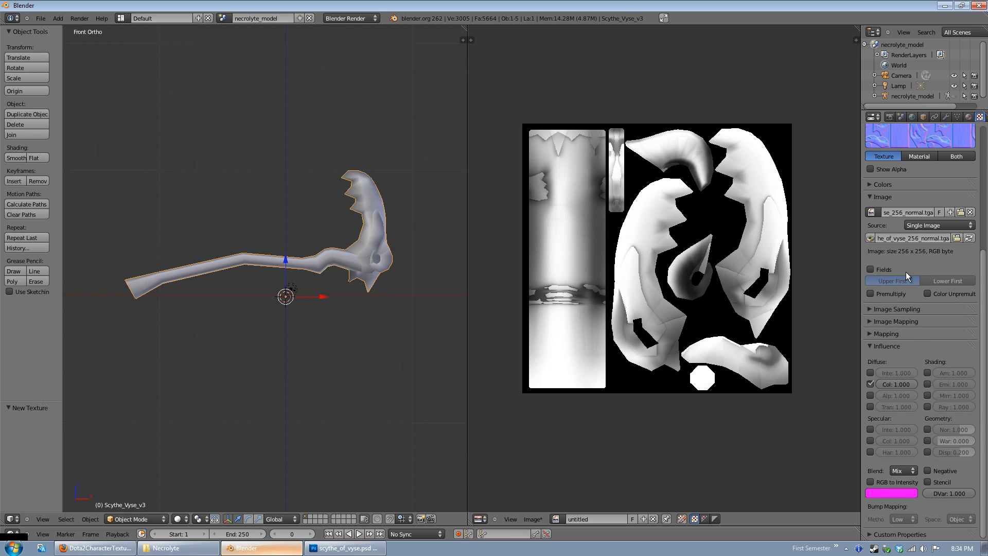
click(870, 322)
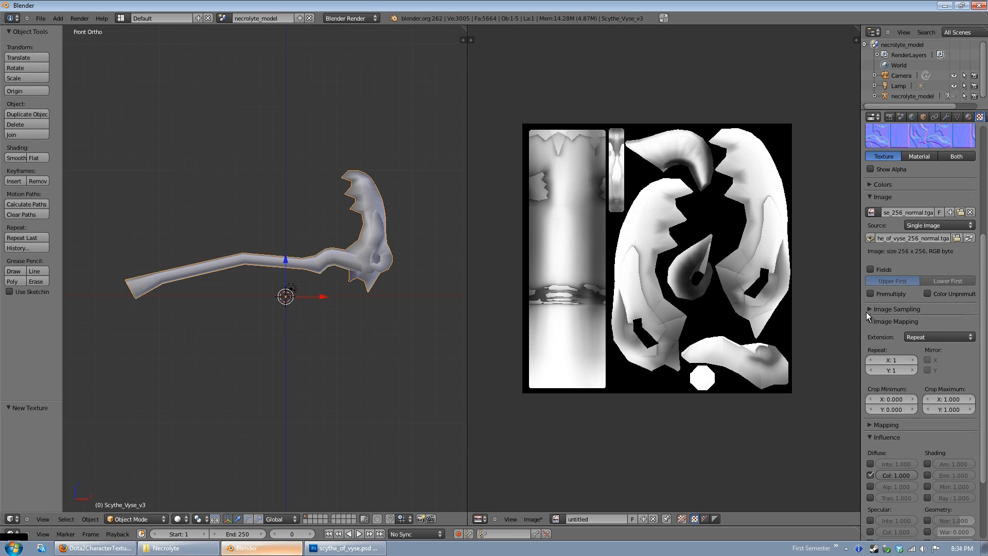
click(866, 311)
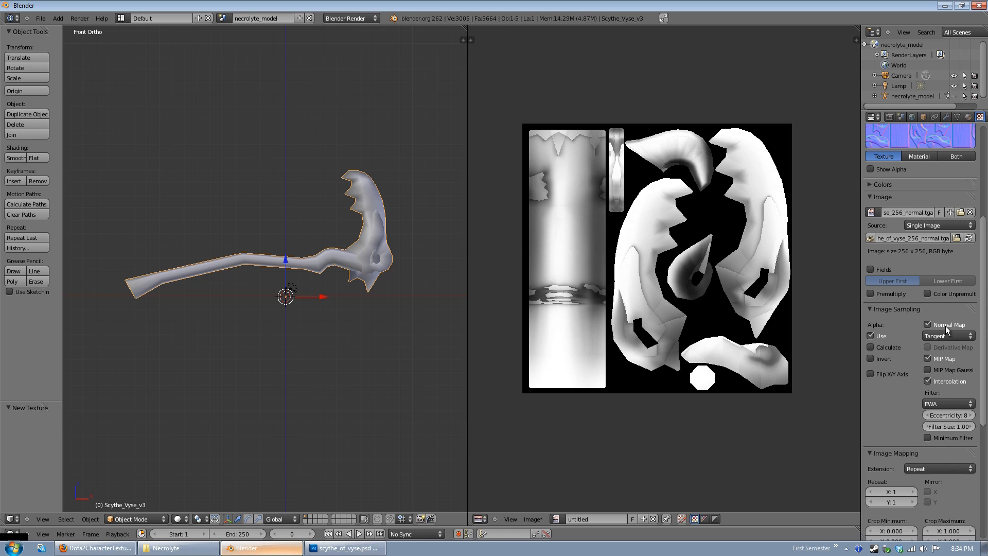
Turn off the texture's diffuse color influence and make it affect the geometry normals instead.
scroll(935, 320, down, 10)
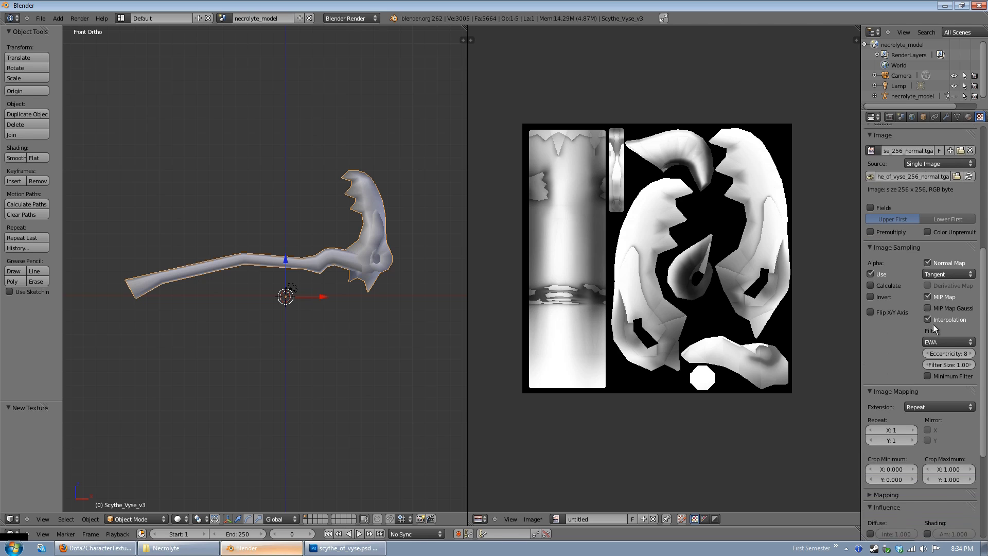
scroll(932, 320, down, 1)
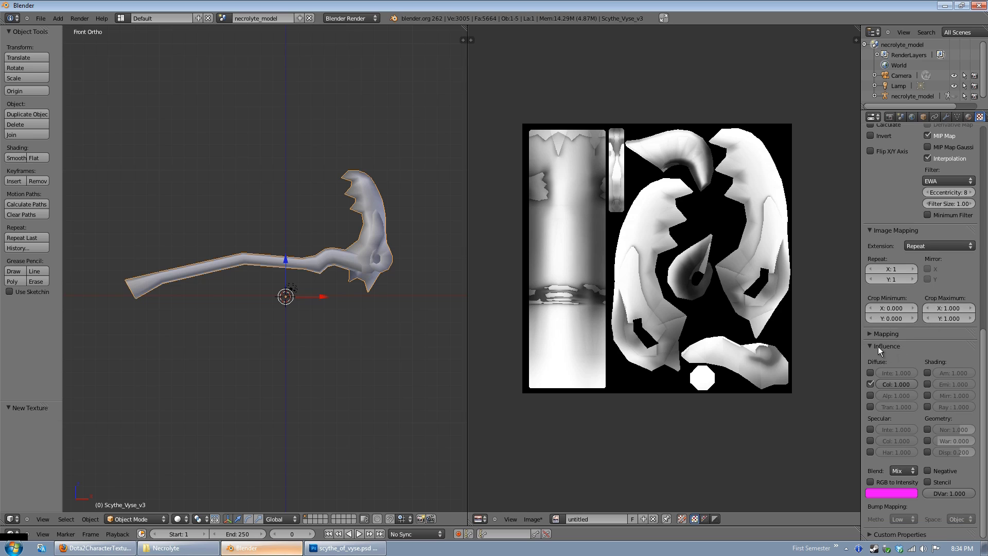
click(870, 385)
click(928, 429)
Set the normal map texture's mapping coordinates to UV.
click(869, 334)
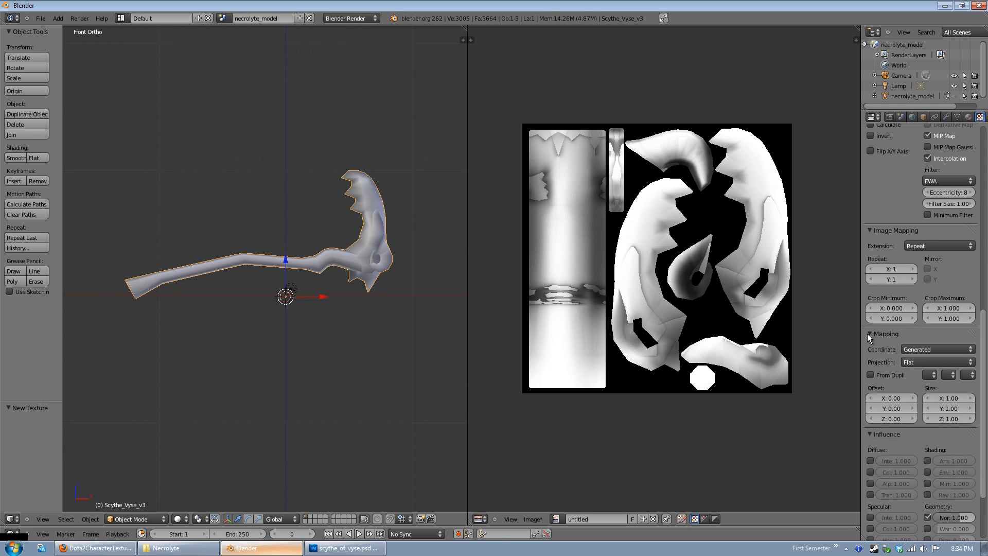
click(933, 348)
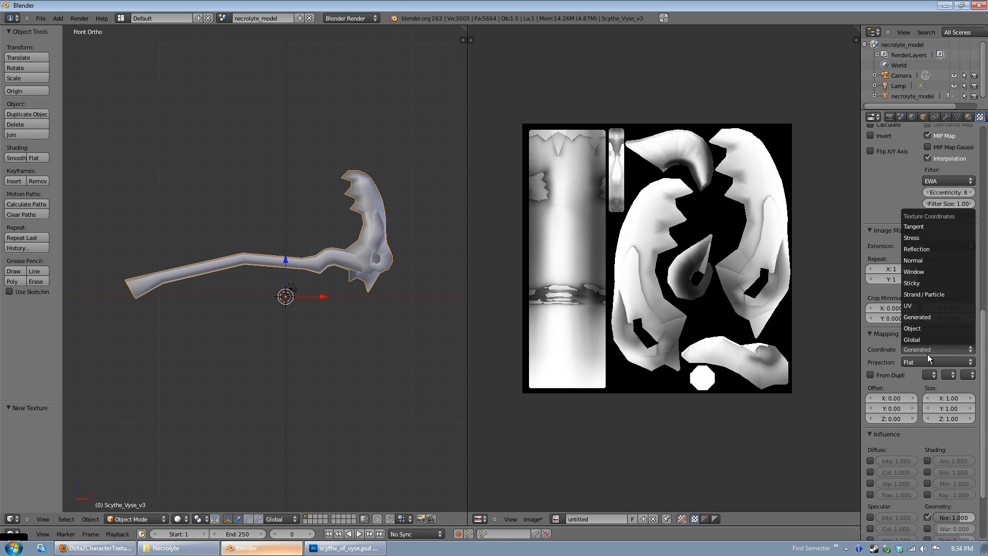
click(904, 353)
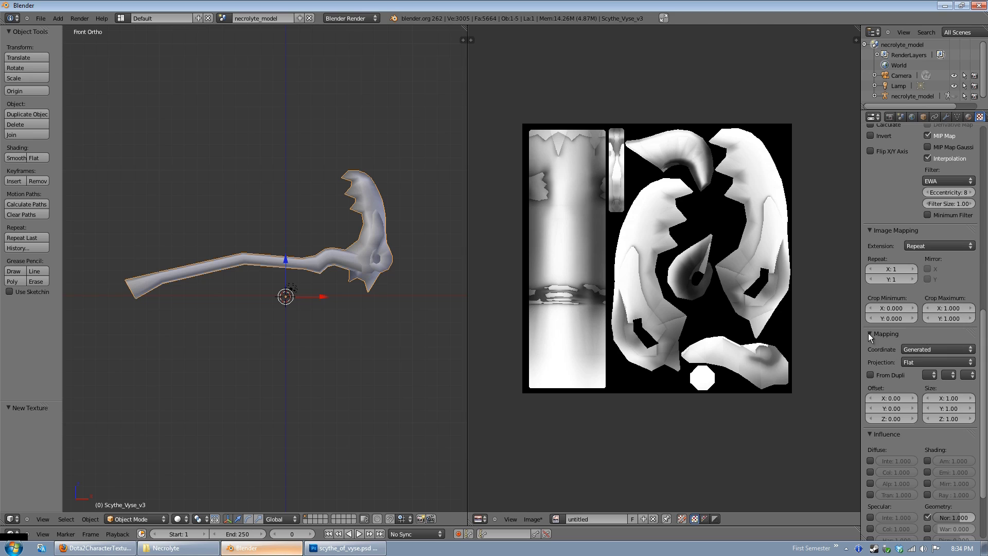
click(914, 350)
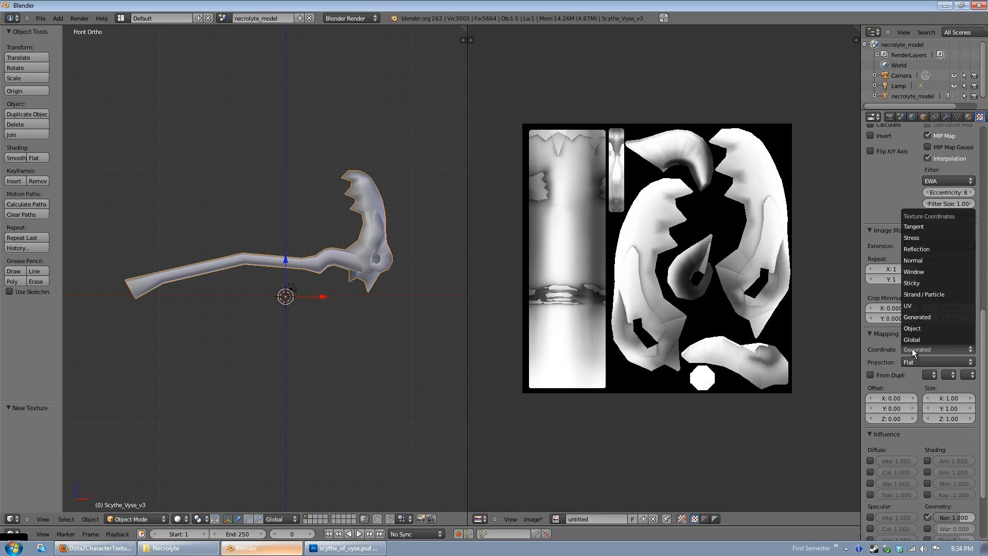
click(918, 305)
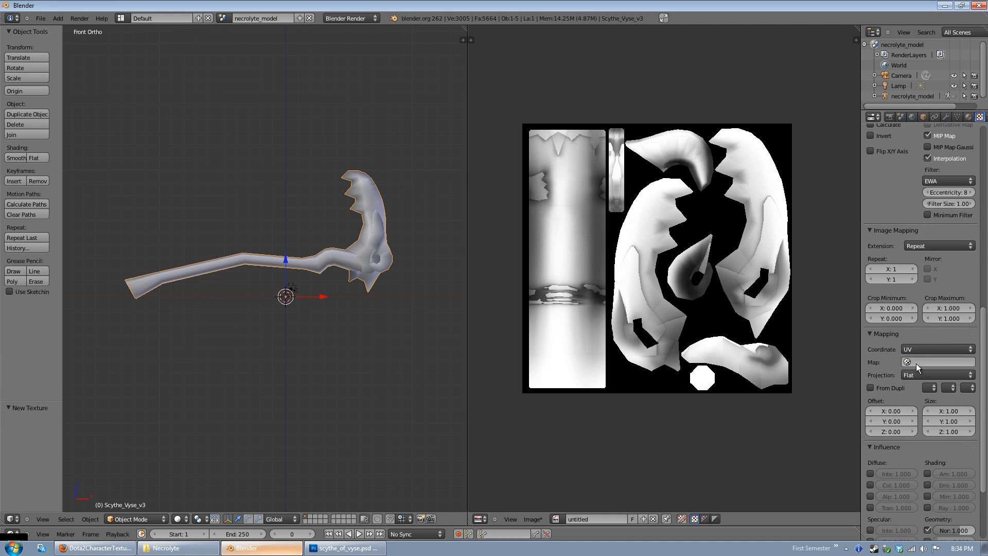
scroll(918, 370, down, 5)
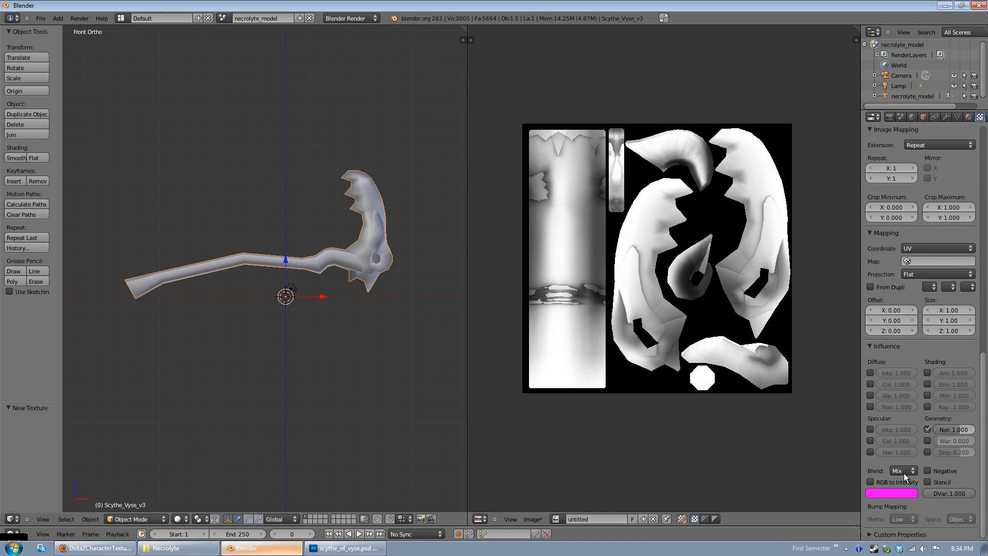
scroll(900, 432, up, 15)
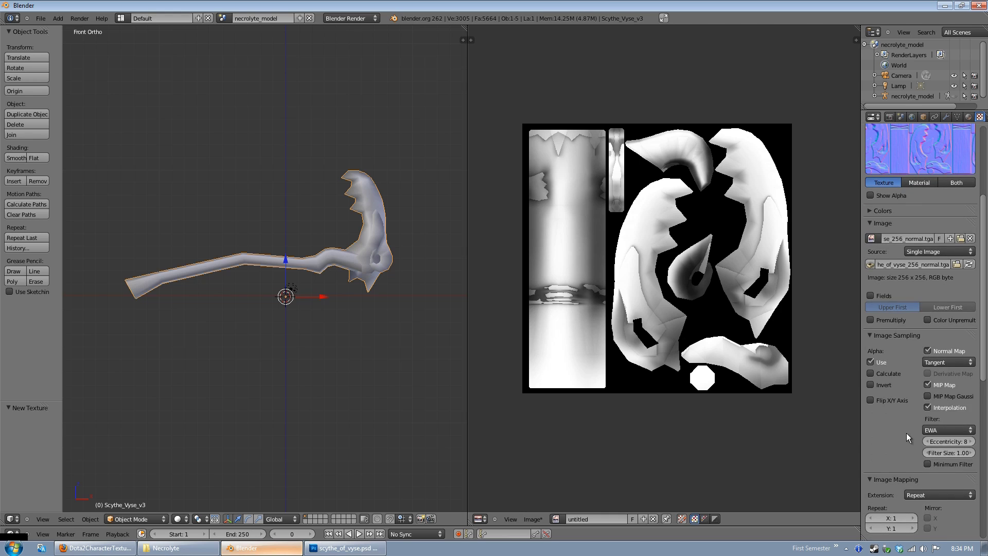
Set the 3D view's display shading from the Multitexture material mode to GLSL.
scroll(909, 434, up, 5)
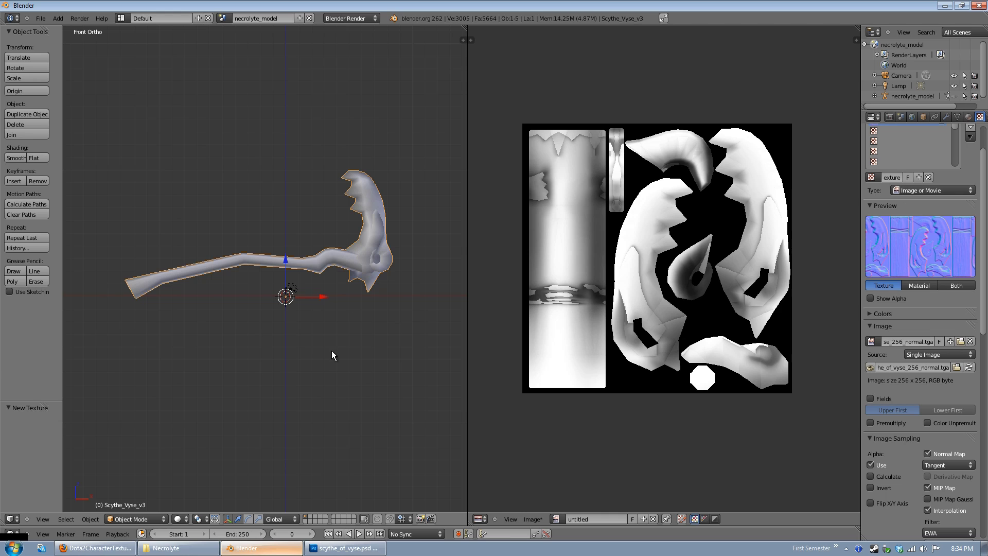
key(n)
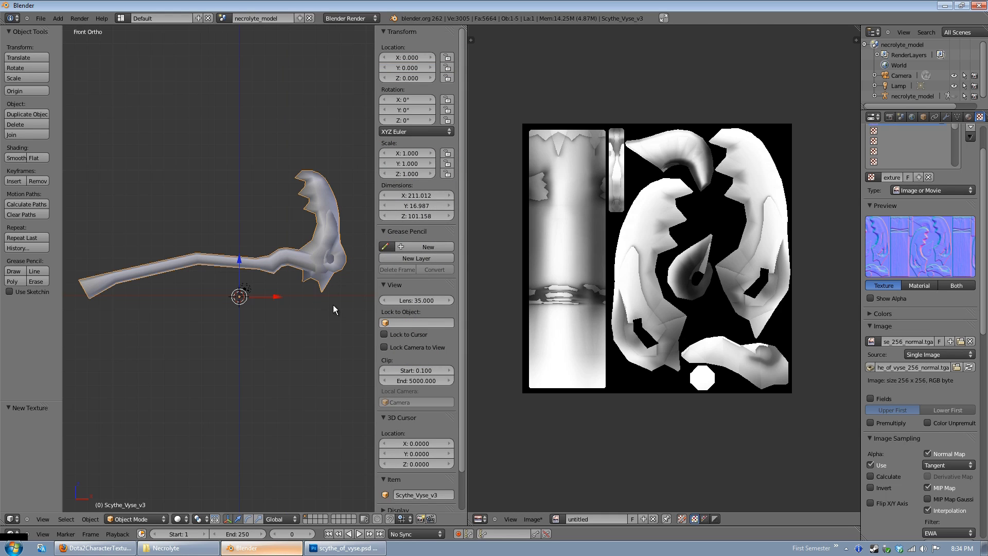
scroll(456, 286, down, 2)
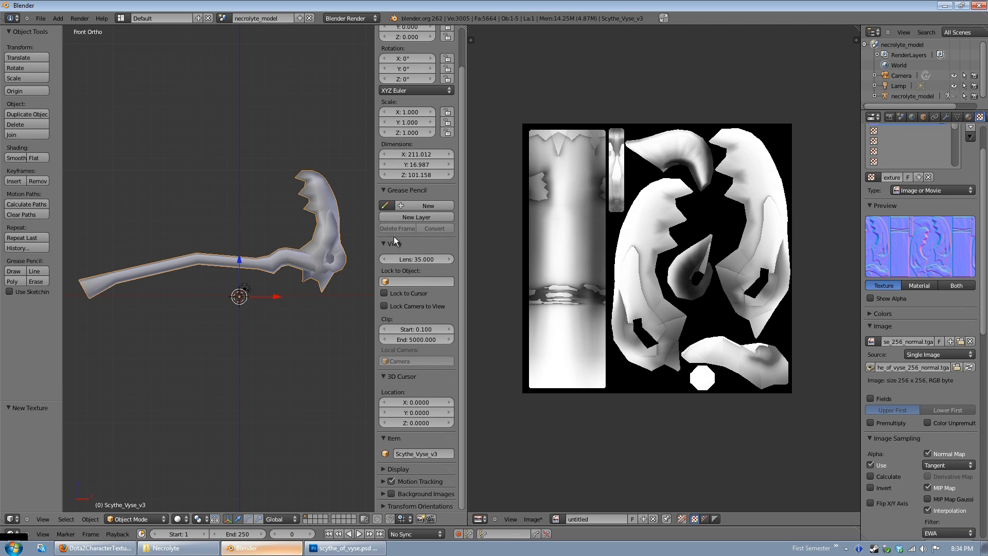
scroll(427, 329, up, 2)
scroll(412, 321, down, 2)
click(384, 470)
scroll(391, 468, down, 8)
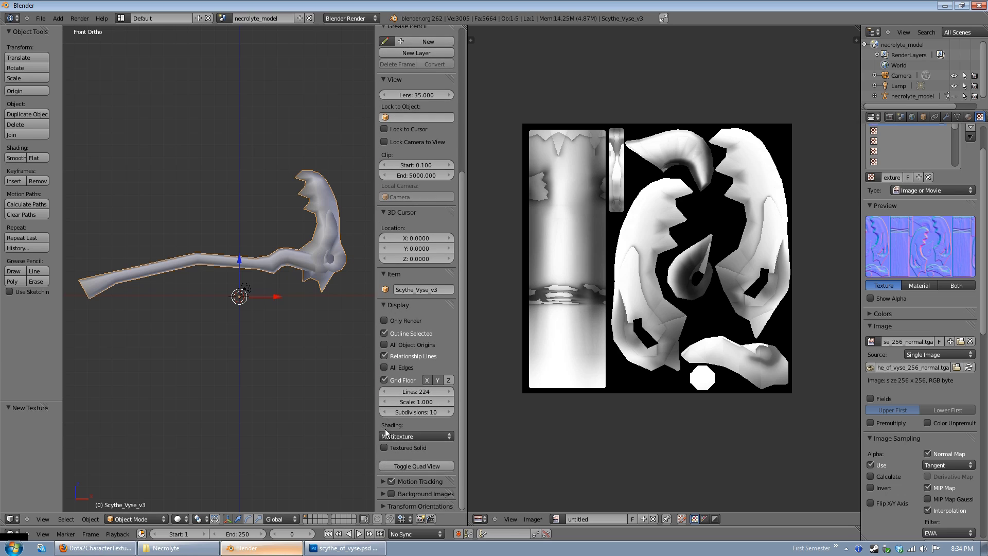
click(419, 436)
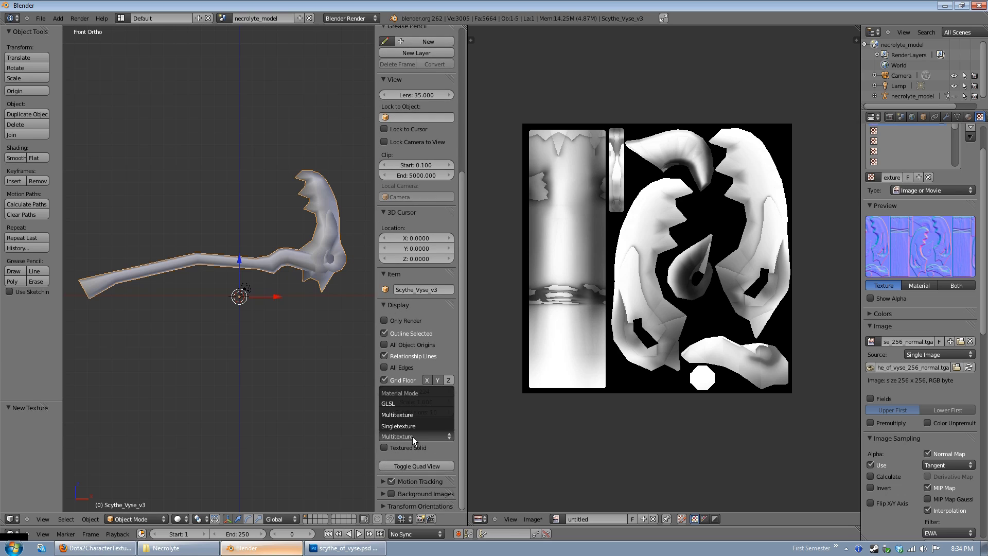
click(403, 403)
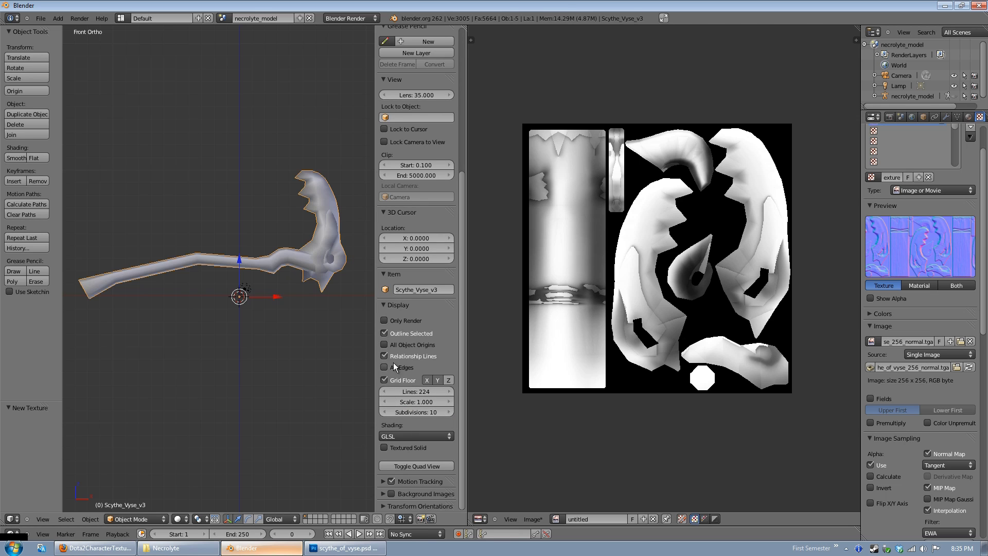
key(n)
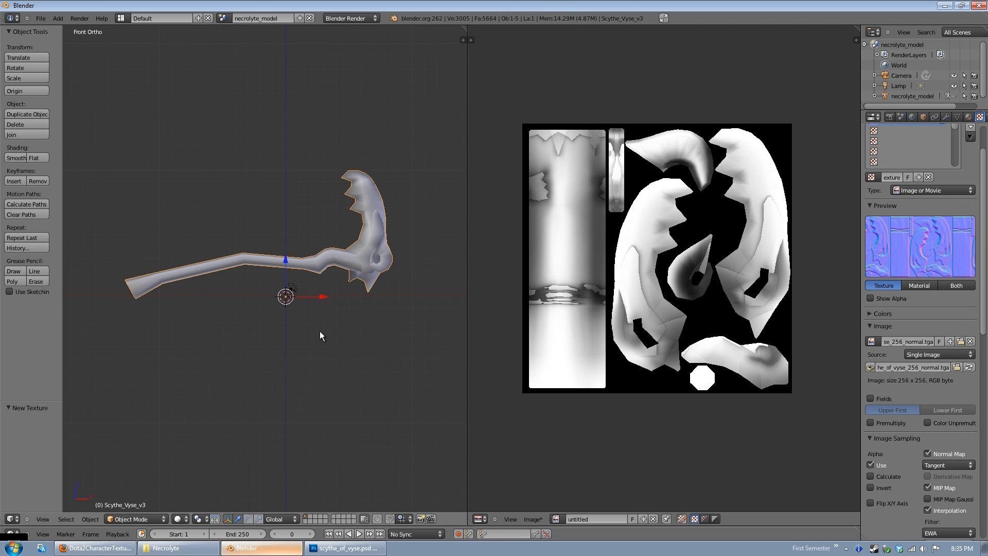
Switch the 3D view to textured shading and look at the scythe from other angles.
key(alt+z)
mouse_move(400, 302)
middle_down()
mouse_move(406, 221)
mouse_move(323, 162)
mouse_move(245, 190)
mouse_move(216, 247)
middle_up()
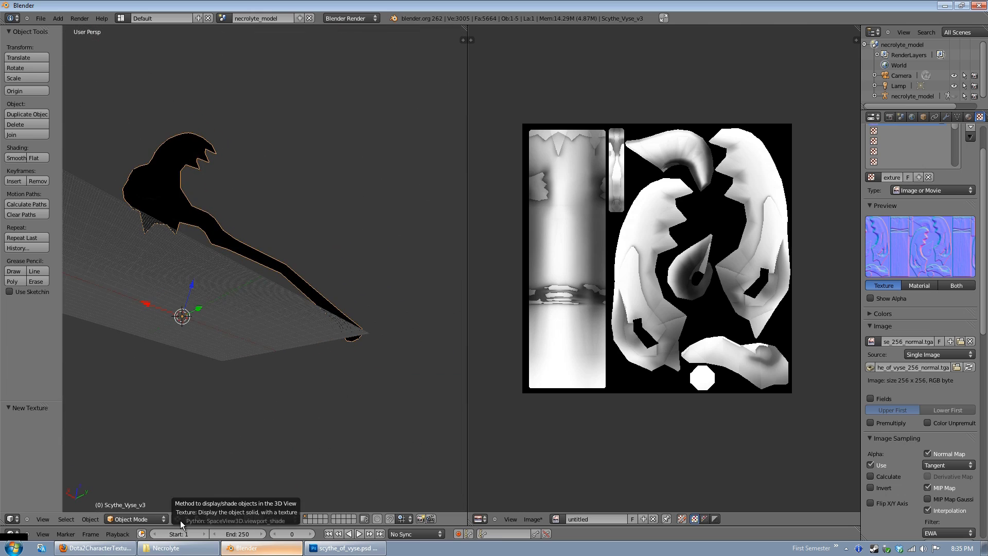
middle_drag(342, 346, 371, 296)
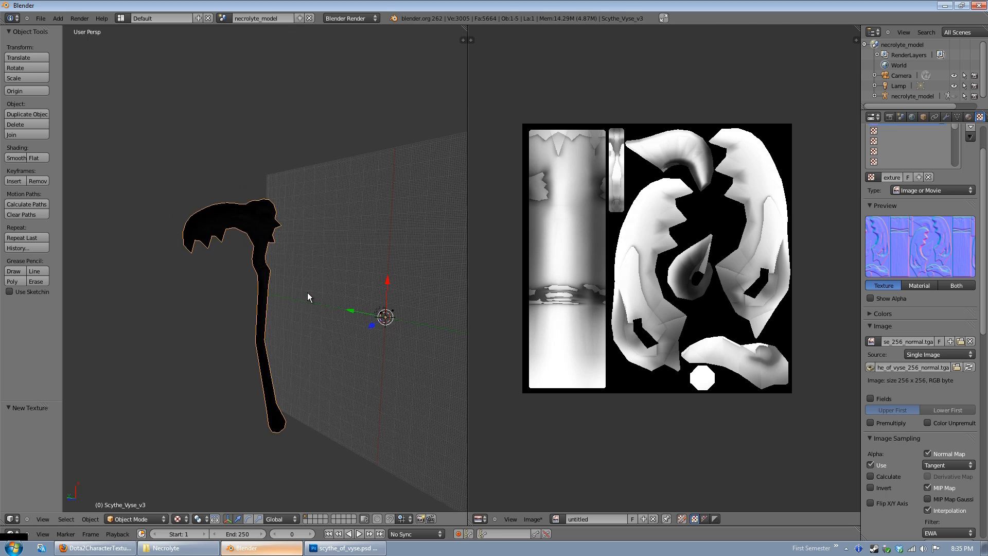
Deselect everything, add a point lamp and move it about 65, 61 and 47 units in X, Y and Z, near the scythe's head.
key(a)
middle_drag(308, 297, 311, 294)
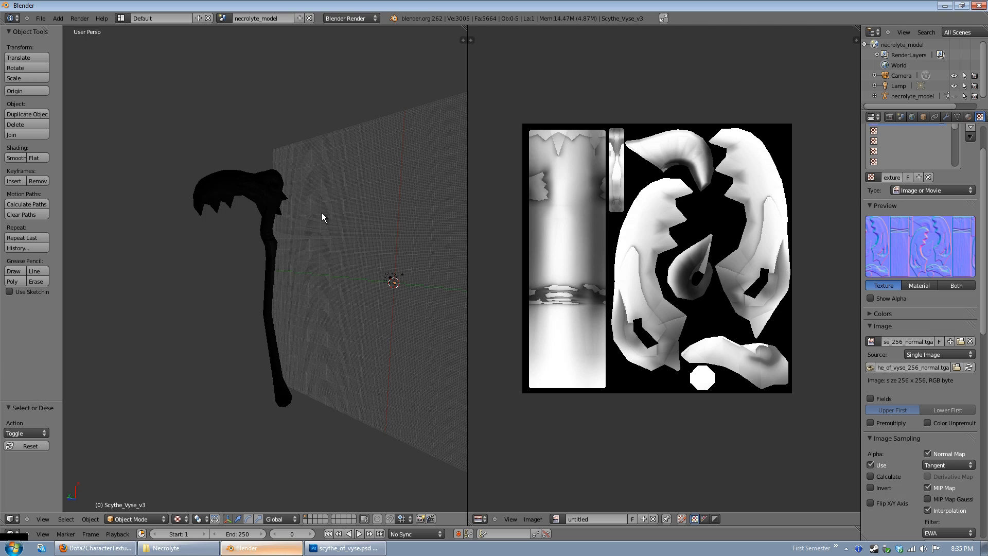
key(shift+a)
mouse_move(322, 216)
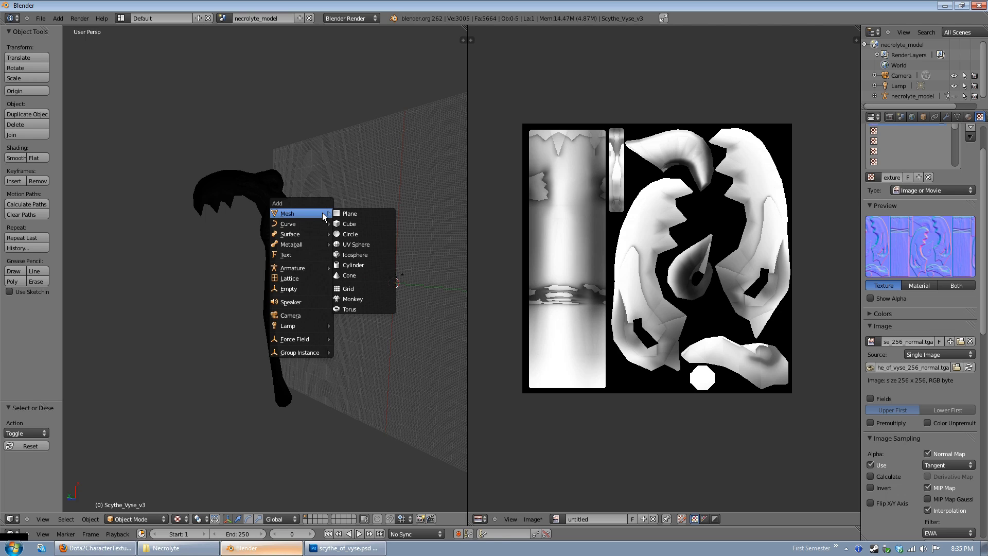
mouse_move(299, 340)
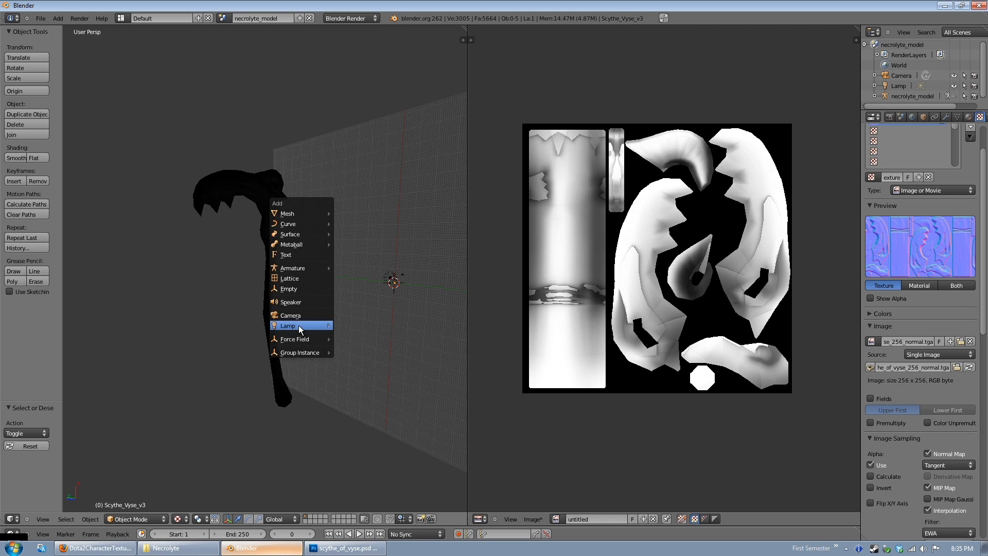
click(357, 329)
key(g)
click(283, 205)
shift+middle_drag(282, 204, 327, 290)
scroll(291, 281, up, 6)
scroll(322, 271, down, 2)
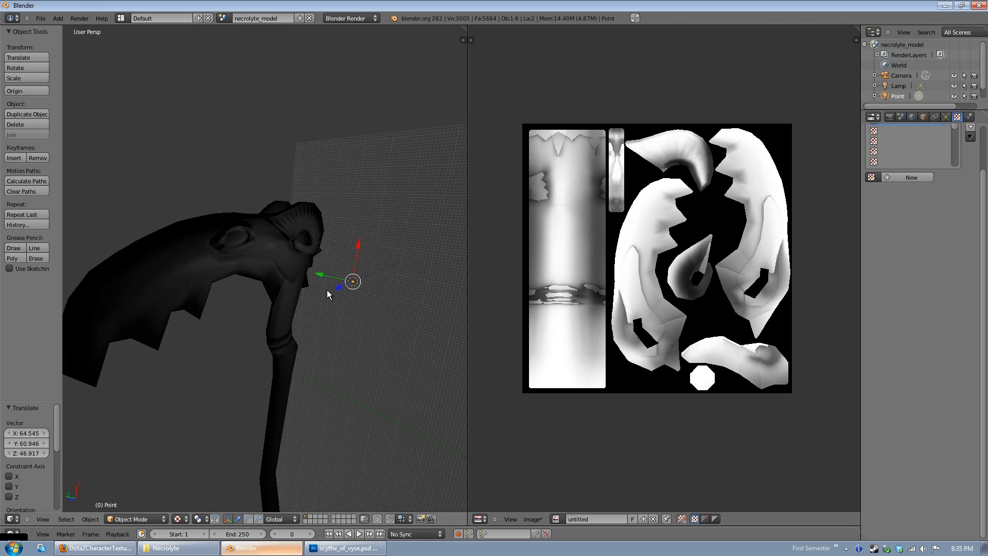
scroll(326, 289, down, 3)
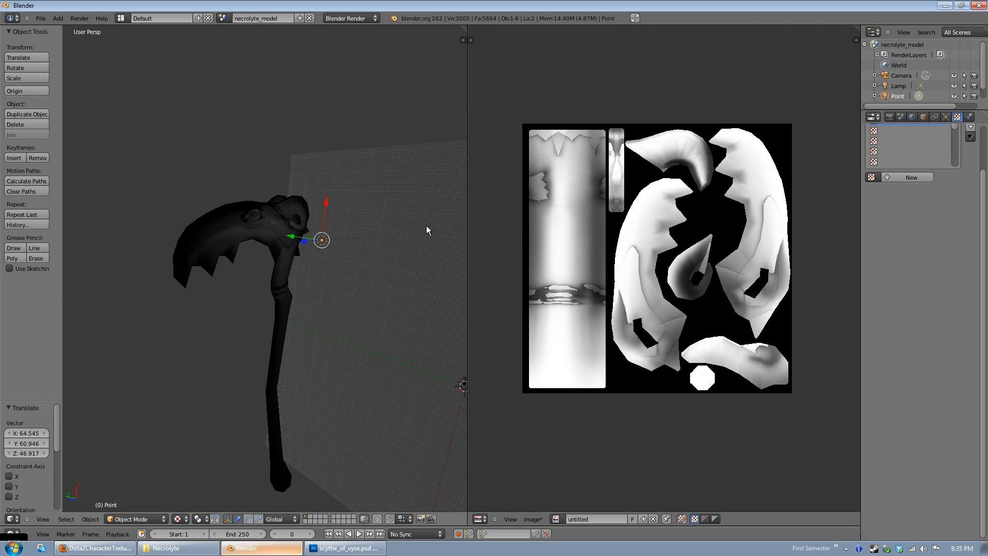
Set the new point lamp's energy to 100.
click(948, 117)
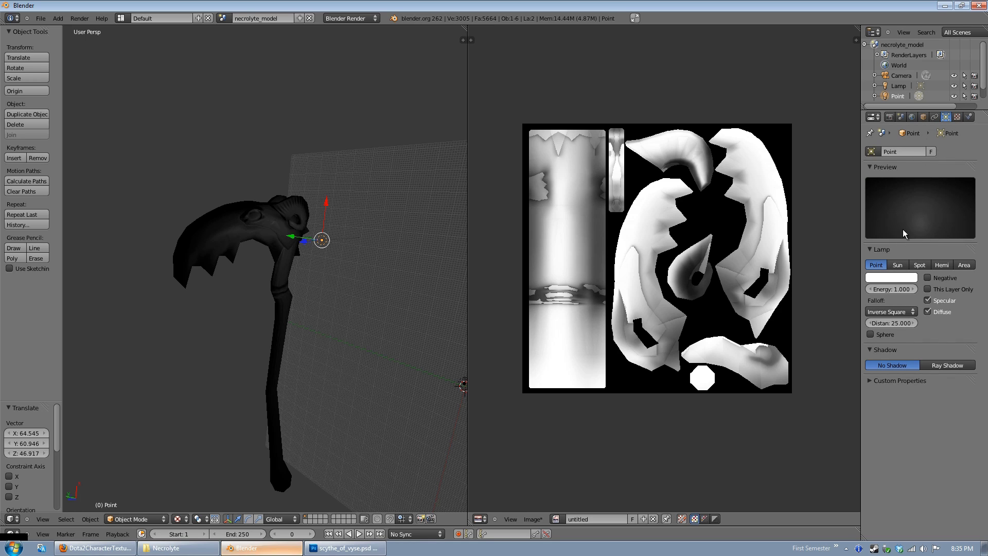
click(897, 289)
text(100)
key(Return)
Reposition the point lamp in several moves, checking from different angles, so it stands off to one side of the scythe's head.
middle_drag(401, 288, 353, 298)
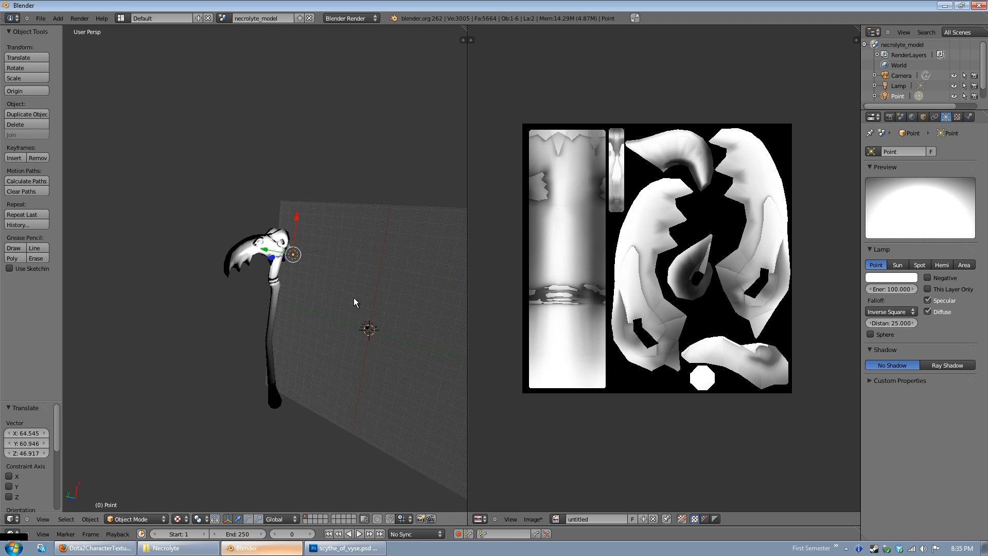
scroll(316, 326, down, 1)
scroll(323, 332, up, 8)
scroll(337, 333, down, 3)
key(g)
click(349, 353)
middle_drag(349, 353, 369, 316)
key(g)
click(192, 316)
scroll(370, 317, up, 4)
key(g)
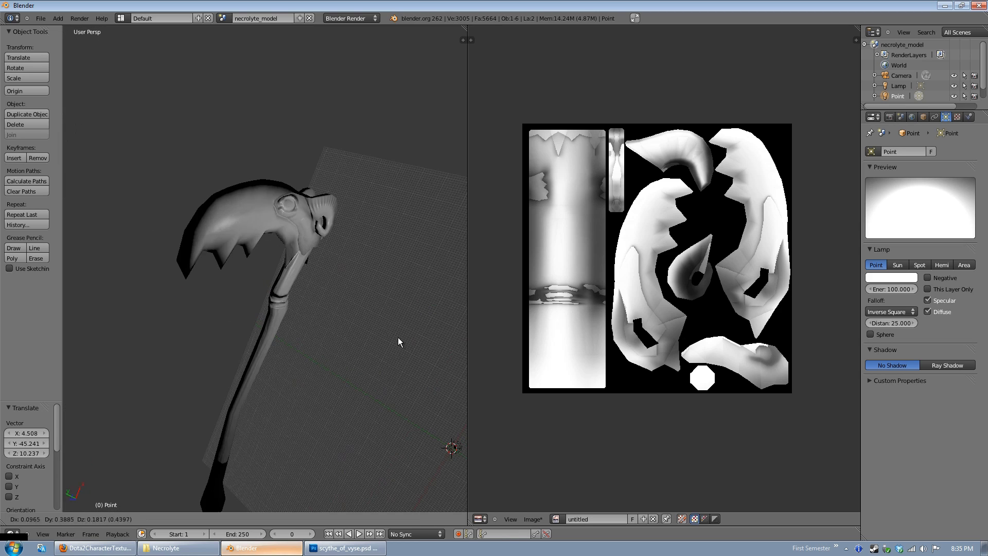
click(332, 309)
middle_drag(333, 317, 382, 299)
key(g)
click(302, 323)
Duplicate the point lamp about 143 units along the Y axis to the scythe's other side and adjust the copy's position.
key(shift+d)
key(y)
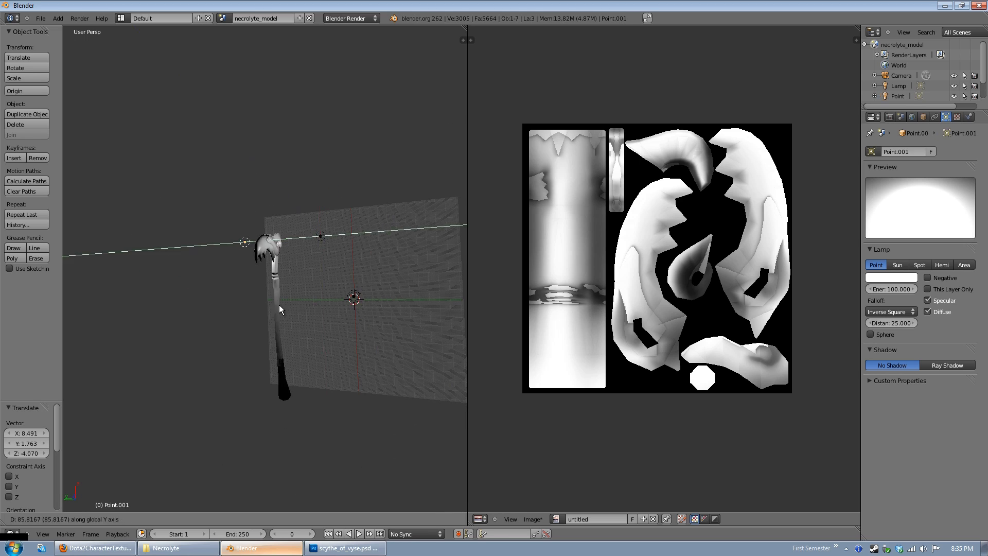
click(258, 304)
middle_drag(258, 305, 322, 307)
key(g)
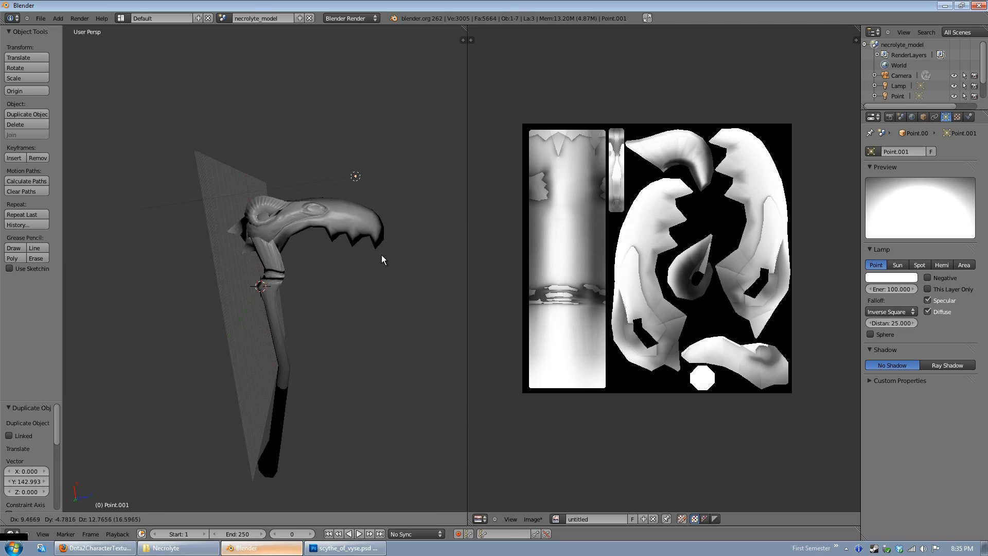
click(390, 396)
Select the original point lamp and reposition it below the scythe's blade, away from the model.
middle_drag(380, 394, 262, 307)
scroll(261, 307, down, 5)
right_click(291, 263)
middle_drag(289, 265, 279, 280)
key(g)
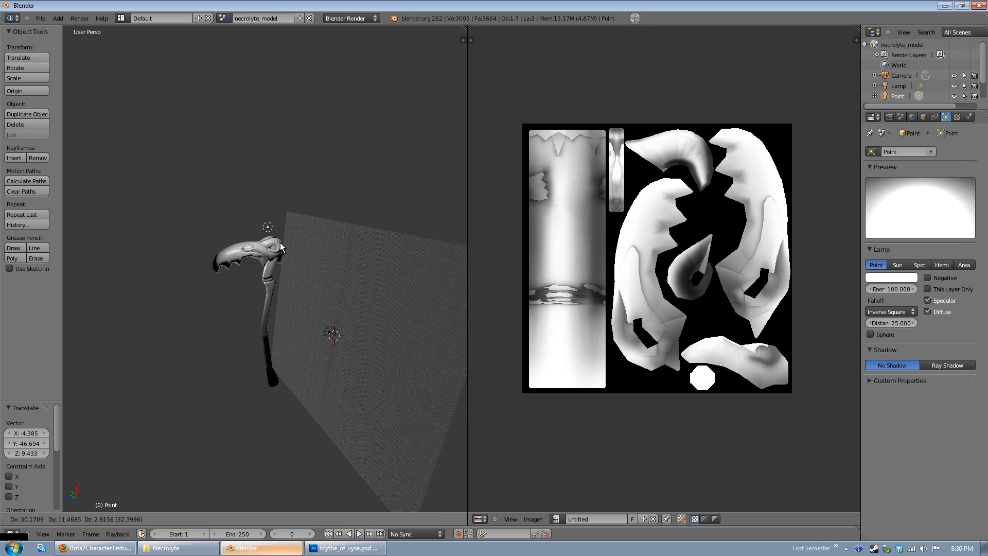
click(277, 233)
scroll(277, 292, up, 5)
scroll(269, 300, down, 2)
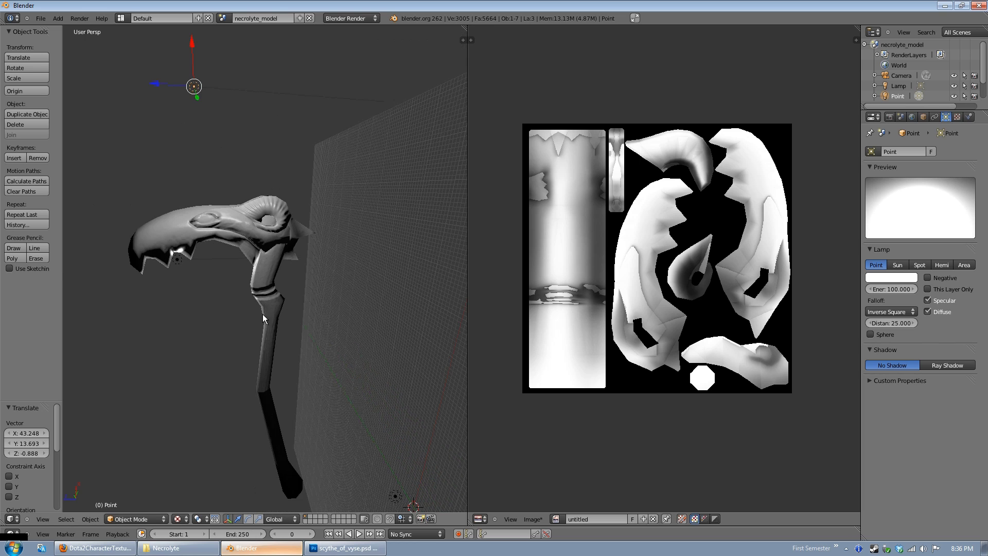
key(g)
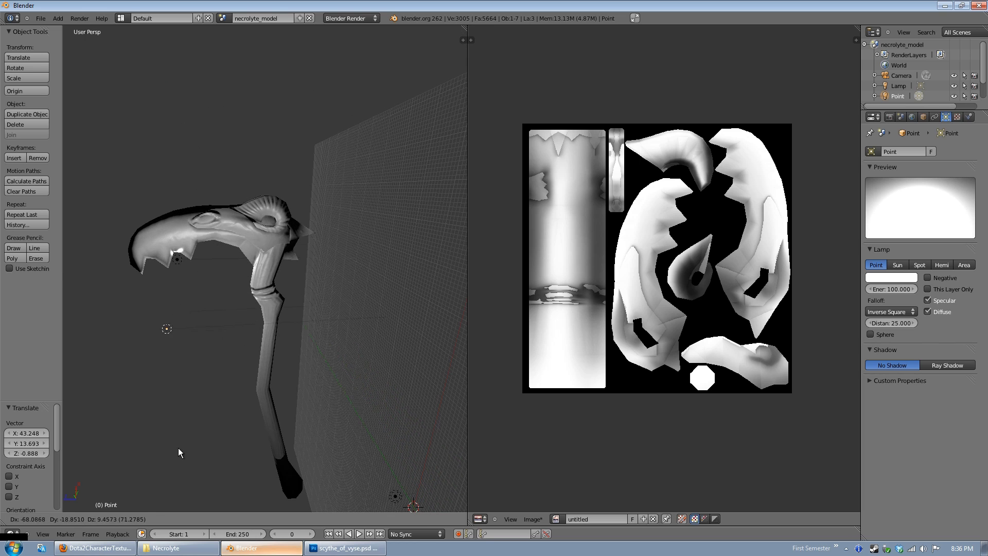
click(113, 480)
Duplicate the lamp about -97, 20 and -87 units in X, Y and Z toward the handle's lower end, and set its energy to 50.
middle_drag(113, 480, 248, 260)
key(shift+d)
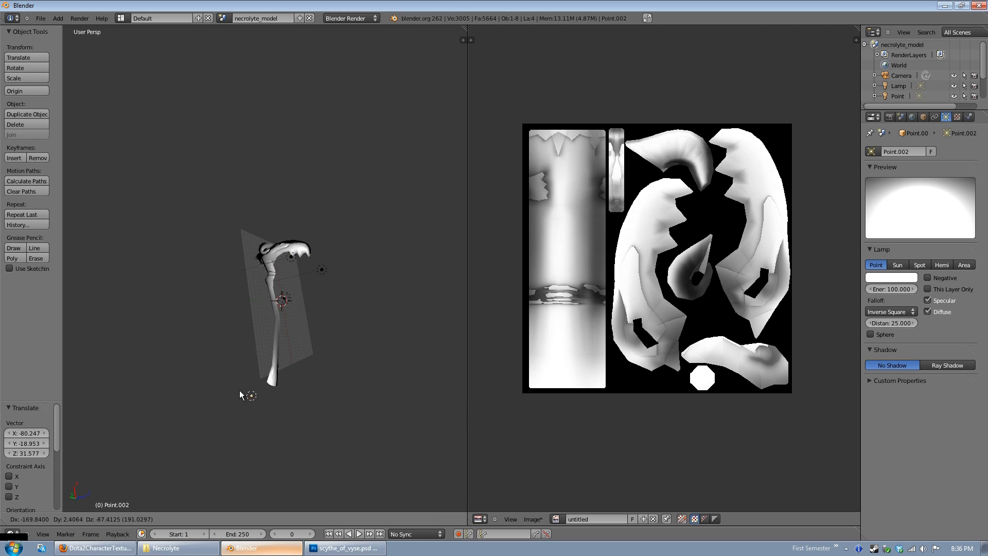
click(236, 346)
middle_drag(236, 346, 335, 304)
click(897, 289)
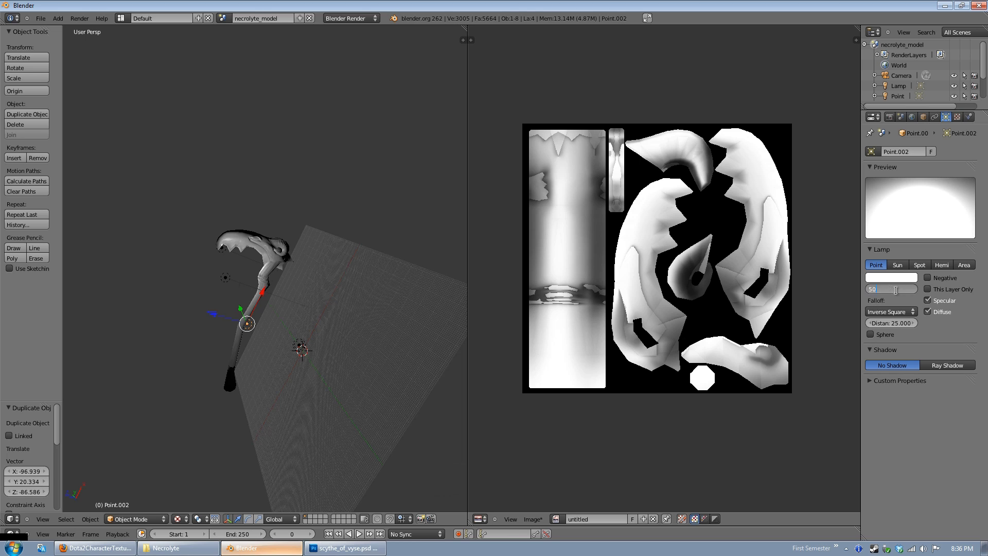
key(Return)
Duplicate the 50-energy lamp and position the copy on the other side of the scythe's handle.
middle_drag(357, 247, 301, 293)
key(shift+d)
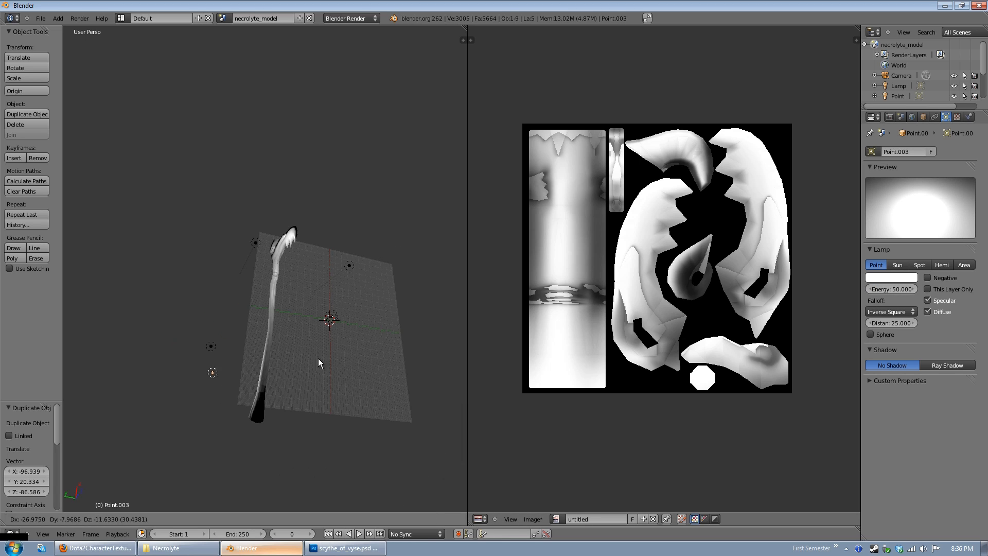
click(433, 369)
middle_drag(367, 340, 334, 337)
key(g)
click(214, 347)
key(g)
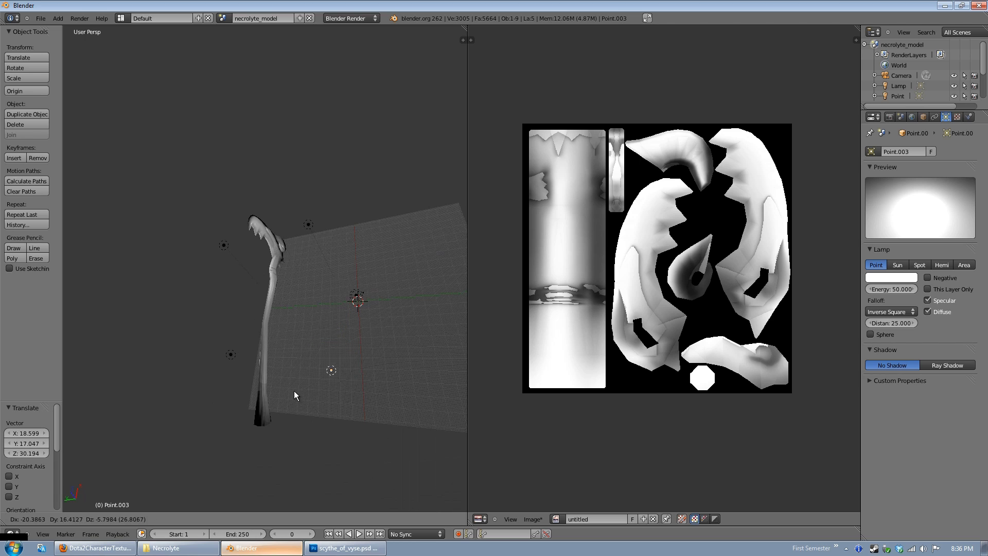
click(280, 387)
Deselect the lamps, select the scythe model and enter Edit Mode.
middle_drag(280, 388, 262, 274)
key(a)
right_click(275, 243)
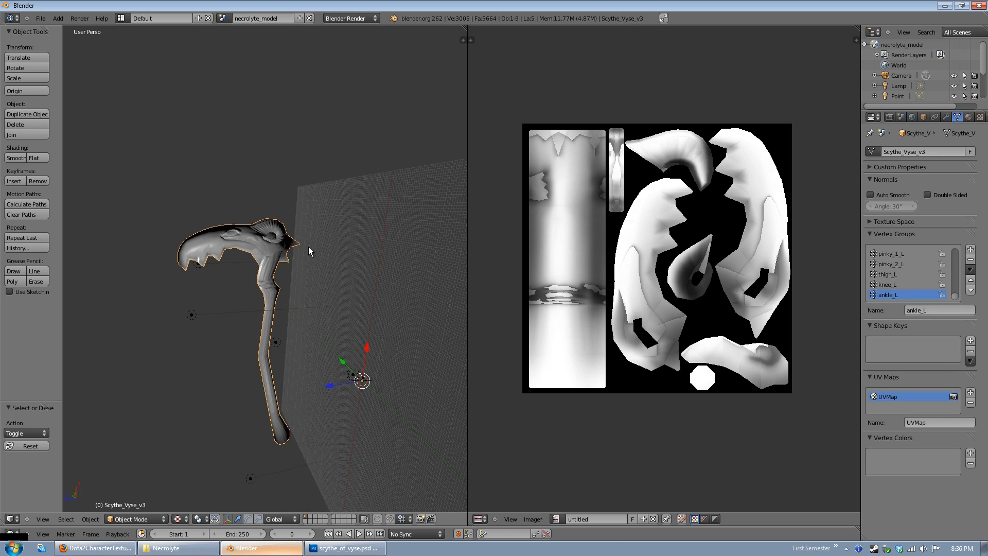
middle_drag(309, 247, 286, 256)
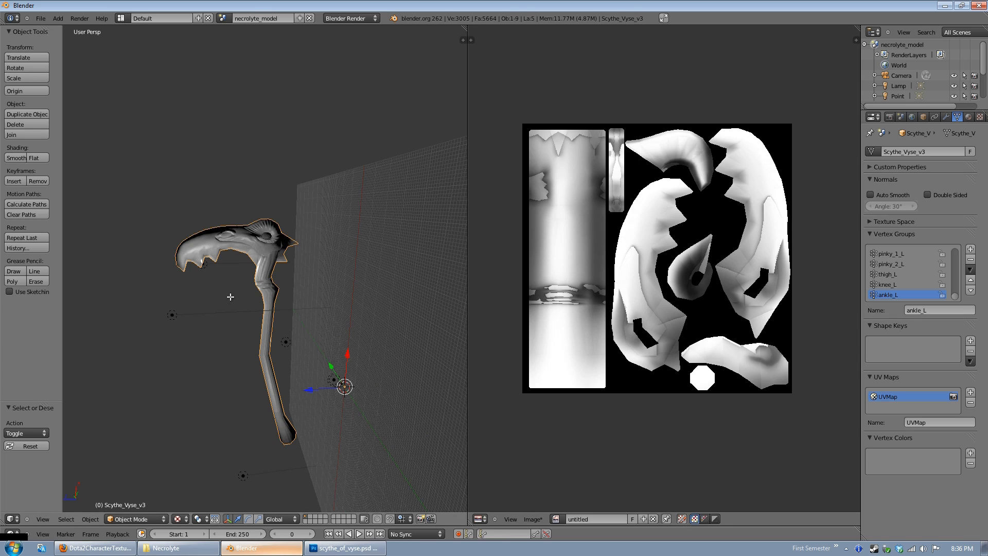
key(Tab)
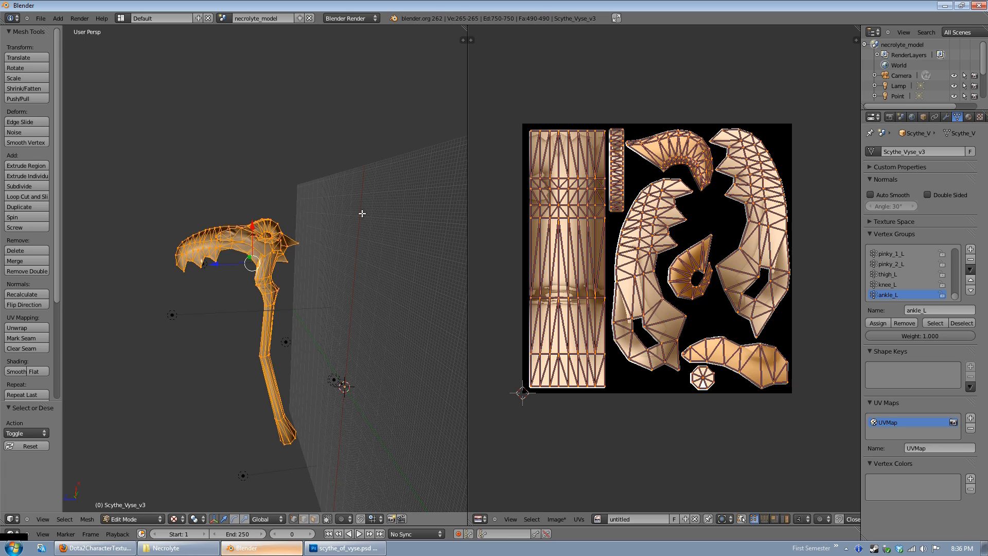
Turn off the world's Ambient Occlusion and bake the scythe's texture with the bake mode set to Full Render.
click(914, 118)
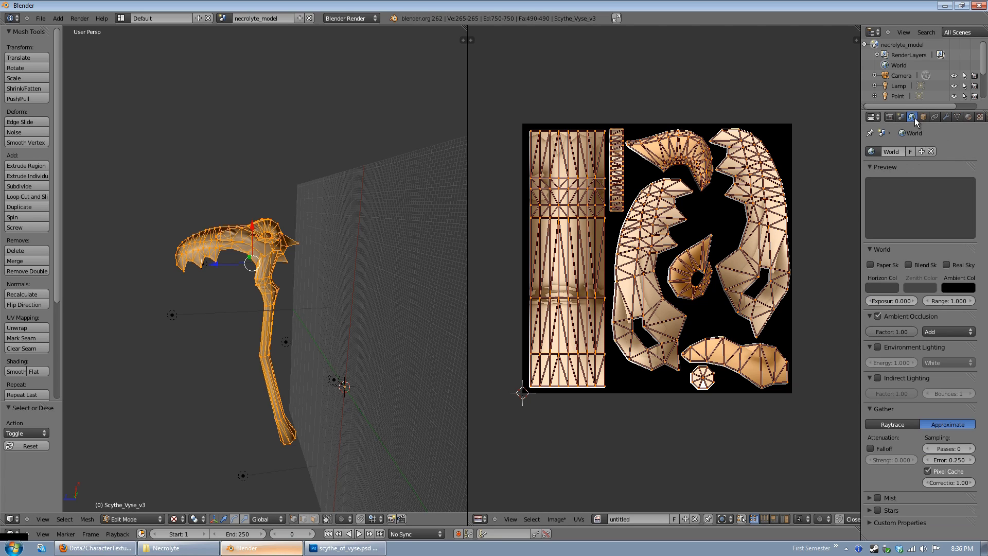
click(878, 317)
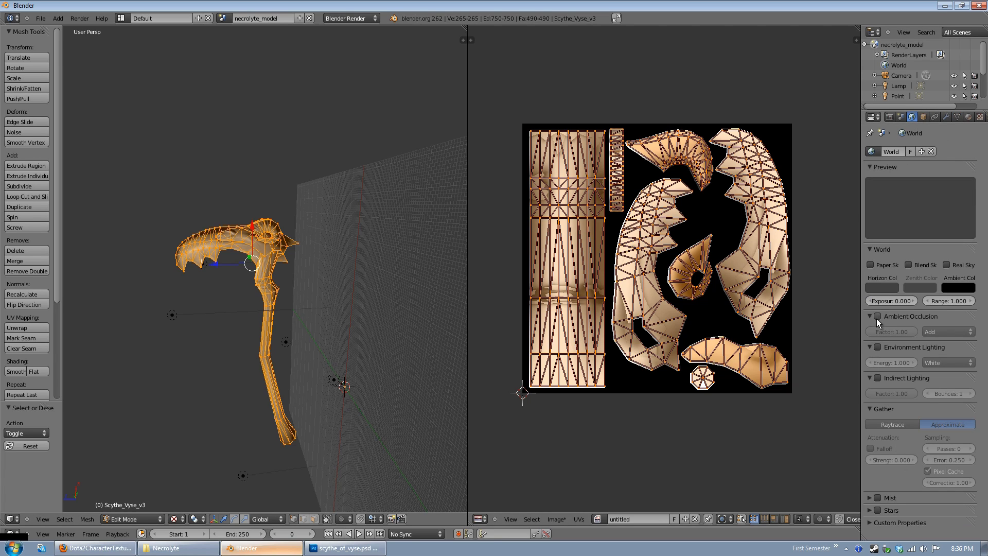
click(890, 118)
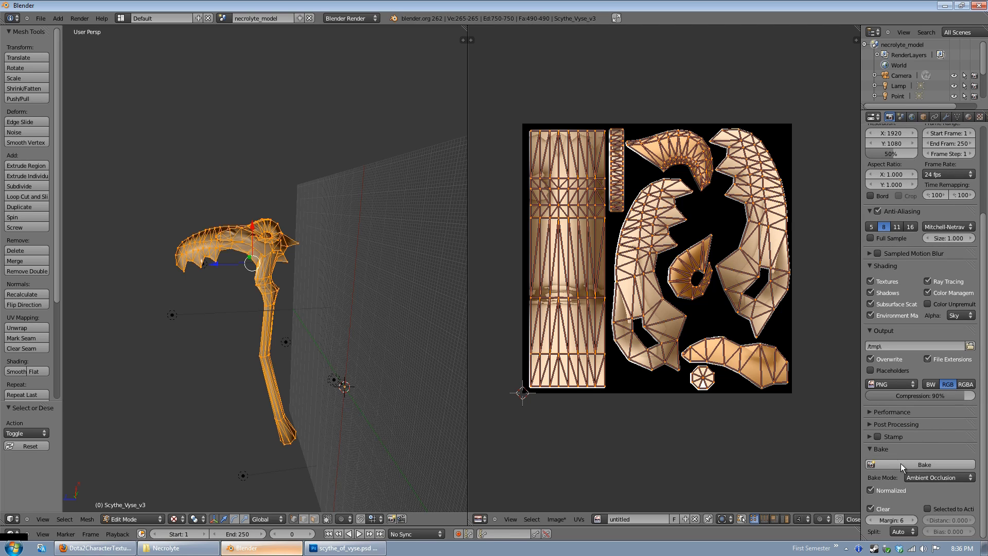
click(929, 478)
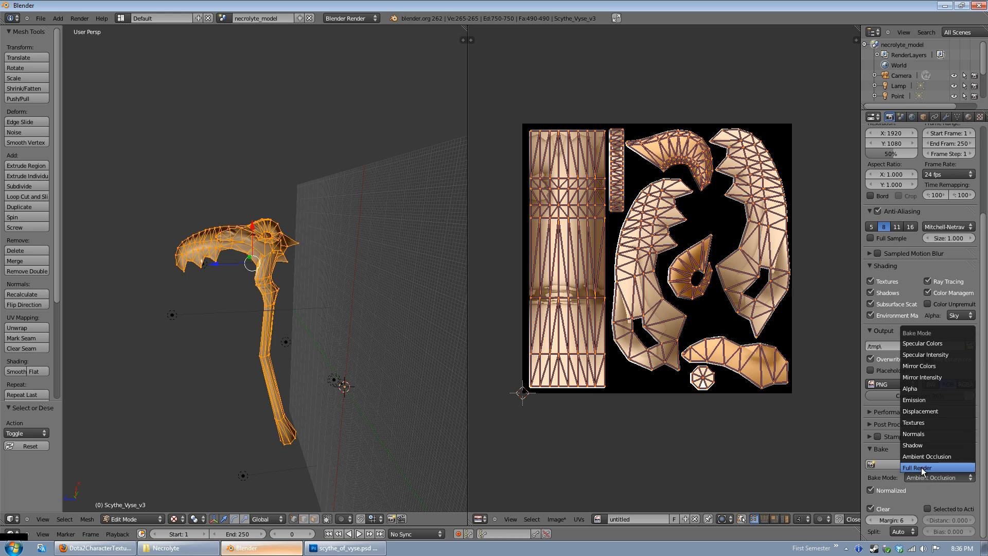
click(922, 468)
click(925, 464)
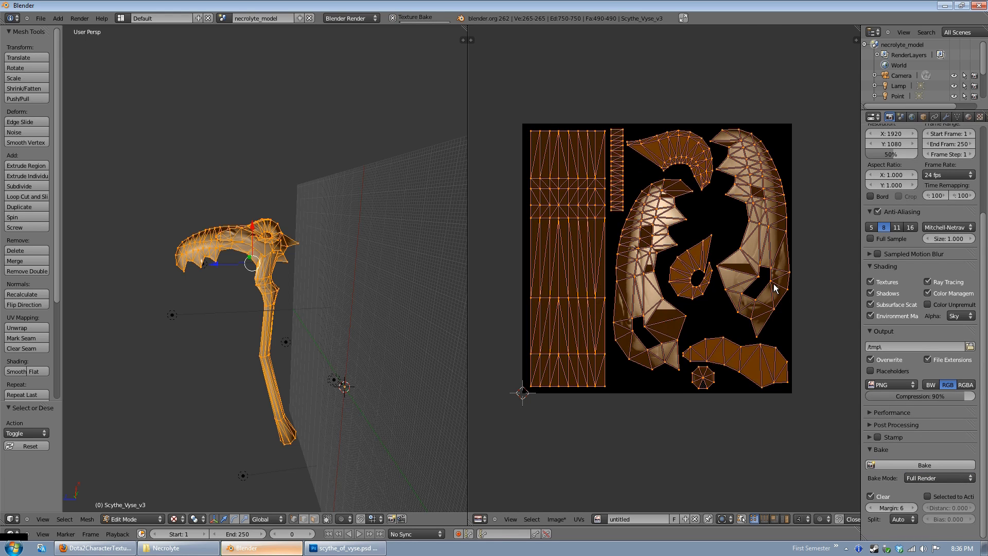
scroll(709, 254, up, 2)
scroll(710, 254, down, 2)
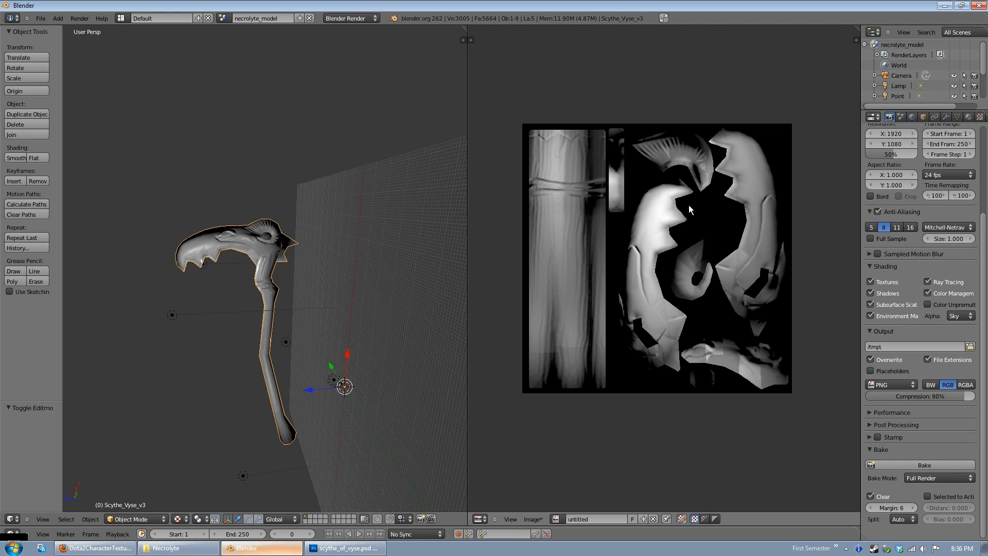
In Edit Mode, display the scythe's full UV layout and select one copy of the overlapping horn, teardrop-shaped and skull UV islands.
key(Tab)
key(a)
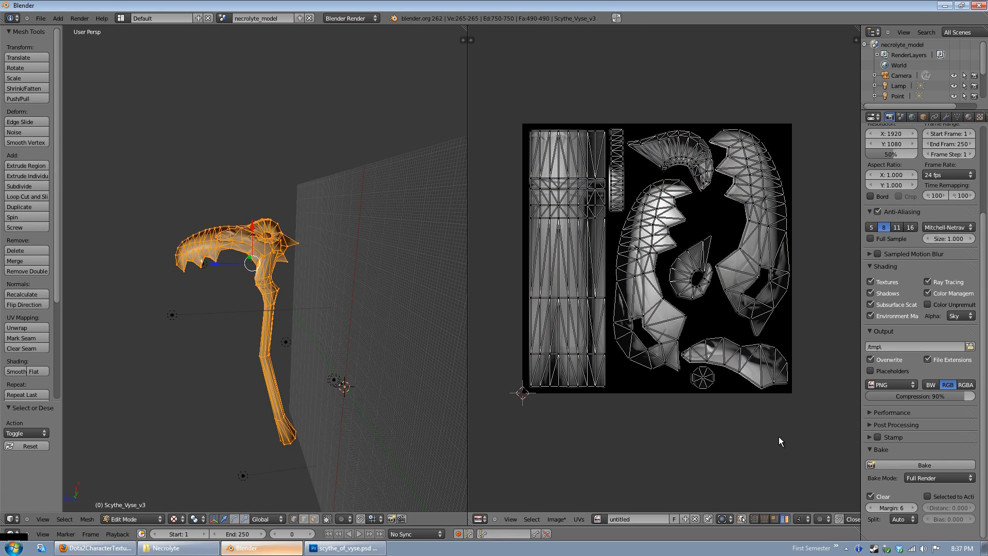
shift+right_click(681, 140)
shift+right_click(701, 244)
shift+right_click(738, 373)
scroll(731, 359, down, 3)
key(g)
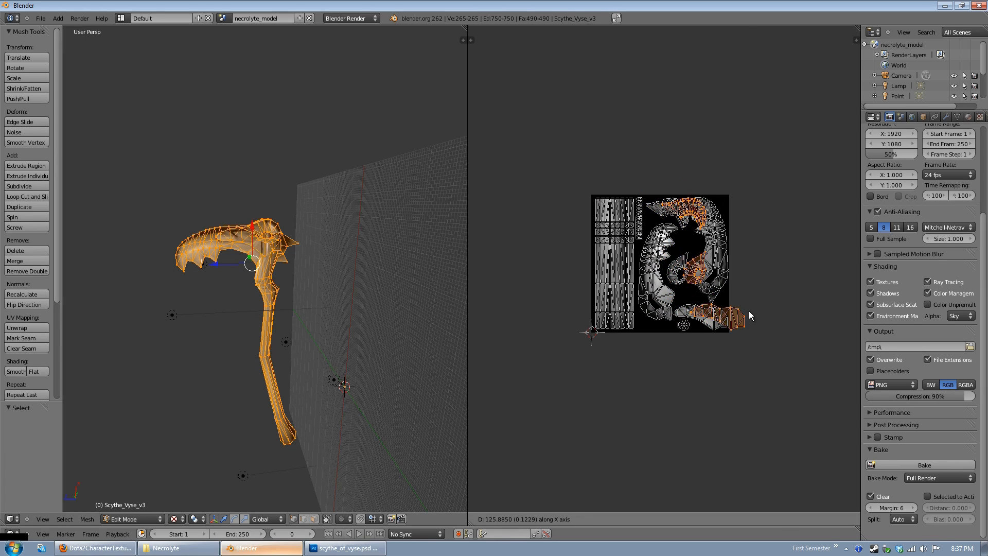
click(820, 333)
key(ctrl+z)
Move the selected UV islands 700 units along X, off the texture, and deselect them.
text(gx700)
key(Return)
key(a)
scroll(720, 312, up, 1)
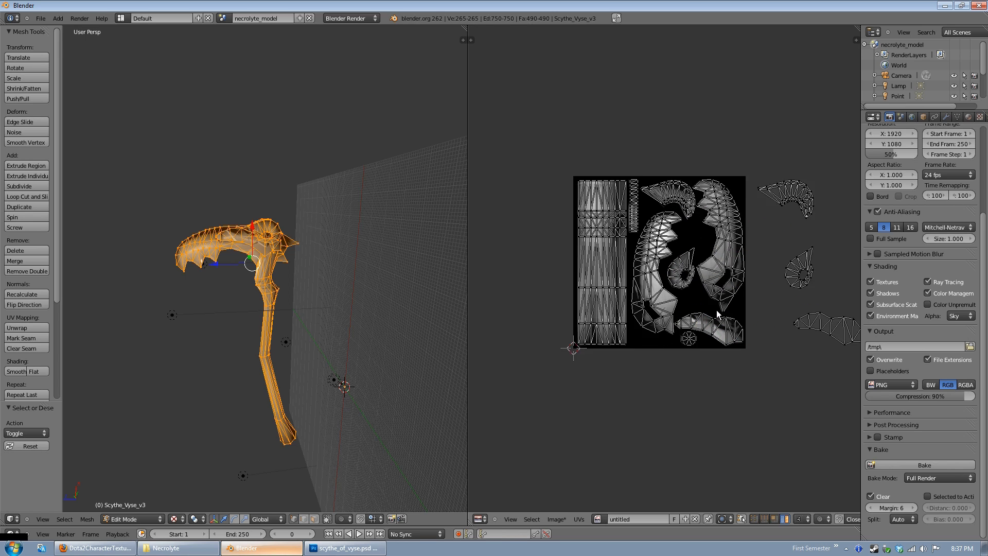
Select all UV islands and bake the scythe's Full Render texture again.
key(a)
scroll(713, 311, up, 1)
click(935, 461)
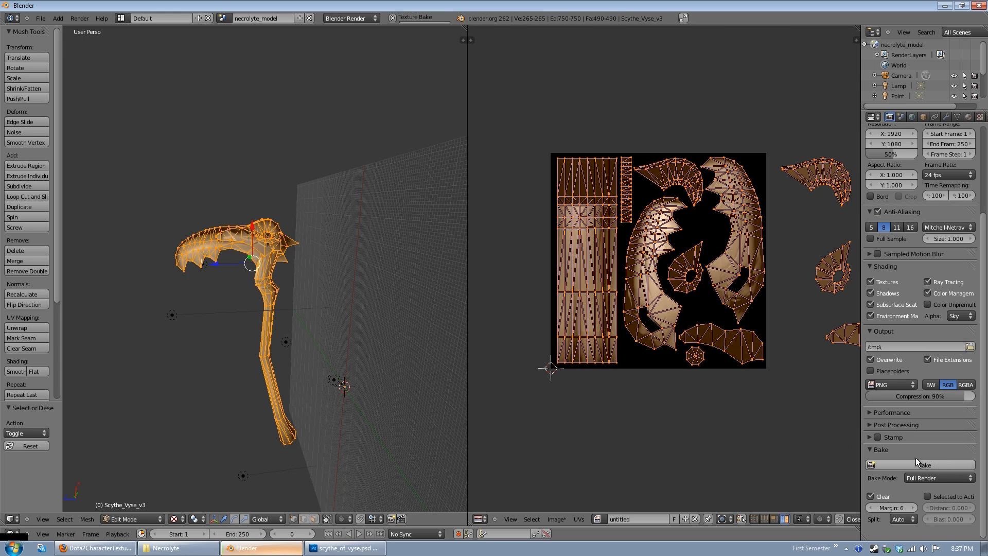
Box-select the offset UV islands and move them -700 units along X, back onto the texture.
scroll(659, 370, down, 2)
key(a)
key(b)
drag(732, 178, 836, 379)
text(gx-700)
key(Return)
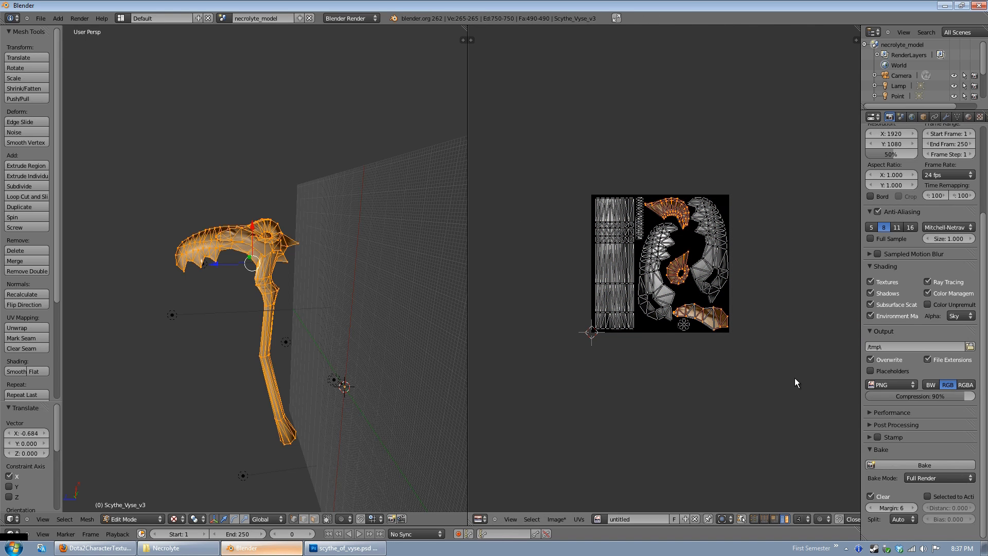
Leave Edit Mode and deselect the scythe to examine the new bake alongside the model.
scroll(795, 382, up, 3)
key(Tab)
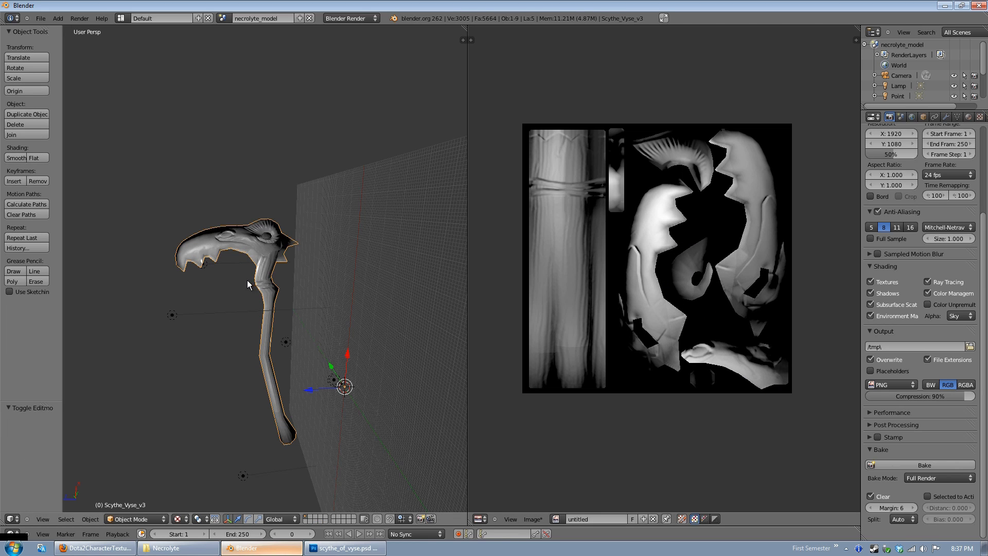
key(a)
scroll(269, 281, up, 2)
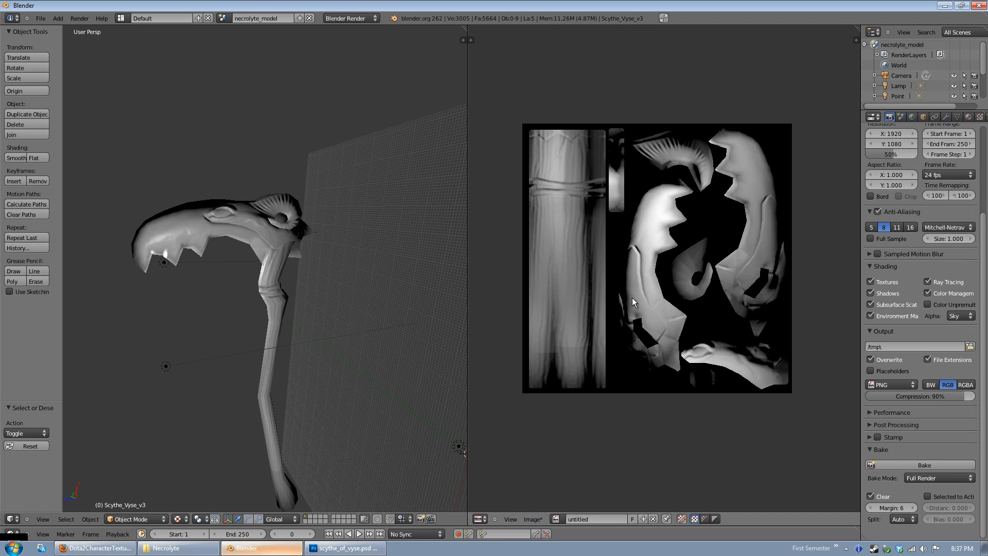
Select the whole scythe mesh in Edit Mode and look at the Save As Image options for the baked texture without saving.
key(Tab)
key(a)
key(a)
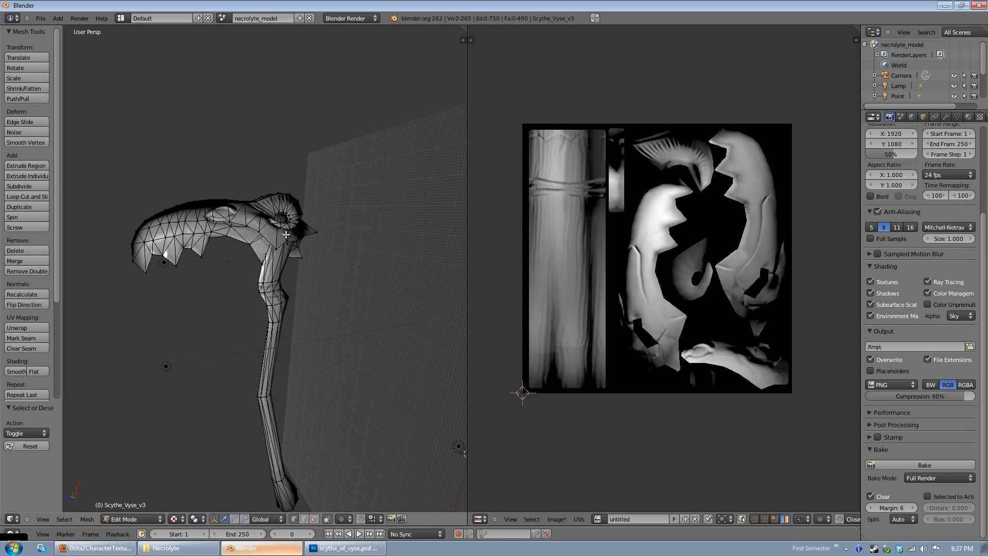
key(a)
click(558, 520)
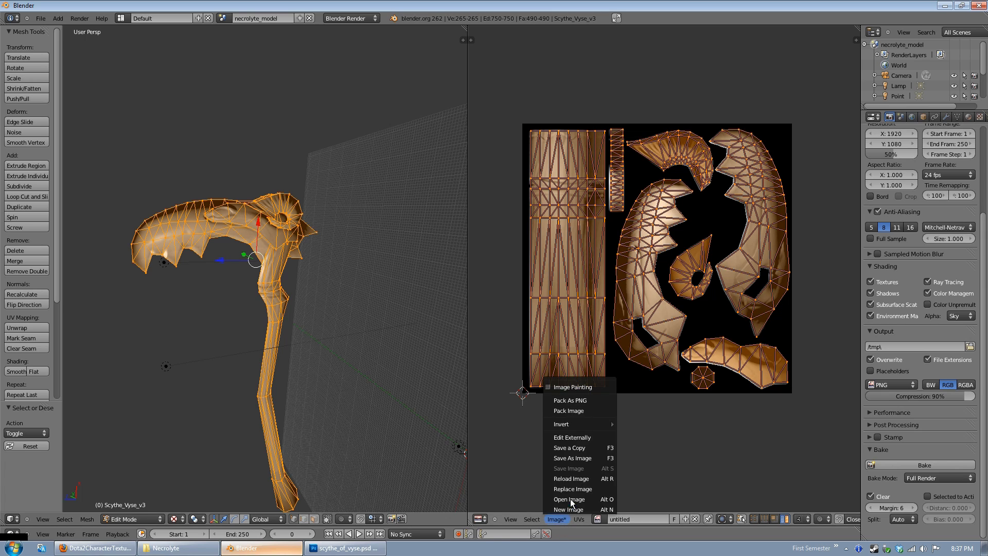
click(588, 459)
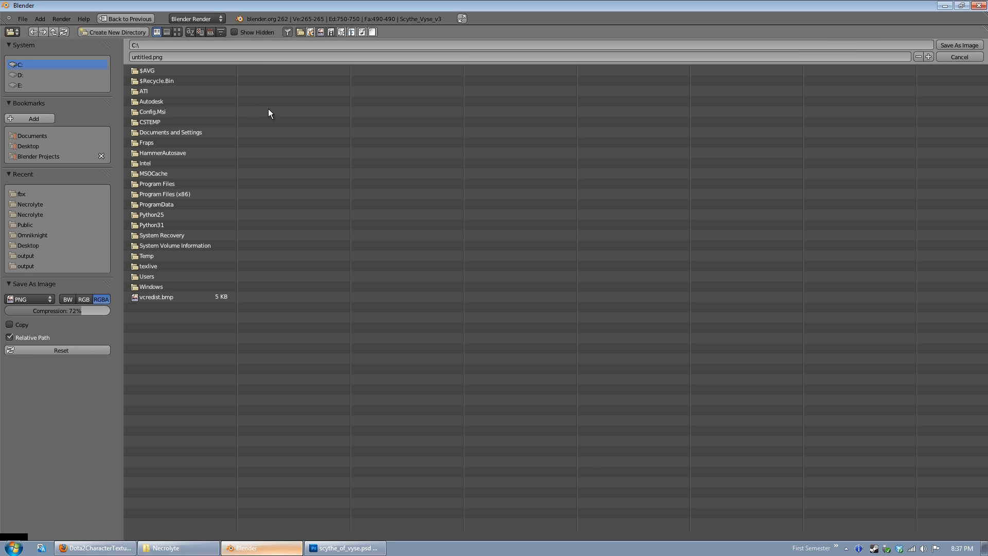
click(958, 57)
Switch to Photoshop, revert scythe_of_vyse.psd to its opening history snapshot, and show the full_render layer.
key(alt+Tab)
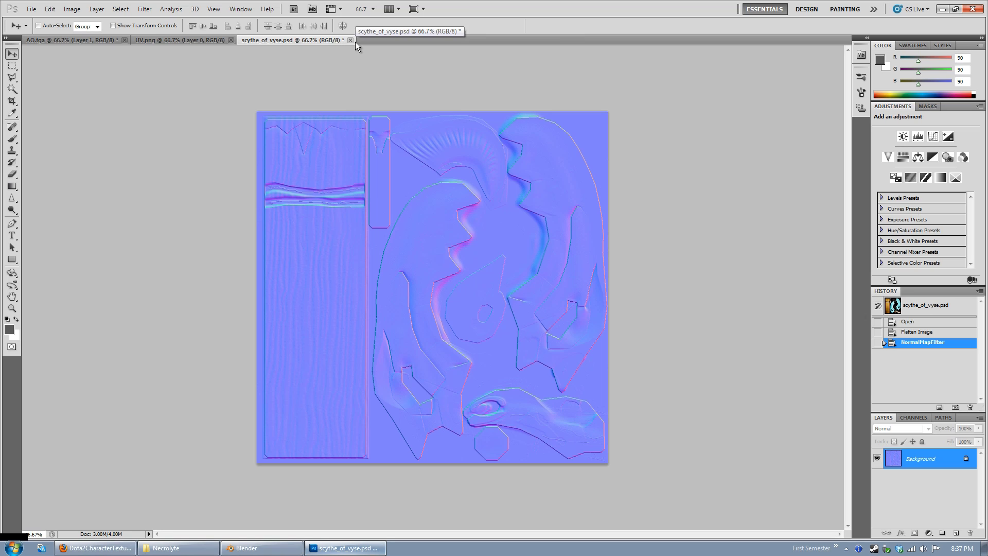
click(934, 308)
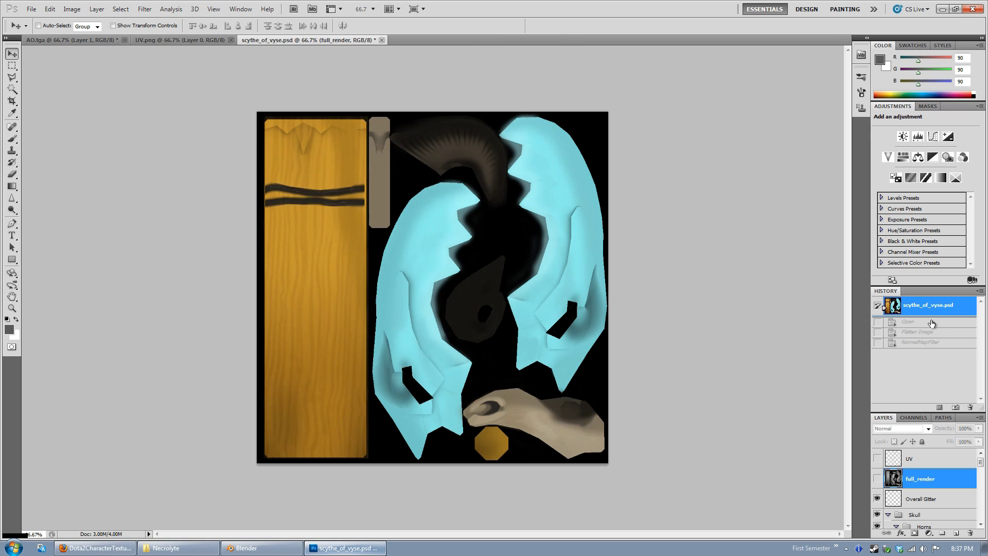
click(878, 480)
click(879, 479)
Open full_render.tga from the Necrolyte folder in Photoshop, examine the baked lighting, and close it again.
key(alt+Tab)
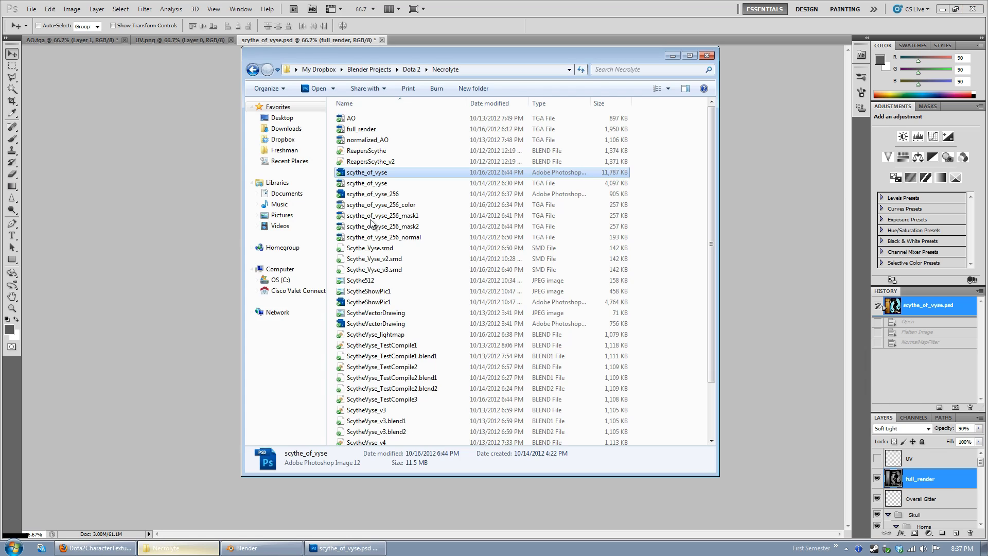
drag(382, 129, 417, 41)
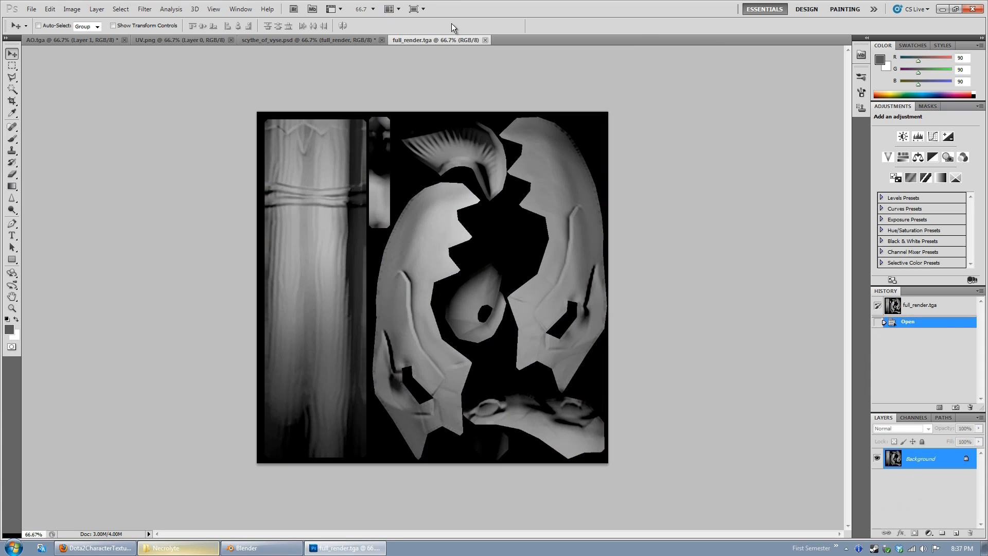
click(333, 37)
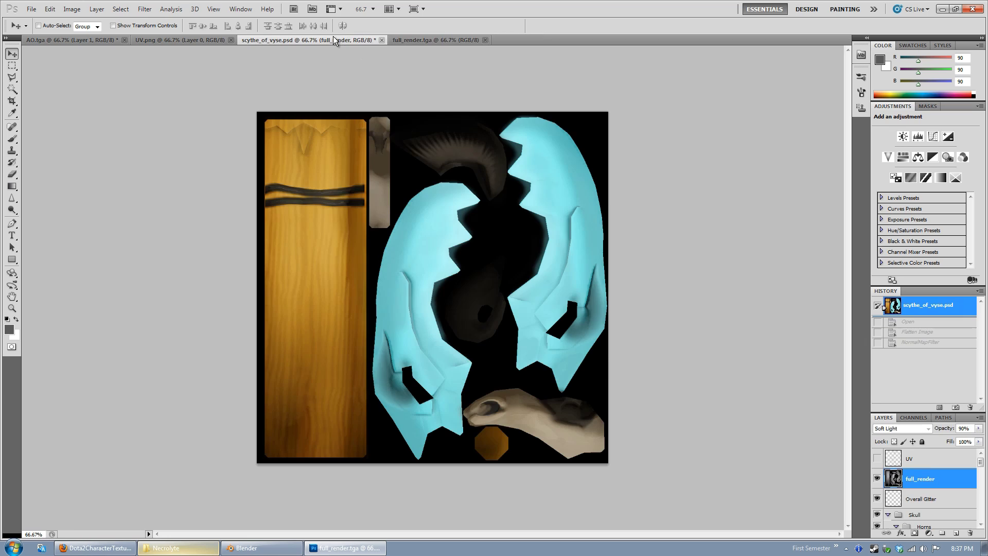
click(485, 41)
Toggle the full_render layer's visibility repeatedly to compare the scythe texture with and without the Soft Light lighting, leaving it shown.
click(878, 479)
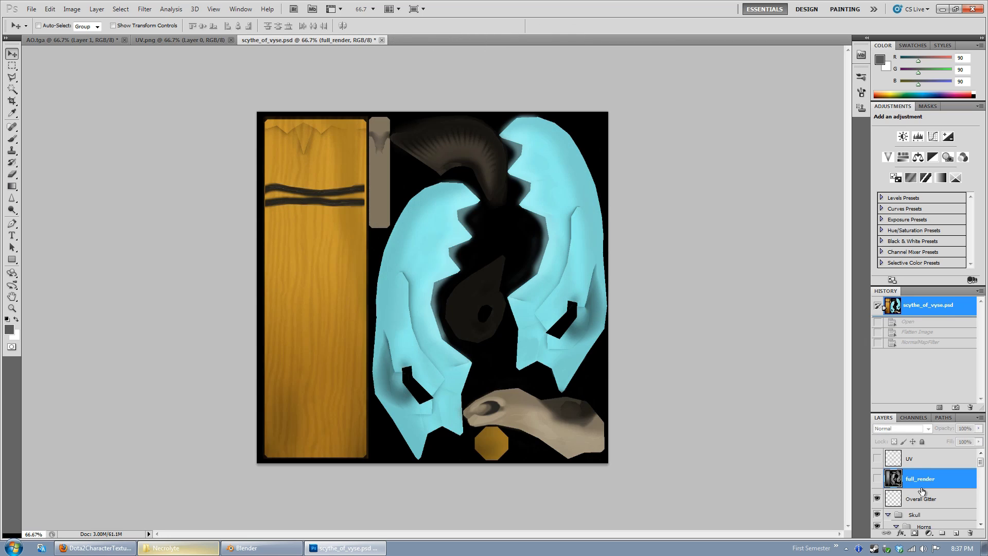
click(877, 479)
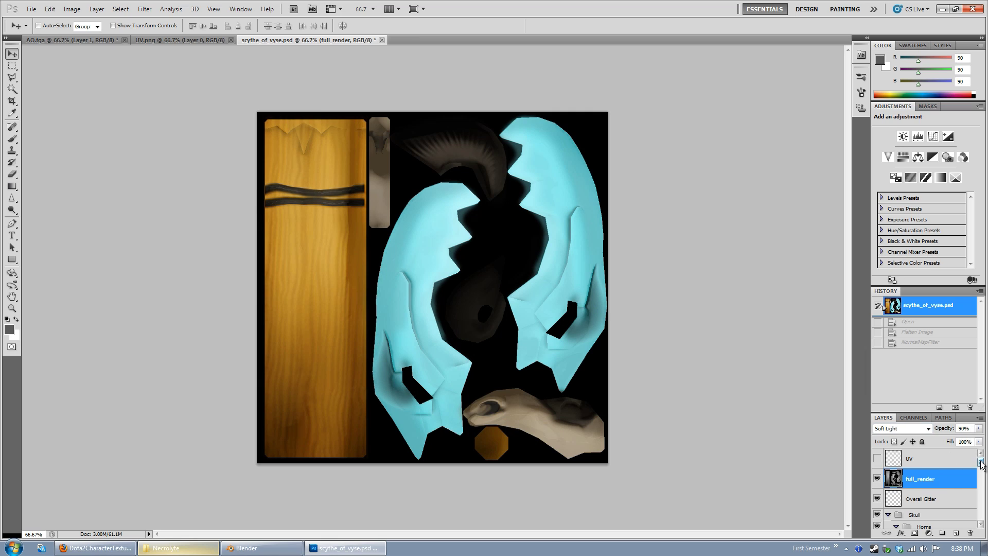
click(878, 479)
click(878, 480)
click(878, 480)
click(878, 479)
click(877, 479)
mouse_move(982, 464)
mouse_down()
mouse_move(981, 521)
mouse_move(982, 450)
mouse_up()
scroll(971, 484, down, 5)
mouse_move(981, 481)
mouse_down()
mouse_move(981, 498)
mouse_move(981, 465)
mouse_up()
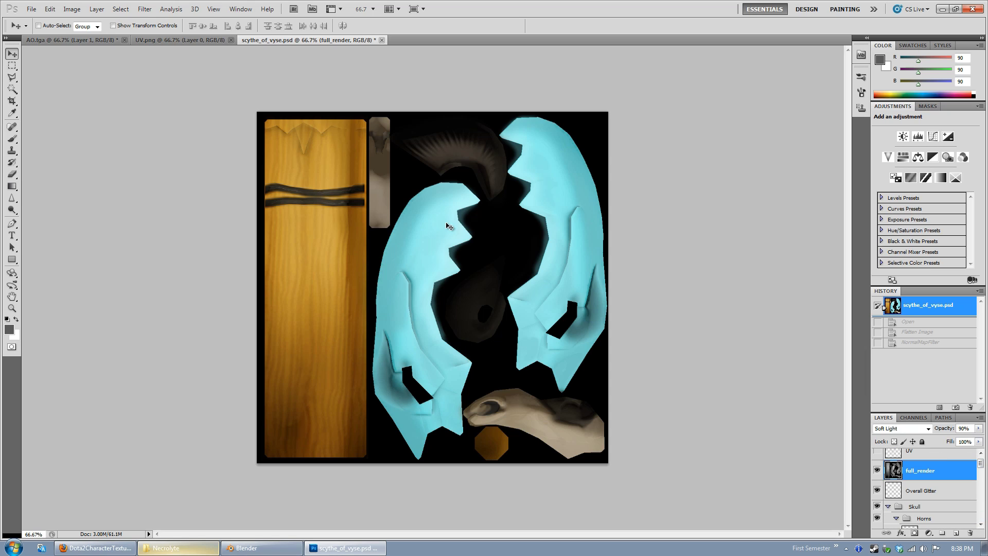
Resize scythe_of_vyse.psd to 256 pixels wide with proportions constrained, and view it at 100%.
click(71, 8)
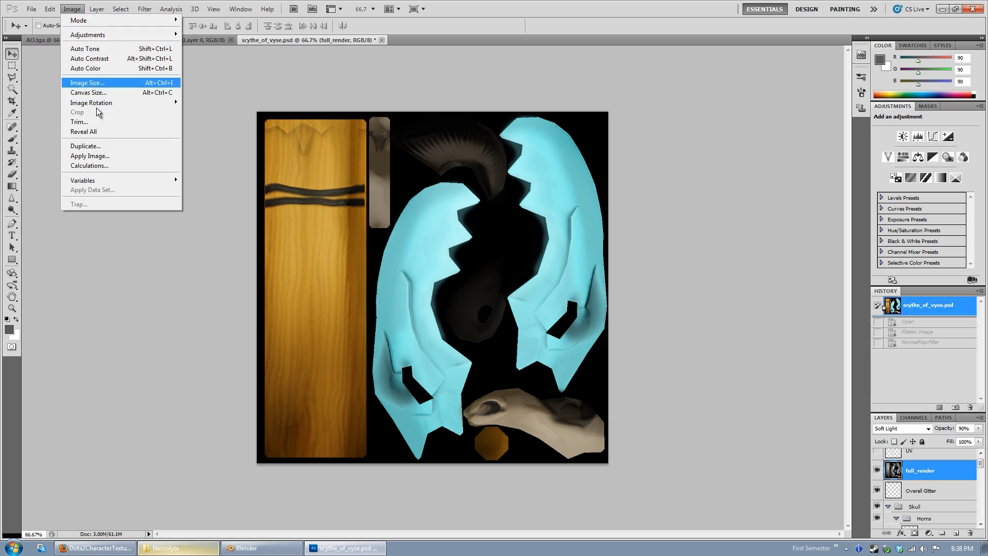
click(154, 82)
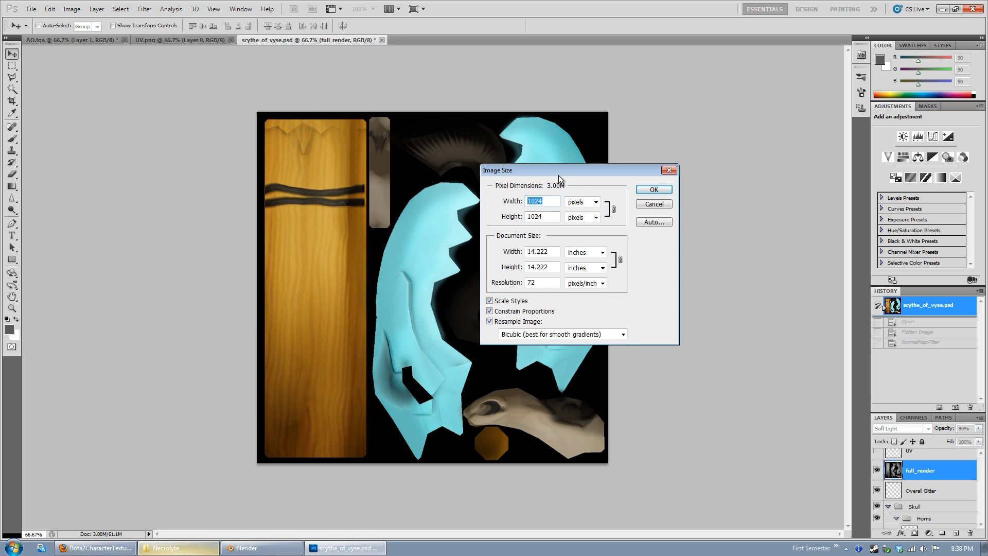
text(256)
key(Return)
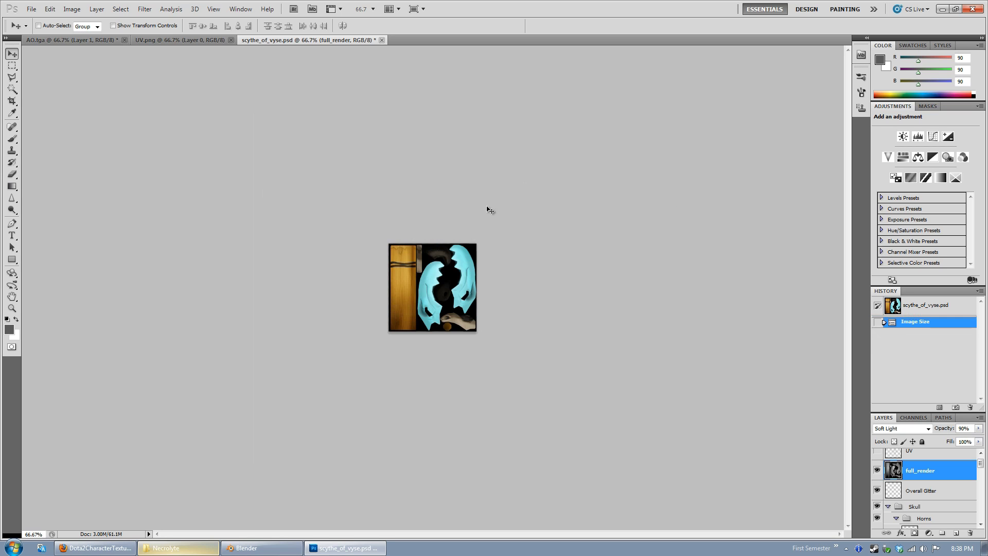
key(ctrl+1)
Switch to Firefox, check the weapon texture size on the Necrolyte requirements page, and return to Photoshop.
click(97, 548)
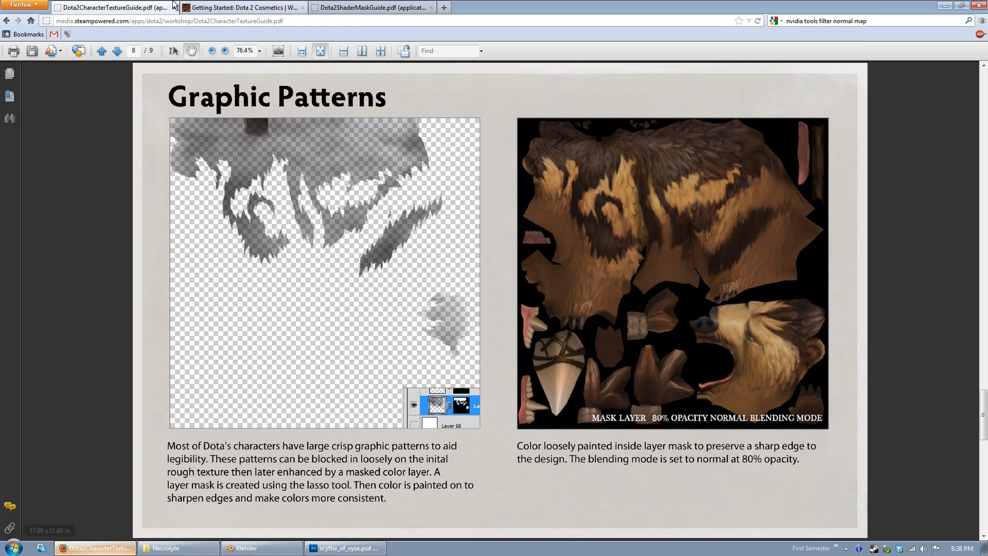
click(7, 21)
scroll(446, 243, down, 9)
drag(399, 276, 360, 273)
scroll(361, 294, up, 2)
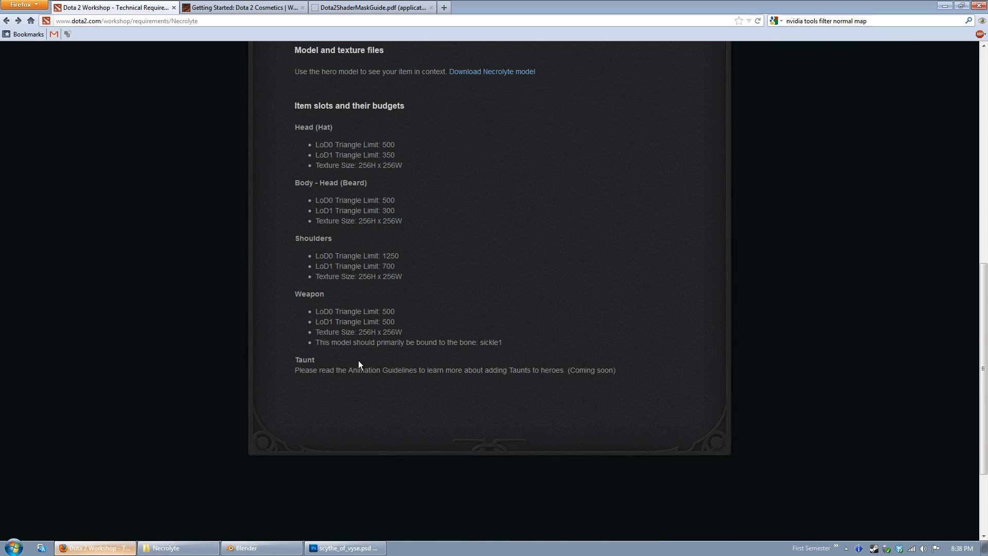
drag(360, 332, 404, 335)
click(400, 318)
click(344, 547)
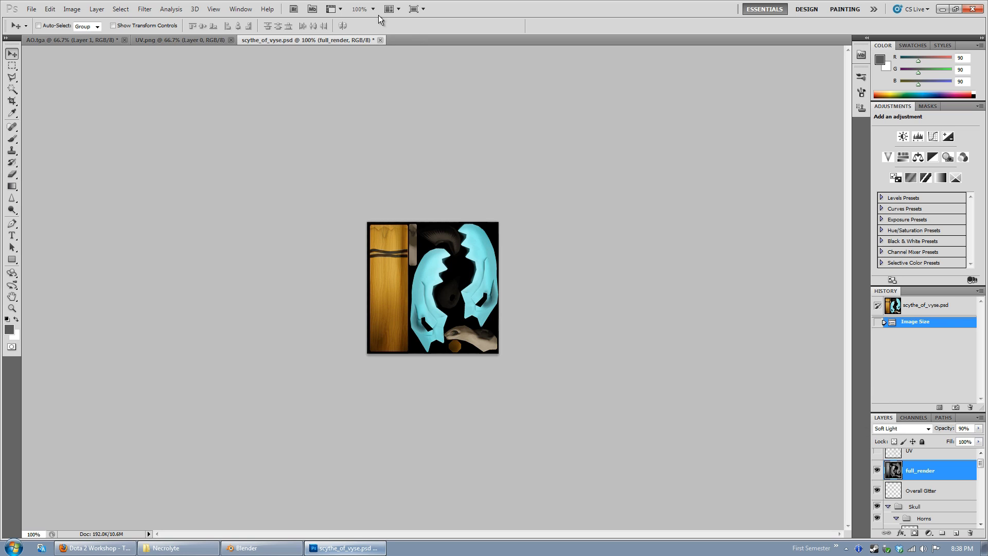
click(149, 11)
right_click(938, 480)
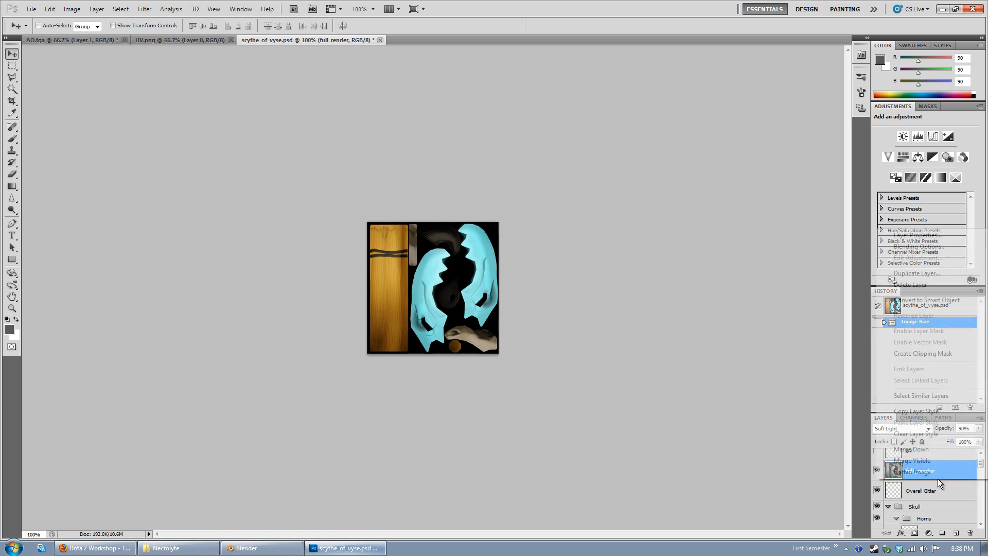
click(682, 268)
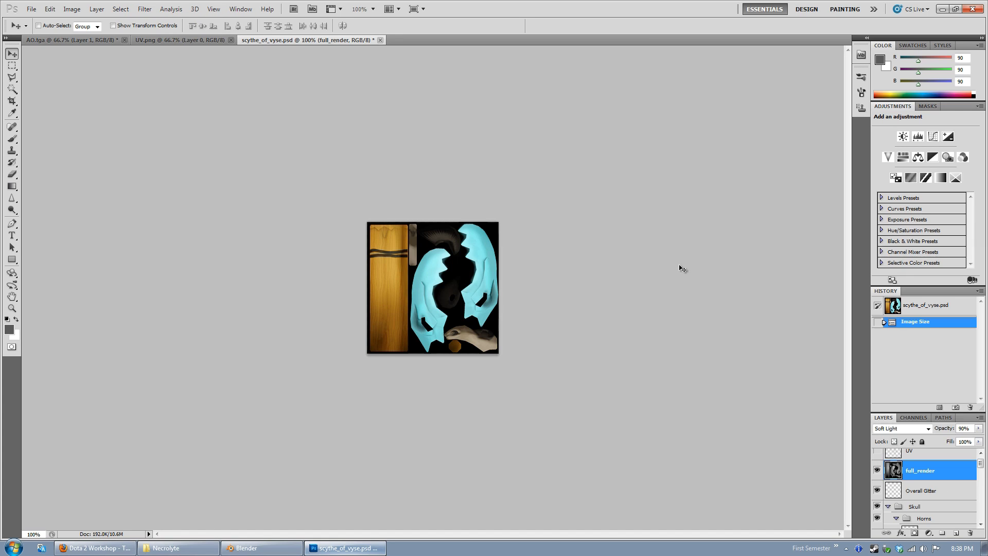
Bring up the Necrolyte folder and examine how the scythe_of_vyse_256_color texture file is named, leaving its name as it is.
click(170, 548)
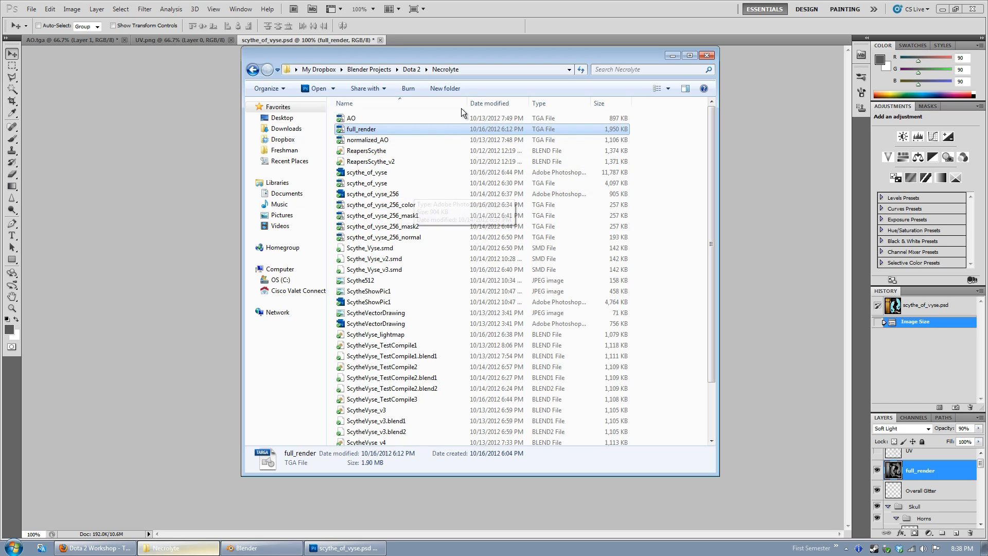
drag(467, 102, 470, 103)
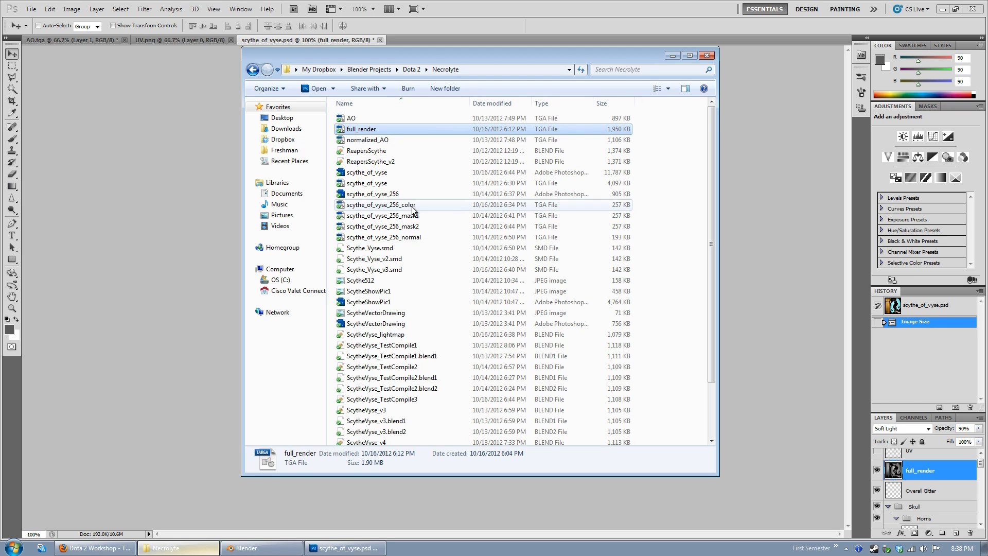
click(412, 206)
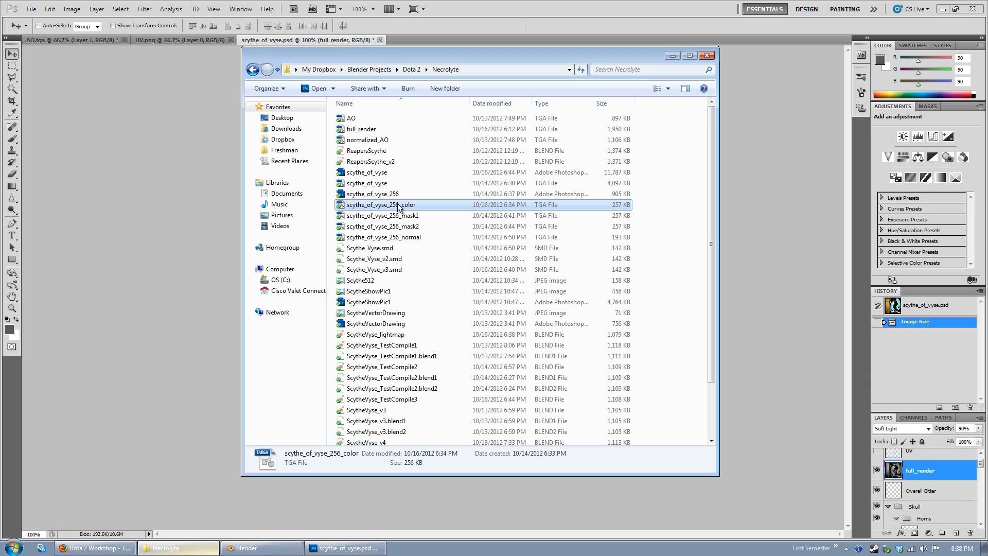
click(401, 205)
click(404, 204)
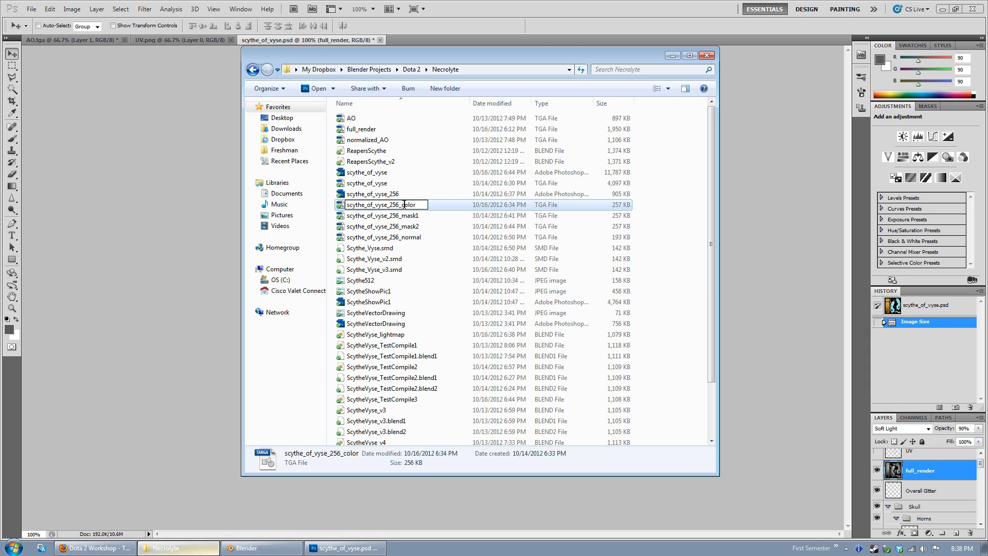
drag(399, 204, 354, 205)
click(401, 205)
click(410, 205)
drag(417, 208, 401, 207)
Examine the scythe_of_vyse_256_normal, scythe_of_vyse_256_mask1 and scythe_of_vyse_256_mask2 files in the folder.
click(415, 236)
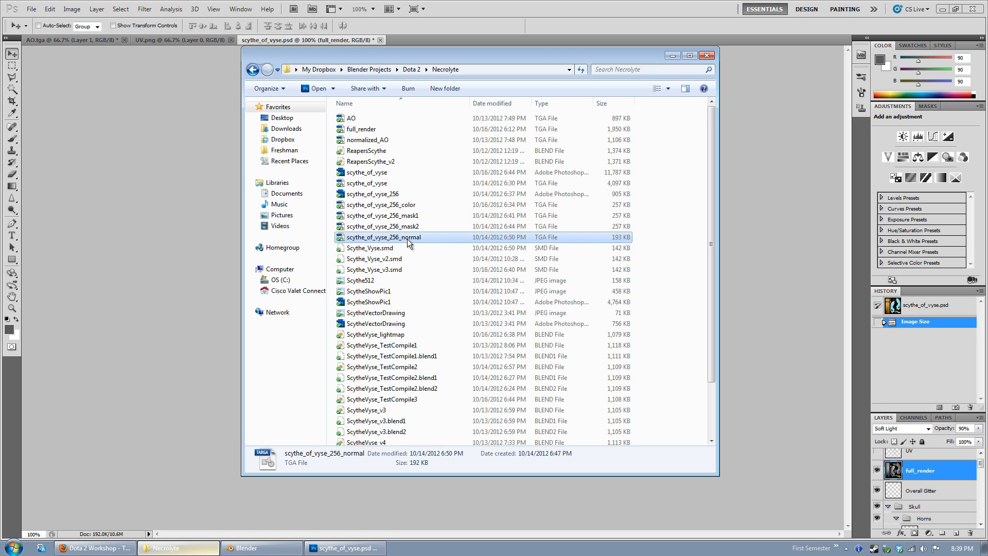
click(419, 215)
click(425, 218)
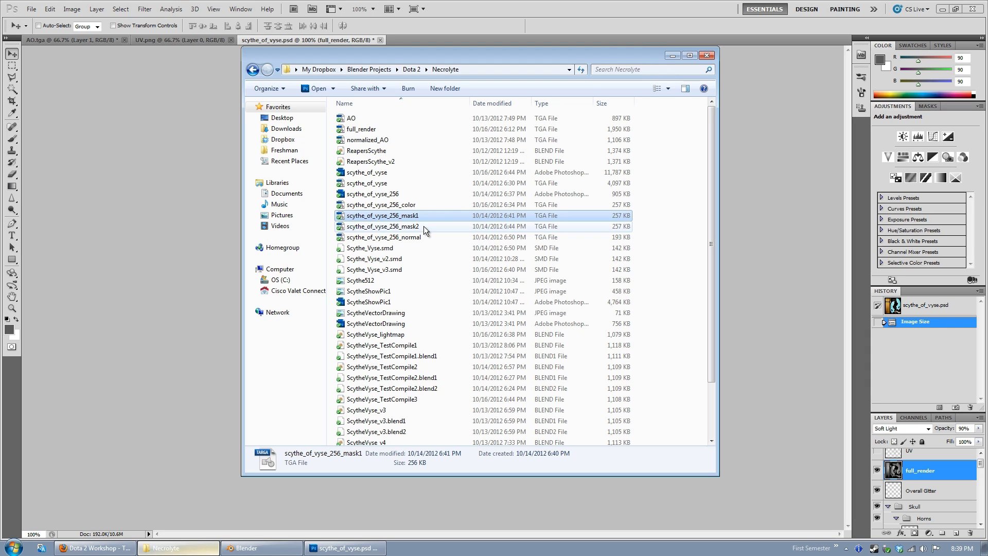
click(419, 225)
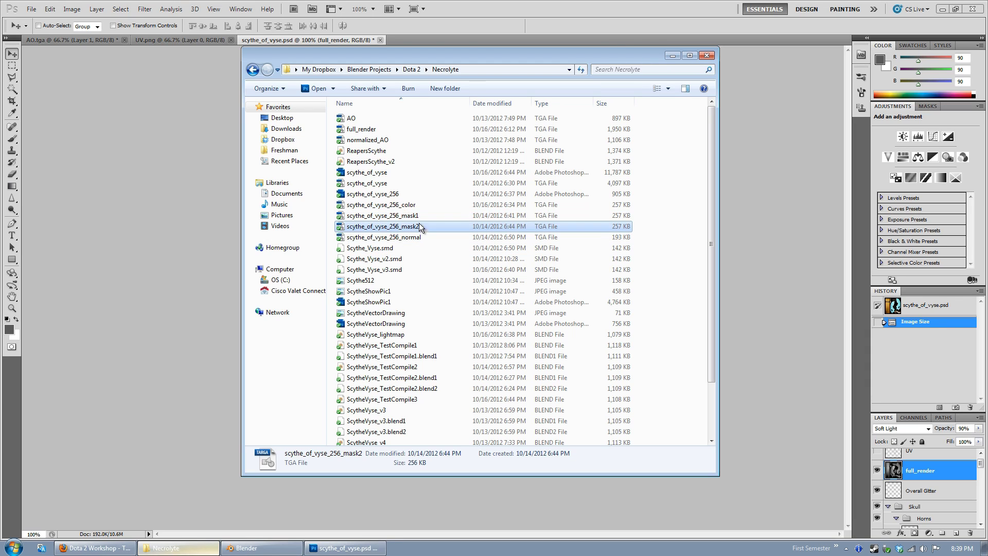
click(418, 215)
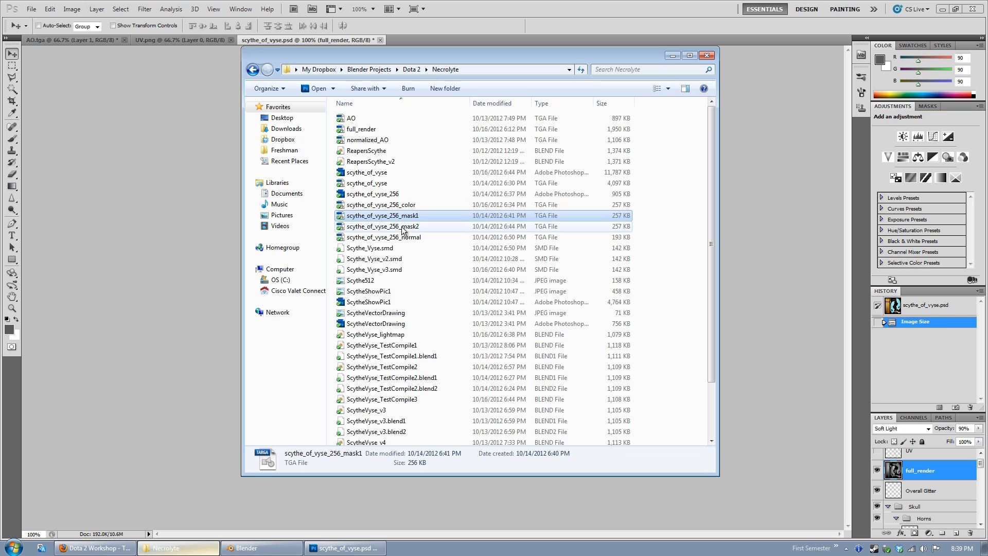
Switch to Firefox and examine the Masks page of the Dota 2 Character Shader Masks Guide.
click(114, 548)
scroll(365, 354, up, 9)
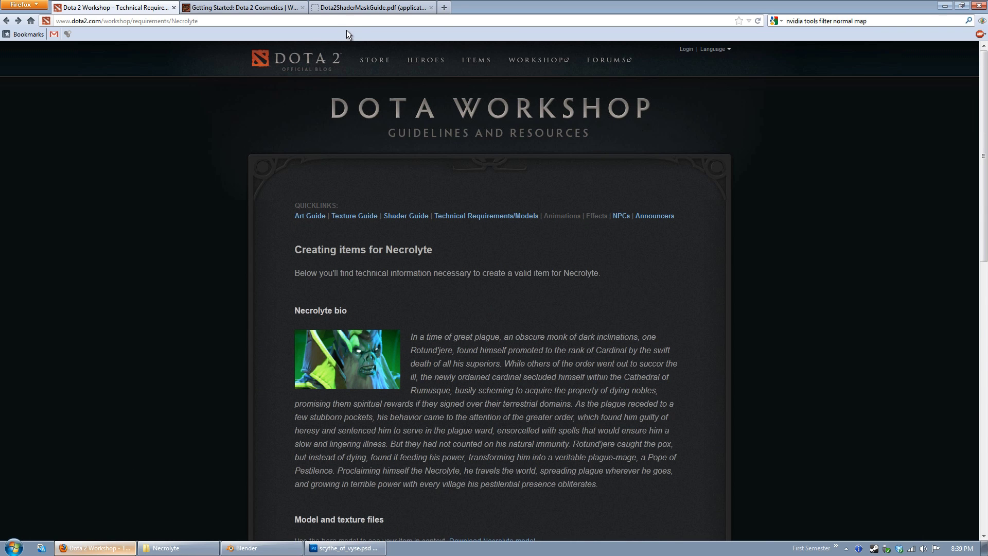
click(397, 7)
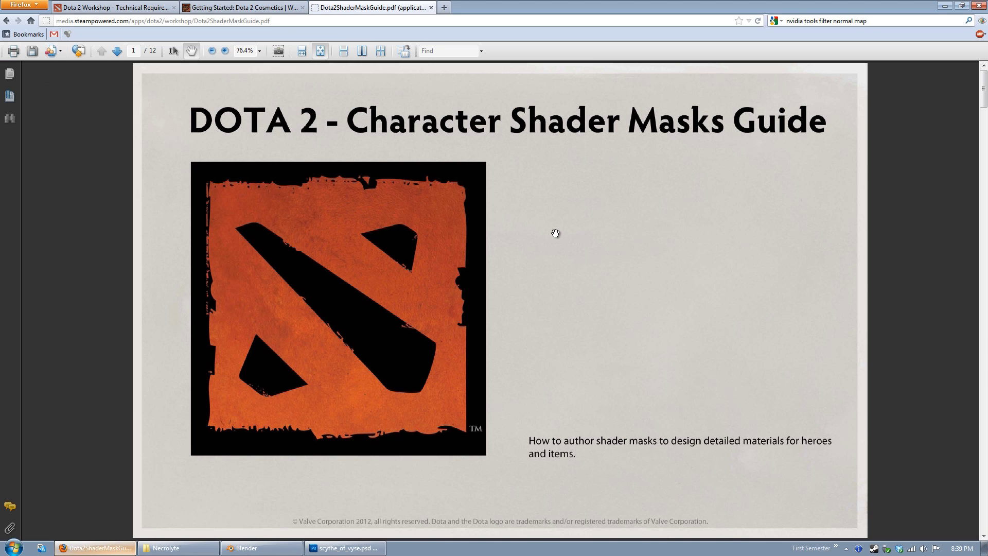
scroll(559, 252, down, 3)
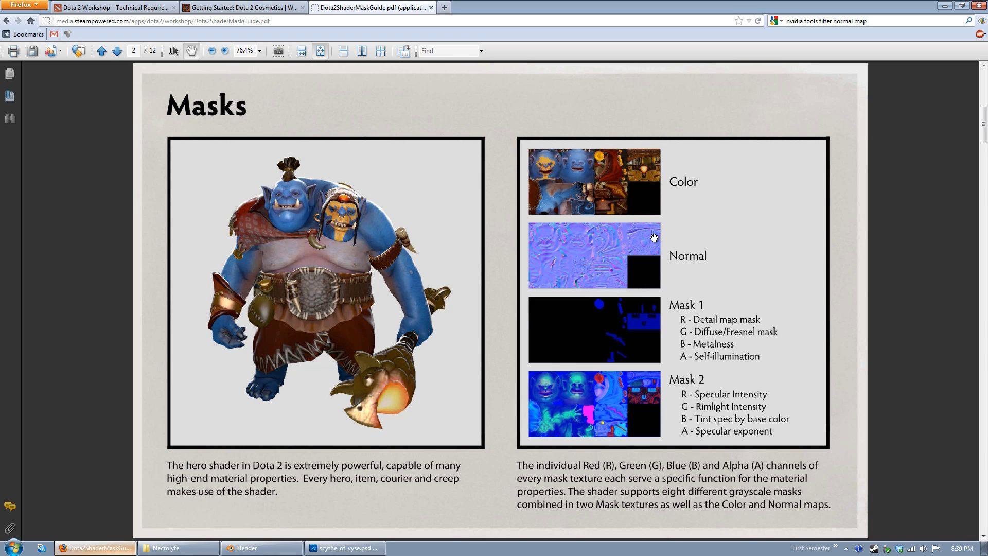
scroll(705, 278, down, 3)
scroll(704, 279, up, 3)
Switch to Photoshop and examine the Red, Green, Blue and Alpha 1 channels of scythe_of_vyse.psd one by one.
click(281, 547)
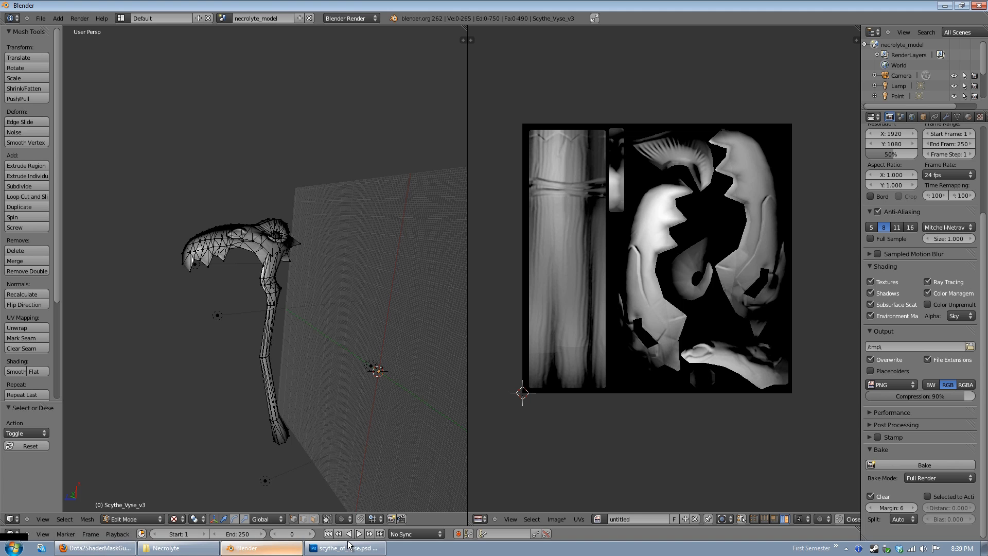
click(348, 544)
click(912, 418)
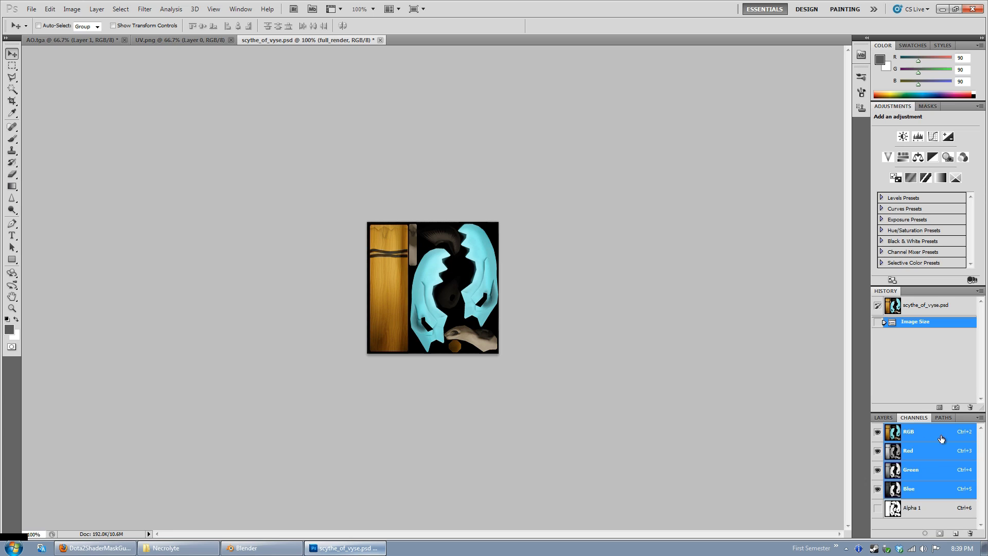
click(922, 478)
click(927, 436)
click(944, 456)
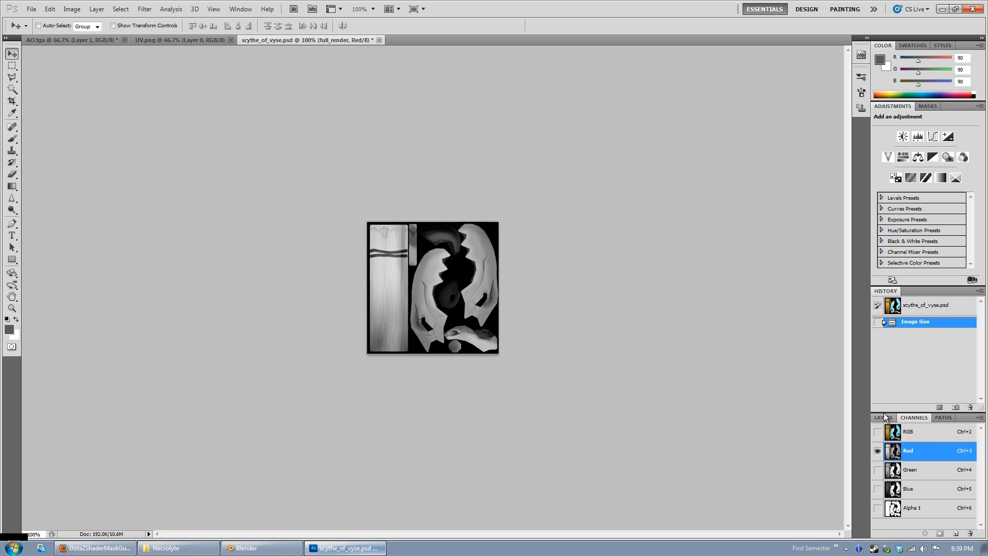
click(917, 471)
click(919, 490)
click(922, 510)
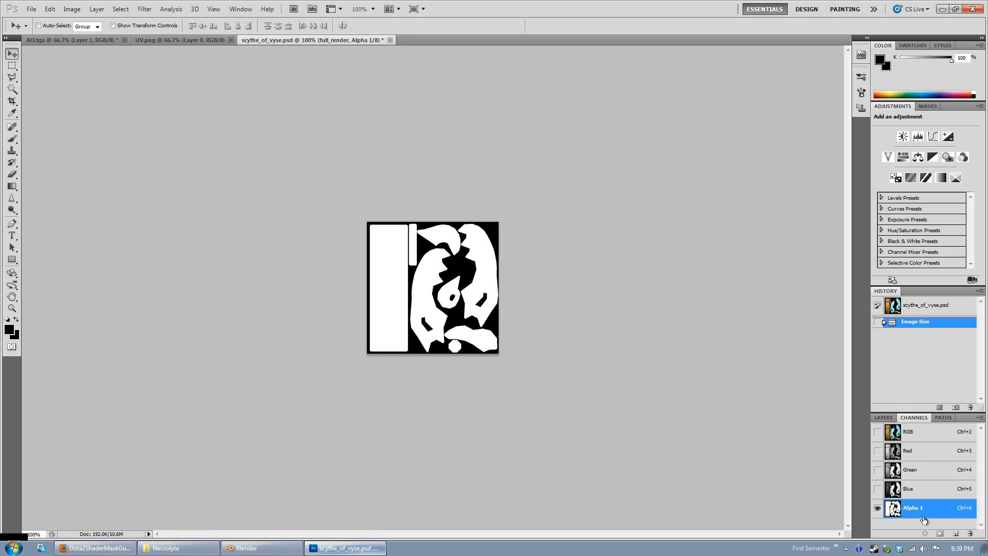
click(934, 459)
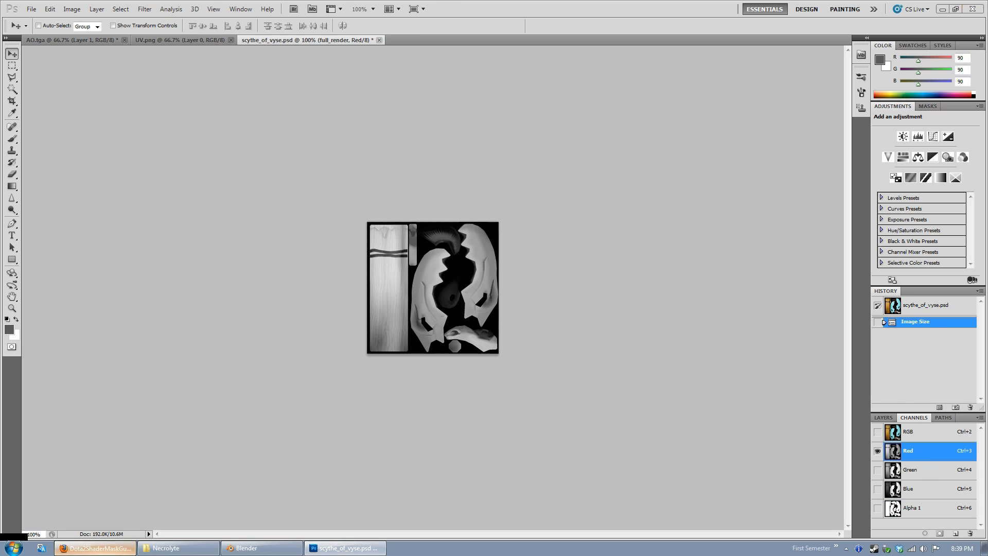
Return to Firefox, view the mask guide's Overview page, and bring up the item texture rules on the Technical Requirements page.
click(98, 547)
scroll(842, 171, down, 3)
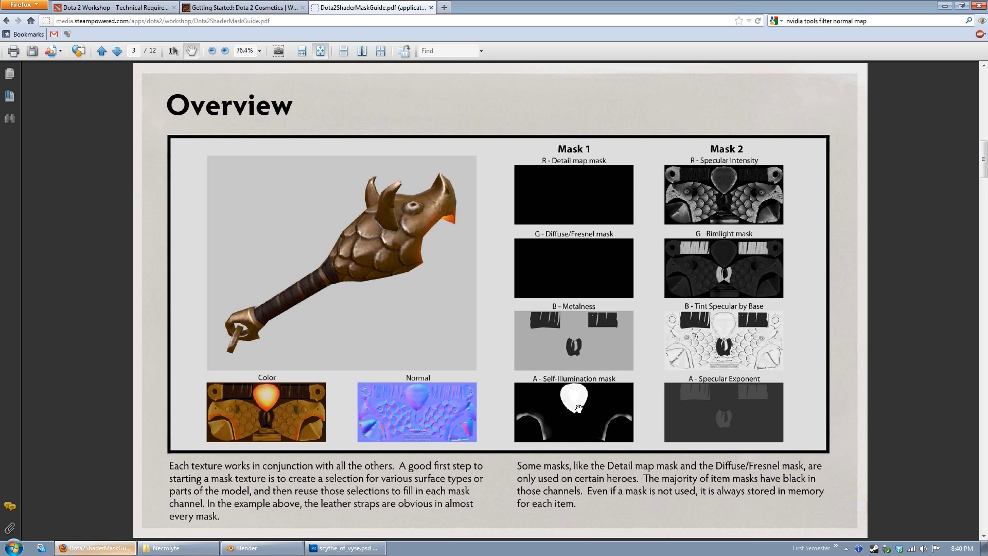
click(118, 7)
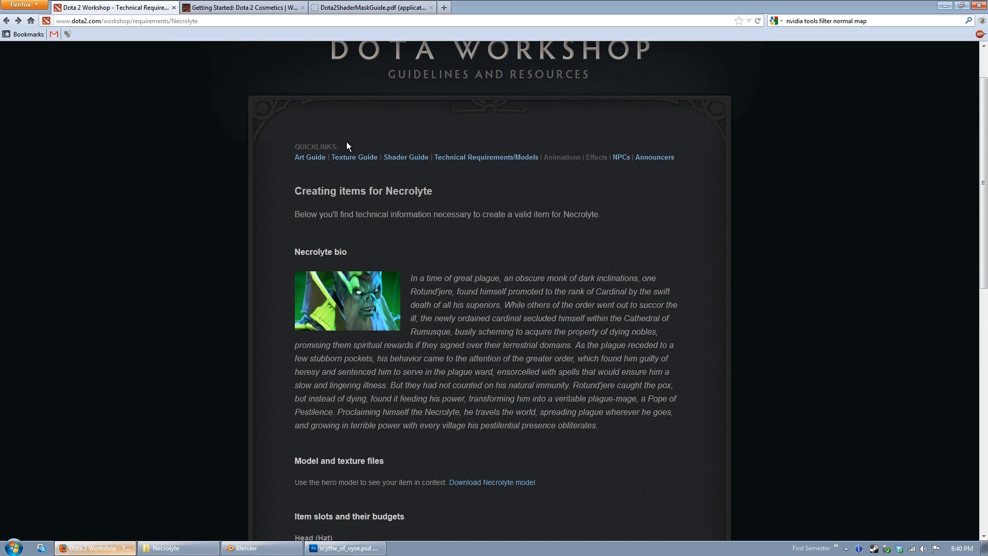
click(491, 163)
drag(984, 103, 980, 376)
scroll(412, 347, down, 2)
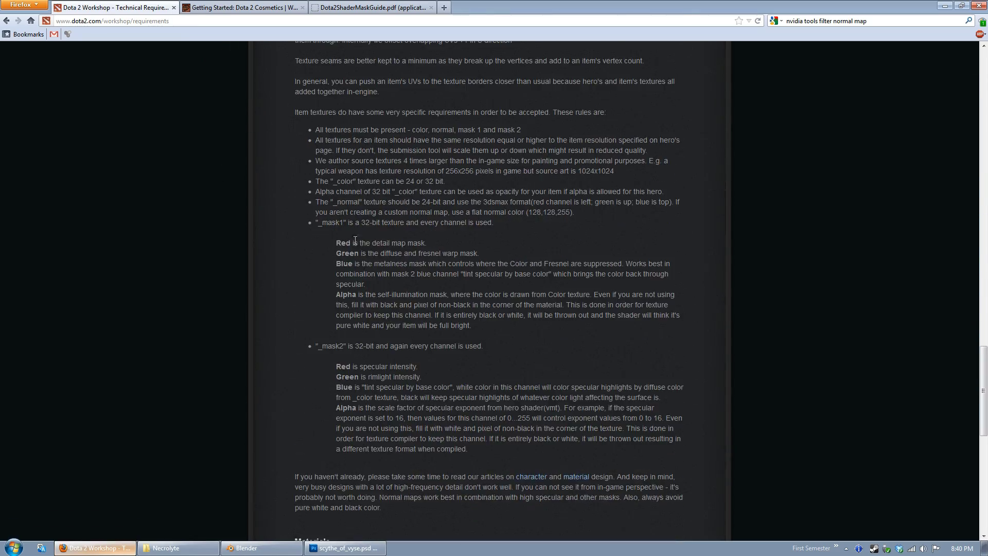
Read the _mask1 and _mask2 channel rules, including the self-illumination alpha requirement, and look over the materials section.
drag(335, 237, 389, 276)
click(372, 283)
drag(475, 326, 340, 297)
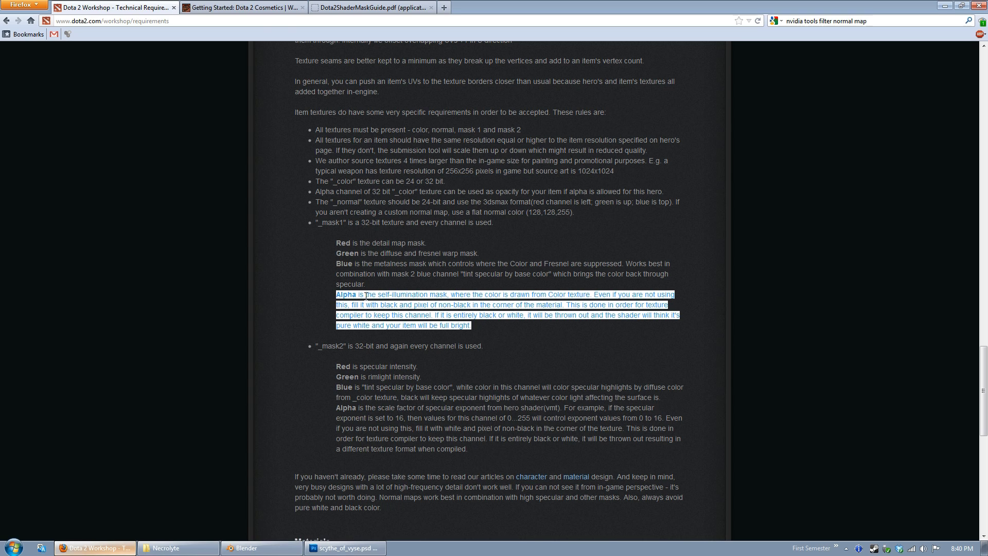
click(453, 325)
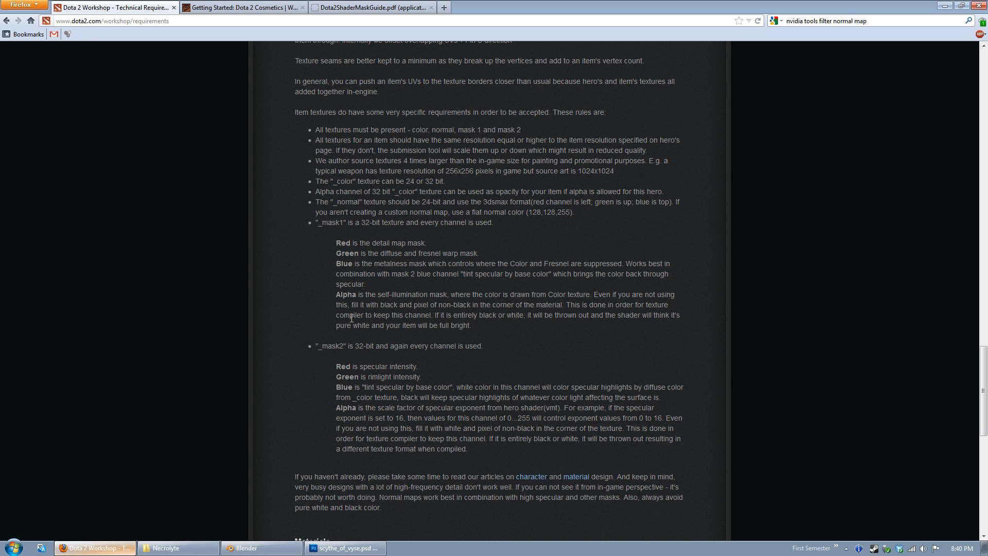
scroll(512, 360, down, 2)
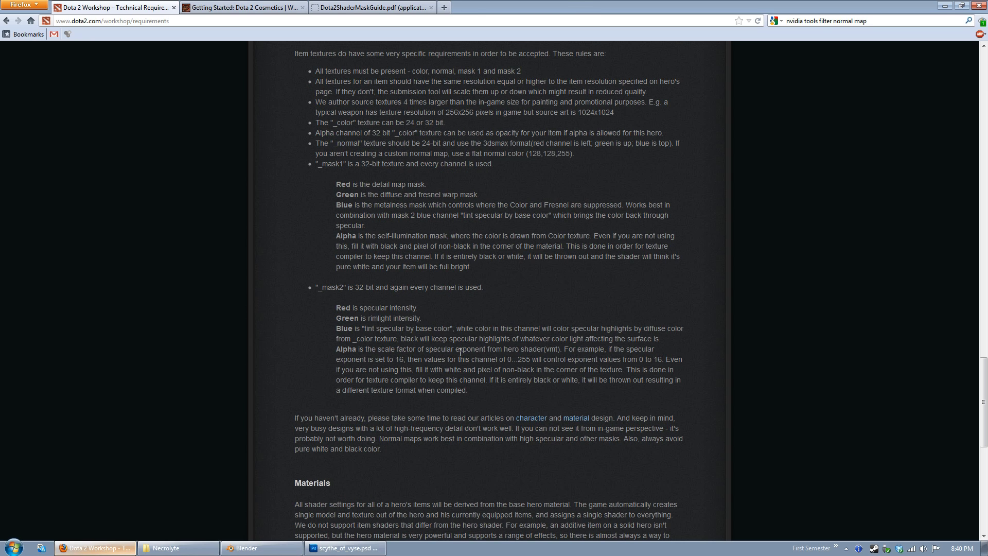
scroll(360, 281, down, 10)
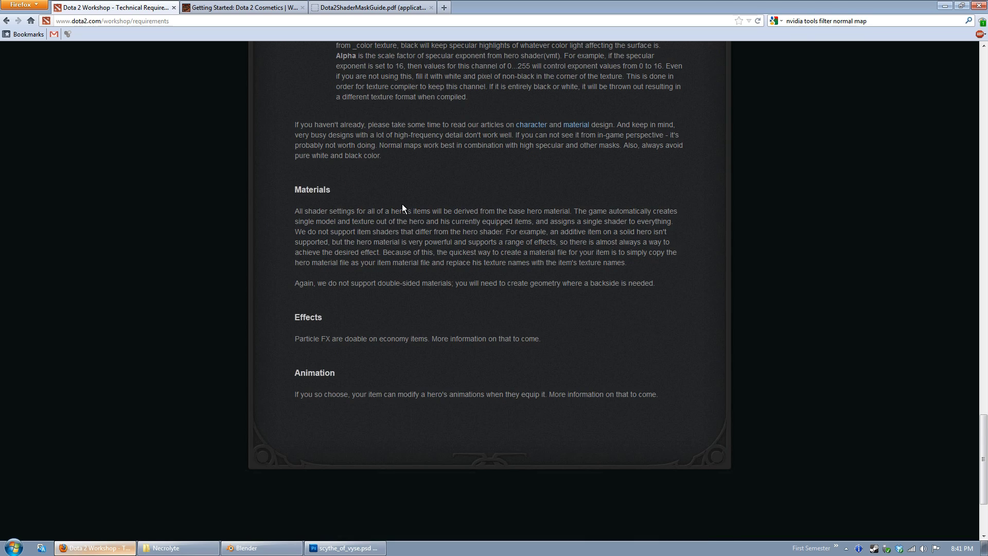
scroll(425, 249, up, 6)
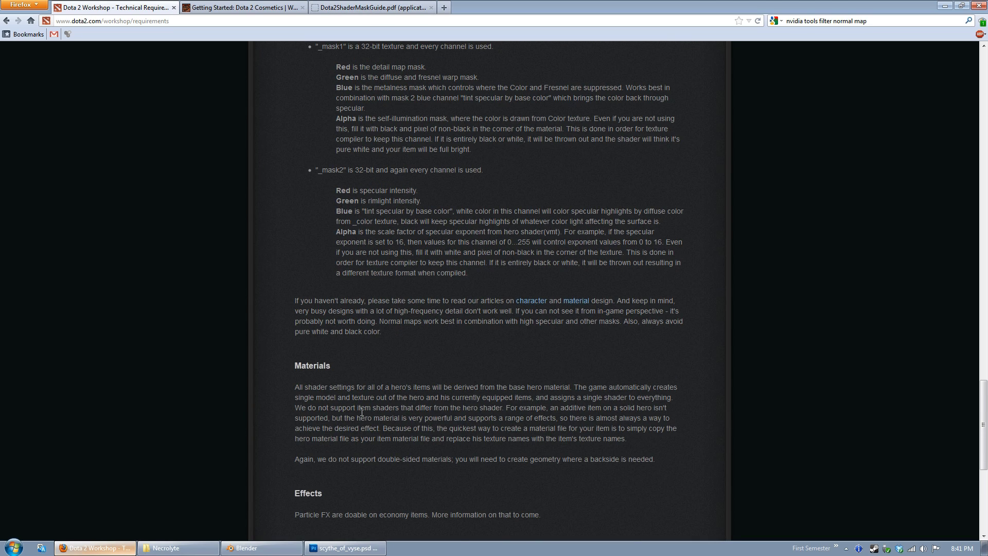
Bring the mask guide back up in Firefox, return to Photoshop, and show scythe_of_vyse.psd's RGB composite and its layers.
click(291, 6)
click(371, 7)
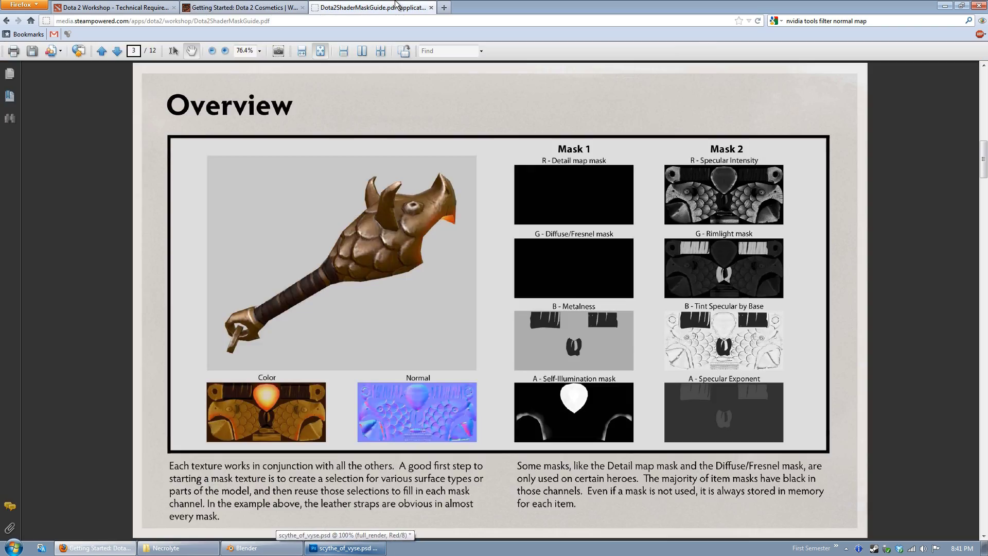
click(345, 548)
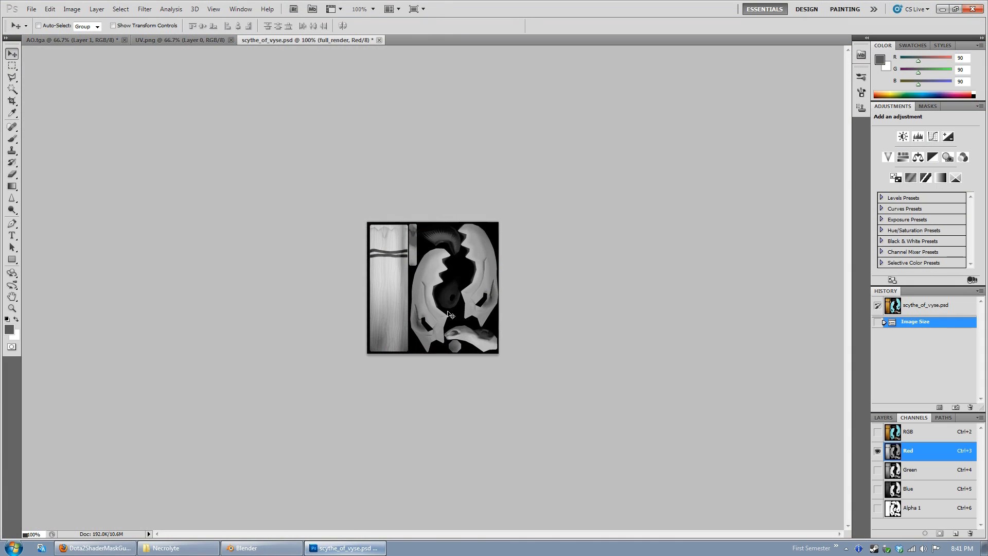
click(925, 431)
click(889, 418)
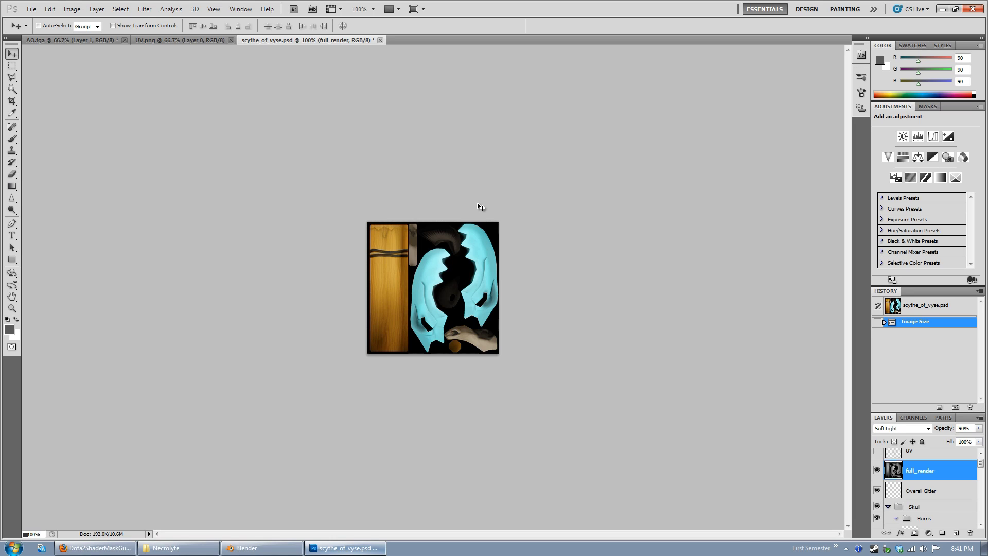
Show the desktop and open the materialsrc folder down to models, heroes, necrolyte.
click(313, 548)
click(118, 549)
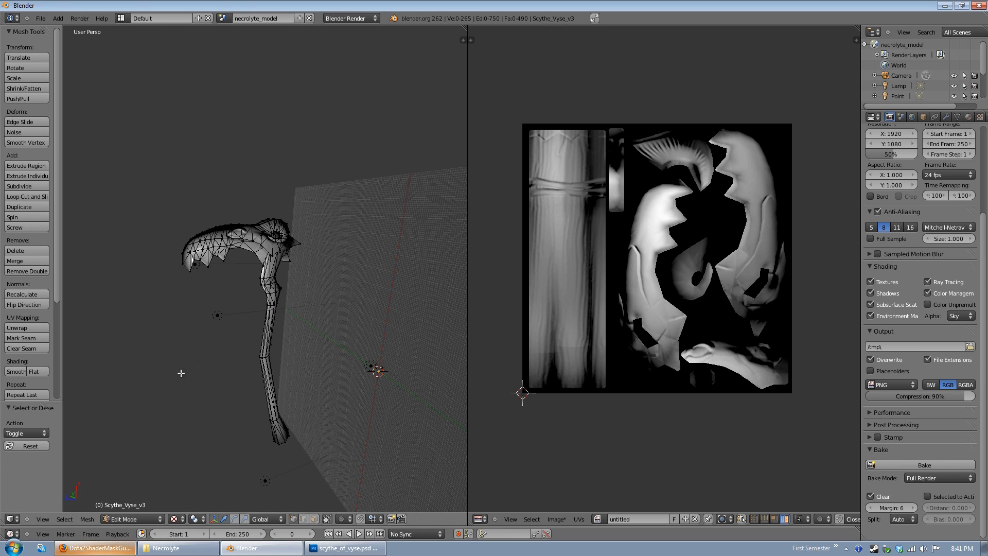
click(248, 549)
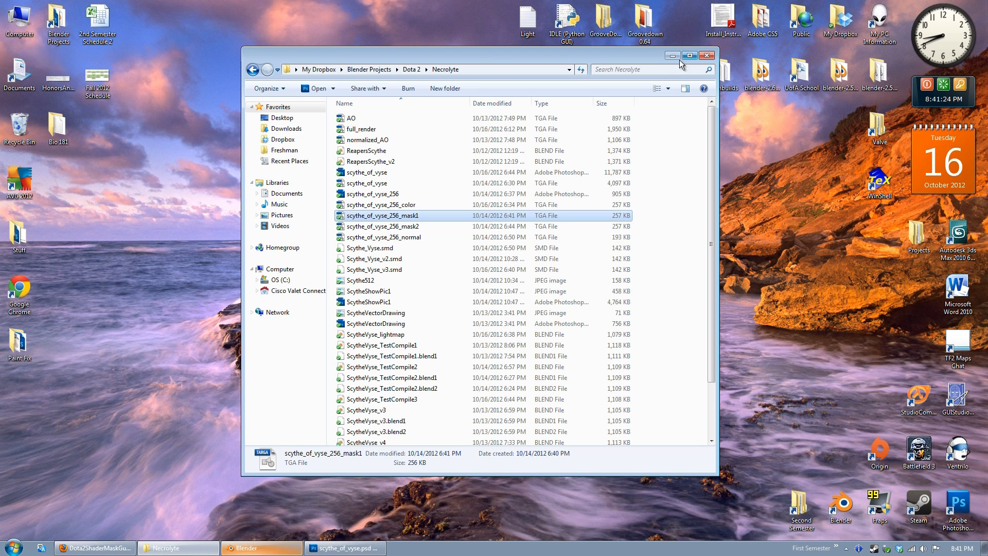
key(super+d)
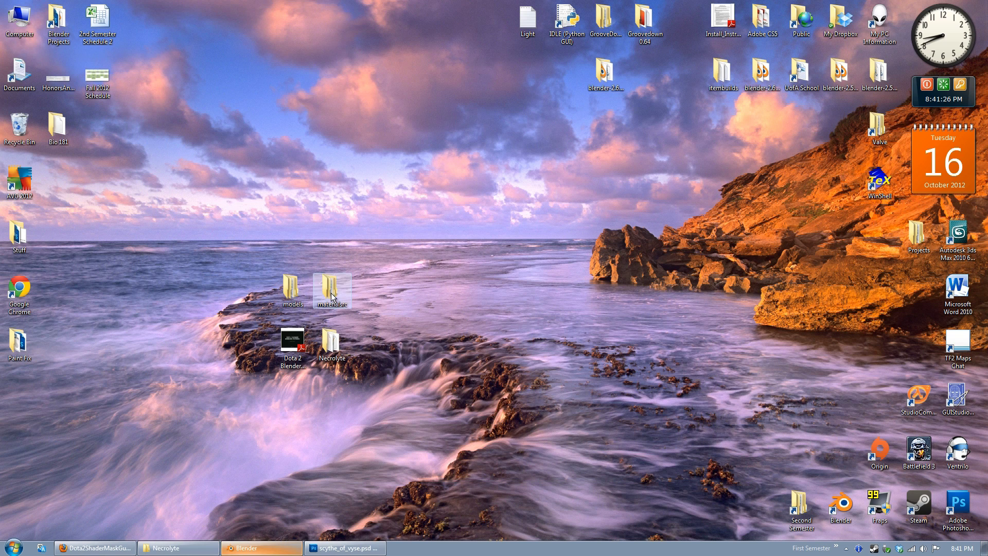
double_click(332, 291)
double_click(394, 132)
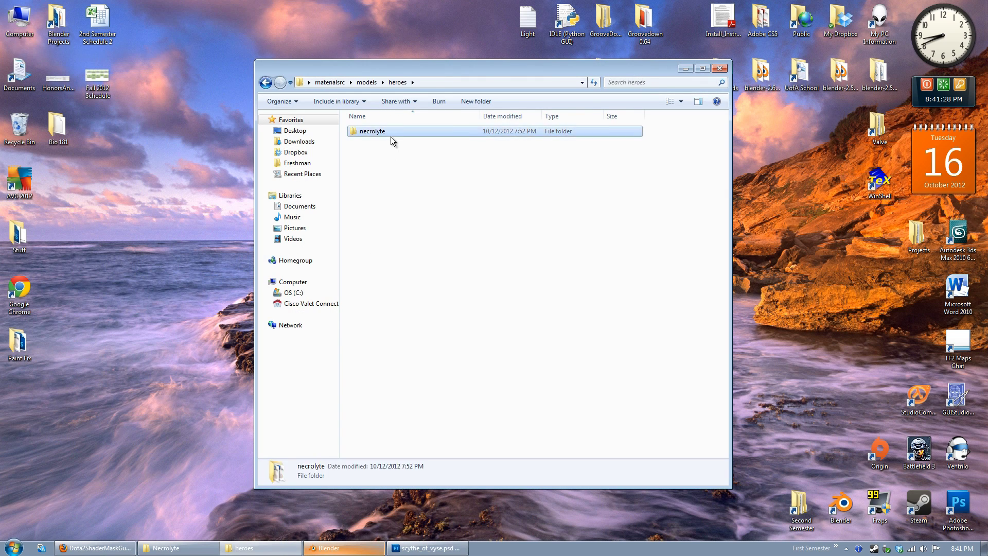
double_click(391, 135)
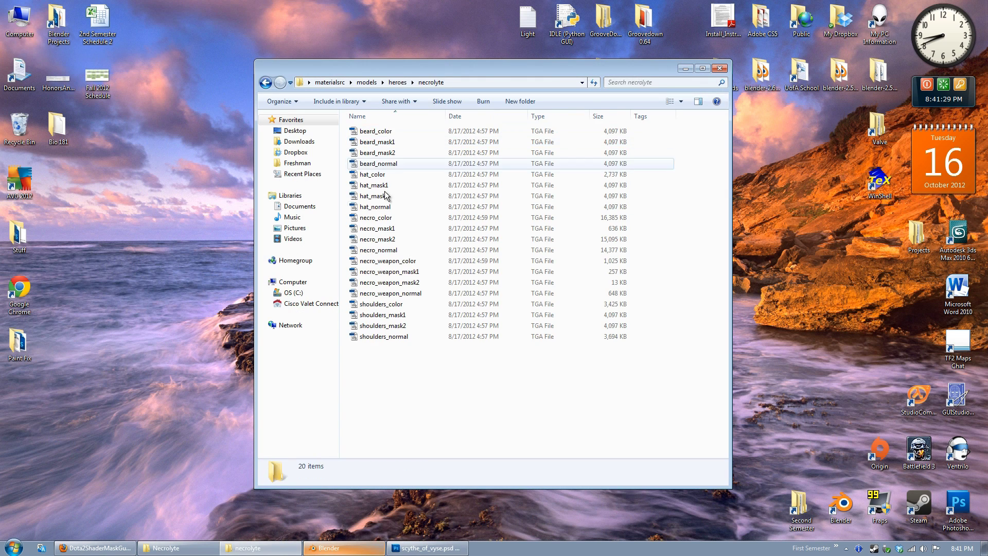
Open necro_weapon_mask1.tga in Photoshop and examine its red, green, blue and alpha channels individually.
double_click(399, 274)
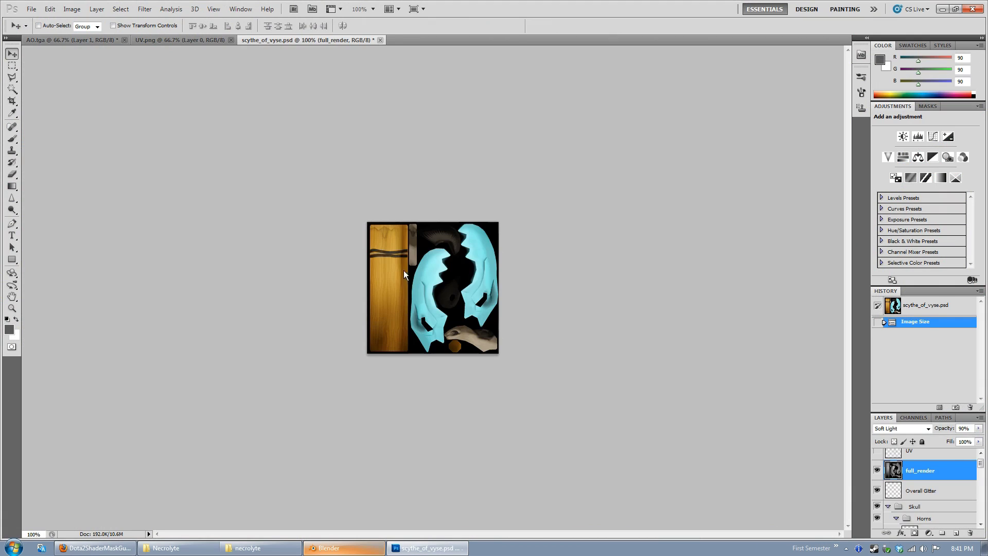
click(915, 418)
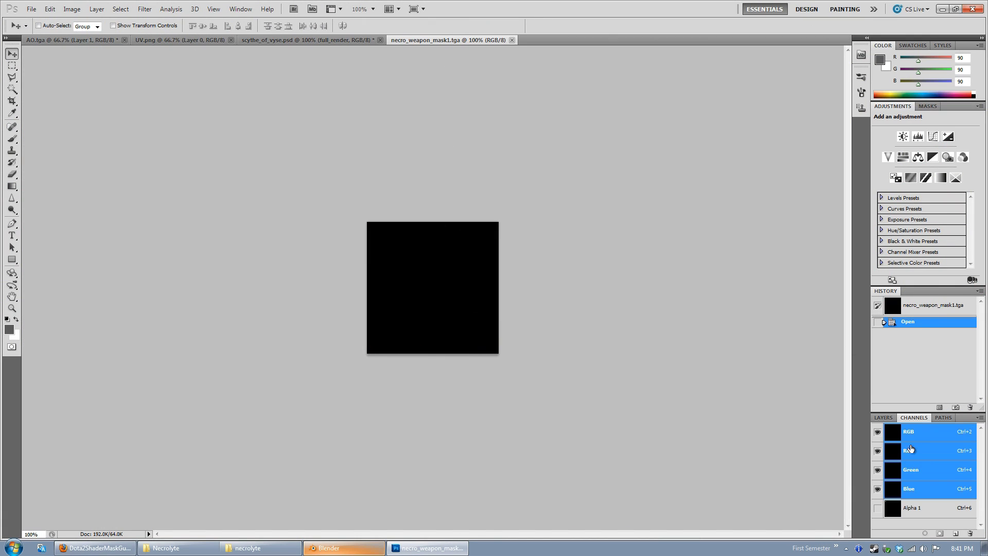
click(920, 451)
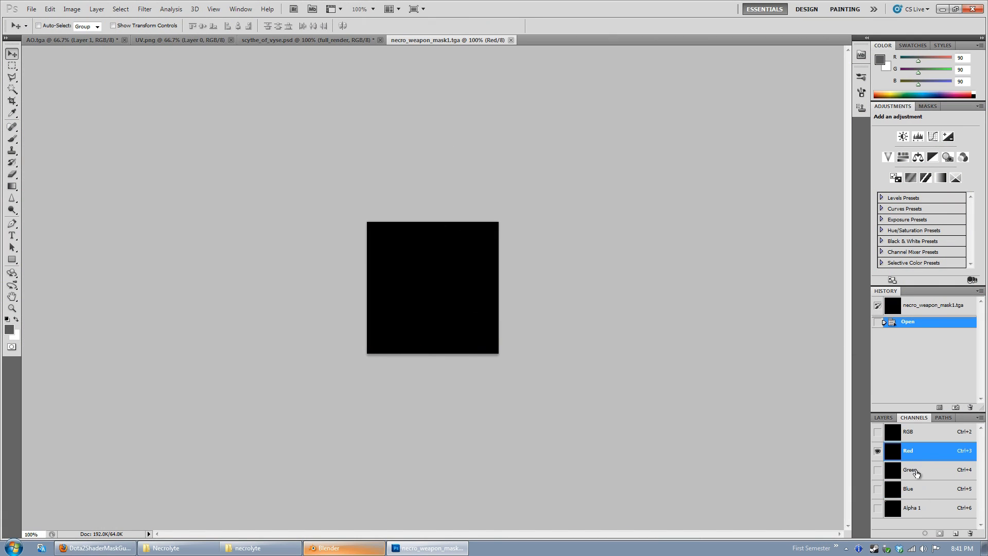
click(914, 469)
click(914, 489)
click(918, 501)
click(931, 453)
click(916, 490)
click(917, 507)
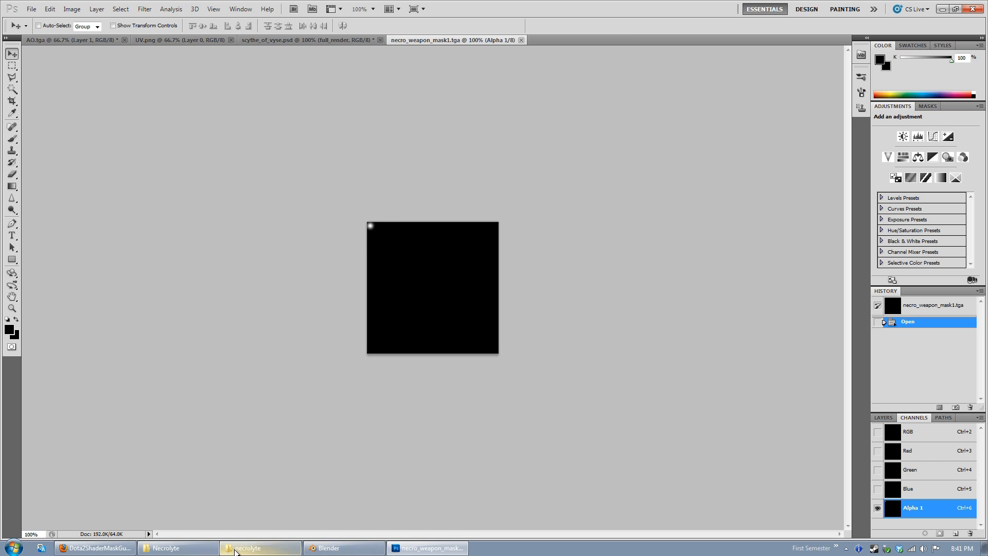
Open necro_weapon_mask2.tga from the necrolyte folder and examine its red and green channels.
click(252, 548)
double_click(407, 282)
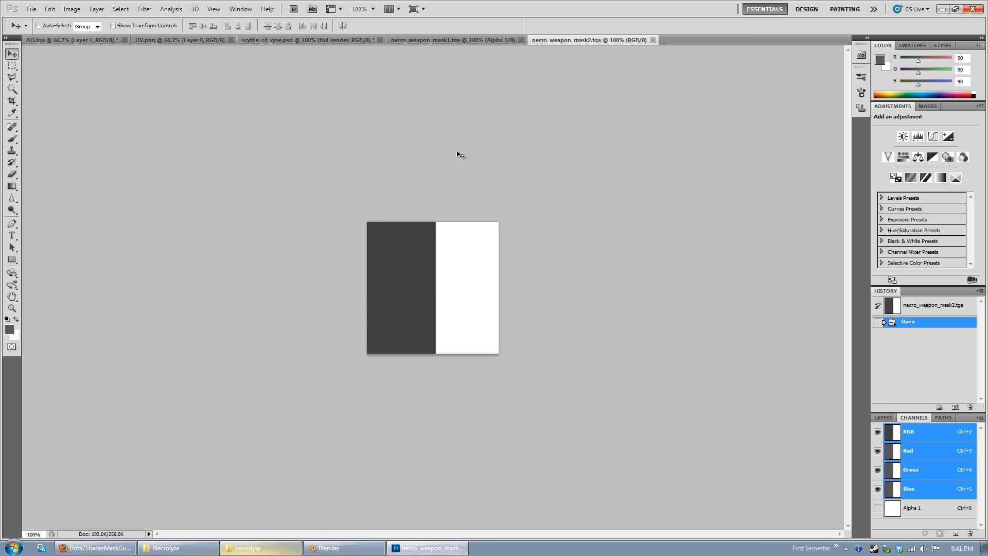
click(931, 453)
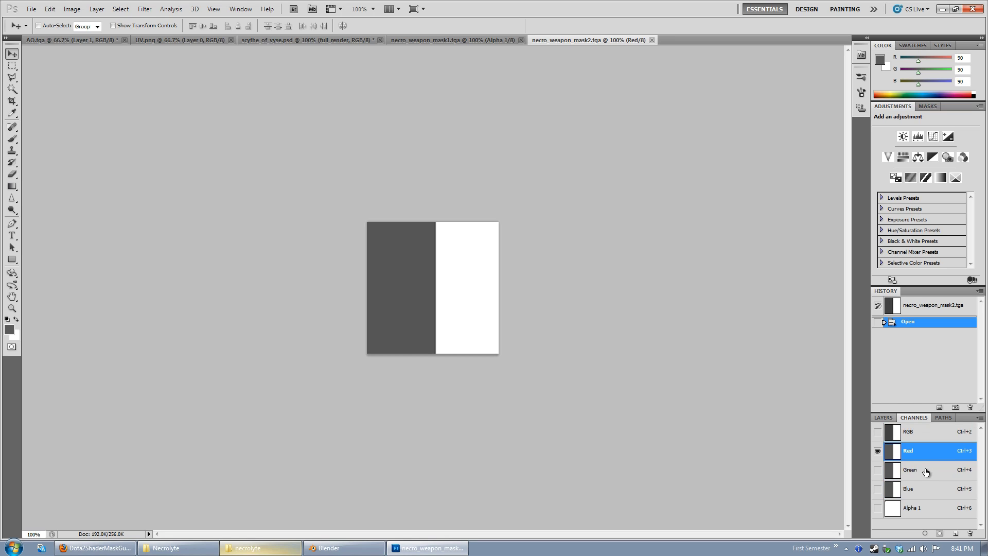
click(928, 471)
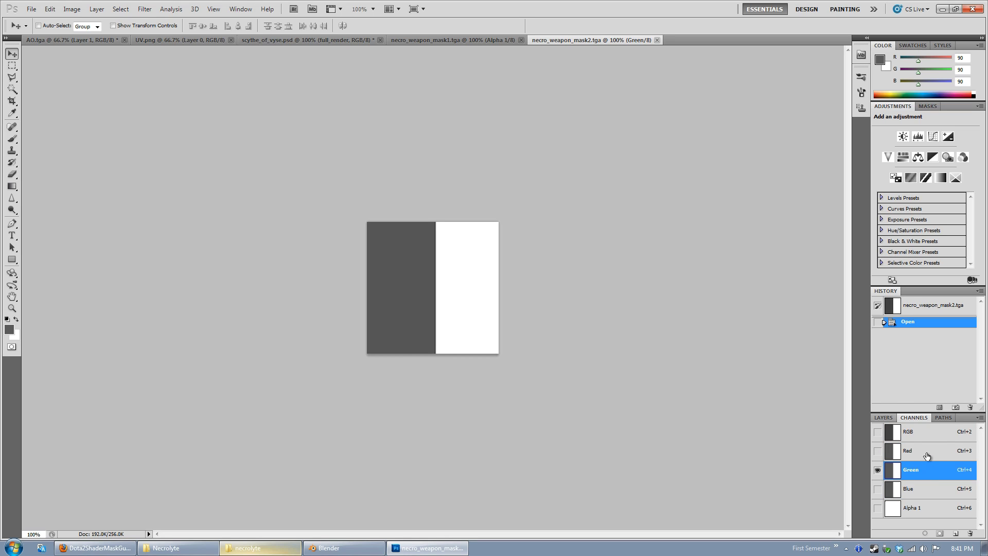
click(933, 457)
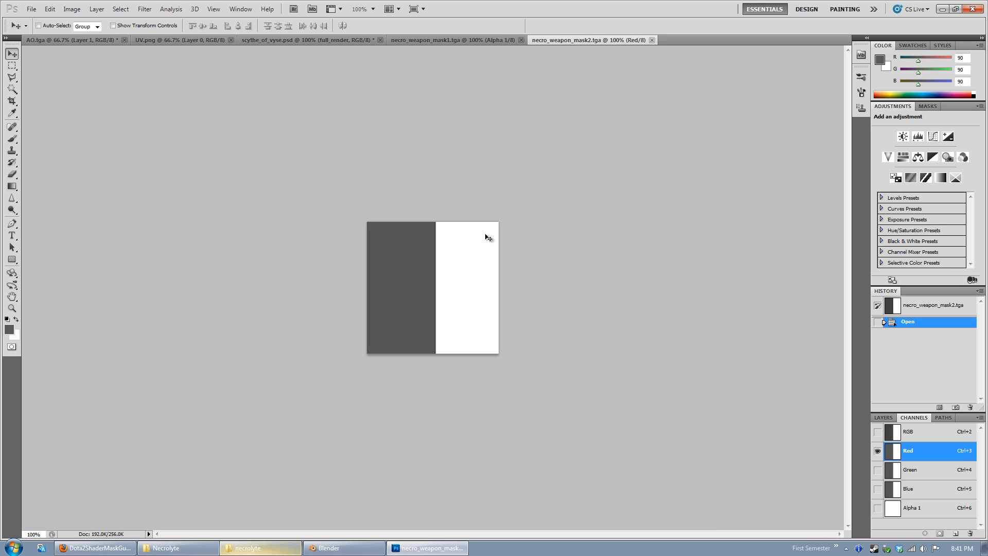
Close necro_weapon_mask2.tga and necro_weapon_mask1.tga, and switch to the shader mask guide in Firefox.
click(652, 40)
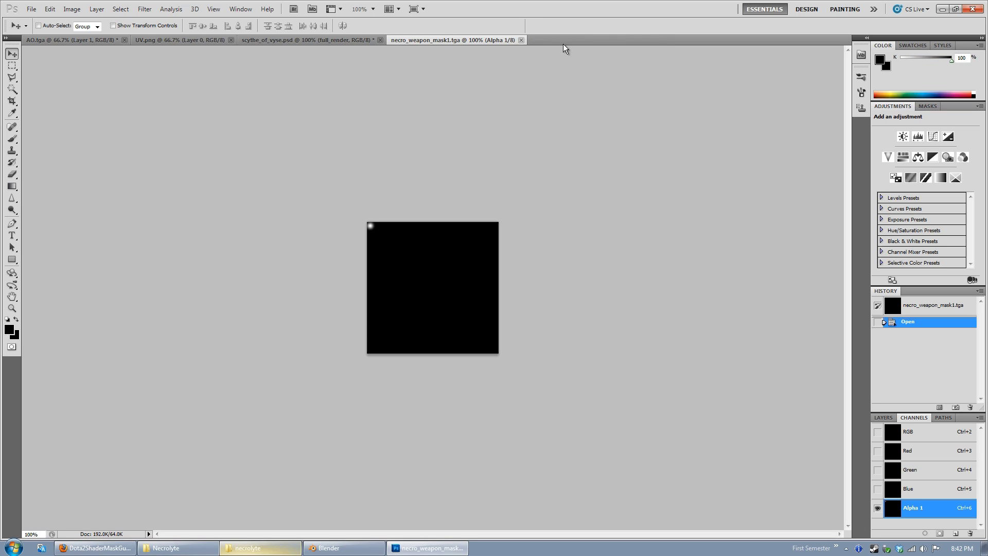
click(521, 40)
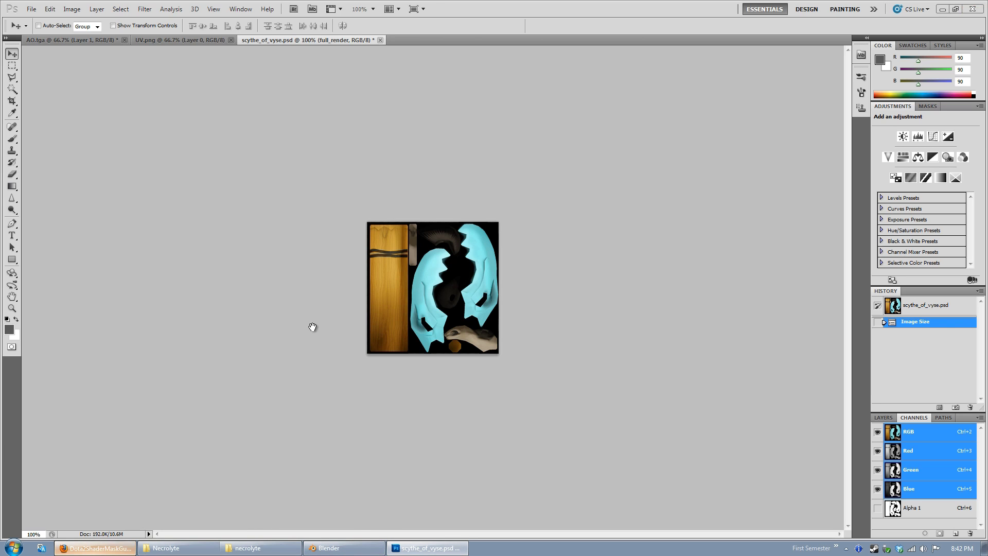
key(alt+Tab)
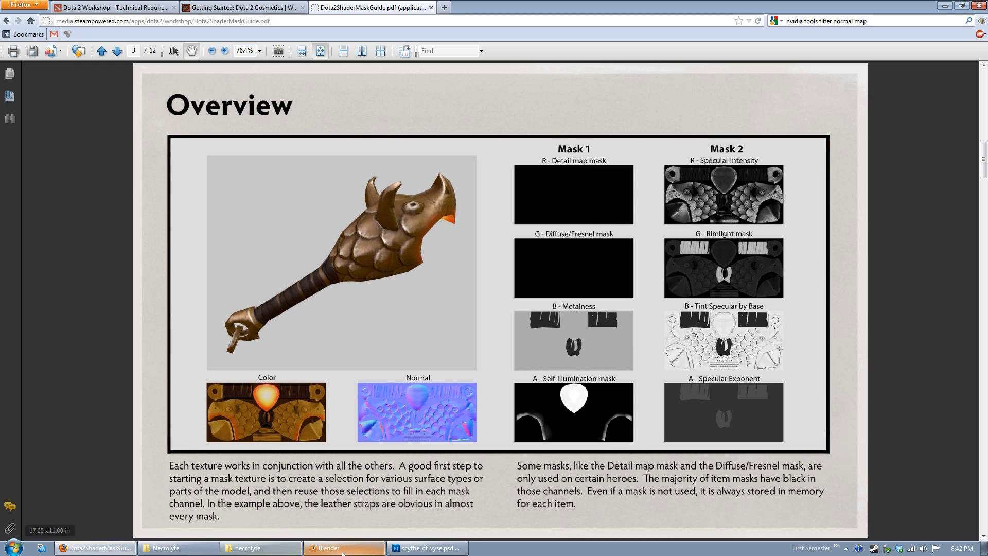
Bring up the Necrolyte project folder and look over the scythe_of_vyse_256 color, mask1, mask2 and normal texture files.
click(433, 545)
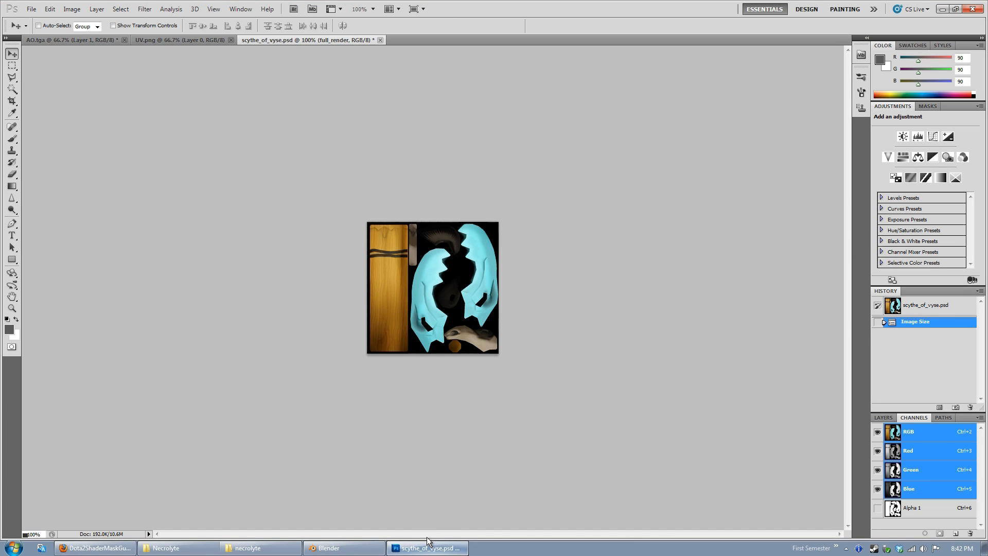
click(254, 545)
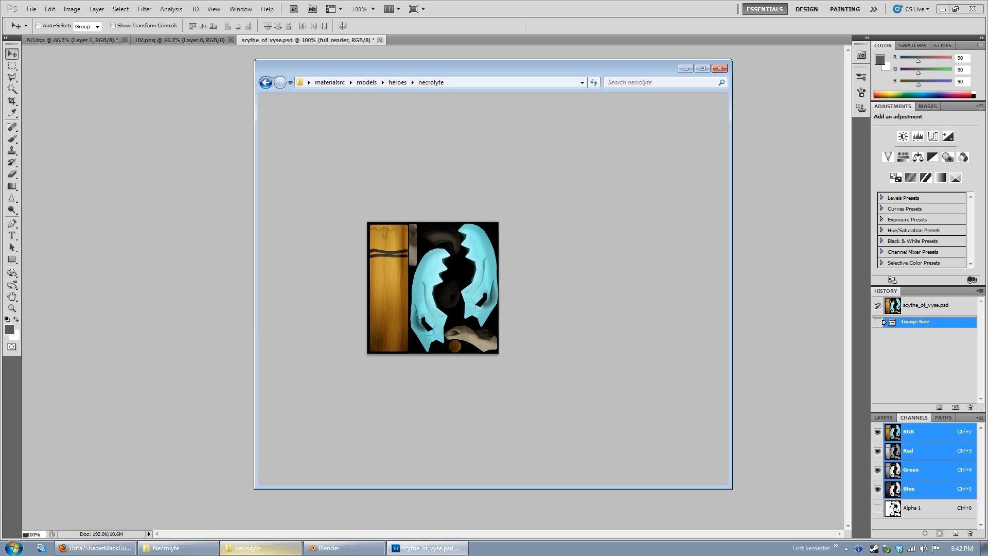
click(171, 549)
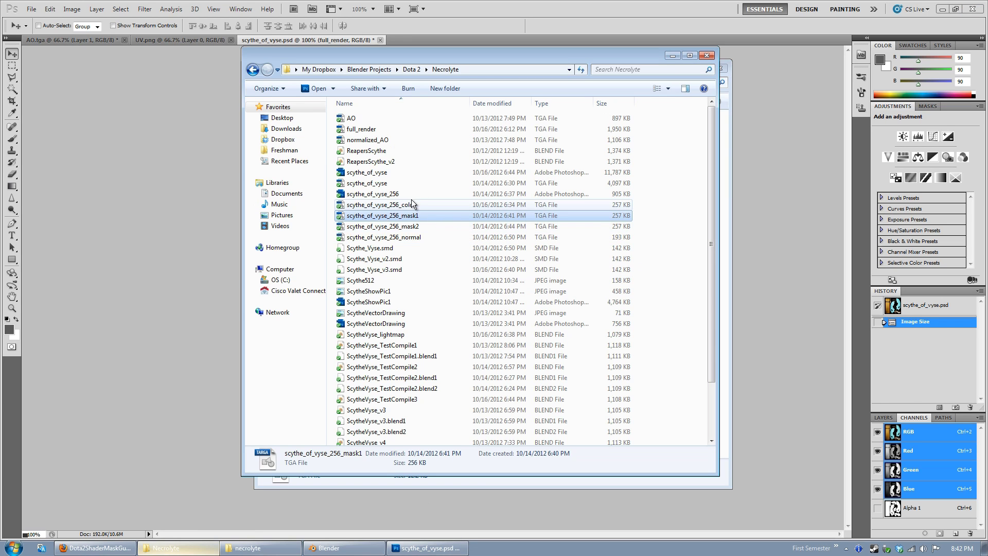
click(416, 238)
click(665, 243)
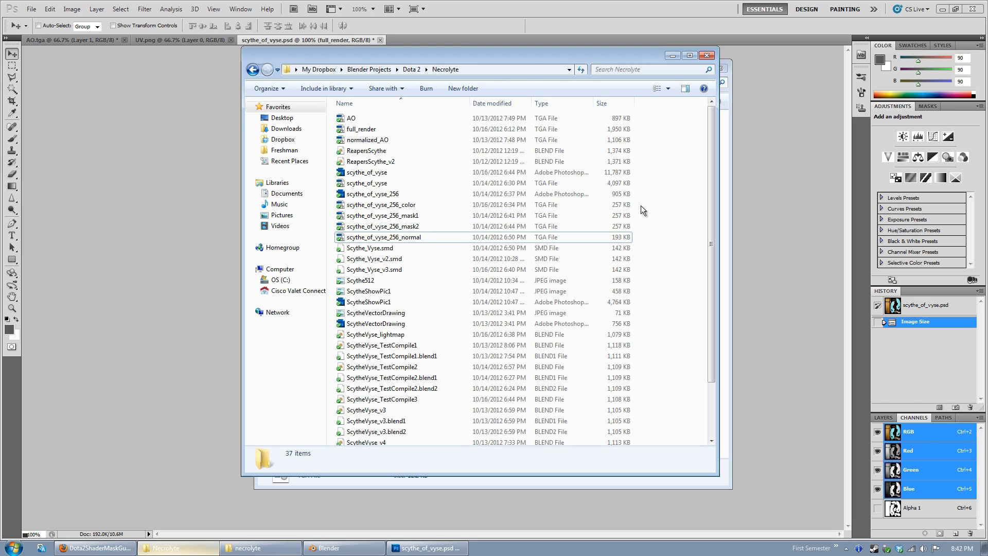
mouse_move(640, 204)
mouse_down()
mouse_move(598, 231)
mouse_move(631, 241)
mouse_move(616, 233)
mouse_move(637, 203)
mouse_up()
click(634, 235)
Return to Photoshop and review the open UV.png and AO.tga documents.
click(149, 139)
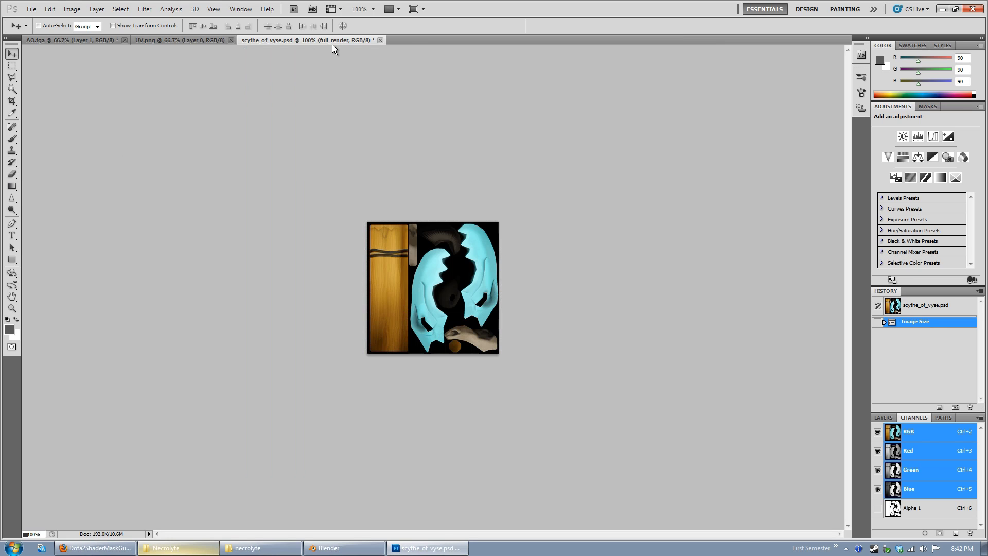
click(193, 39)
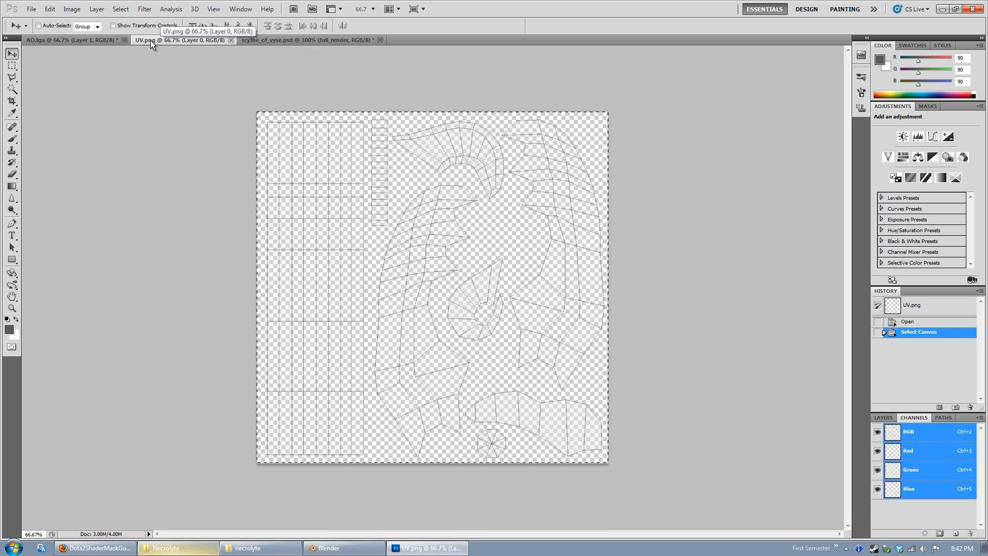
click(78, 40)
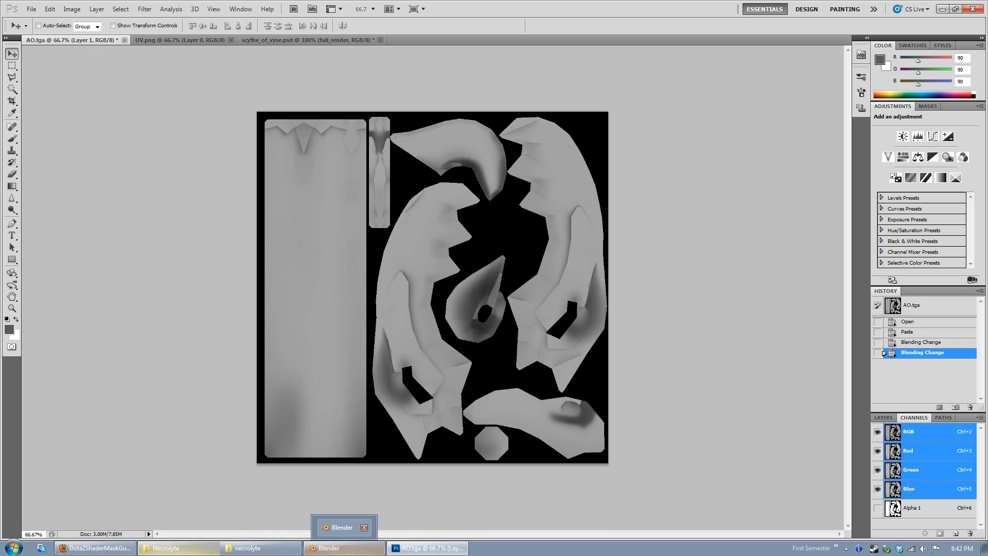
Switch to Blender, leave Edit Mode on the scythe and change the 3D view's shading type from GLSL.
click(332, 548)
middle_drag(270, 249, 294, 277)
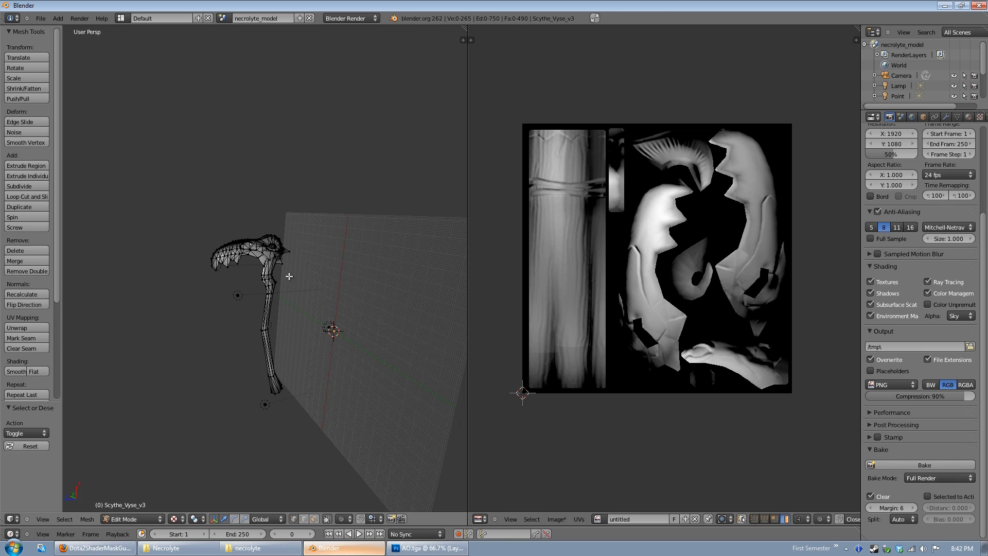
key(Tab)
middle_drag(295, 235, 337, 284)
key(n)
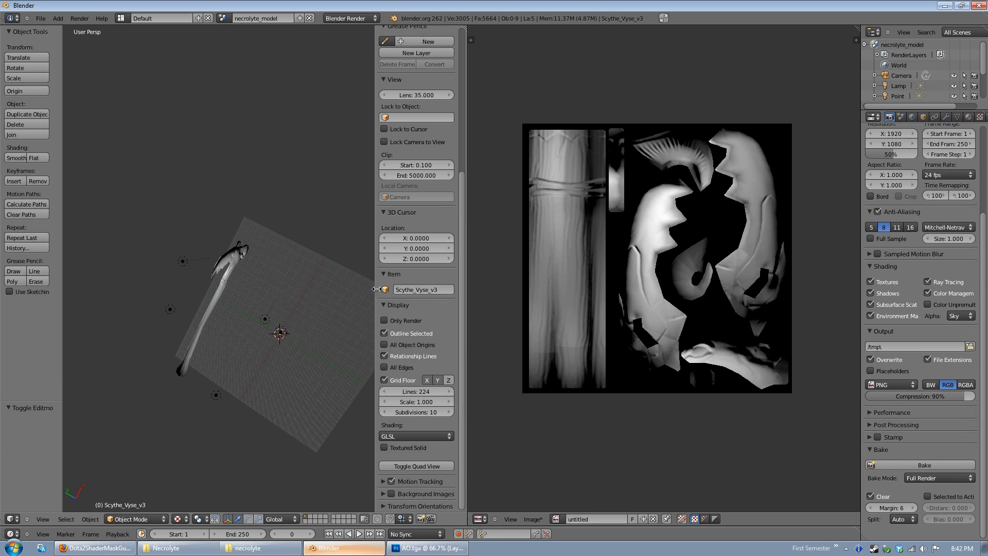
click(409, 438)
click(416, 421)
mouse_move(261, 394)
middle_down()
mouse_move(217, 379)
mouse_move(243, 376)
mouse_move(298, 406)
mouse_move(217, 402)
mouse_move(228, 325)
mouse_move(304, 220)
mouse_move(232, 234)
middle_up()
key(n)
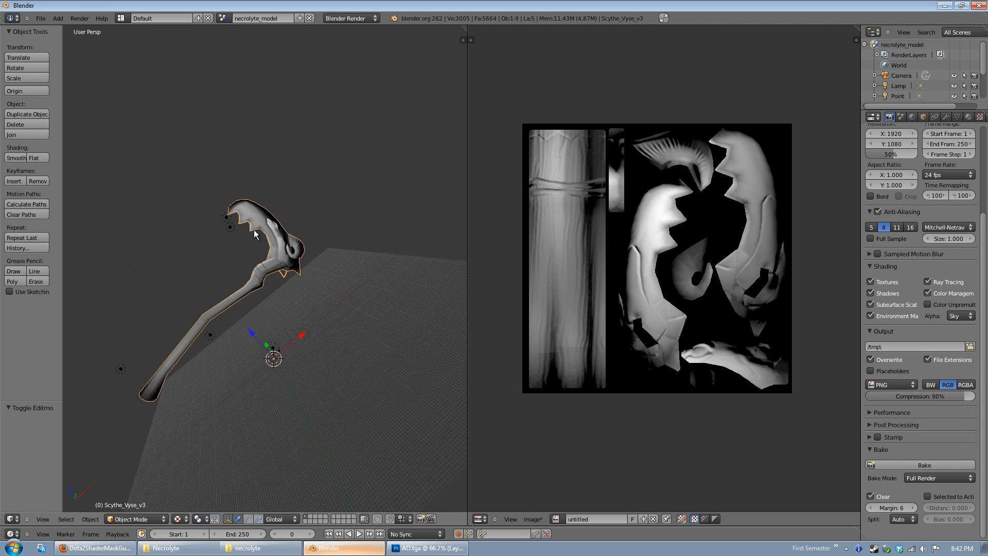
Delete all the lamps placed around the scythe.
right_click(230, 234)
key(x)
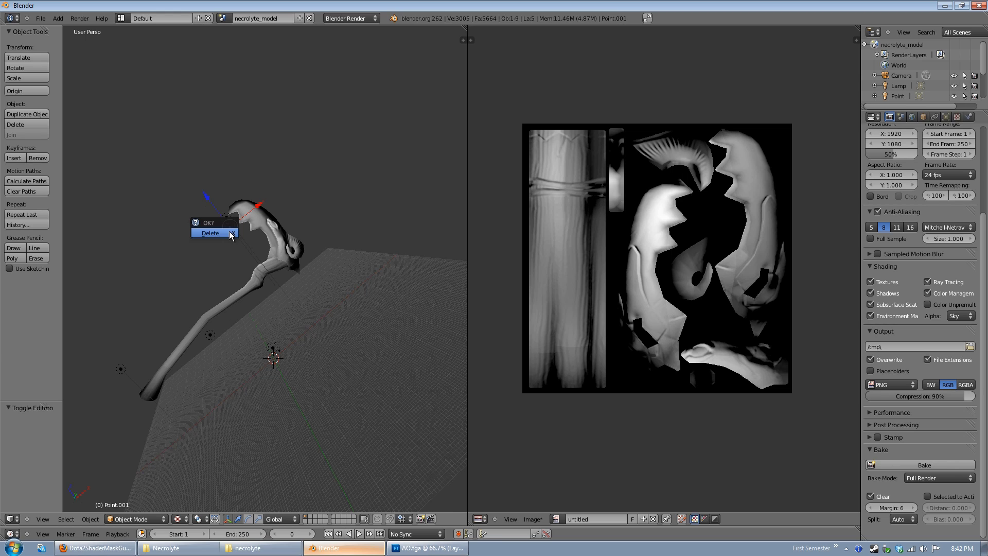
click(230, 236)
shift+right_click(210, 335)
shift+right_click(126, 367)
shift+right_click(272, 351)
key(x)
click(280, 340)
middle_drag(281, 337, 295, 300)
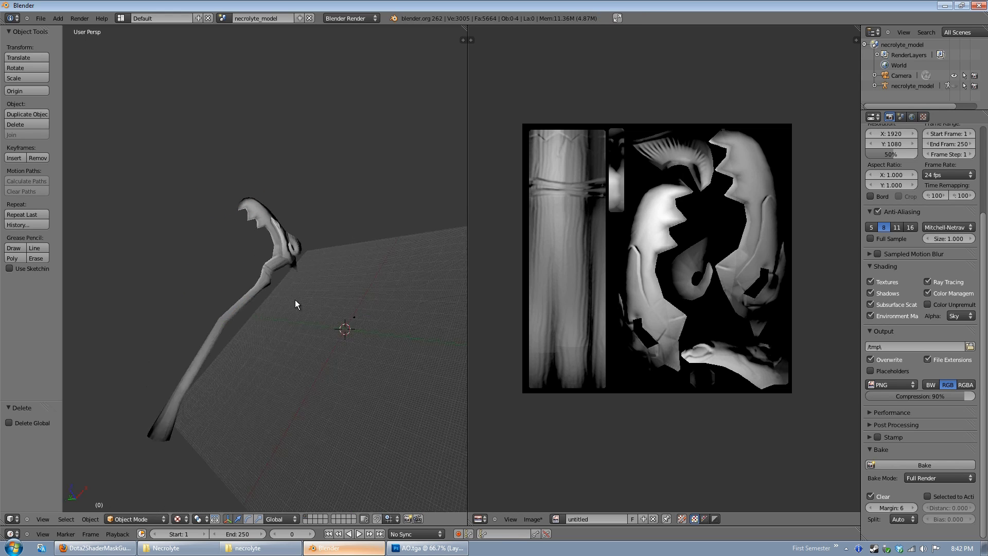
Unhide the hidden Necrolyte model and its skeleton and view them together with the scythe.
key(alt+h)
key(a)
middle_drag(350, 243, 297, 296)
key(KP_5)
key(KP_7)
key(KP_5)
Duplicate the Necrolyte armature in place and hide the copy.
right_click(286, 196)
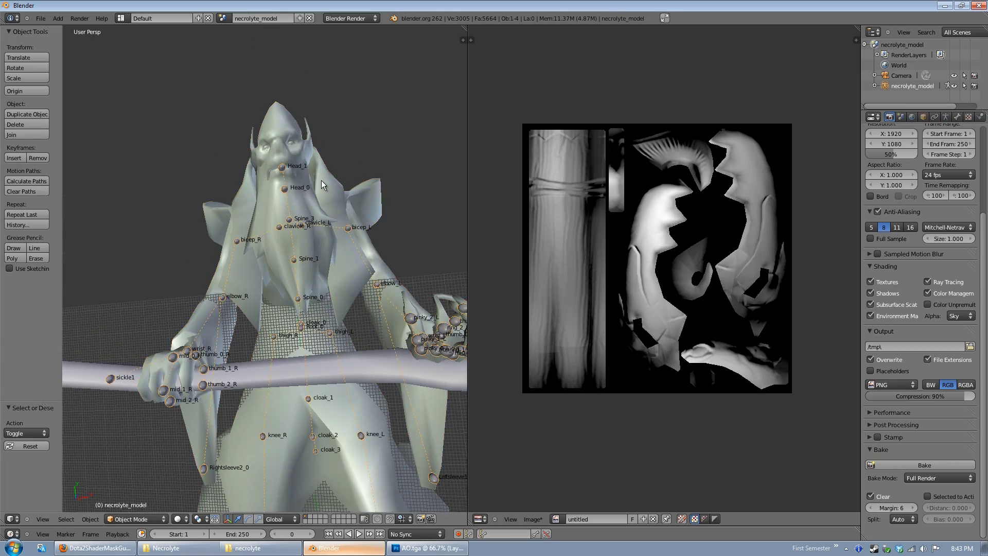
middle_drag(322, 185, 267, 280)
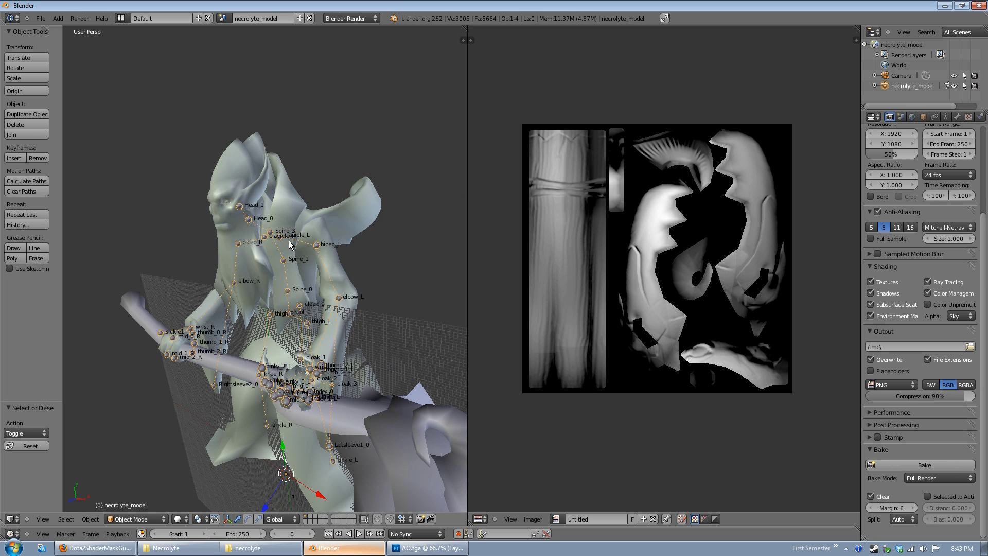
key(shift+d)
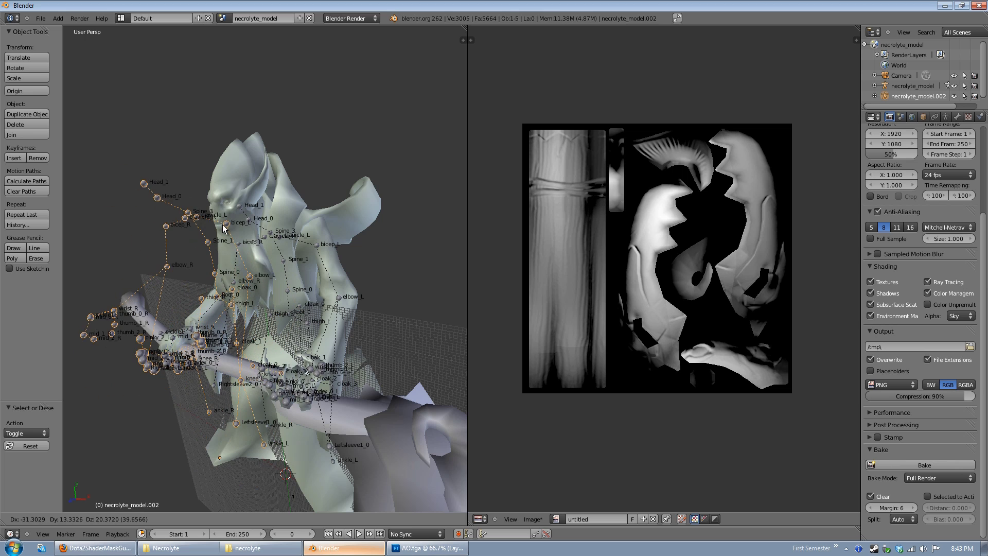
right_click(223, 227)
scroll(258, 260, up, 3)
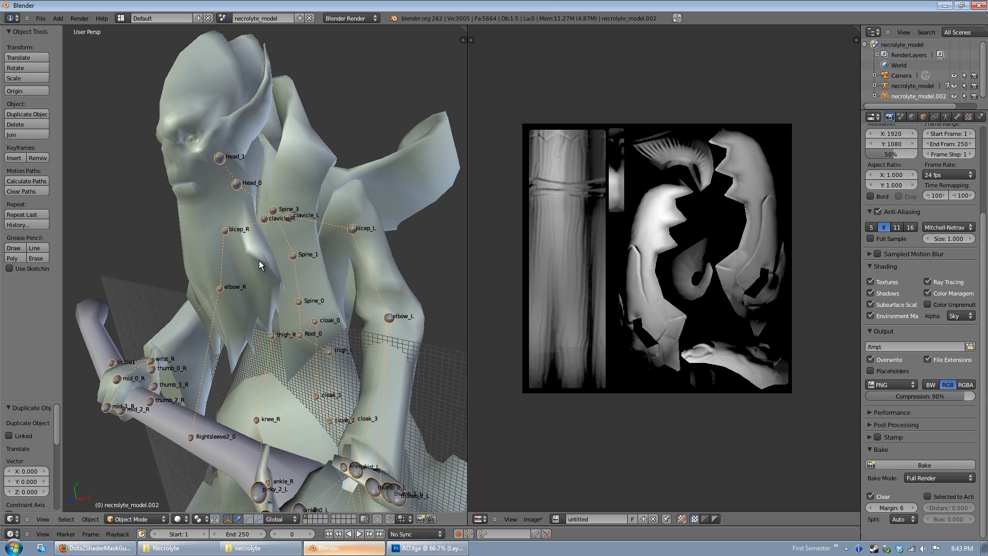
key(h)
Select the original Necrolyte armature and open it in Edit Mode with all bones deselected.
middle_drag(261, 226, 231, 180)
right_click(235, 176)
right_click(234, 176)
middle_drag(289, 221, 254, 217)
scroll(254, 217, down, 1)
key(Tab)
scroll(244, 280, down, 2)
key(a)
key(a)
middle_drag(245, 281, 326, 311)
Delete every bone of the original armature except sickle1 from the top view, and return to Object Mode.
key(KP_7)
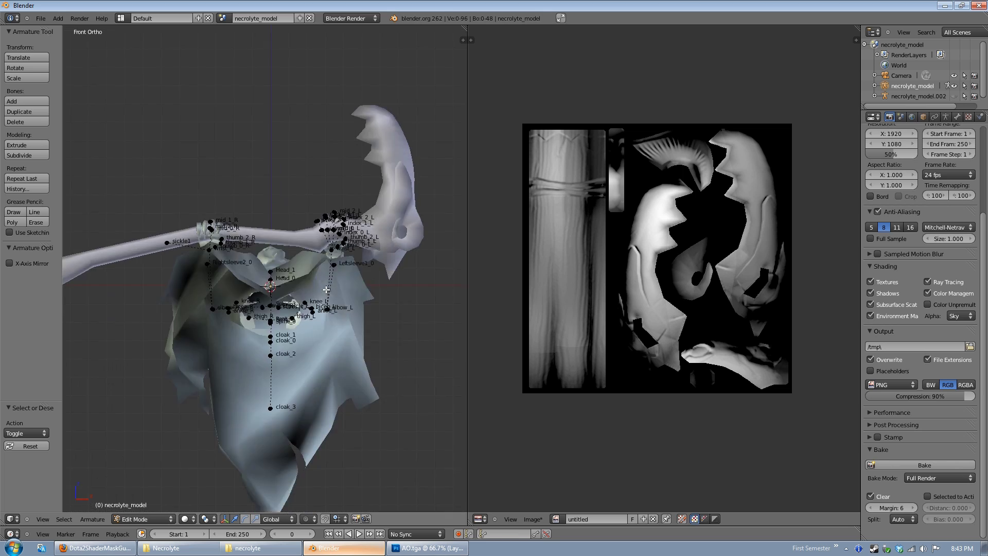
scroll(334, 284, up, 1)
scroll(342, 279, down, 1)
shift+middle_drag(342, 279, 346, 247)
key(b)
drag(212, 129, 422, 436)
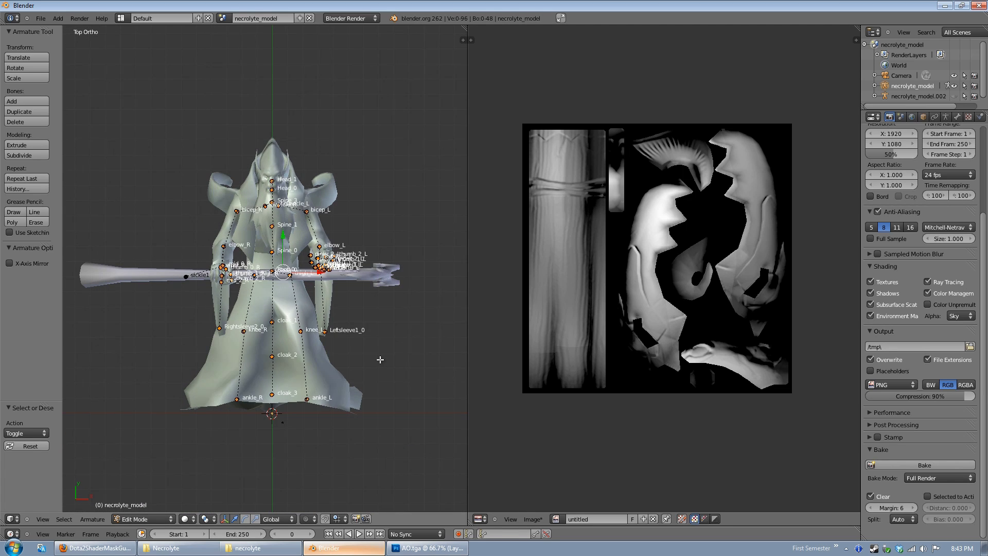
key(x)
key(Tab)
key(Tab)
key(Tab)
key(Tab)
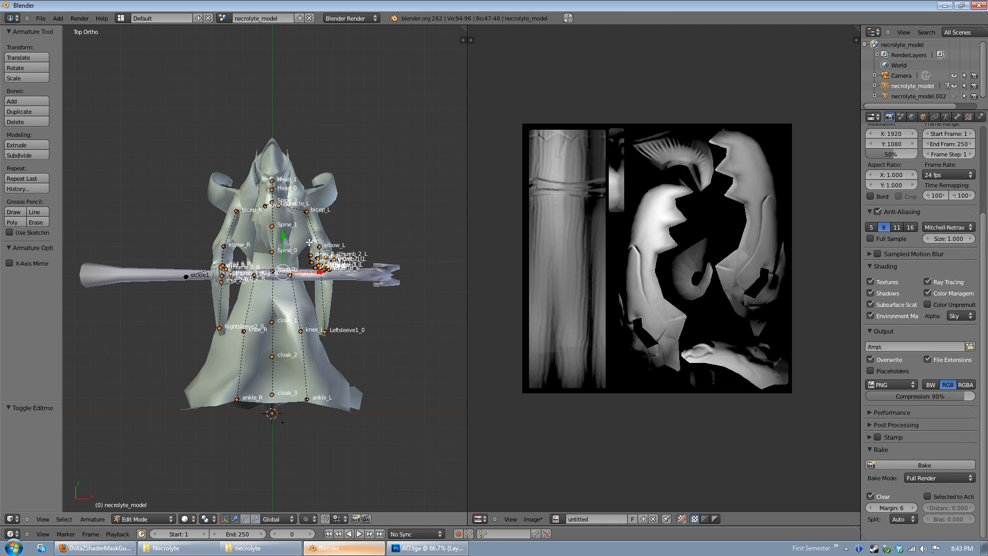
key(x)
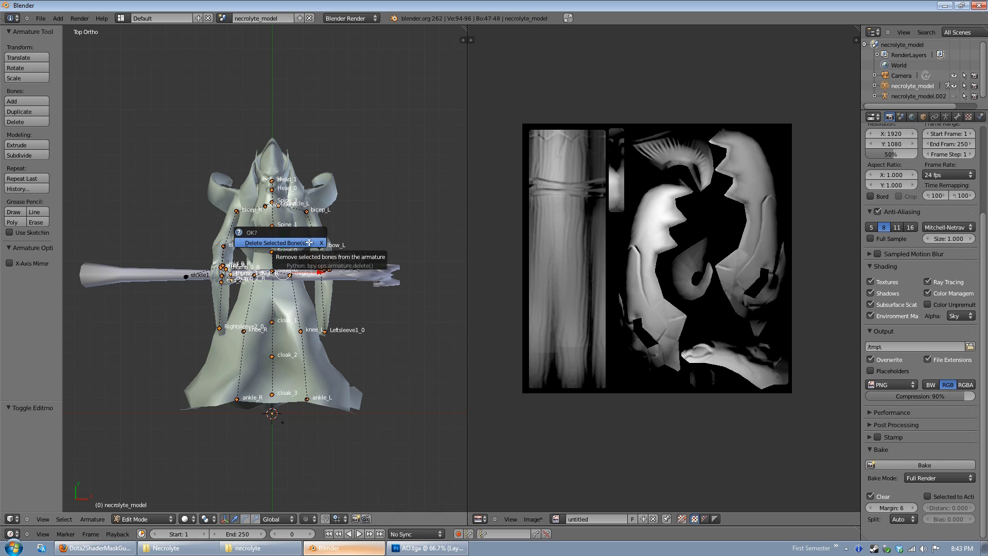
click(309, 242)
key(Tab)
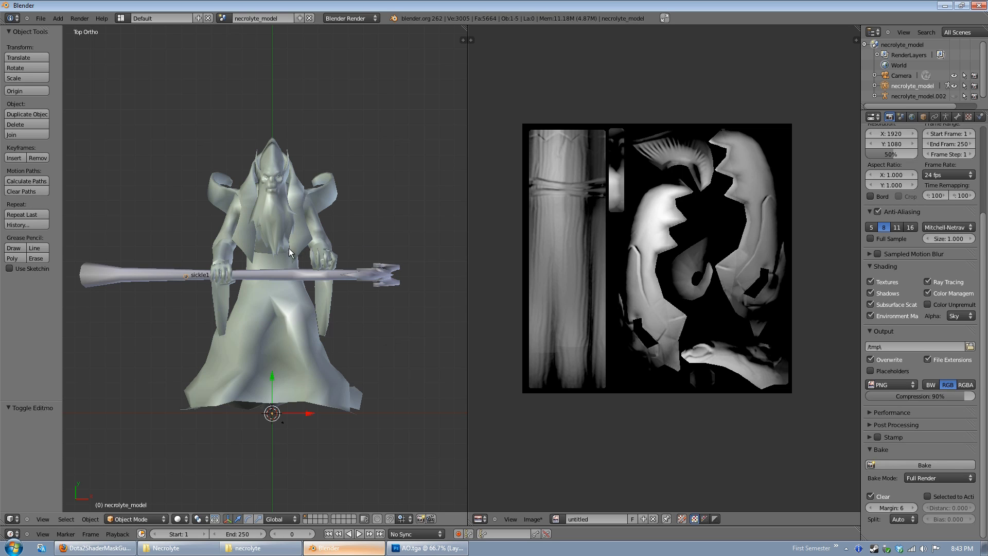
Select the reduced armature, open its armature settings and toggle the bone Names display off and back on.
key(a)
shift+middle_drag(263, 274, 273, 302)
scroll(273, 301, up, 4)
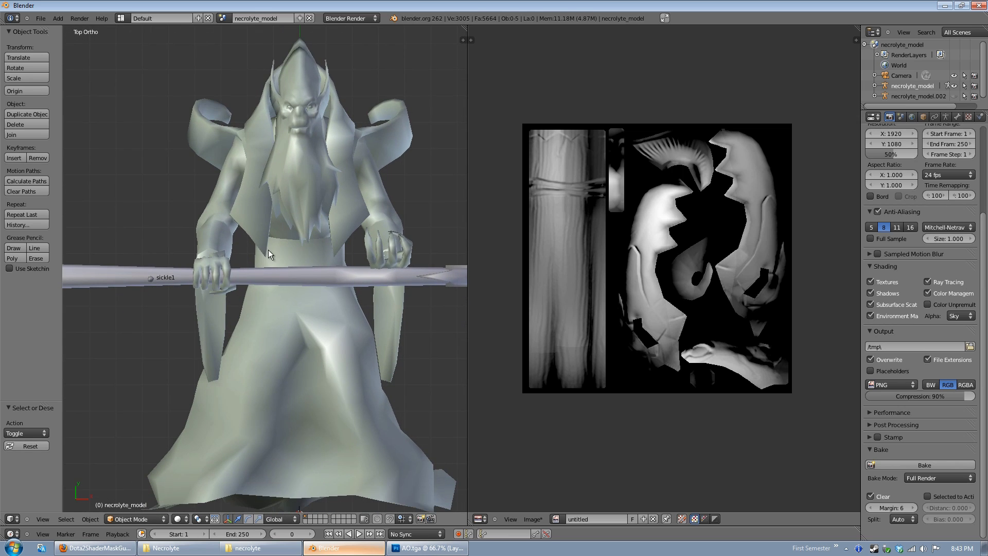
right_click(152, 283)
click(946, 116)
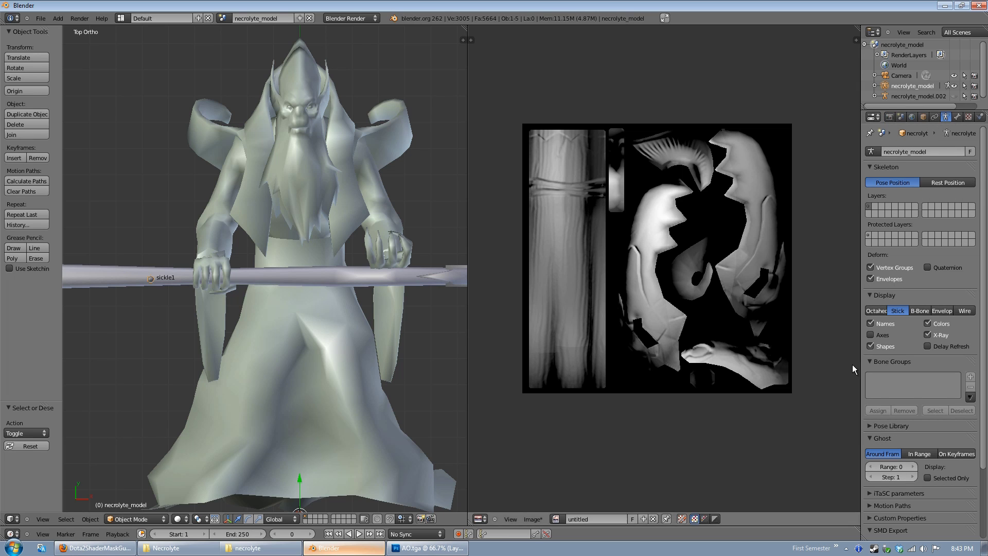
click(876, 326)
click(878, 324)
click(879, 324)
click(878, 325)
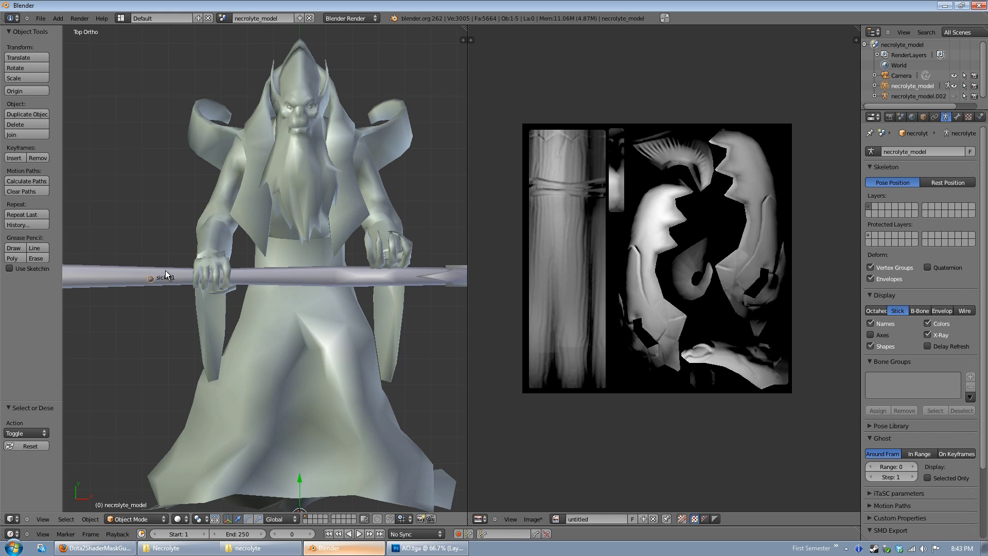
Select the scythe mesh and check its location, rotation and scale values.
scroll(168, 276, up, 3)
scroll(243, 260, down, 5)
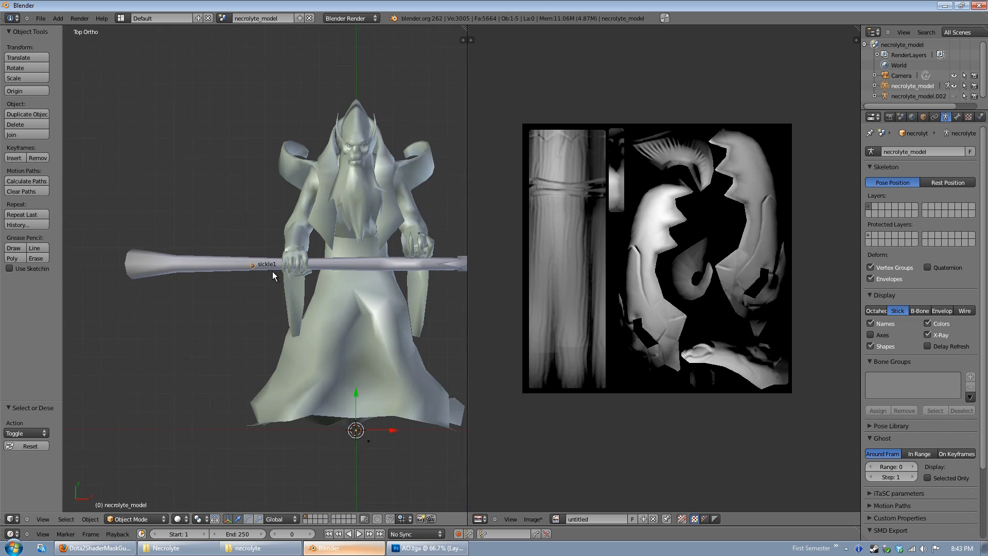
ctrl+scroll(273, 271, down, 1)
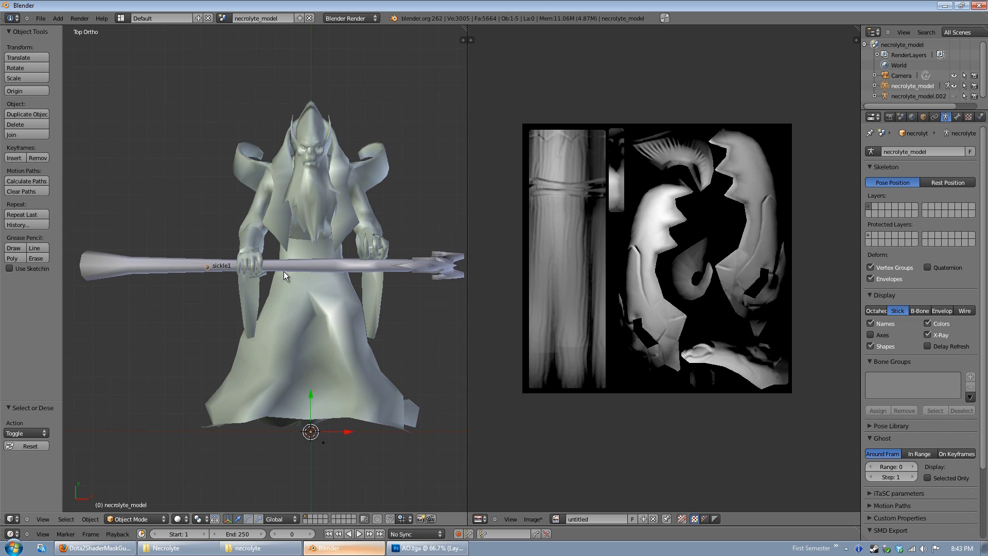
ctrl+scroll(363, 278, down, 1)
right_click(368, 281)
scroll(372, 288, down, 2)
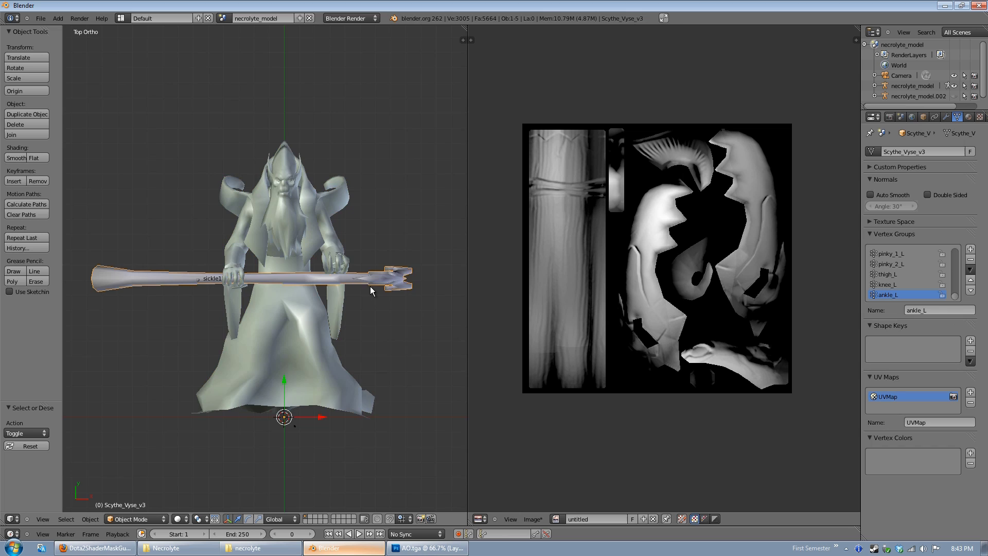
scroll(371, 288, down, 1)
shift+scroll(361, 278, up, 1)
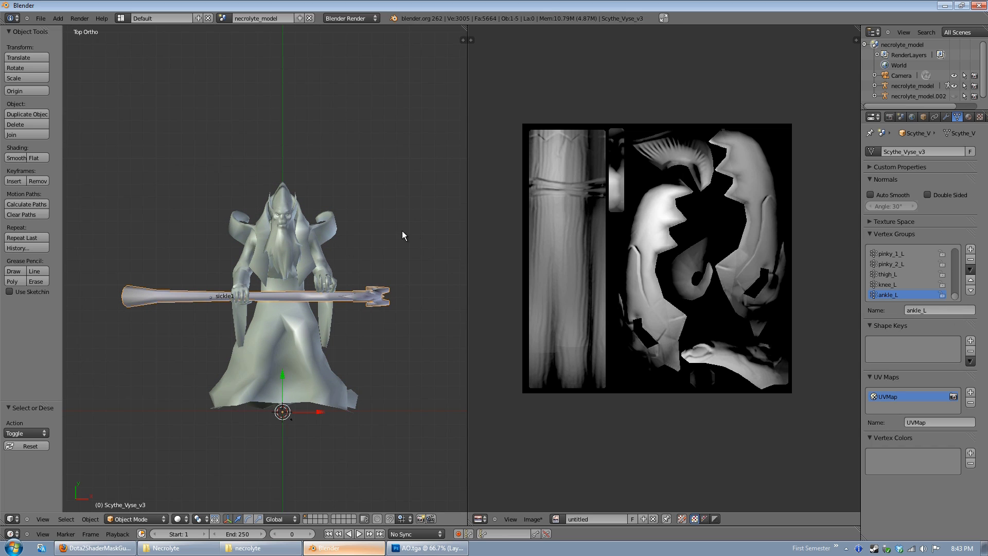
key(n)
scroll(399, 156, up, 8)
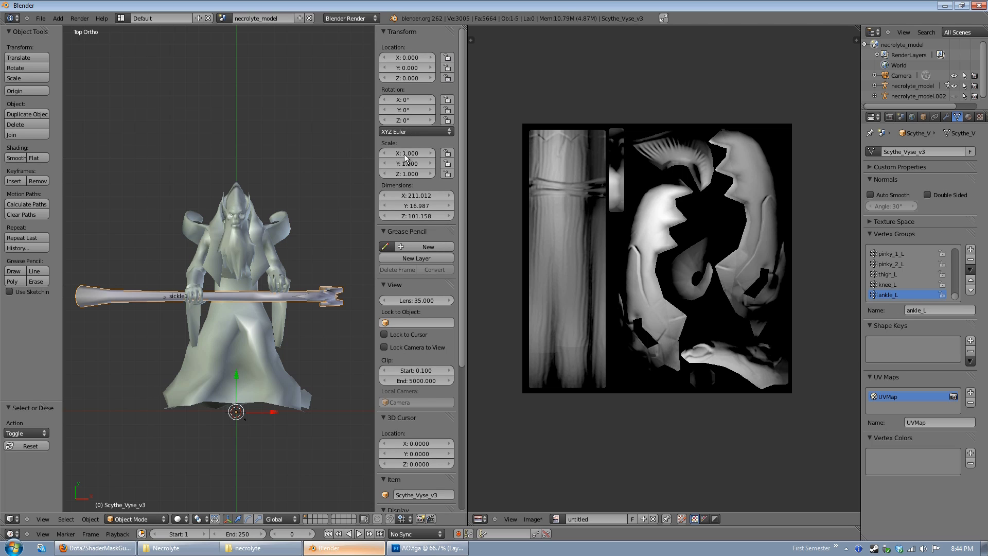
shift+middle_drag(292, 230, 309, 226)
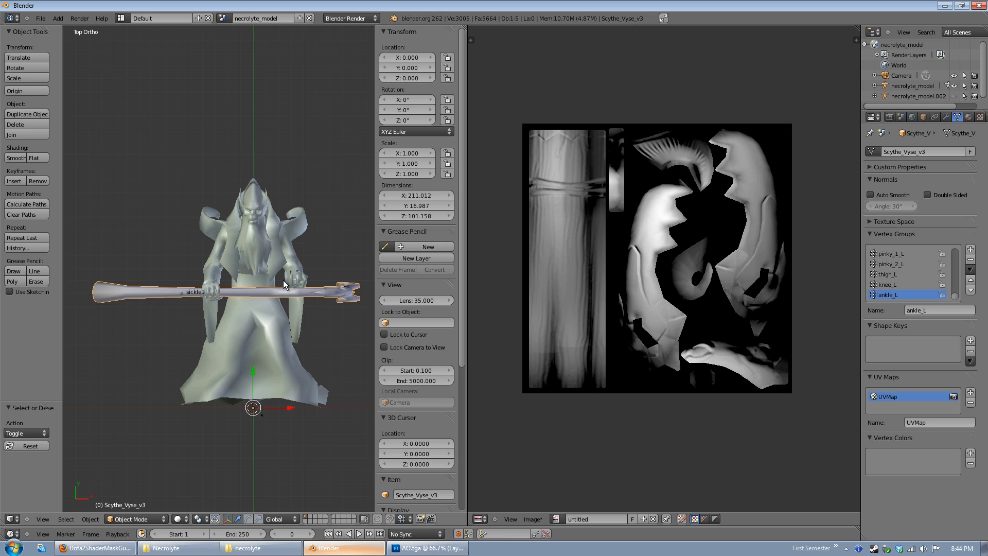
Scale the scythe in Object Mode to about -1.78, undo the scaling and briefly check the mesh in Edit Mode.
scroll(291, 289, down, 3)
key(s)
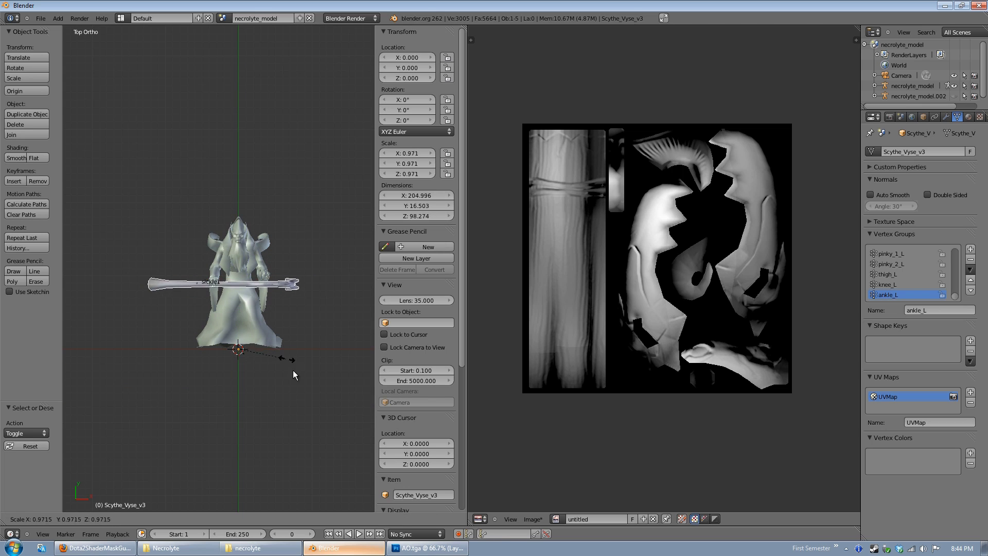
click(301, 415)
scroll(270, 368, down, 1)
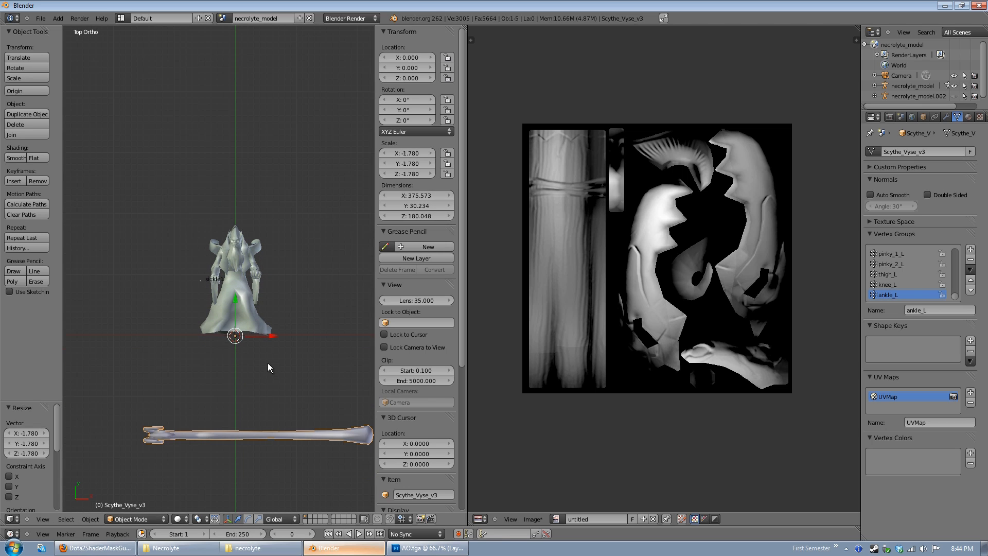
key(ctrl+z)
scroll(253, 311, up, 3)
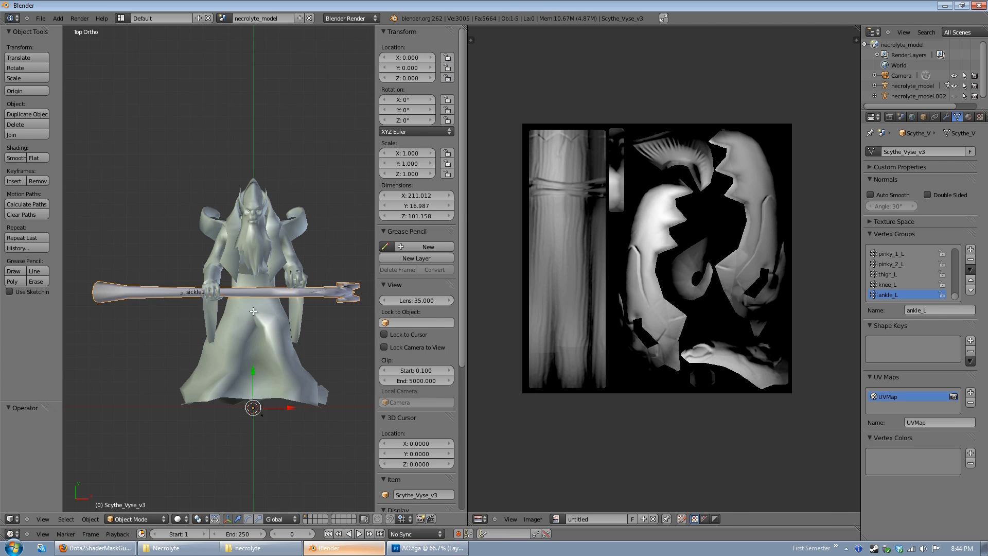
key(Tab)
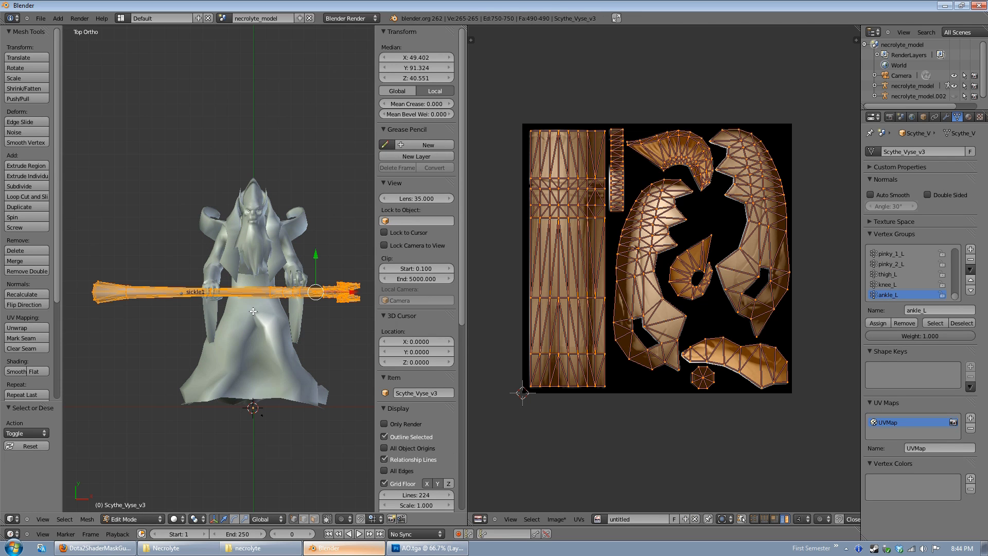
key(Tab)
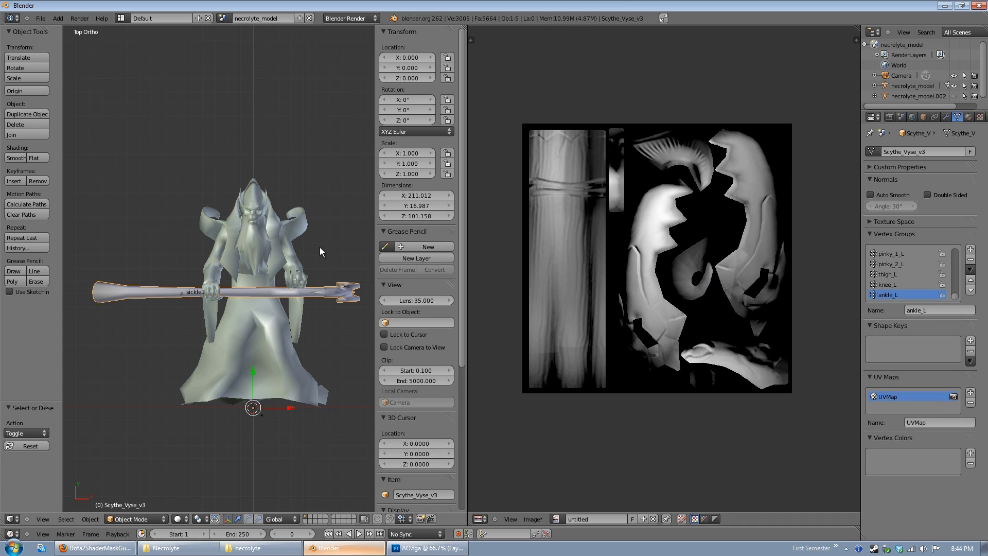
Inspect the scythe's placement on the Necrolyte model in perspective and top views, and select the scythe.
scroll(301, 257, down, 3)
middle_drag(267, 281, 230, 289)
scroll(230, 289, up, 3)
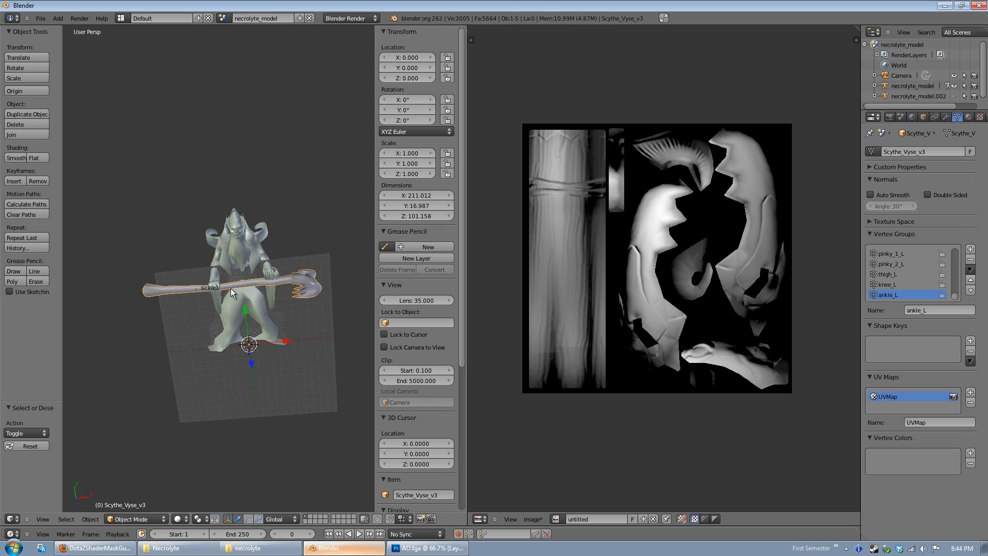
key(KP_1)
key(KP_7)
key(a)
scroll(230, 289, up, 3)
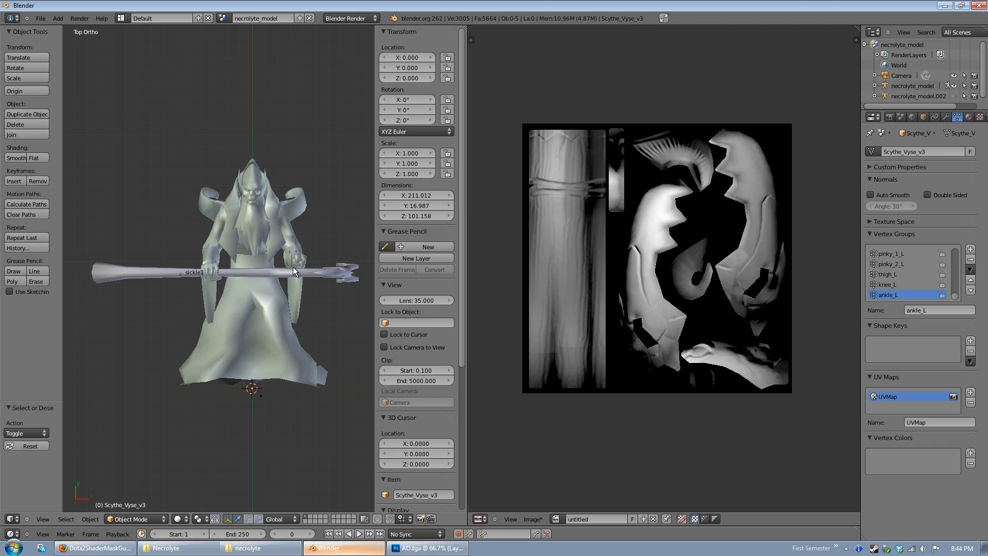
shift+middle_drag(295, 267, 287, 267)
right_click(311, 270)
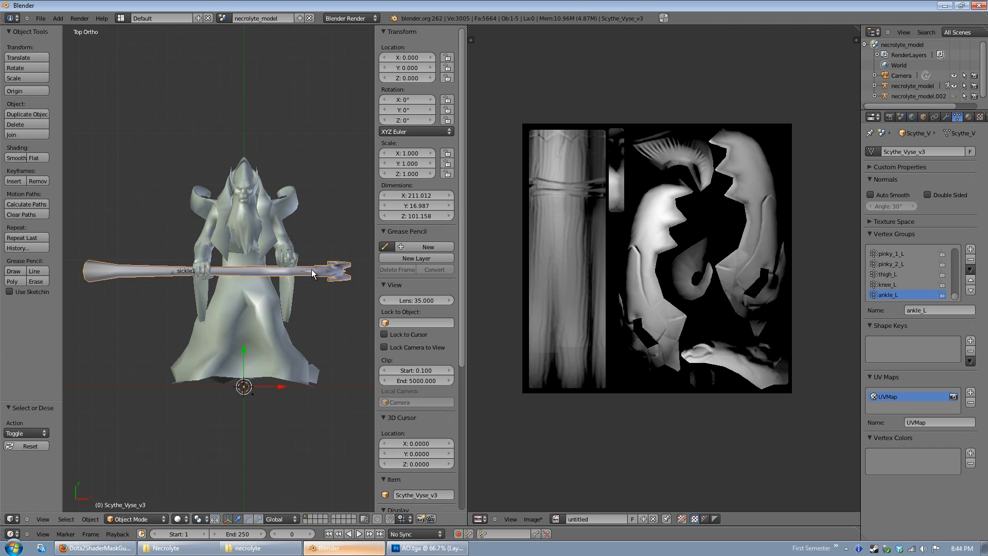
Check the scythe's mesh in Edit Mode against the sickle1 bone, and return to Object Mode.
key(Tab)
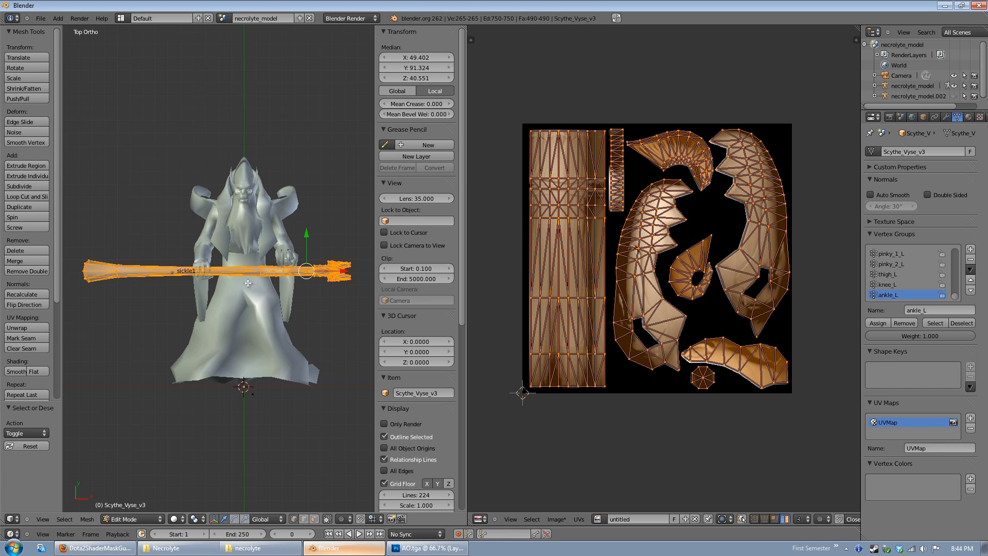
scroll(248, 283, up, 2)
scroll(240, 273, down, 2)
scroll(233, 265, up, 2)
shift+middle_drag(234, 265, 175, 330)
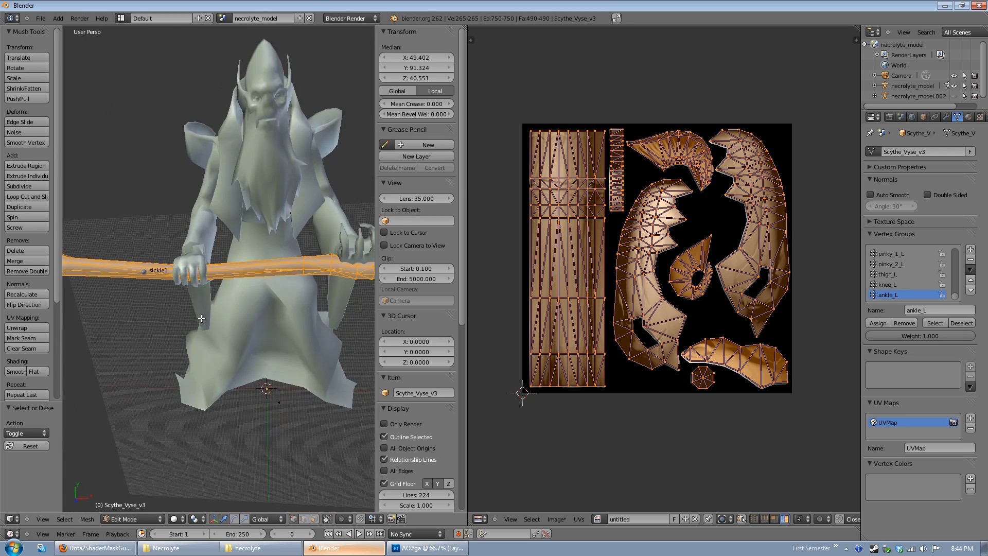
scroll(184, 308, down, 4)
key(Tab)
key(a)
key(a)
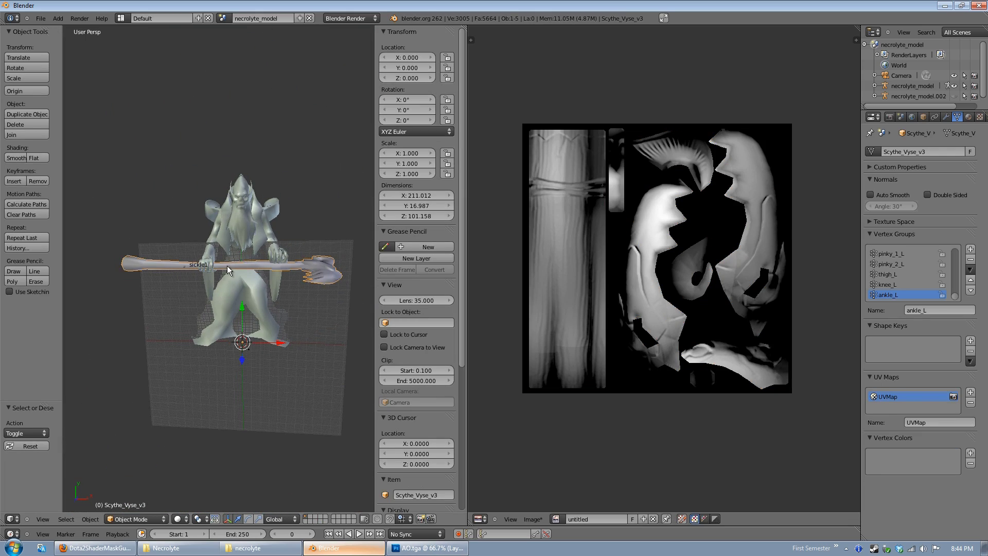
Add the sickle1 armature to the scythe selection as the active object and parent the scythe to it with empty groups.
scroll(189, 267, up, 3)
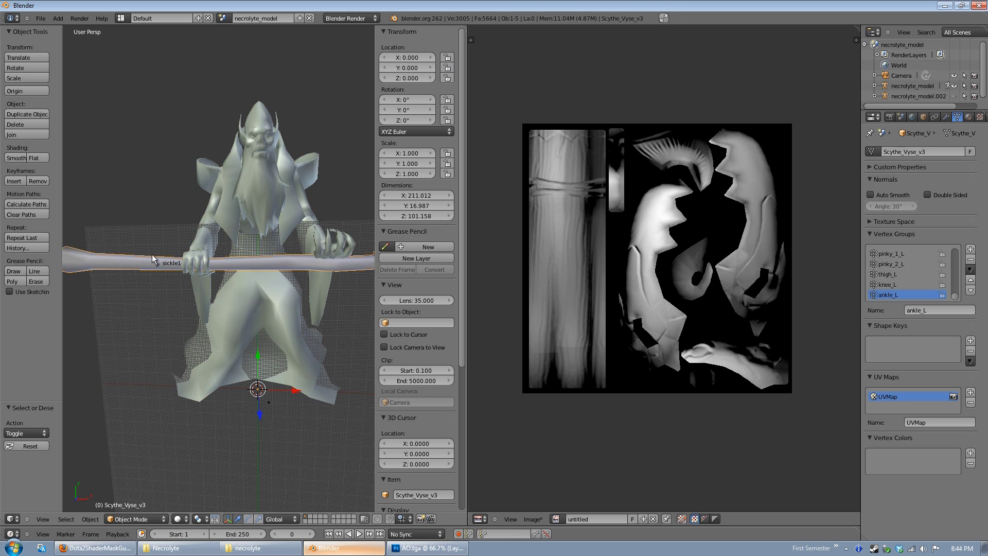
scroll(240, 262, down, 2)
scroll(185, 264, up, 3)
scroll(113, 249, down, 2)
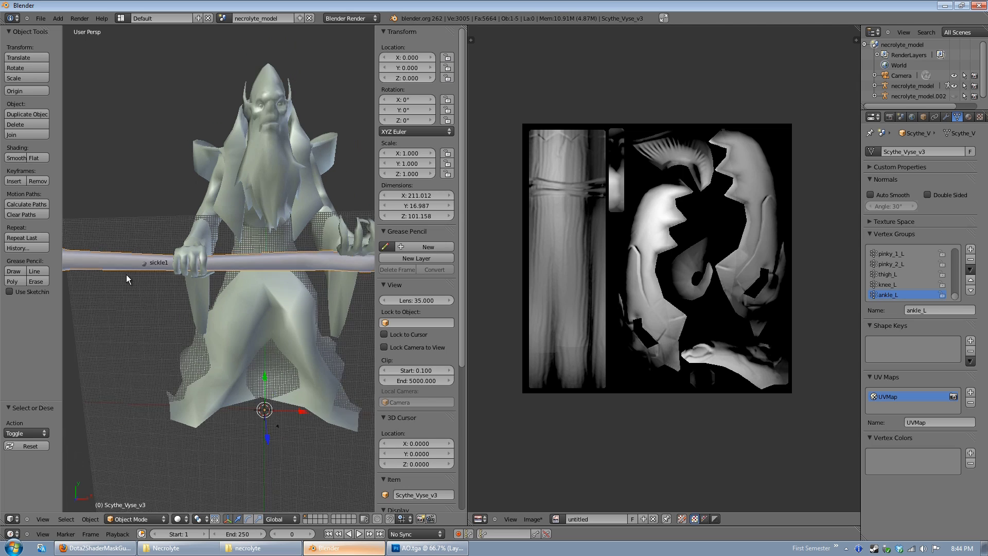
shift+right_click(158, 264)
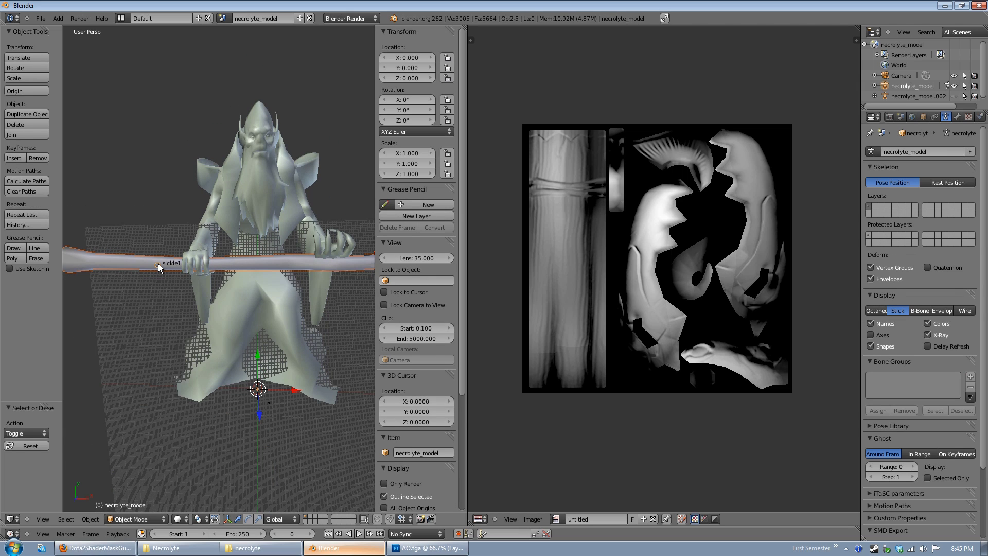
key(ctrl+p)
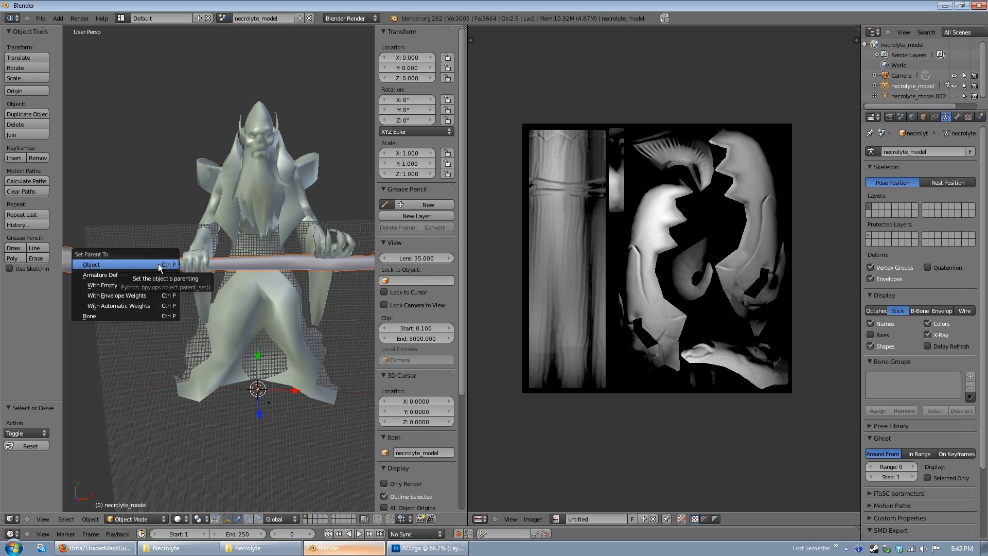
click(108, 288)
scroll(133, 288, down, 2)
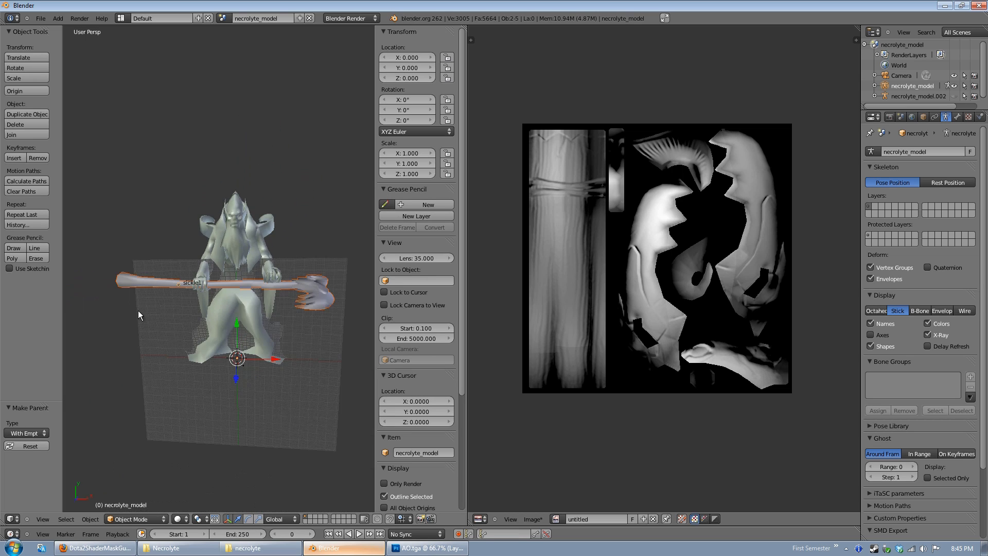
Assign all of the scythe's vertices to the sickle1 vertex group at weight 1.000, and check the assignment by selecting the group.
right_click(249, 285)
key(Tab)
key(Tab)
key(Tab)
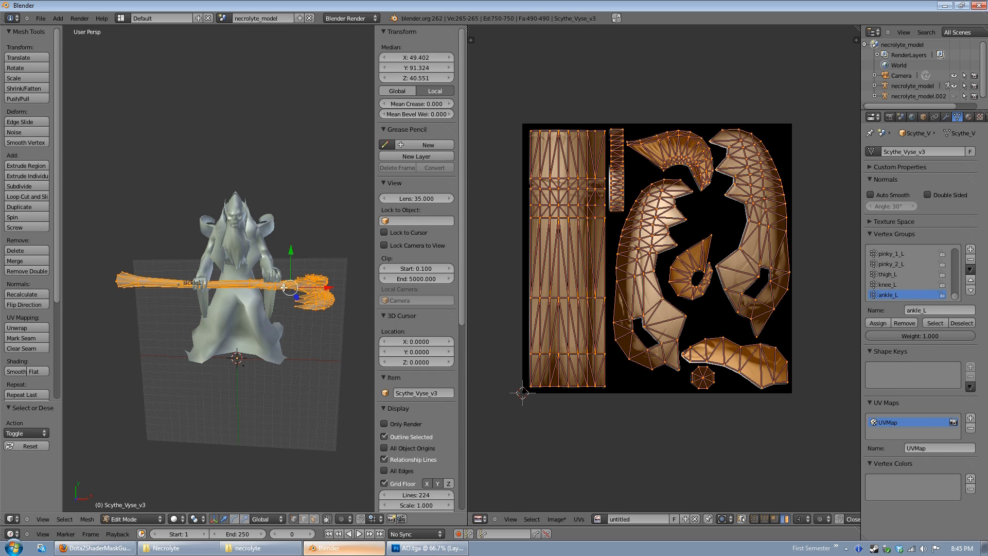
key(n)
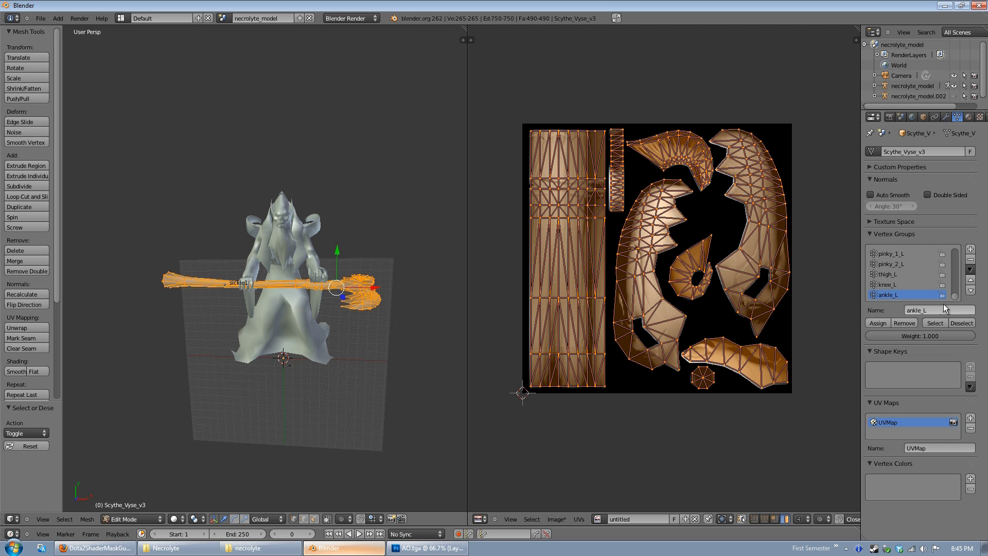
drag(958, 275, 958, 265)
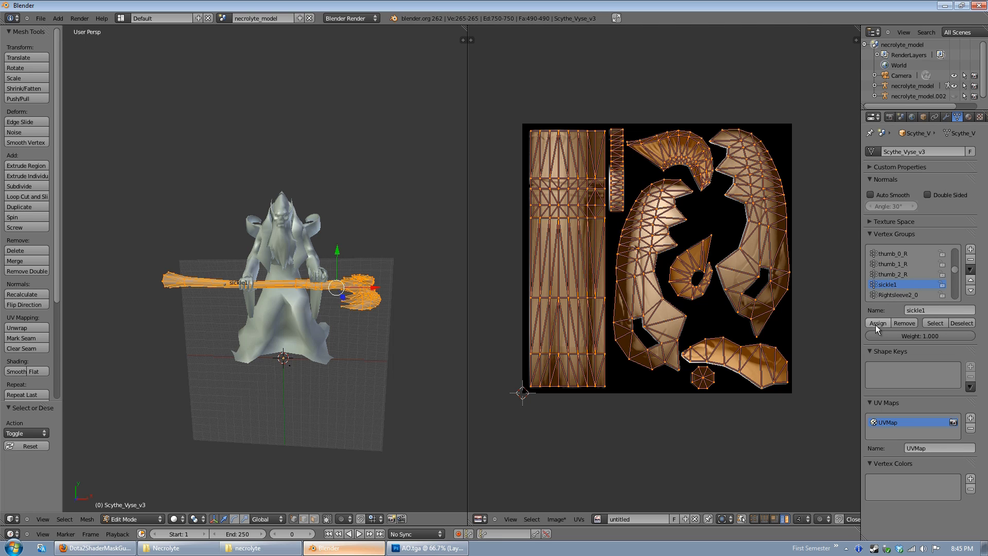
key(a)
click(933, 324)
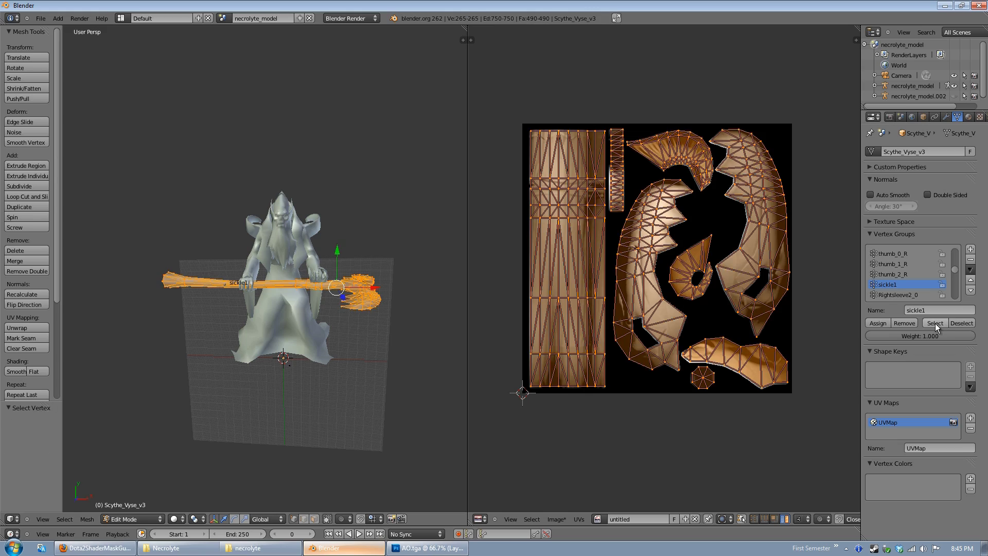
Return to Object Mode, select the scythe in top view and rename the object Scythe_Vyse_Blender.
key(Tab)
mouse_move(329, 288)
middle_down()
mouse_move(356, 324)
mouse_move(301, 300)
mouse_move(202, 319)
mouse_move(262, 230)
mouse_move(372, 300)
mouse_move(325, 305)
middle_up()
scroll(350, 326, up, 3)
scroll(372, 300, down, 4)
key(KP_7)
scroll(316, 305, up, 3)
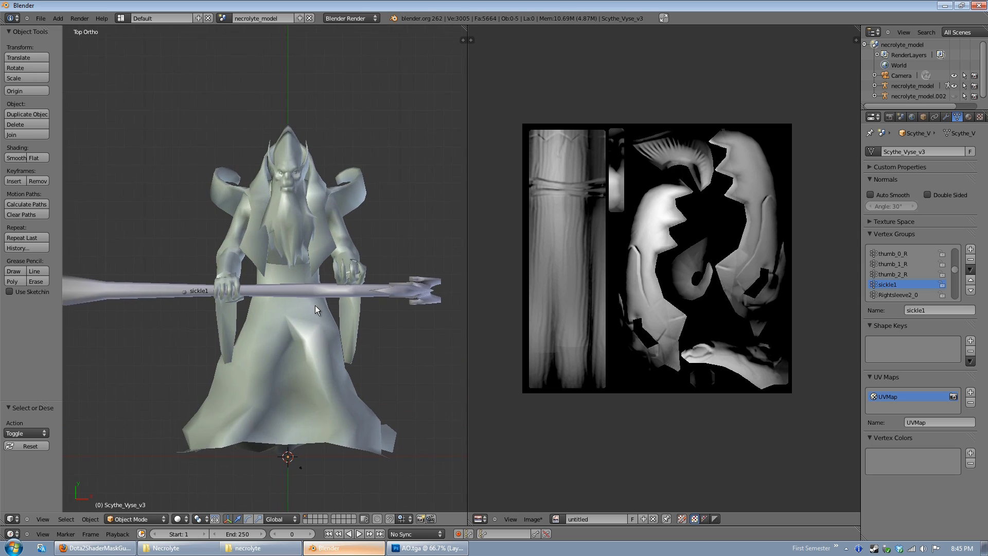
shift+middle_drag(321, 309, 340, 307)
right_click(400, 288)
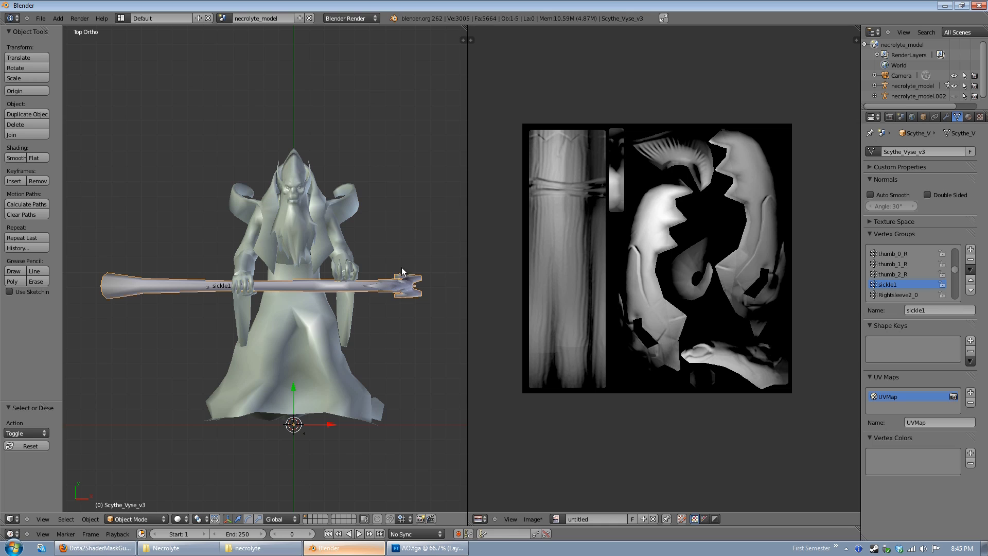
click(923, 116)
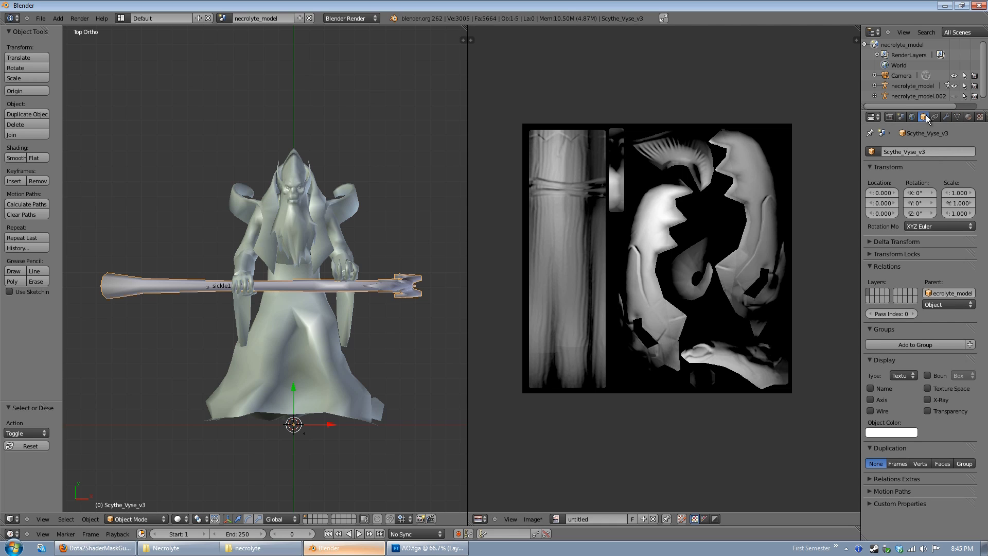
click(932, 151)
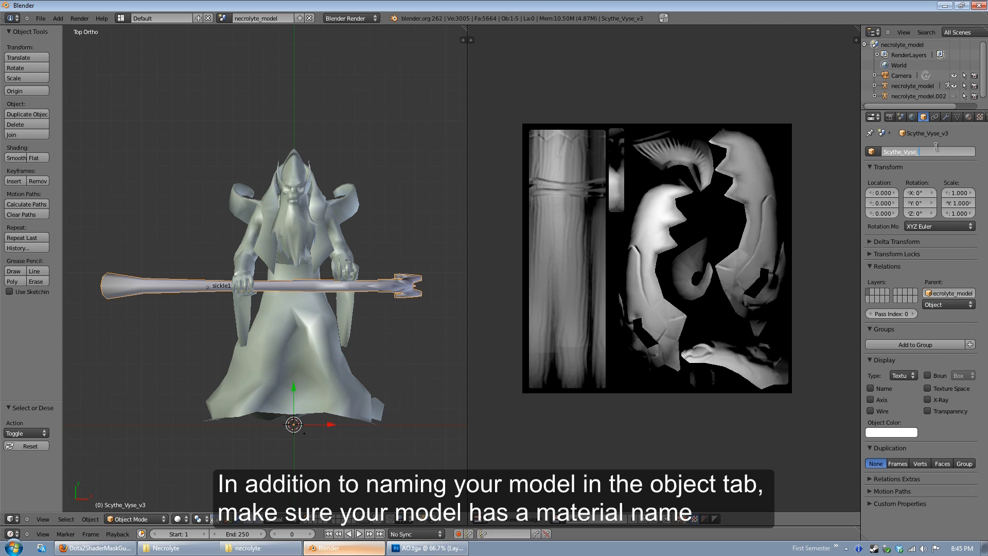
key(Return)
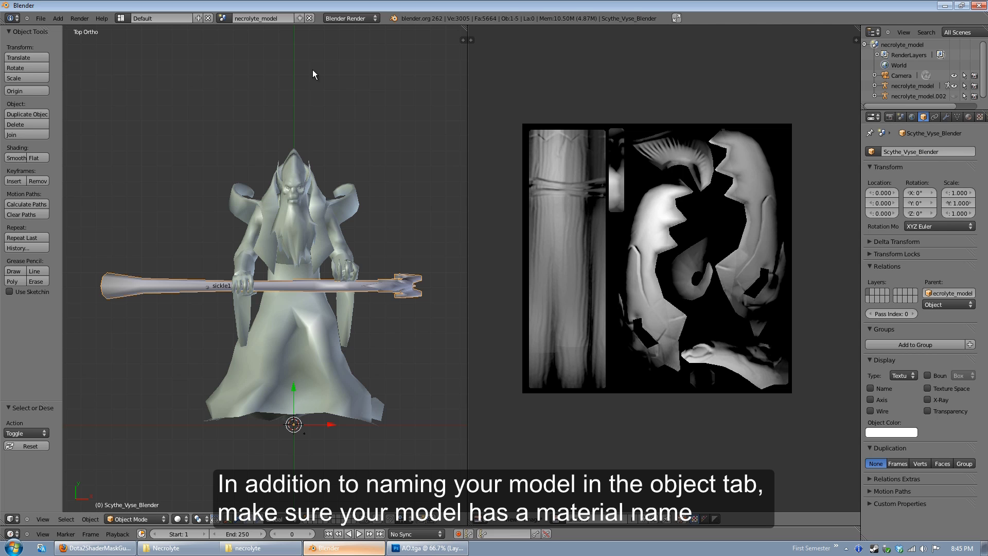
Start a Source Engine export of Scythe_Vyse_Blender.smd, browse to the Dota 2\Necrolyte folder and cancel the export.
click(41, 19)
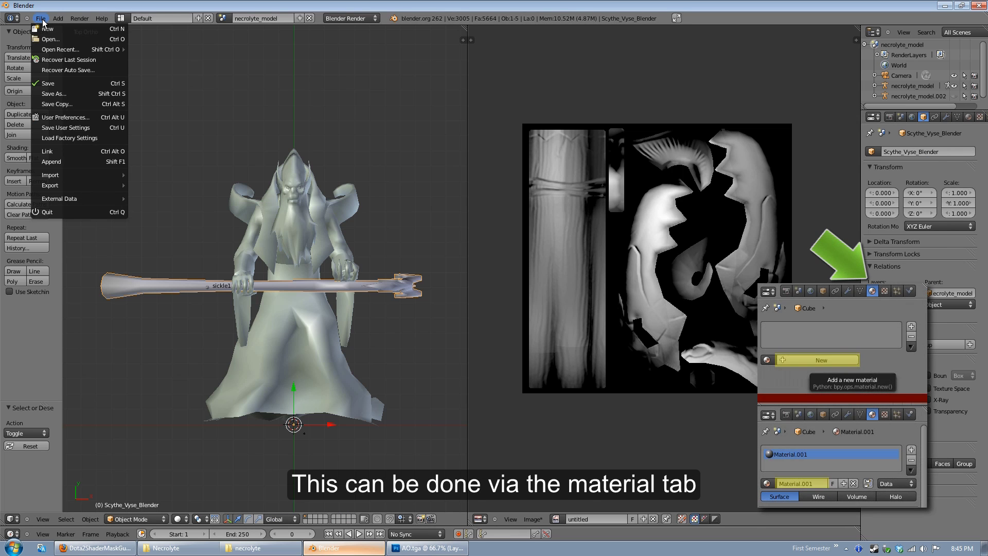
mouse_move(67, 186)
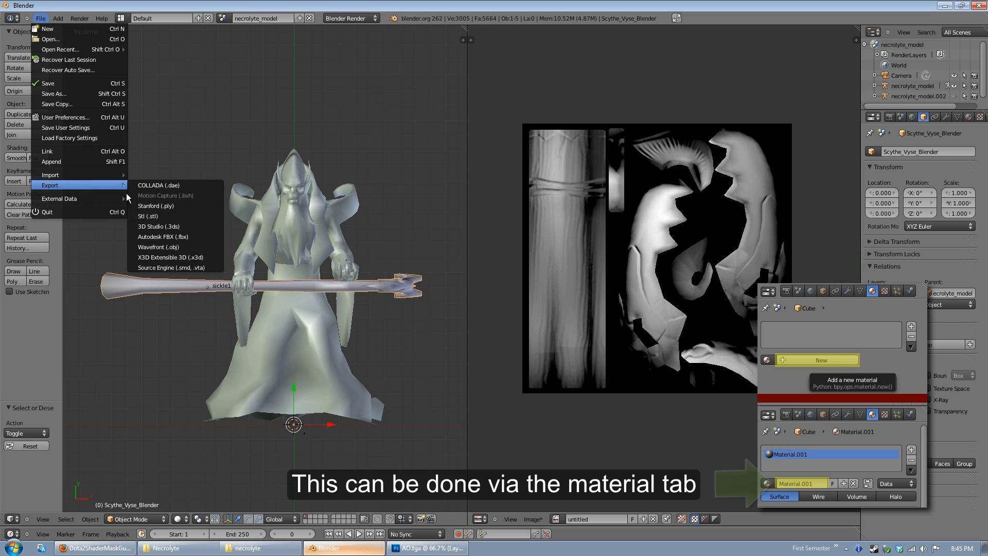
click(160, 268)
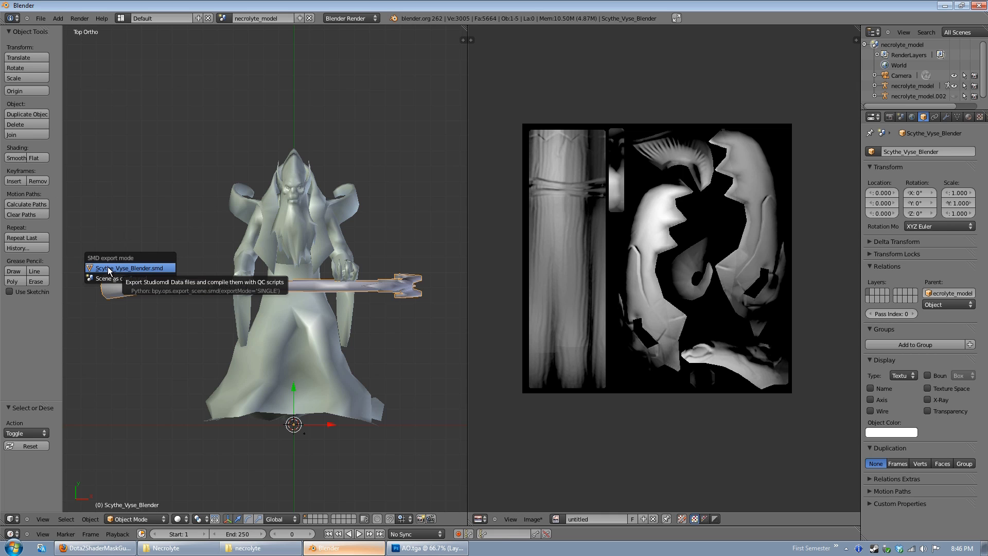
click(129, 270)
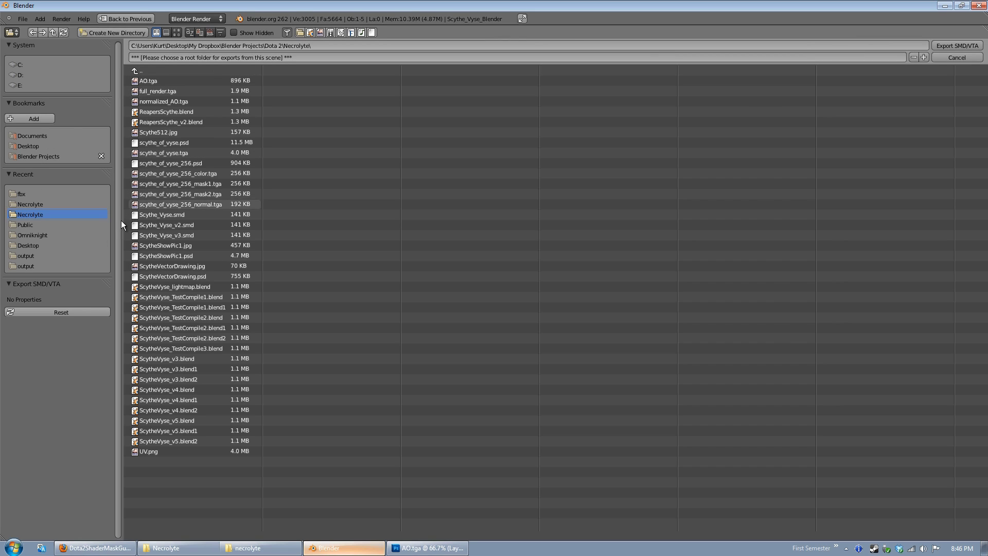
click(39, 156)
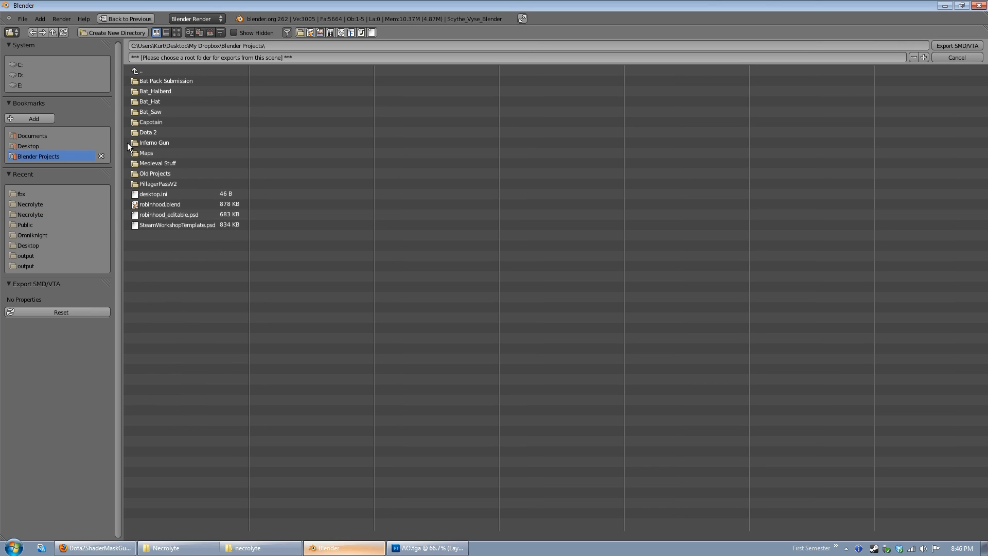
click(160, 132)
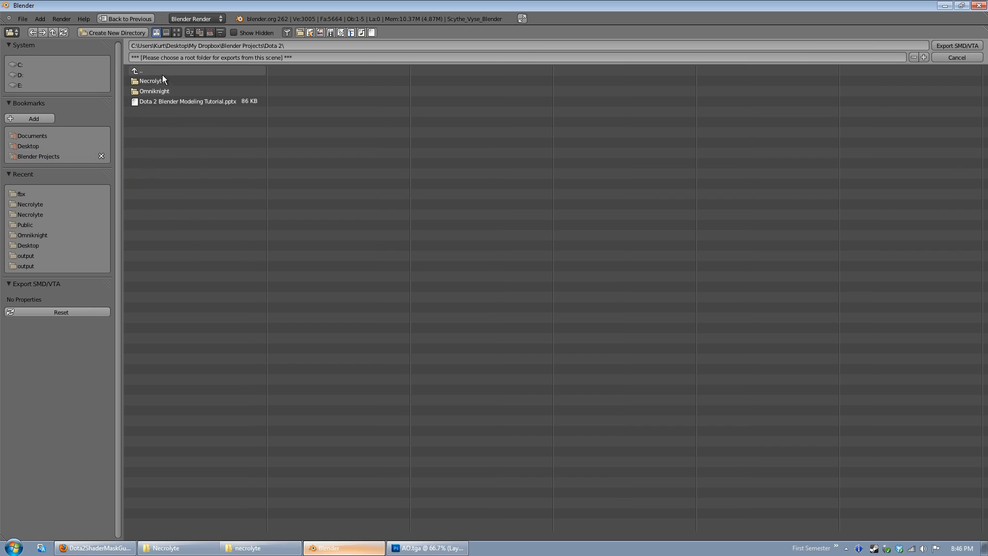
click(155, 81)
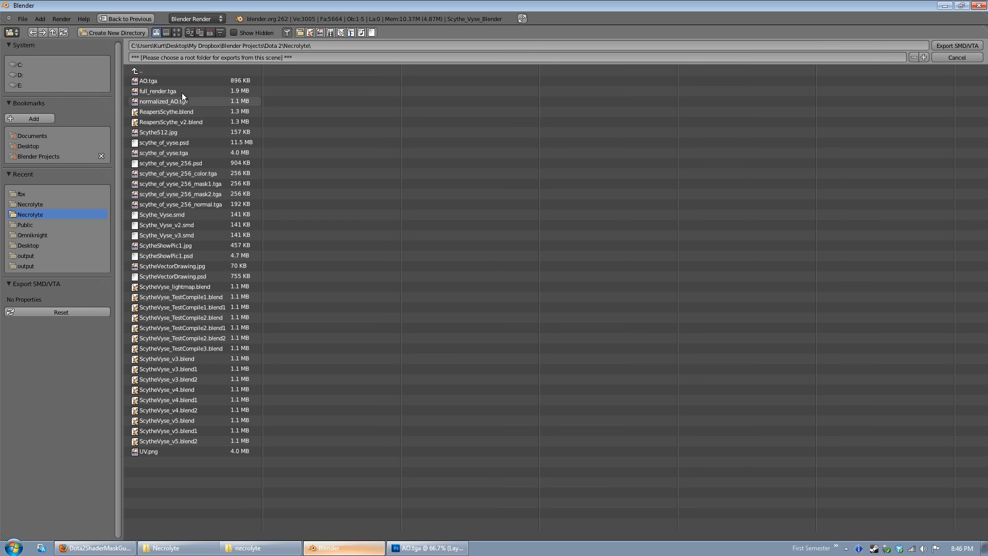
click(972, 58)
scroll(363, 226, down, 2)
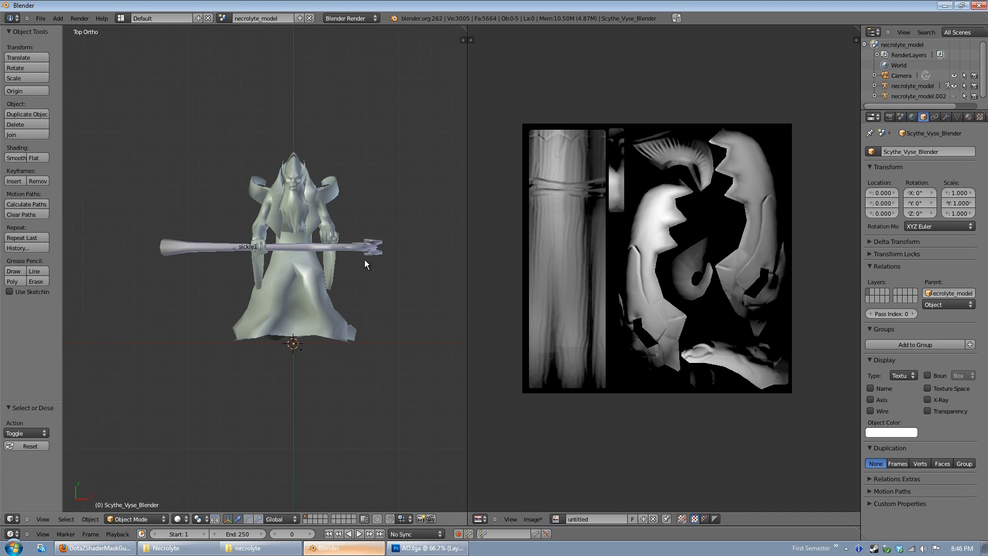
Switch to the Necrolyte project folder in Windows Explorer, locate Scythe_Vyse_v3.smd, and put the Explorer windows away.
click(420, 548)
click(253, 548)
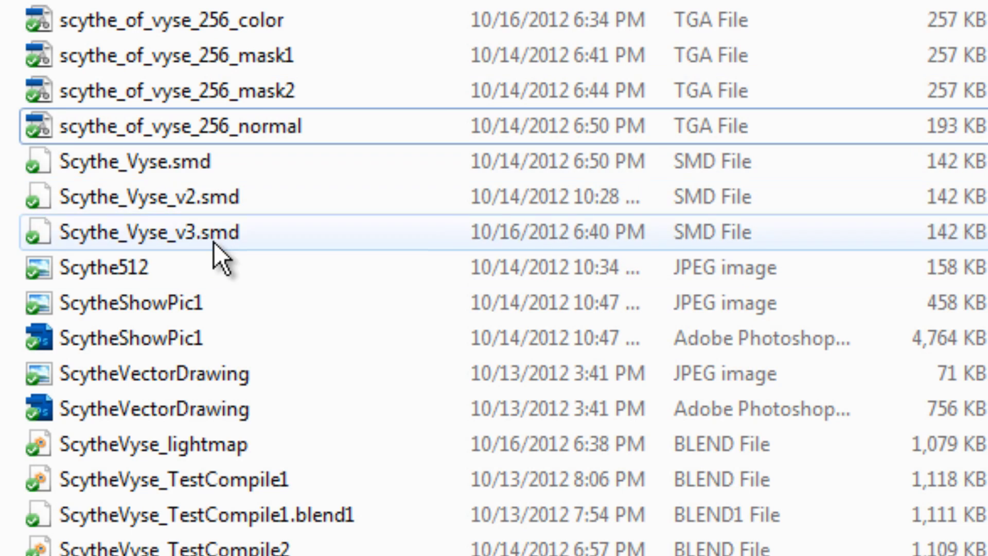
click(216, 241)
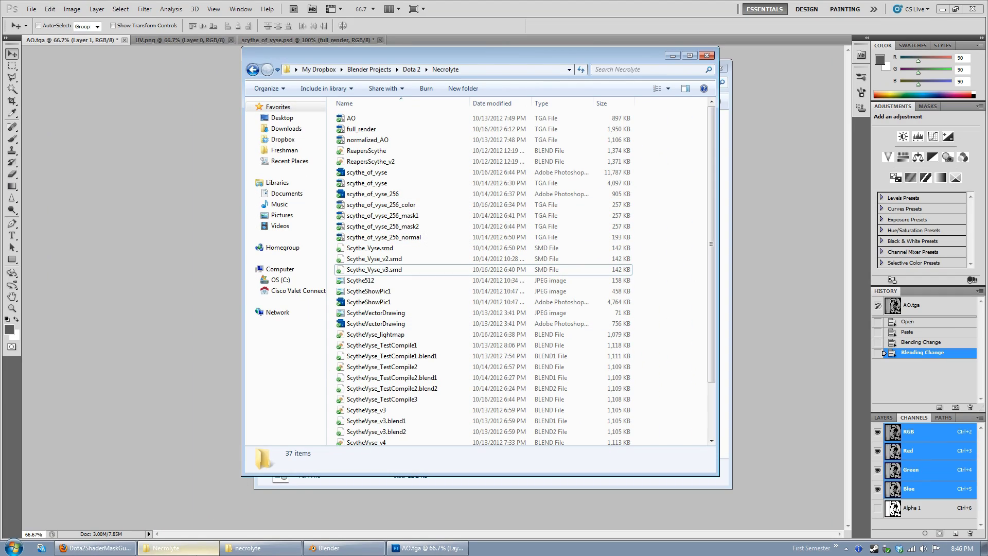
click(260, 548)
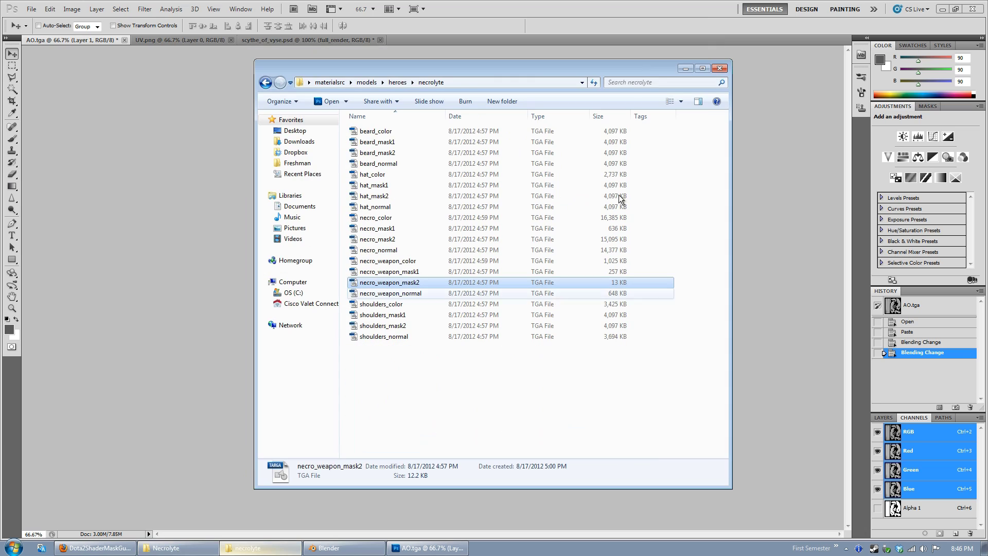
click(686, 69)
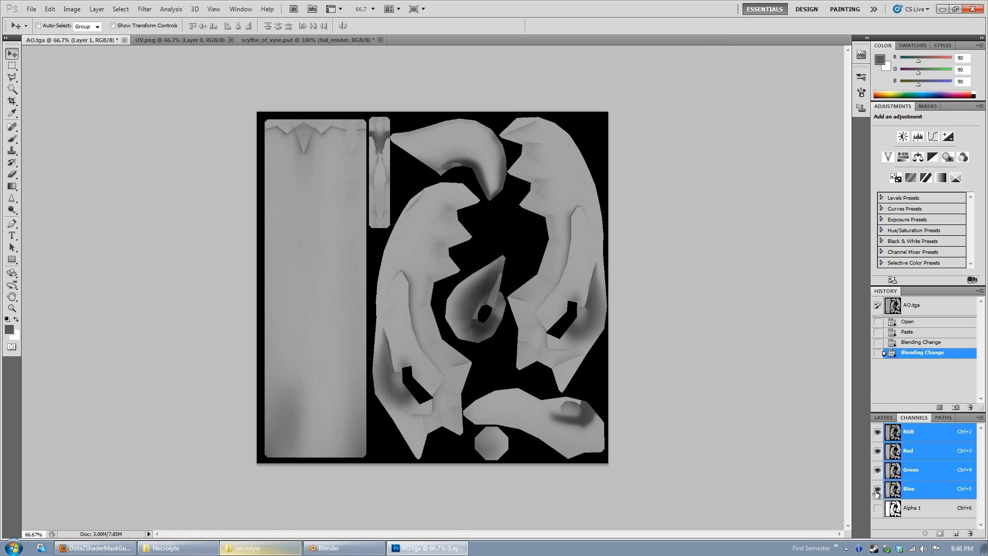
Switch to Dota 2 and open the Workshop form for publishing a new item.
right_click(876, 547)
click(832, 388)
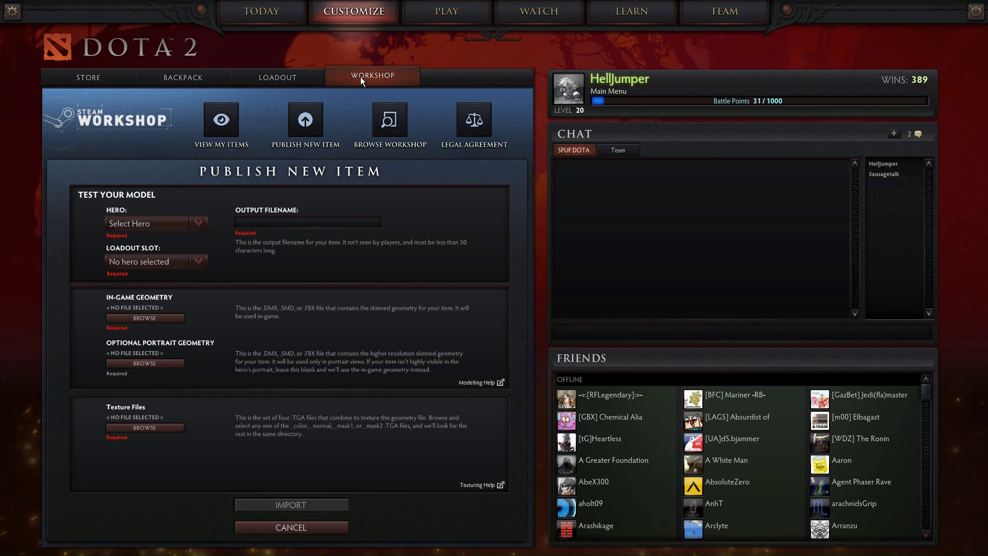
click(311, 114)
Set the item's hero to Necrolyte, the loadout slot to weapon and the output filename to Blender Test.
click(195, 255)
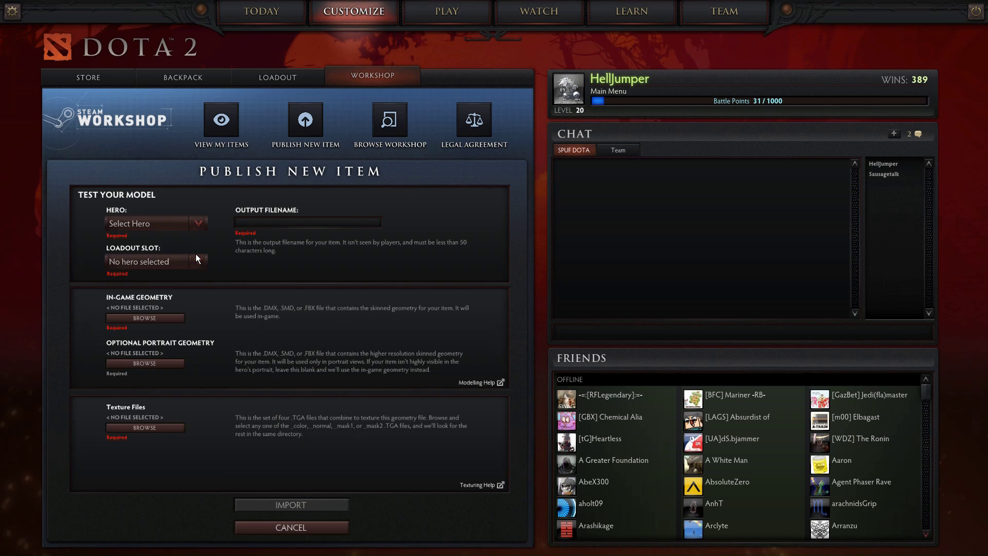
click(197, 224)
drag(197, 267, 194, 357)
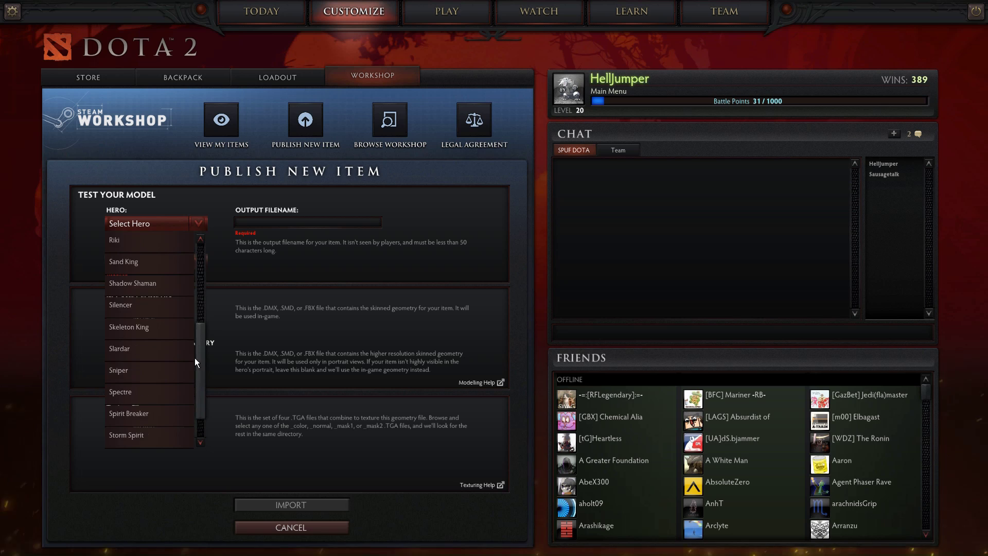
scroll(140, 351, up, 7)
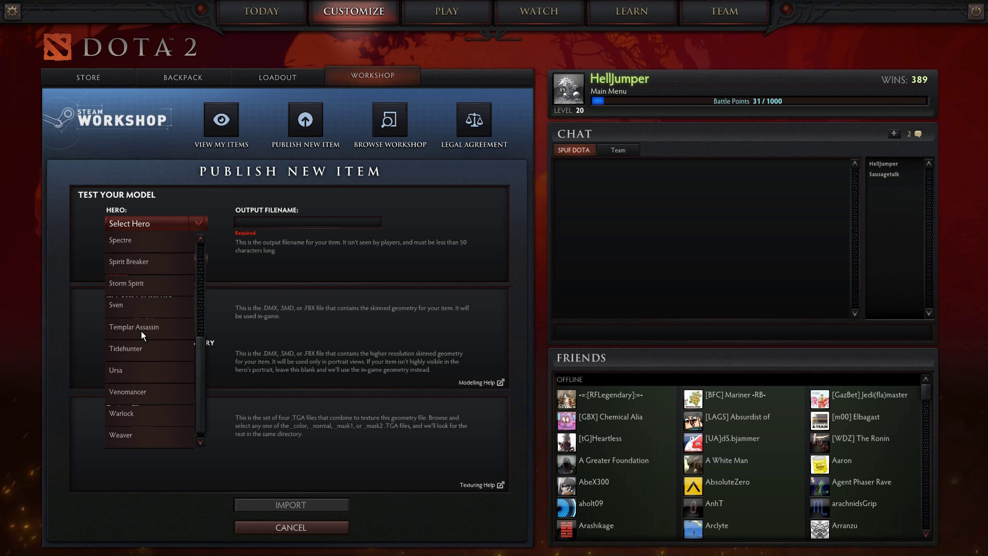
scroll(202, 309, up, 2)
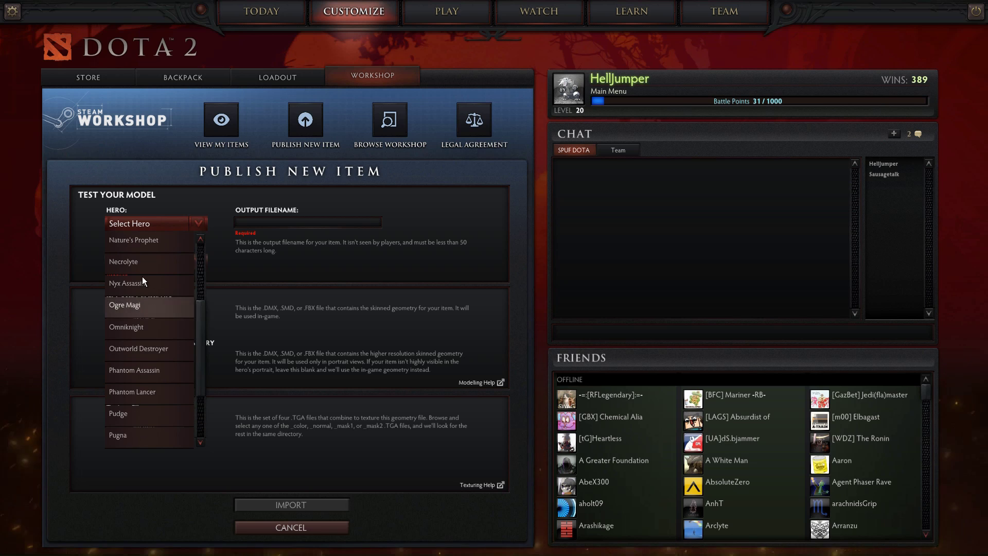
click(142, 280)
click(175, 261)
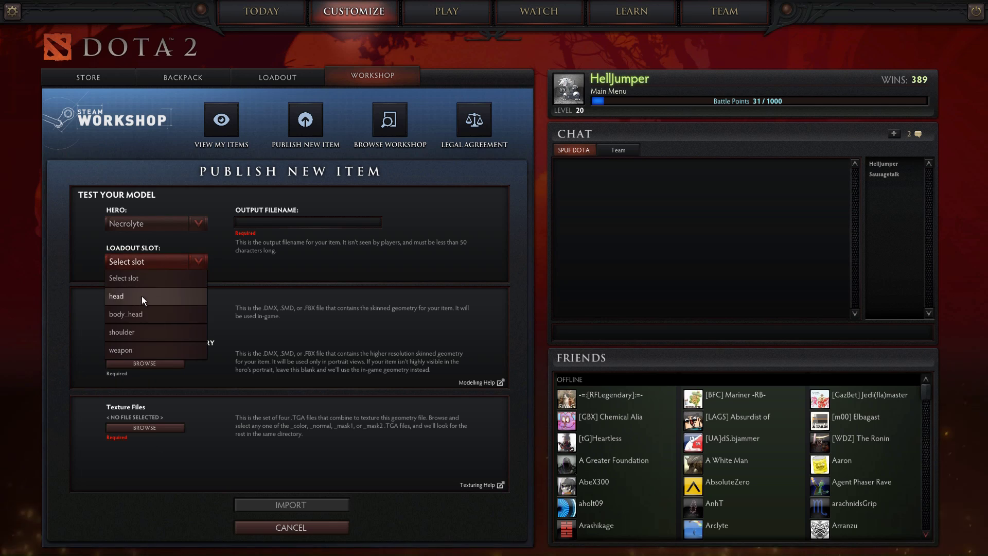
click(131, 350)
click(277, 223)
text(Blender Test)
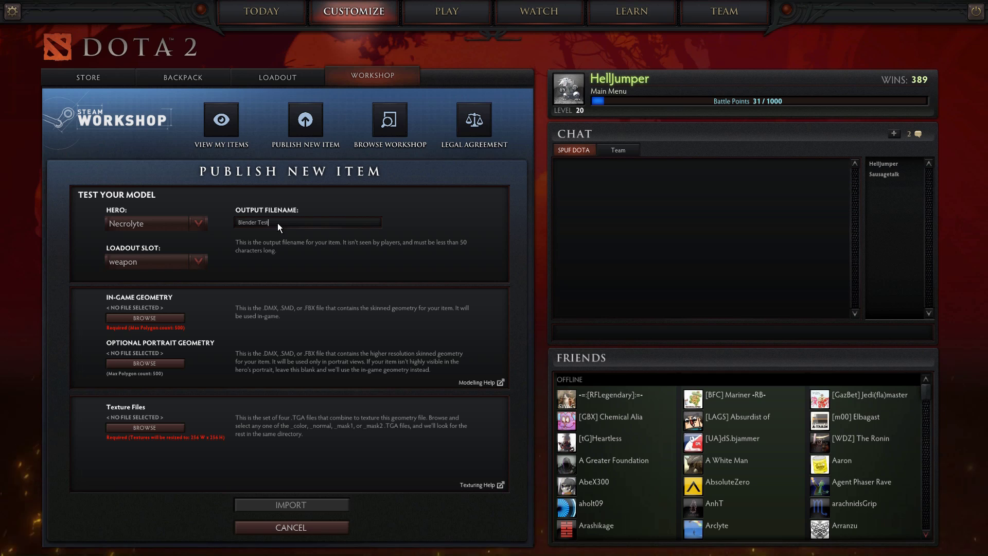
Load Scythe_Vyse_v3.smd from the Blender Projects\Dota 2\Necrolyte folder as the in-game geometry.
click(180, 318)
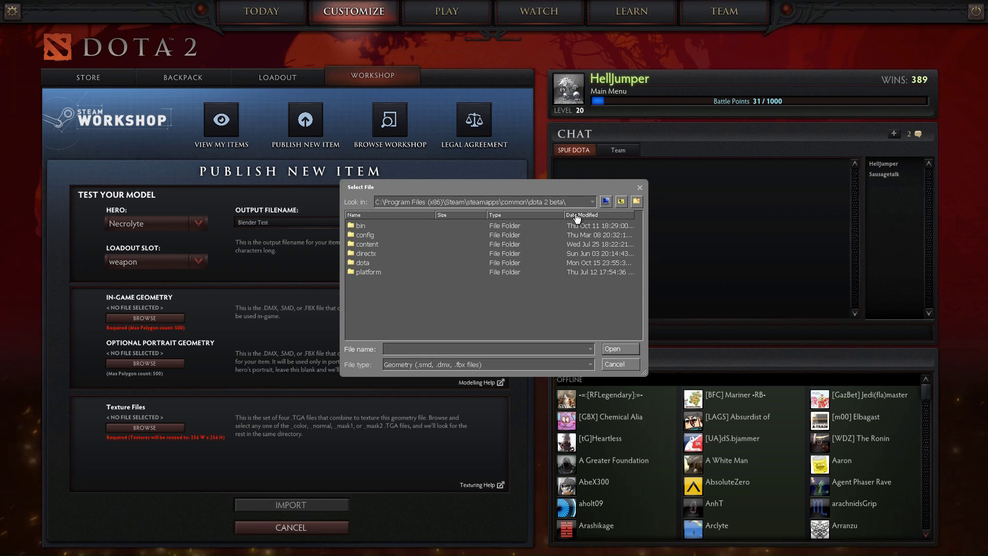
click(617, 364)
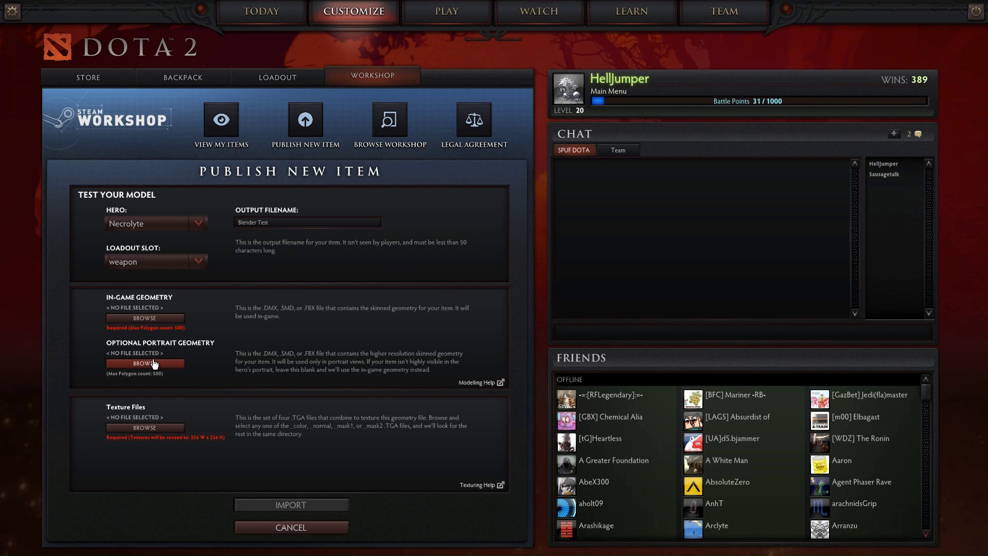
click(165, 319)
click(622, 202)
click(622, 202)
scroll(413, 291, down, 3)
double_click(369, 325)
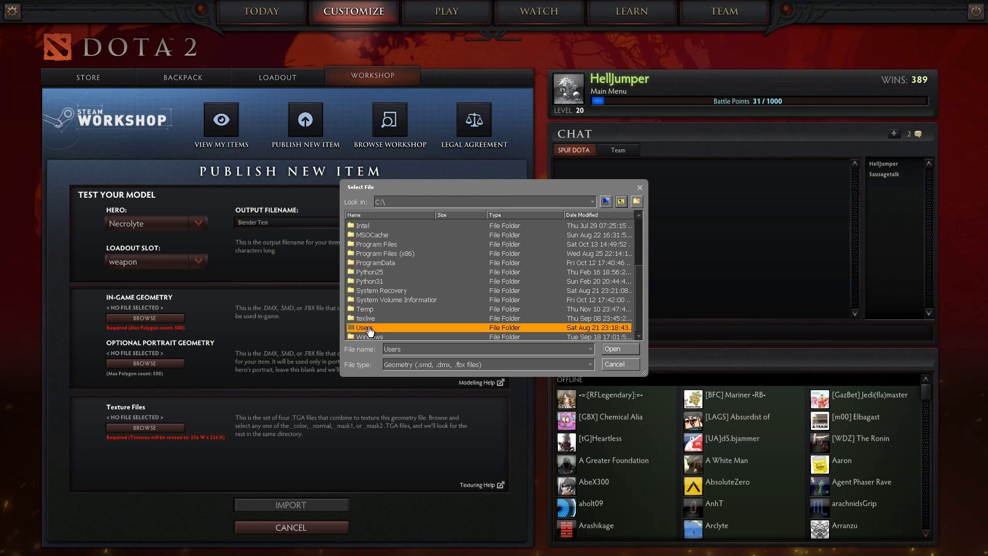
double_click(370, 255)
double_click(370, 273)
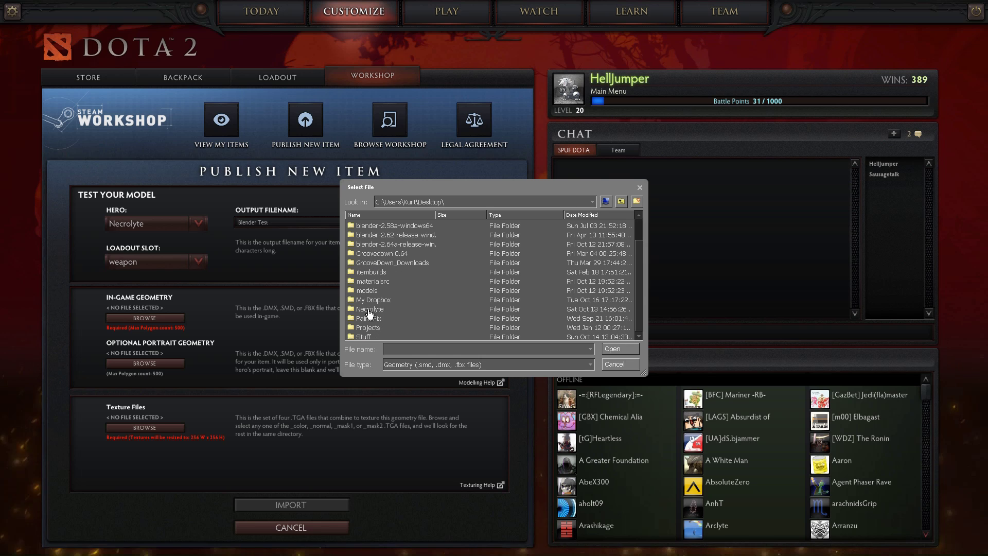
double_click(381, 300)
double_click(380, 237)
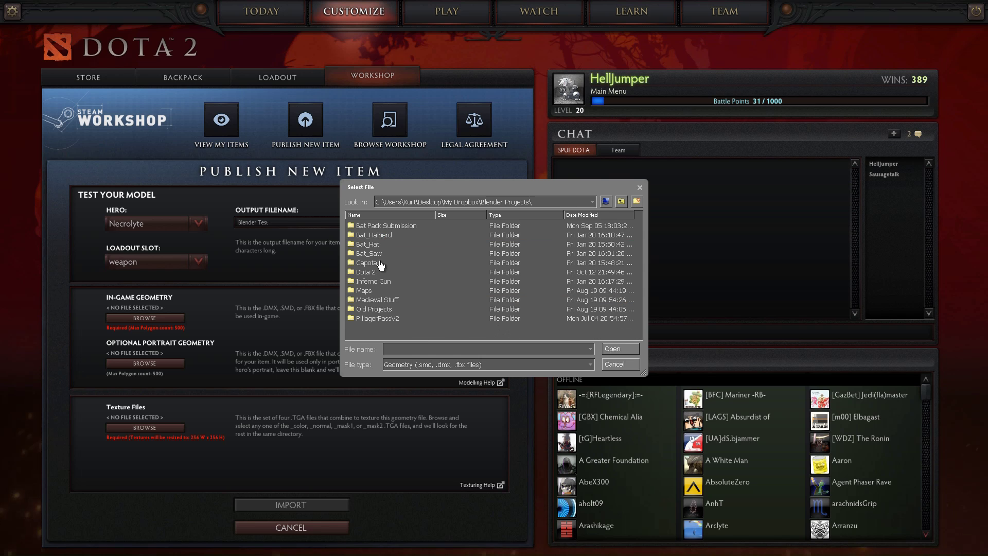
double_click(371, 272)
double_click(380, 229)
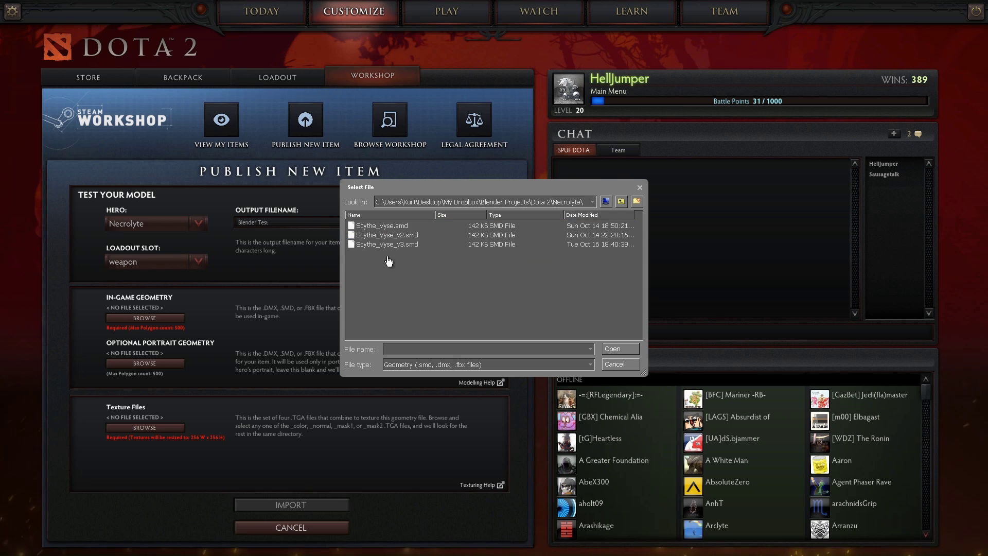
double_click(383, 244)
Load scythe_of_vyse_256_color.tga from the Blender Projects\Dota 2\Necrolyte folder as the item's texture files.
click(172, 428)
click(638, 199)
click(638, 200)
click(638, 199)
click(638, 200)
click(638, 199)
scroll(385, 318, down, 5)
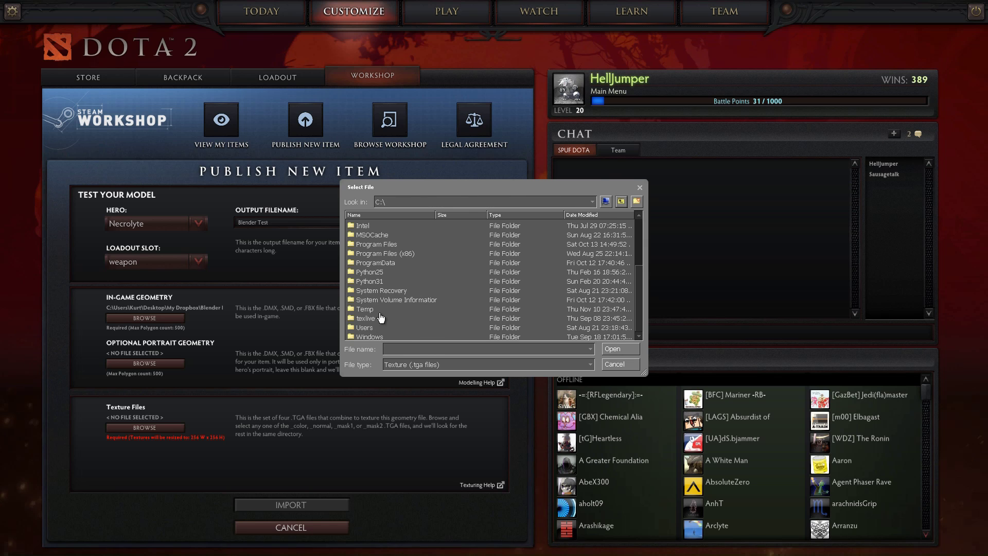
double_click(353, 331)
double_click(363, 254)
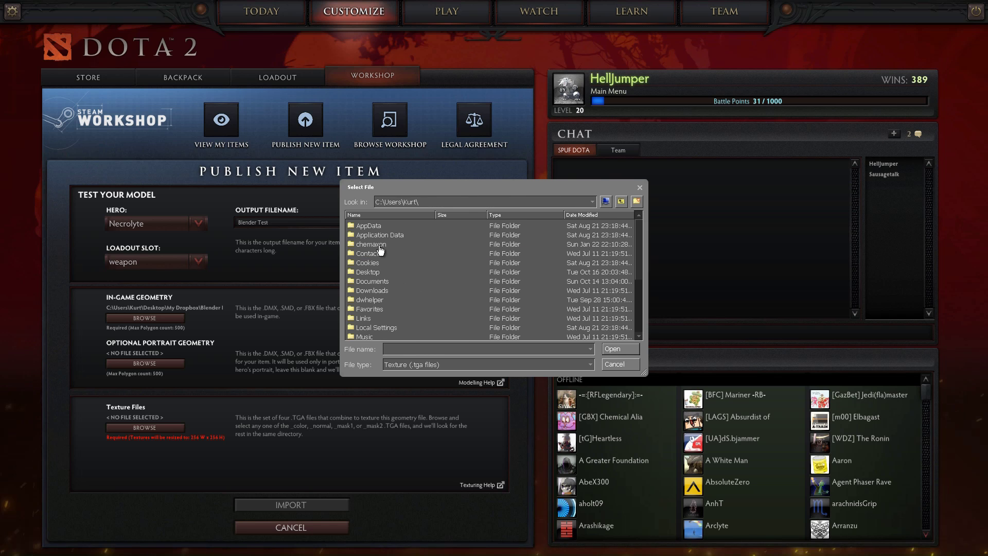
double_click(371, 272)
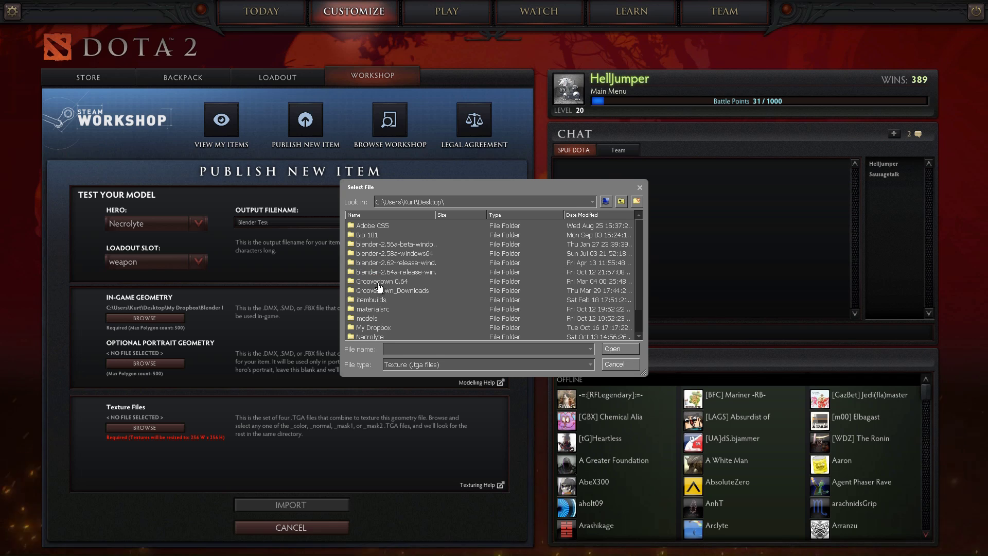
double_click(380, 328)
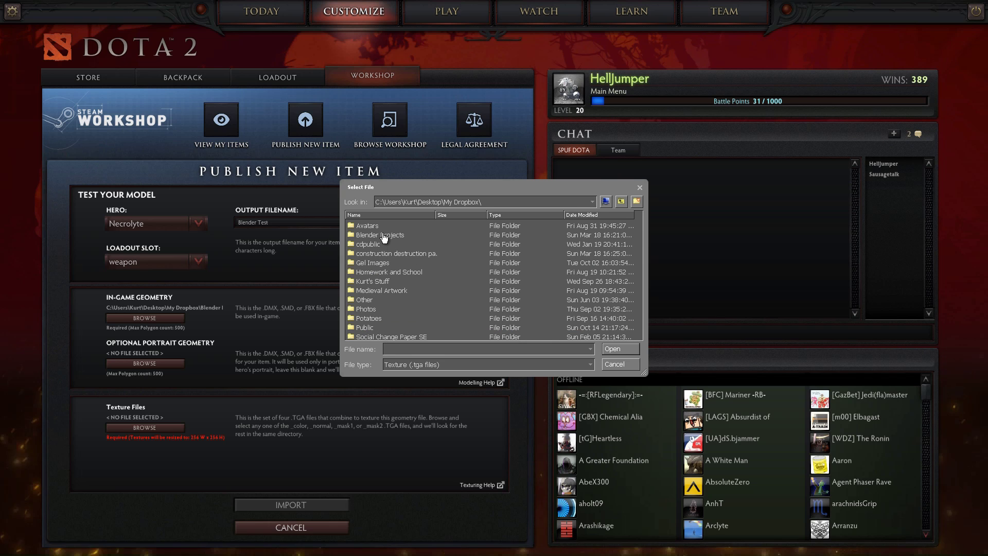
double_click(382, 235)
double_click(370, 272)
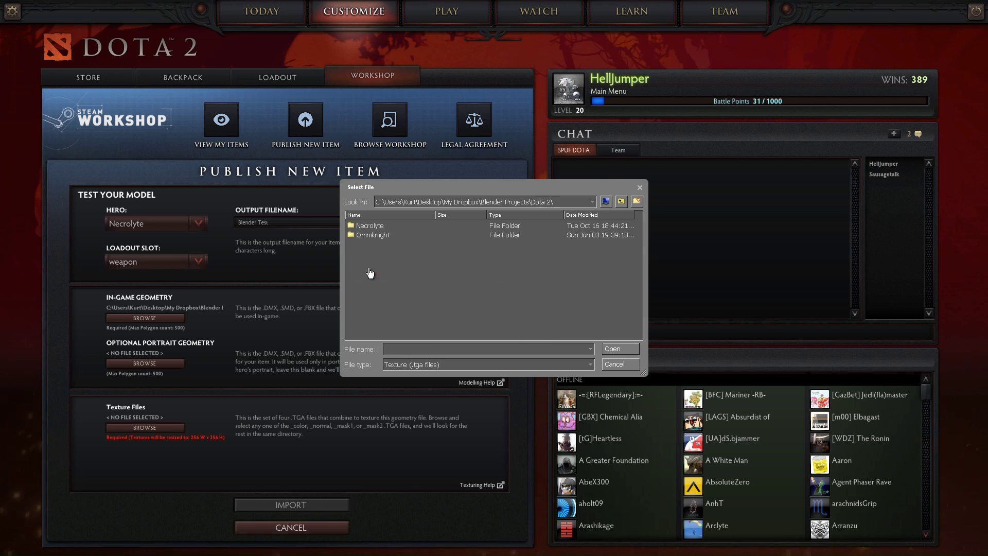
double_click(377, 227)
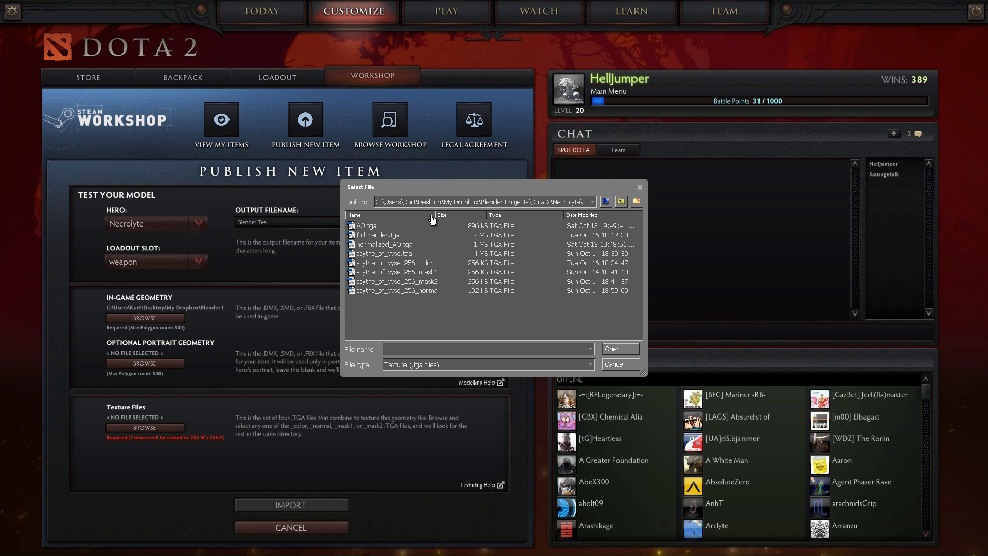
click(430, 263)
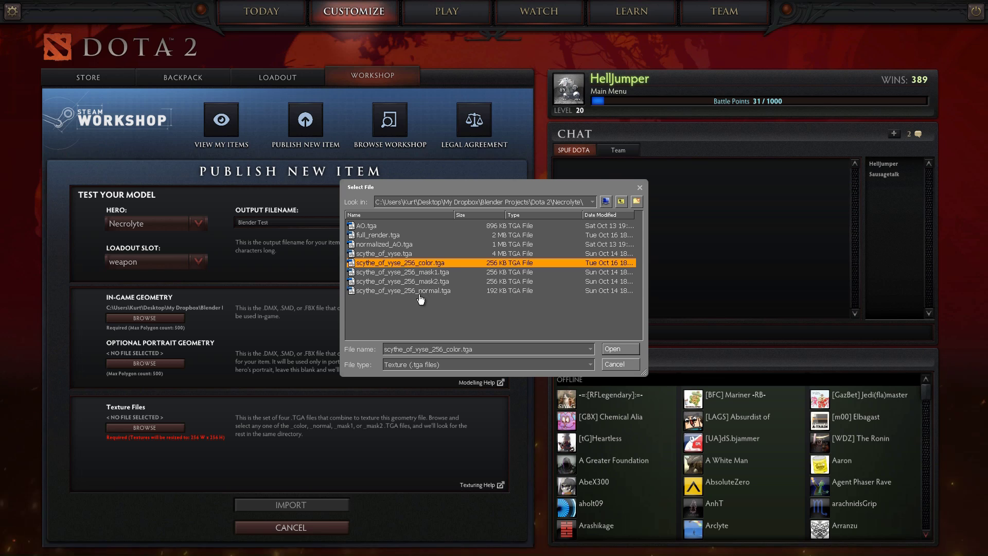
double_click(425, 266)
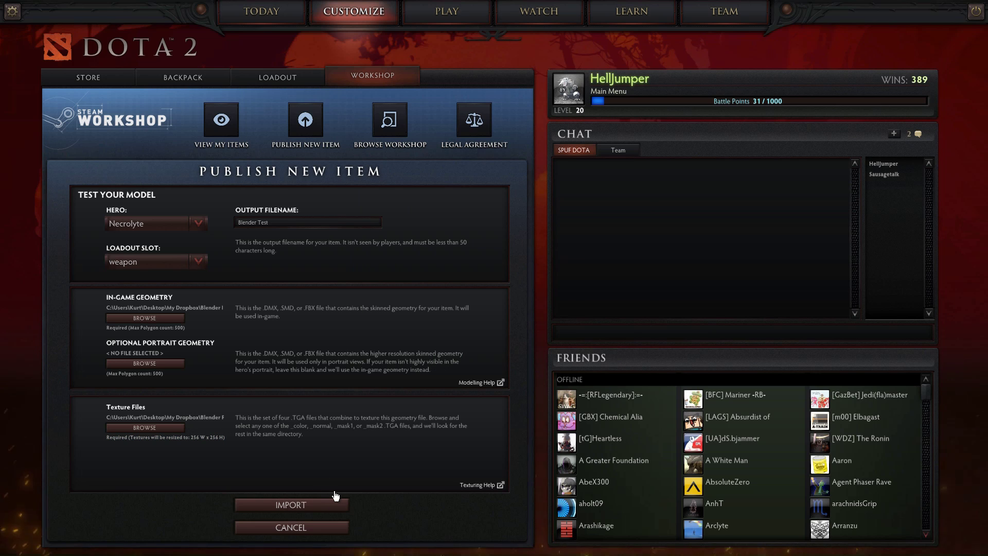
Import the item, accept the import and set the model preview's animation to run.
click(328, 504)
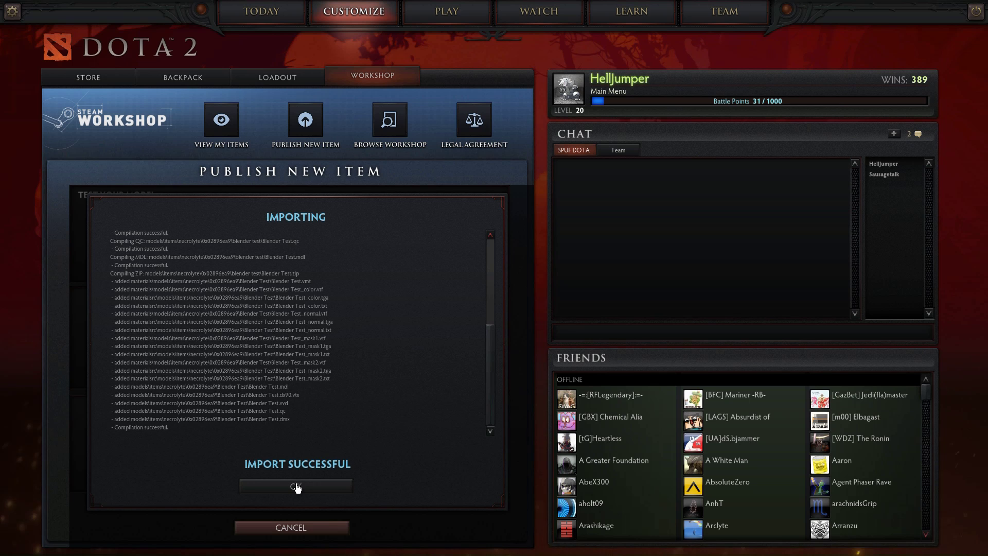
click(300, 490)
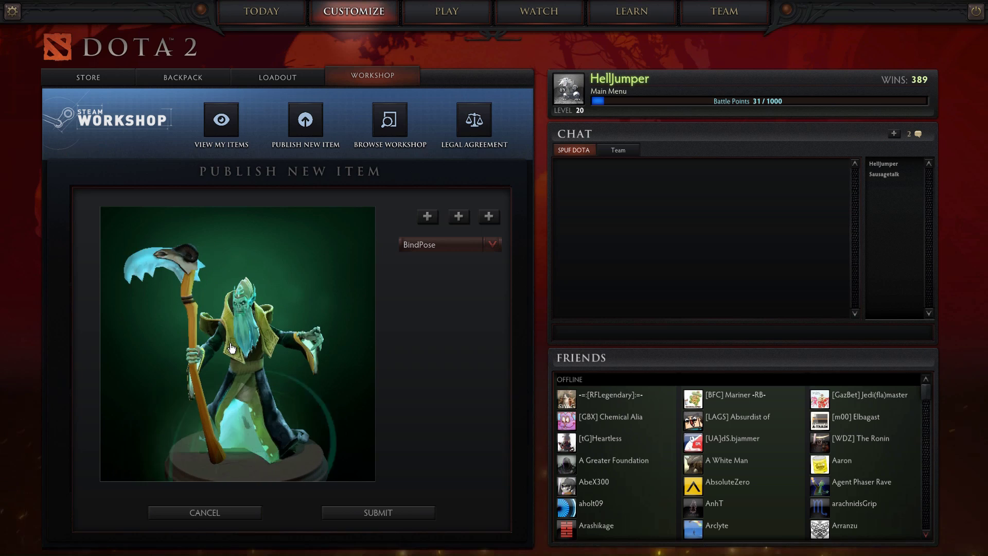
click(433, 245)
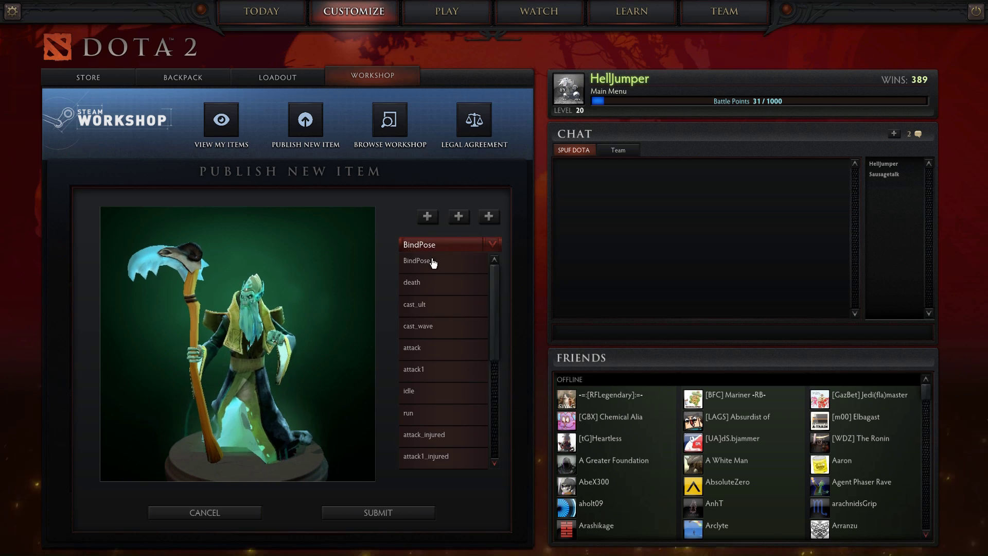
click(429, 413)
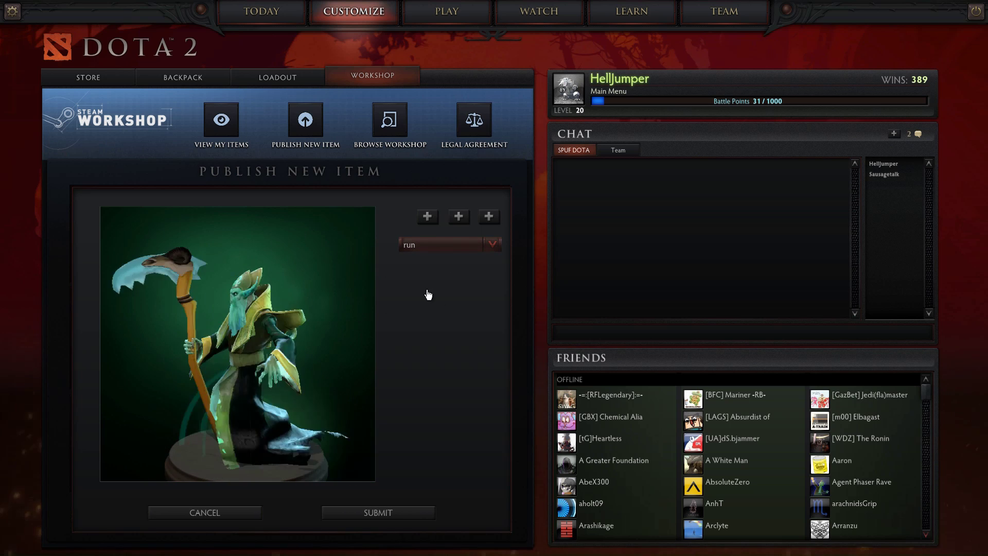
Examine the scythe on Necrolyte by switching between the close-up portrait preview and the two in-game terrain previews.
click(489, 217)
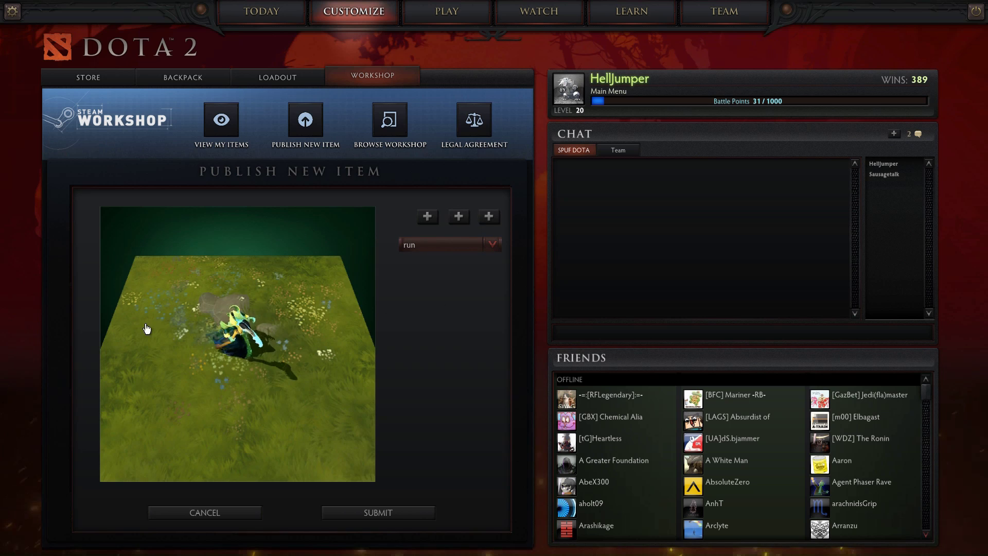
click(427, 216)
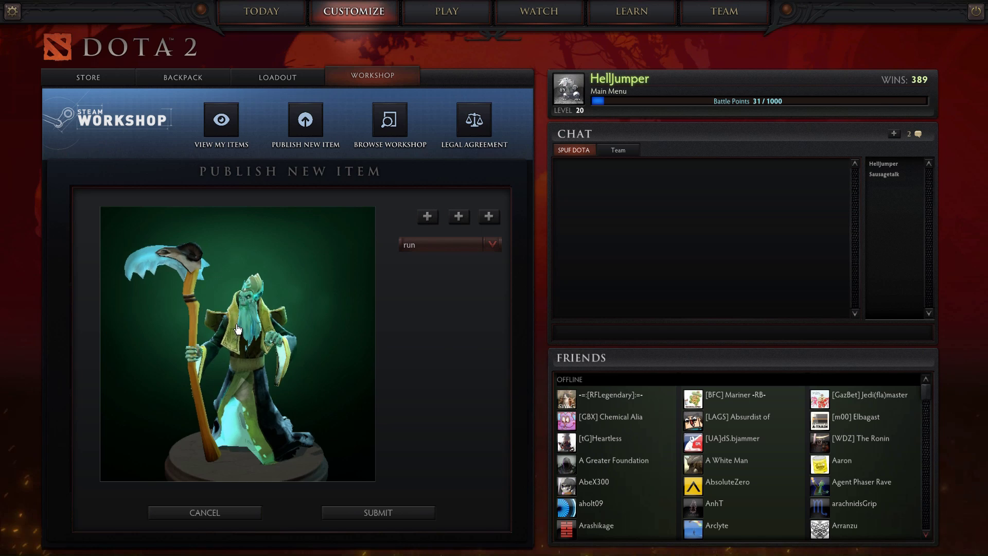
click(467, 220)
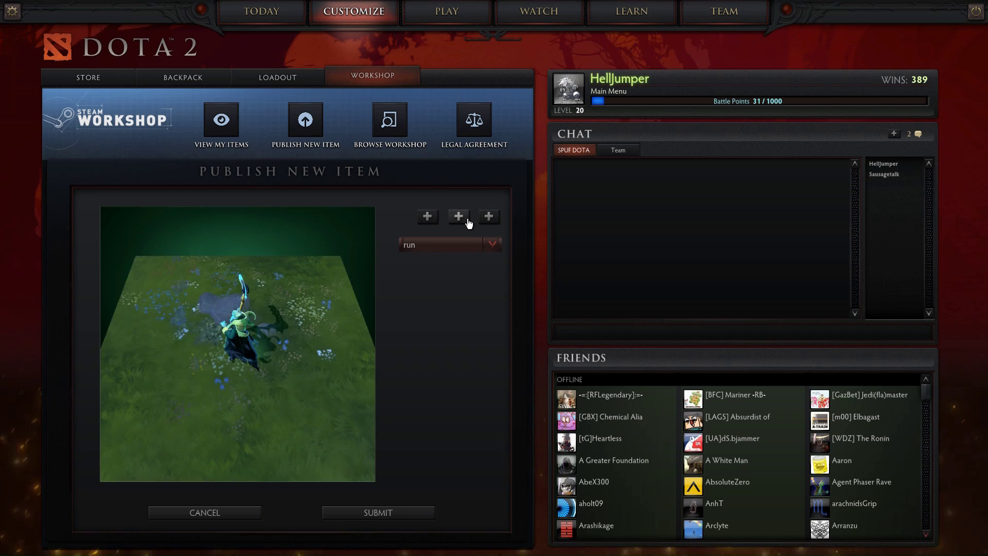
click(461, 218)
click(487, 219)
click(463, 218)
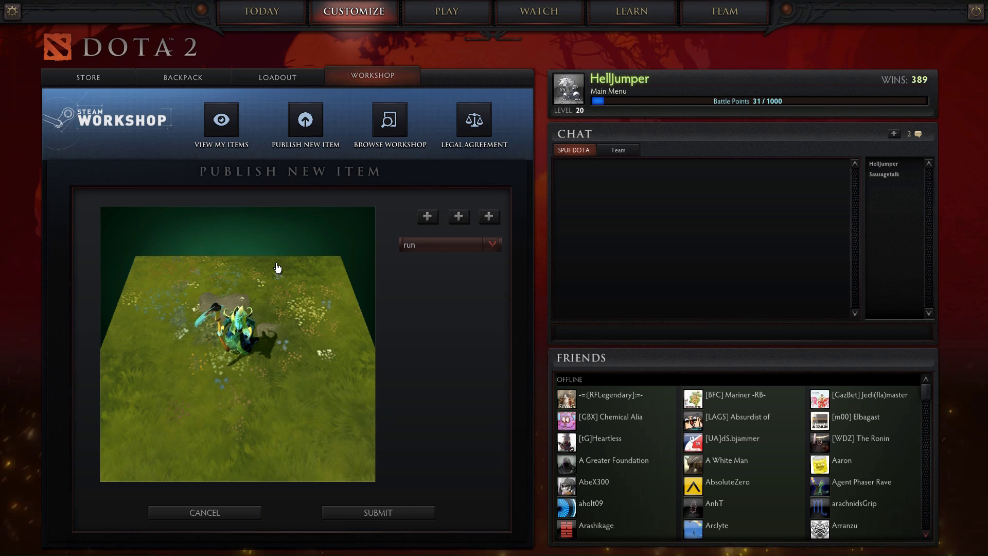
Draft a Workshop submission with title blah and description asdf, open and dismiss the preview image picker, and cancel the submission.
click(406, 512)
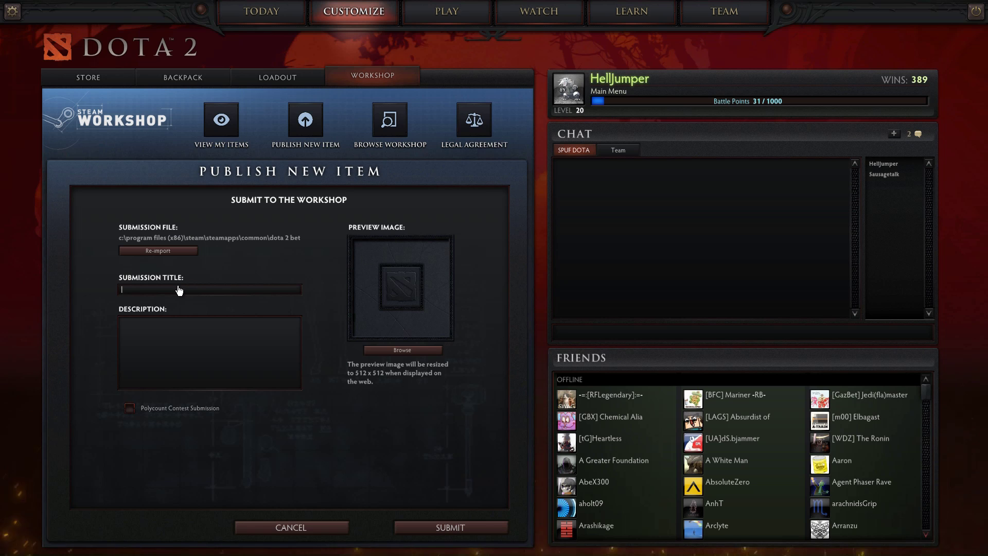
text(blah)
click(210, 342)
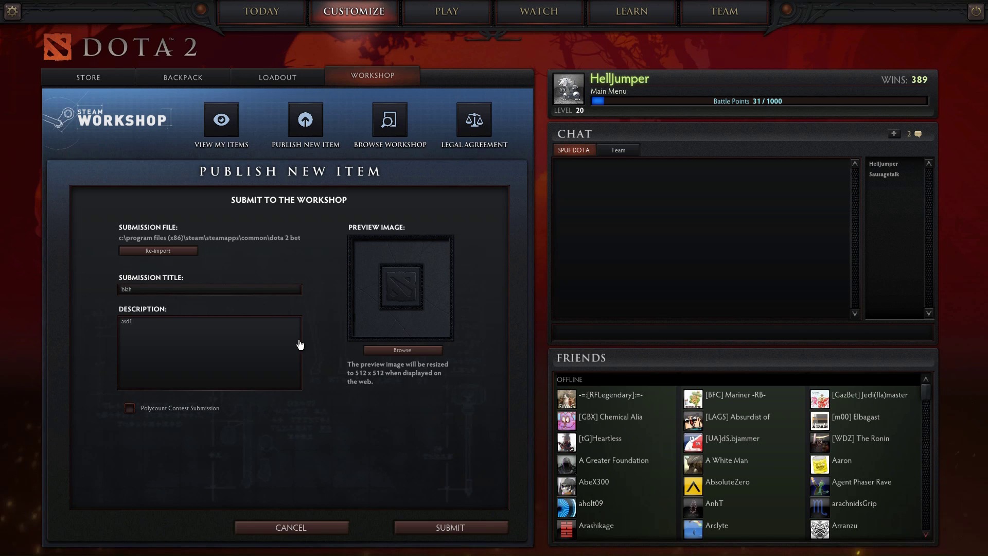
click(397, 350)
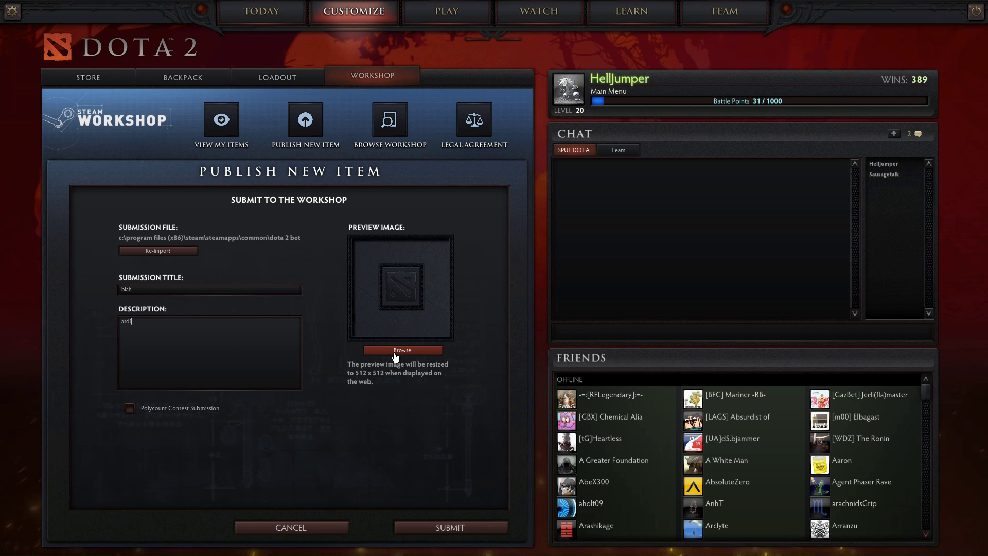
drag(479, 191, 546, 212)
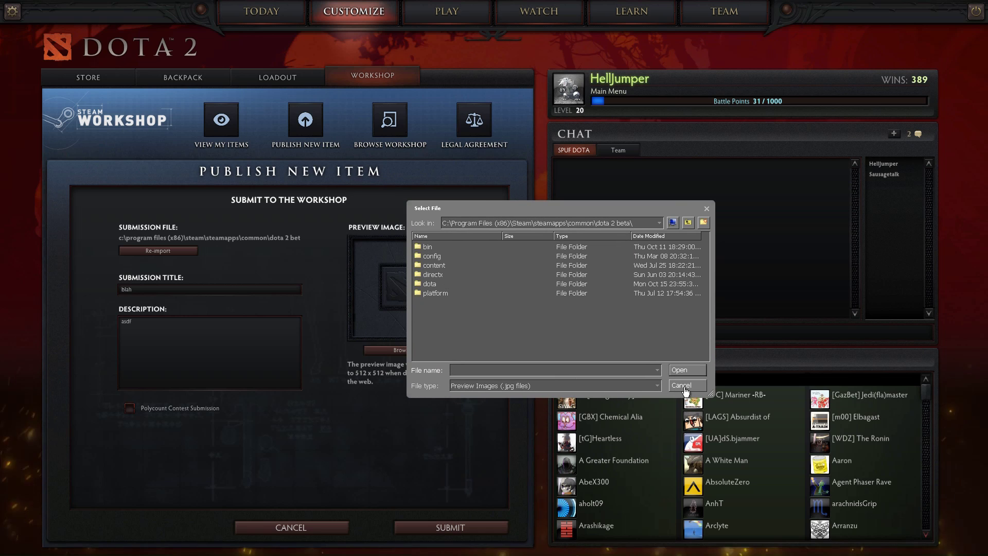
click(685, 387)
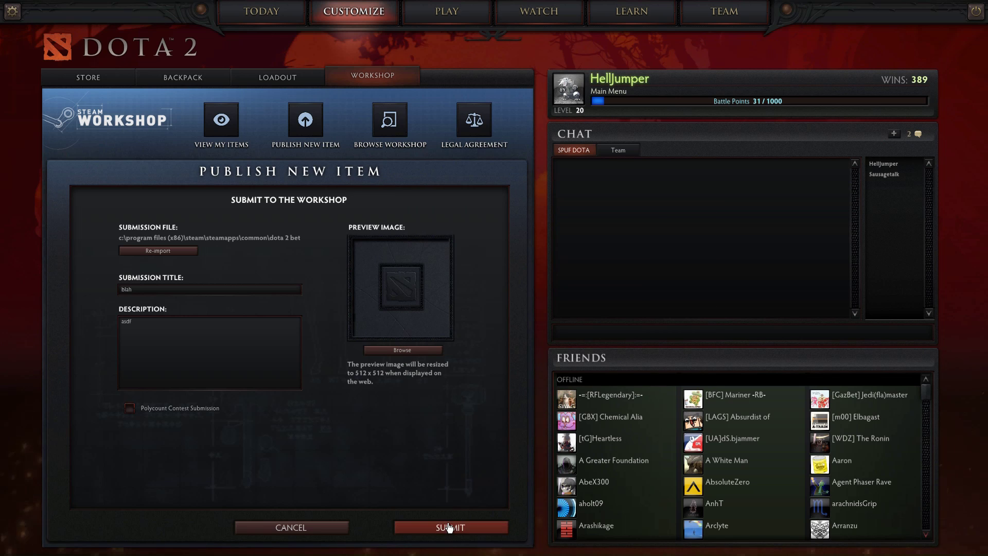
click(300, 528)
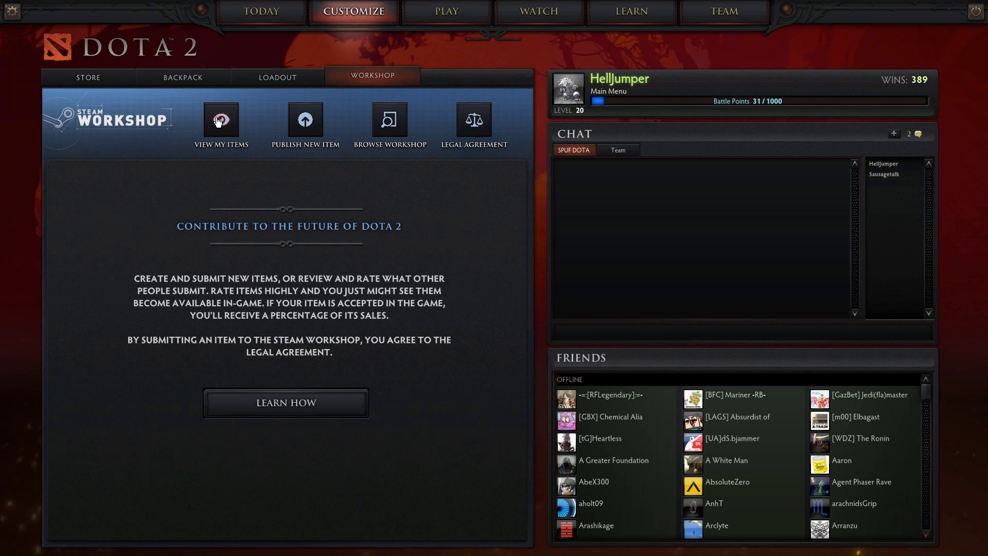
Open the list of your own Workshop items.
click(235, 120)
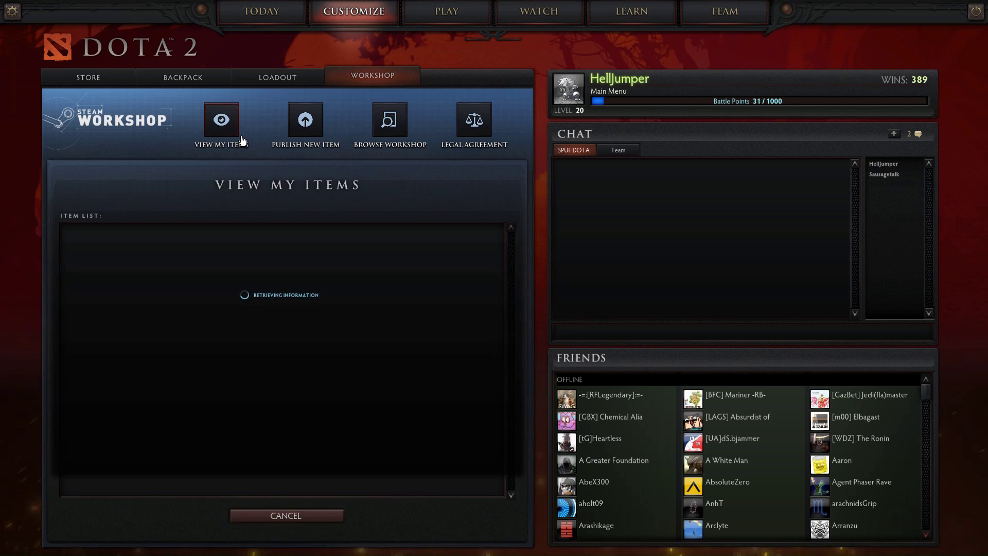
Look at the community Workshop page of the Reaper's Scythe of Vyse item, close it and return to the game.
click(330, 246)
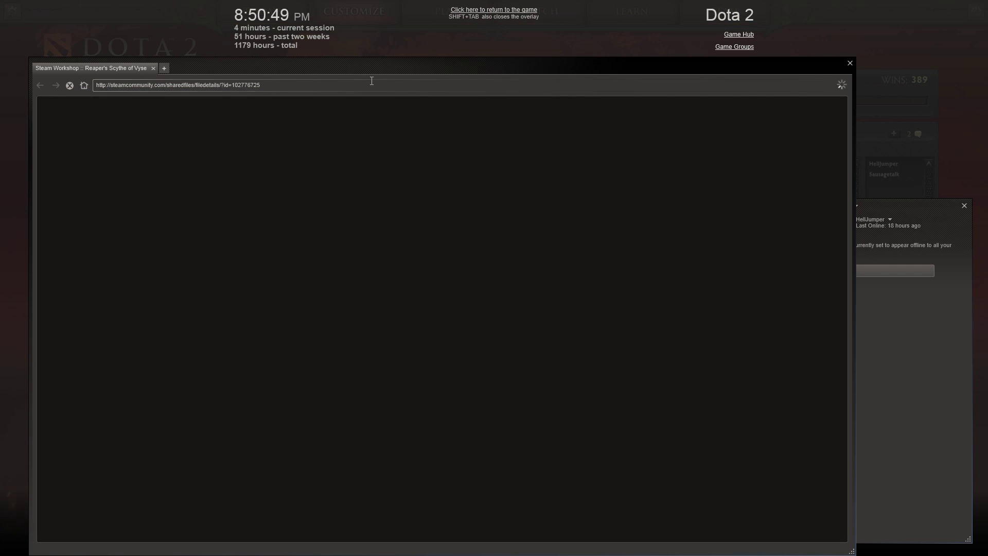
drag(392, 68, 418, 41)
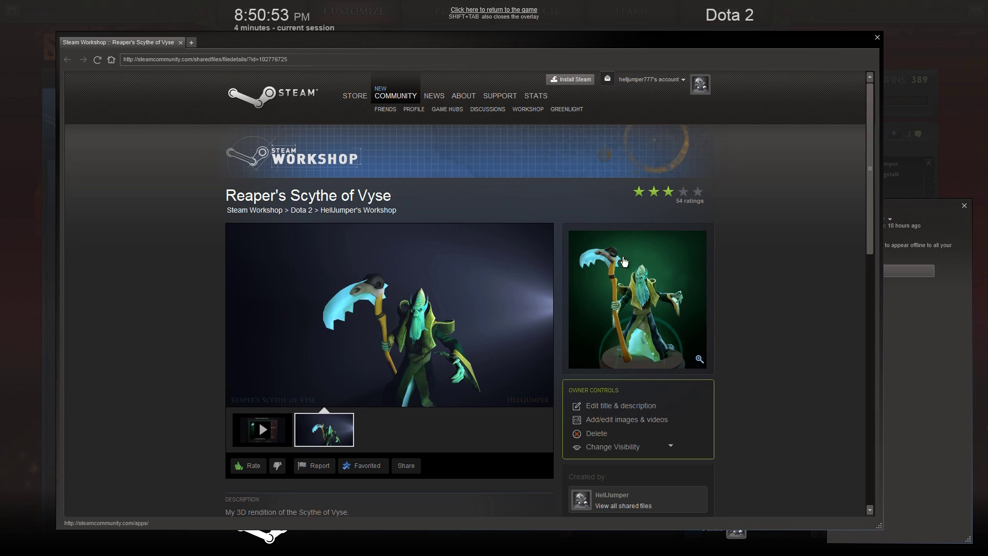
click(878, 38)
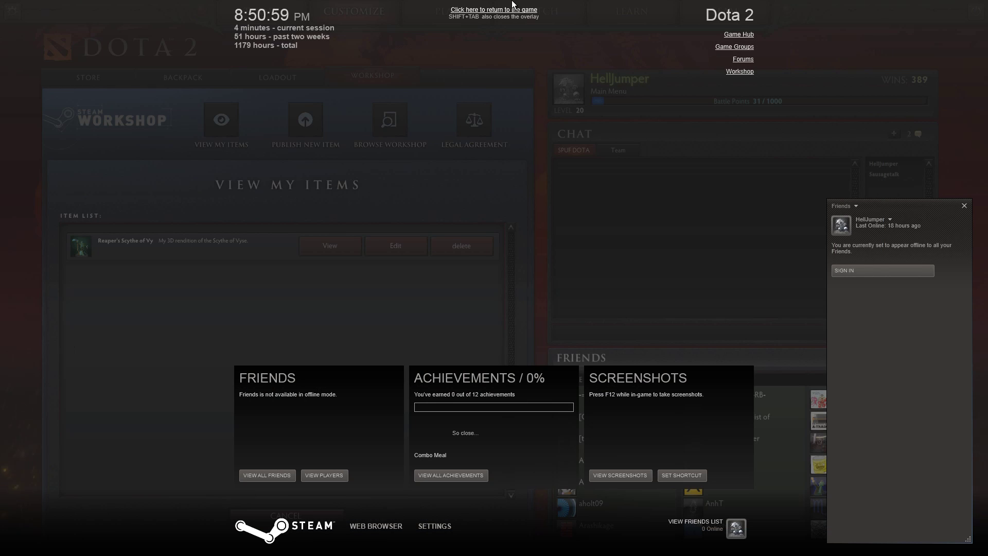
click(495, 9)
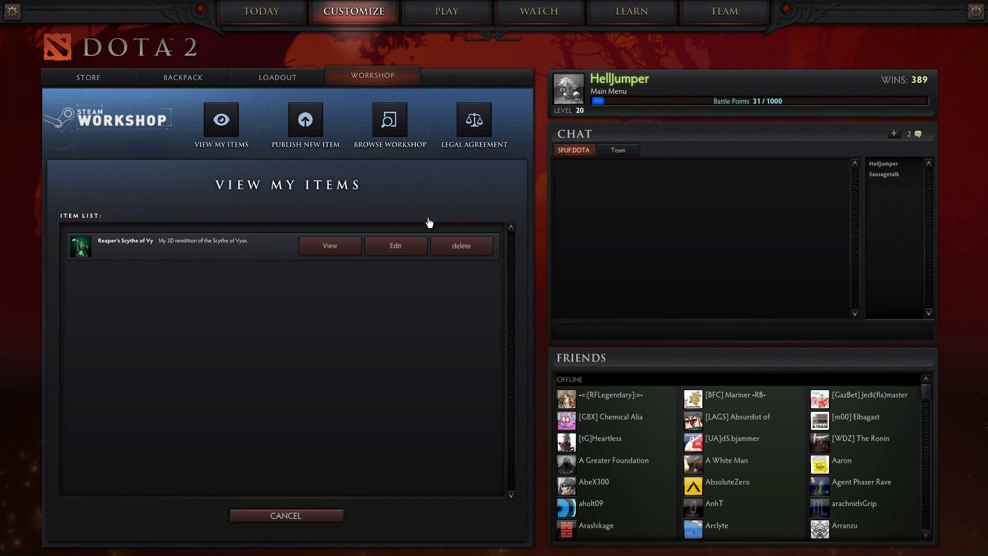
Leave the item list, quit Dota 2 and dismiss the Steam update news window.
click(305, 517)
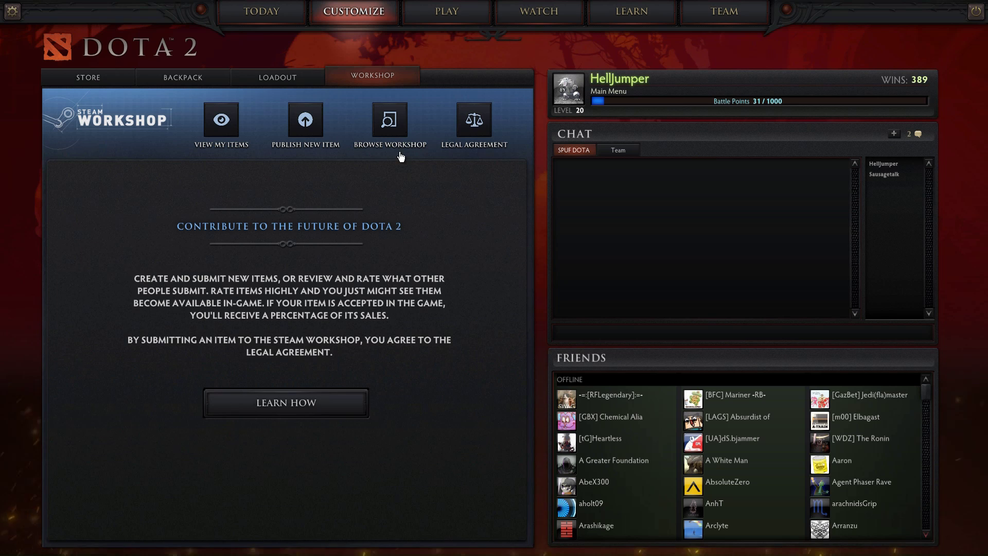
click(978, 12)
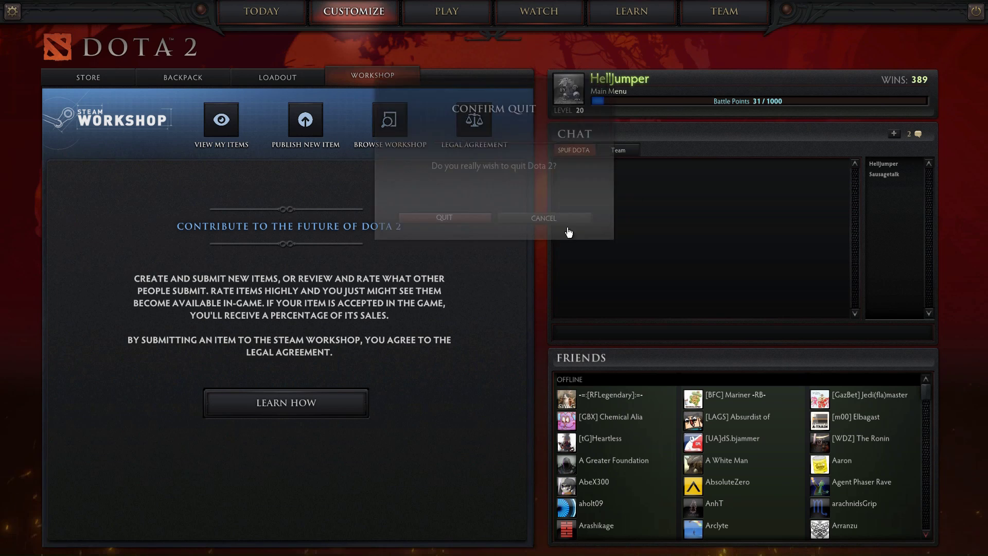
click(448, 218)
click(452, 9)
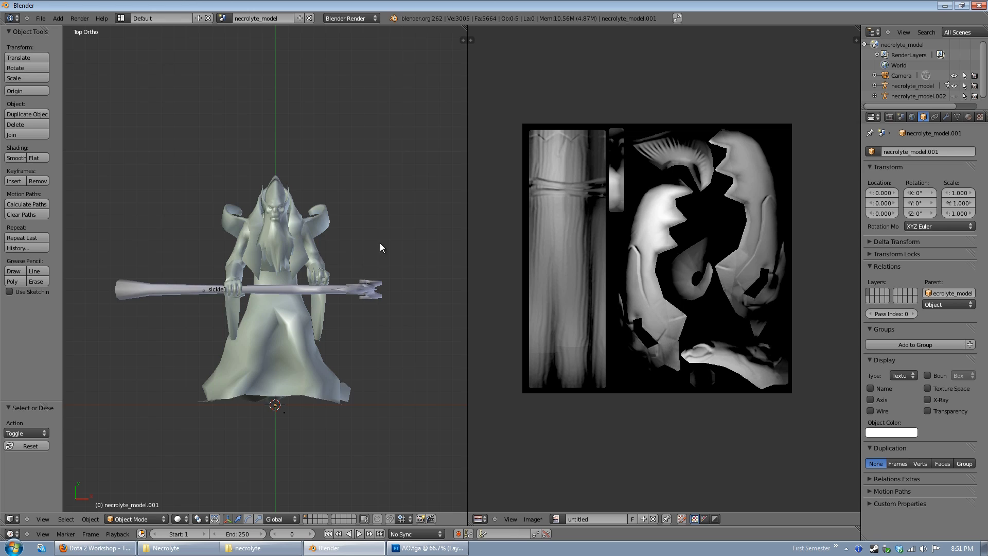
scroll(290, 261, down, 4)
middle_drag(251, 266, 355, 241)
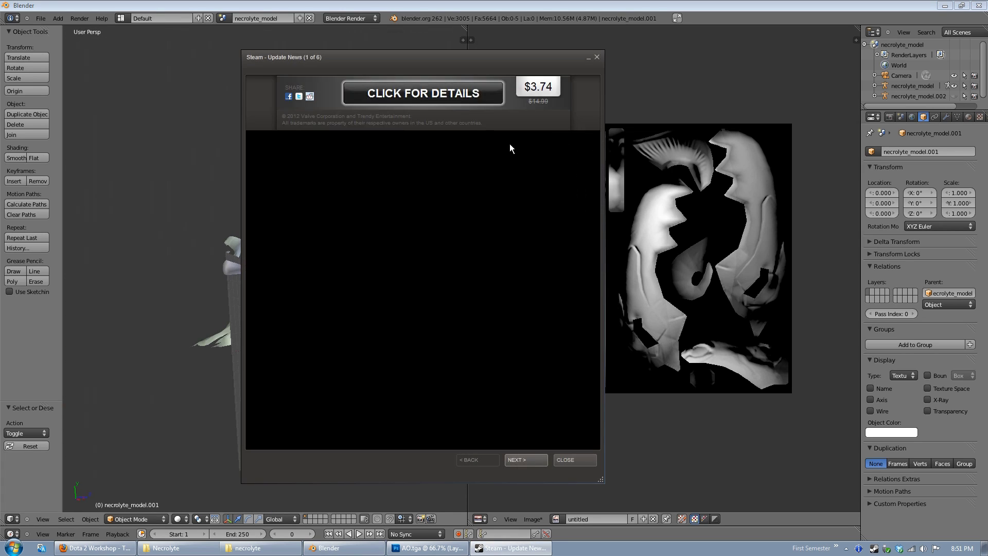
click(597, 58)
Examine the scythe in the Necrolyte model's hands in Blender, from the top orthographic view and from several perspective angles.
middle_drag(309, 247, 335, 296)
scroll(269, 292, up, 5)
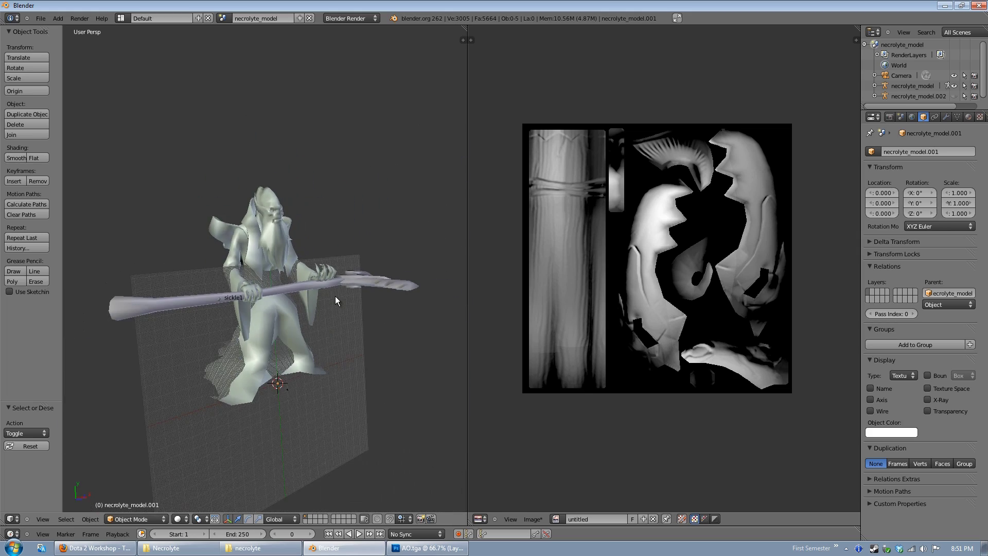
key(KP_7)
key(KP_5)
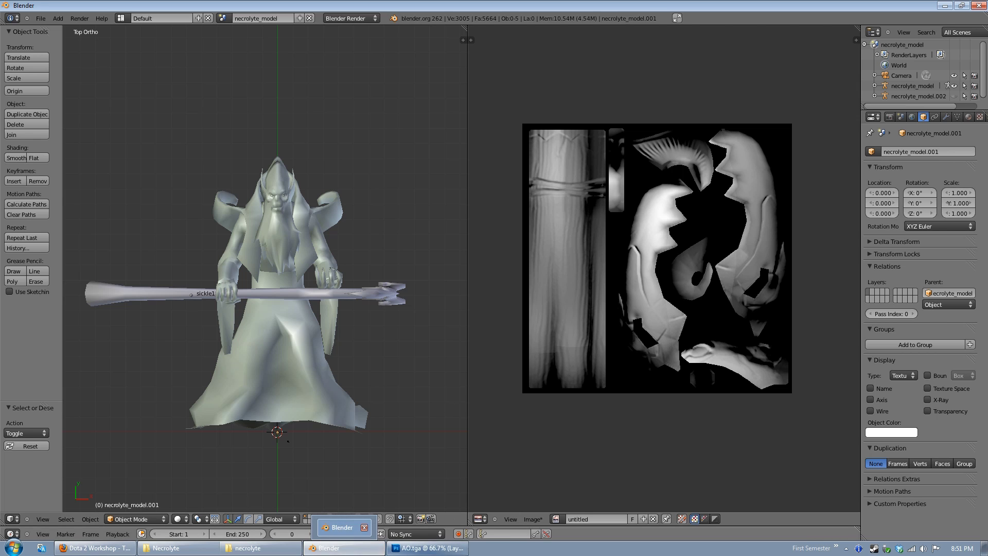
scroll(249, 280, down, 4)
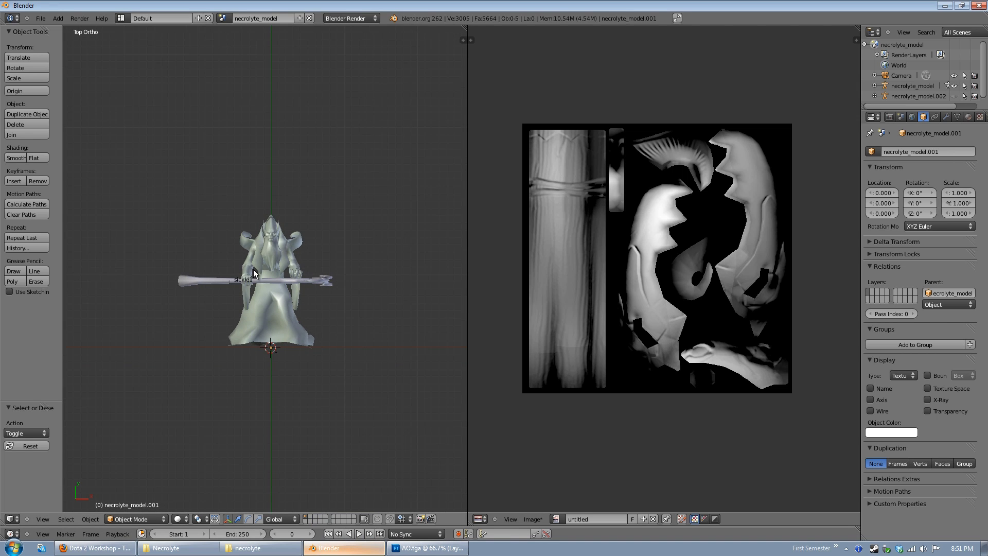
scroll(253, 273, up, 3)
mouse_move(263, 280)
middle_down()
mouse_move(262, 253)
mouse_move(298, 243)
mouse_move(299, 254)
mouse_move(264, 267)
mouse_move(272, 283)
middle_up()
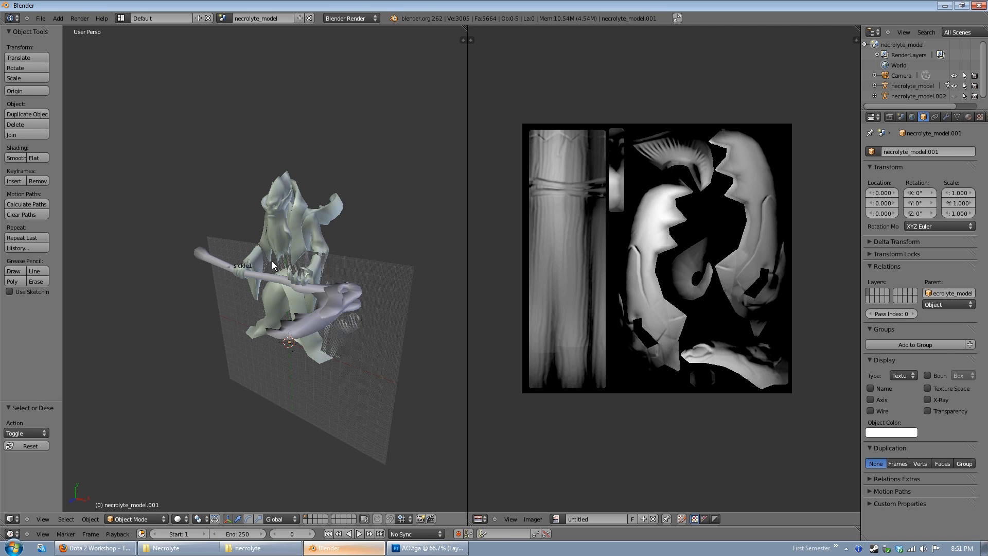
middle_drag(274, 314, 261, 277)
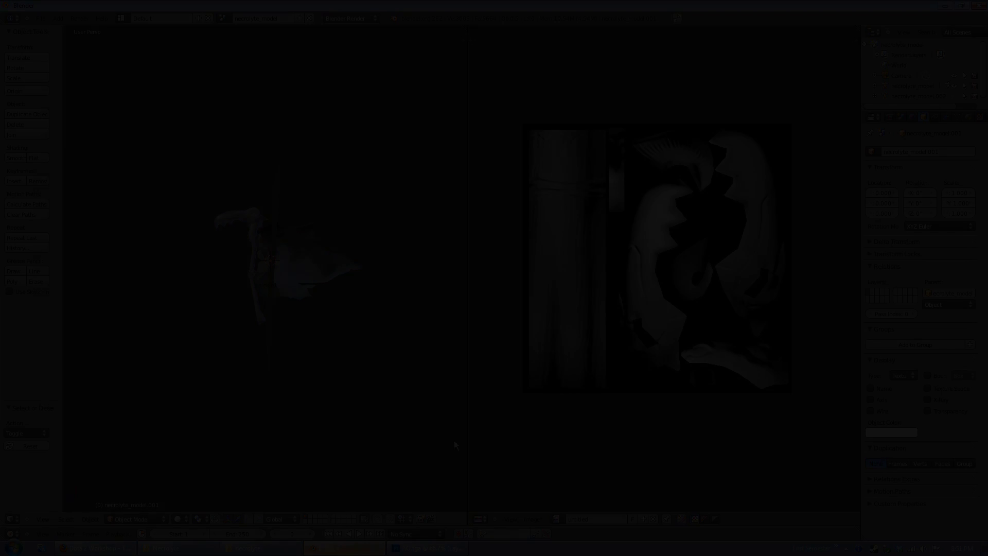